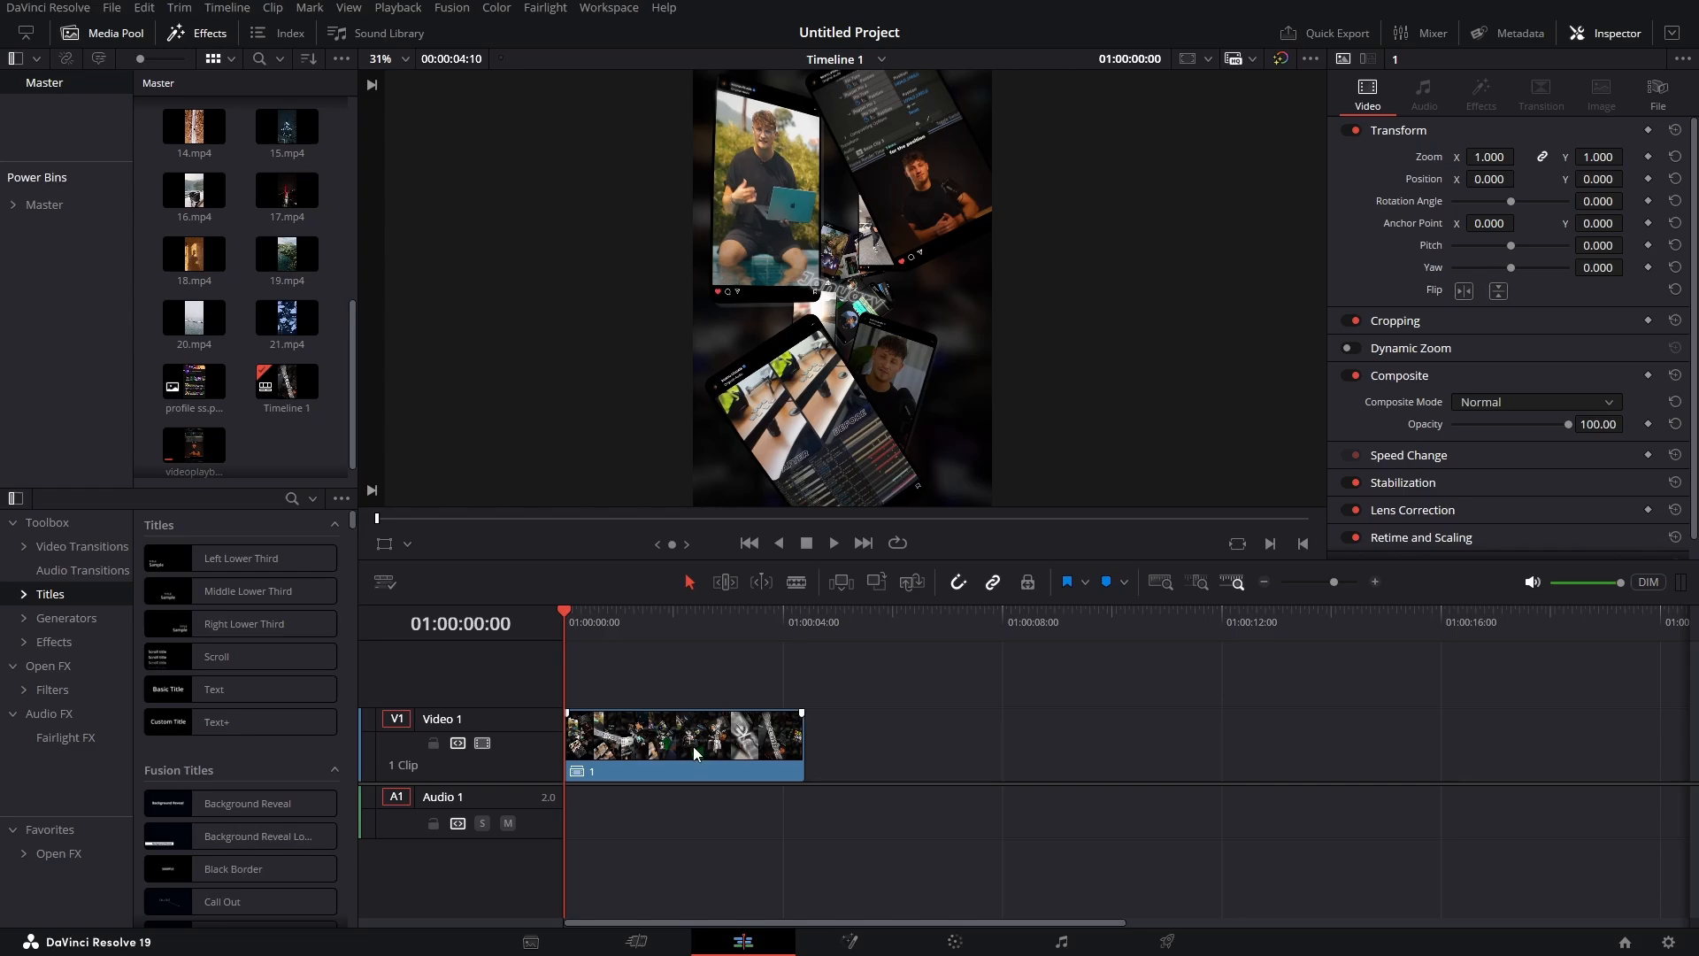
Play the reference clip on the timeline and check the project's timeline resolution and frame rate settings
left_click(833, 543)
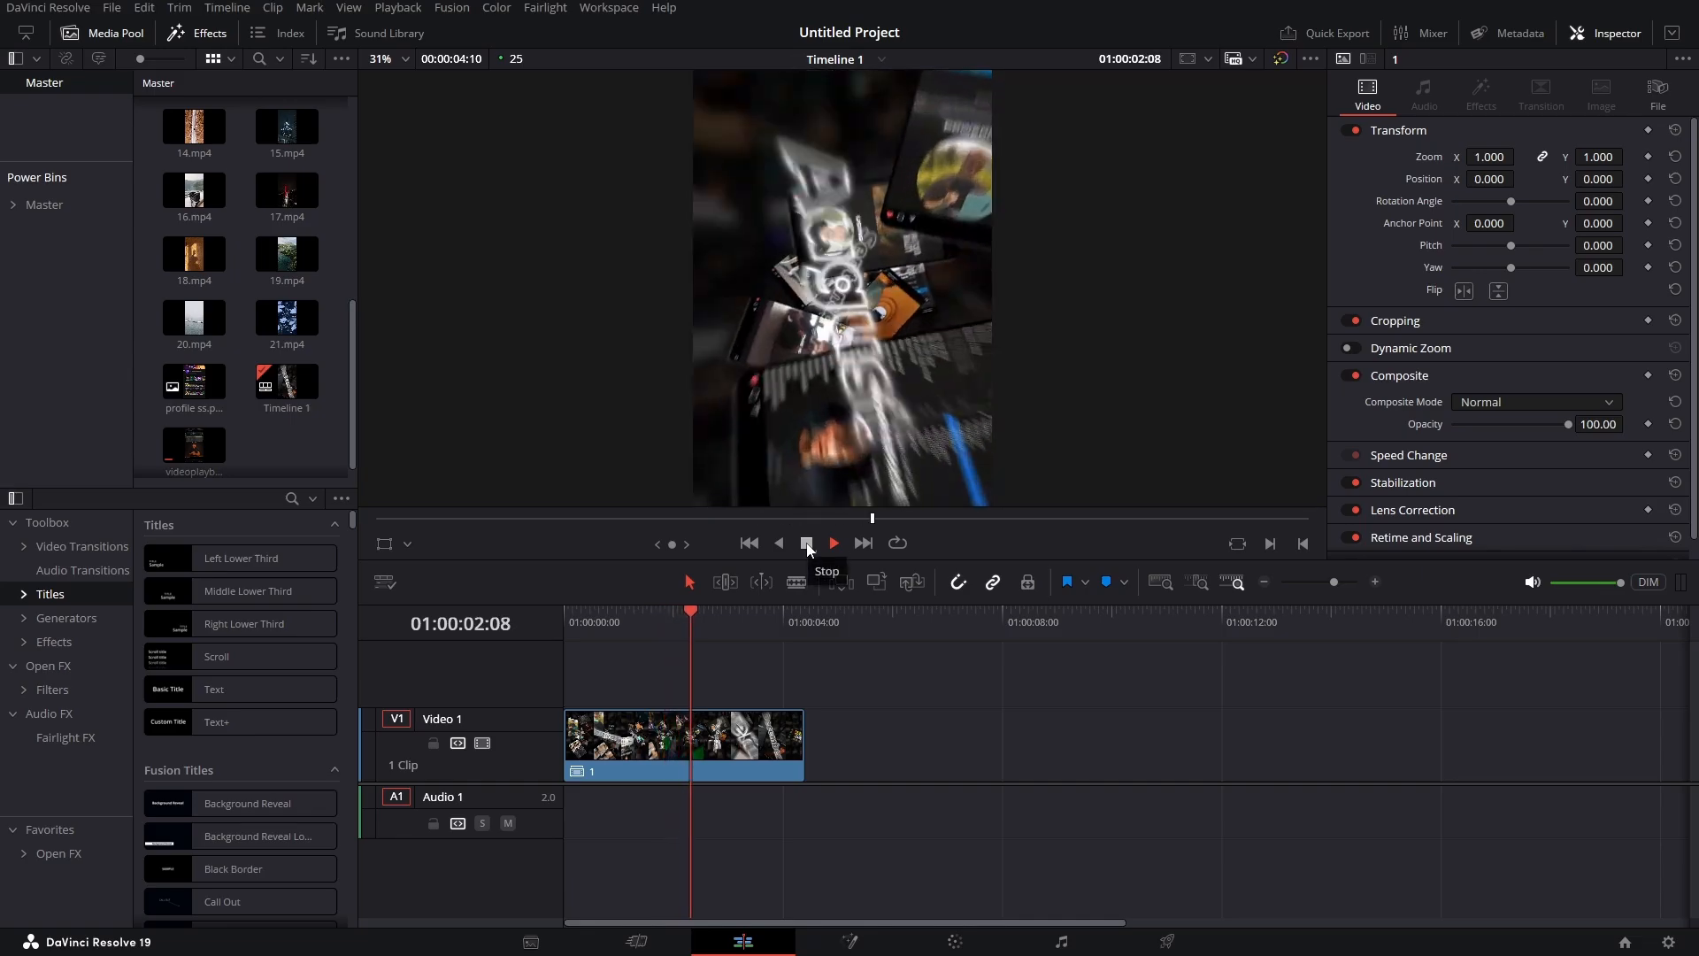
left_click(806, 542)
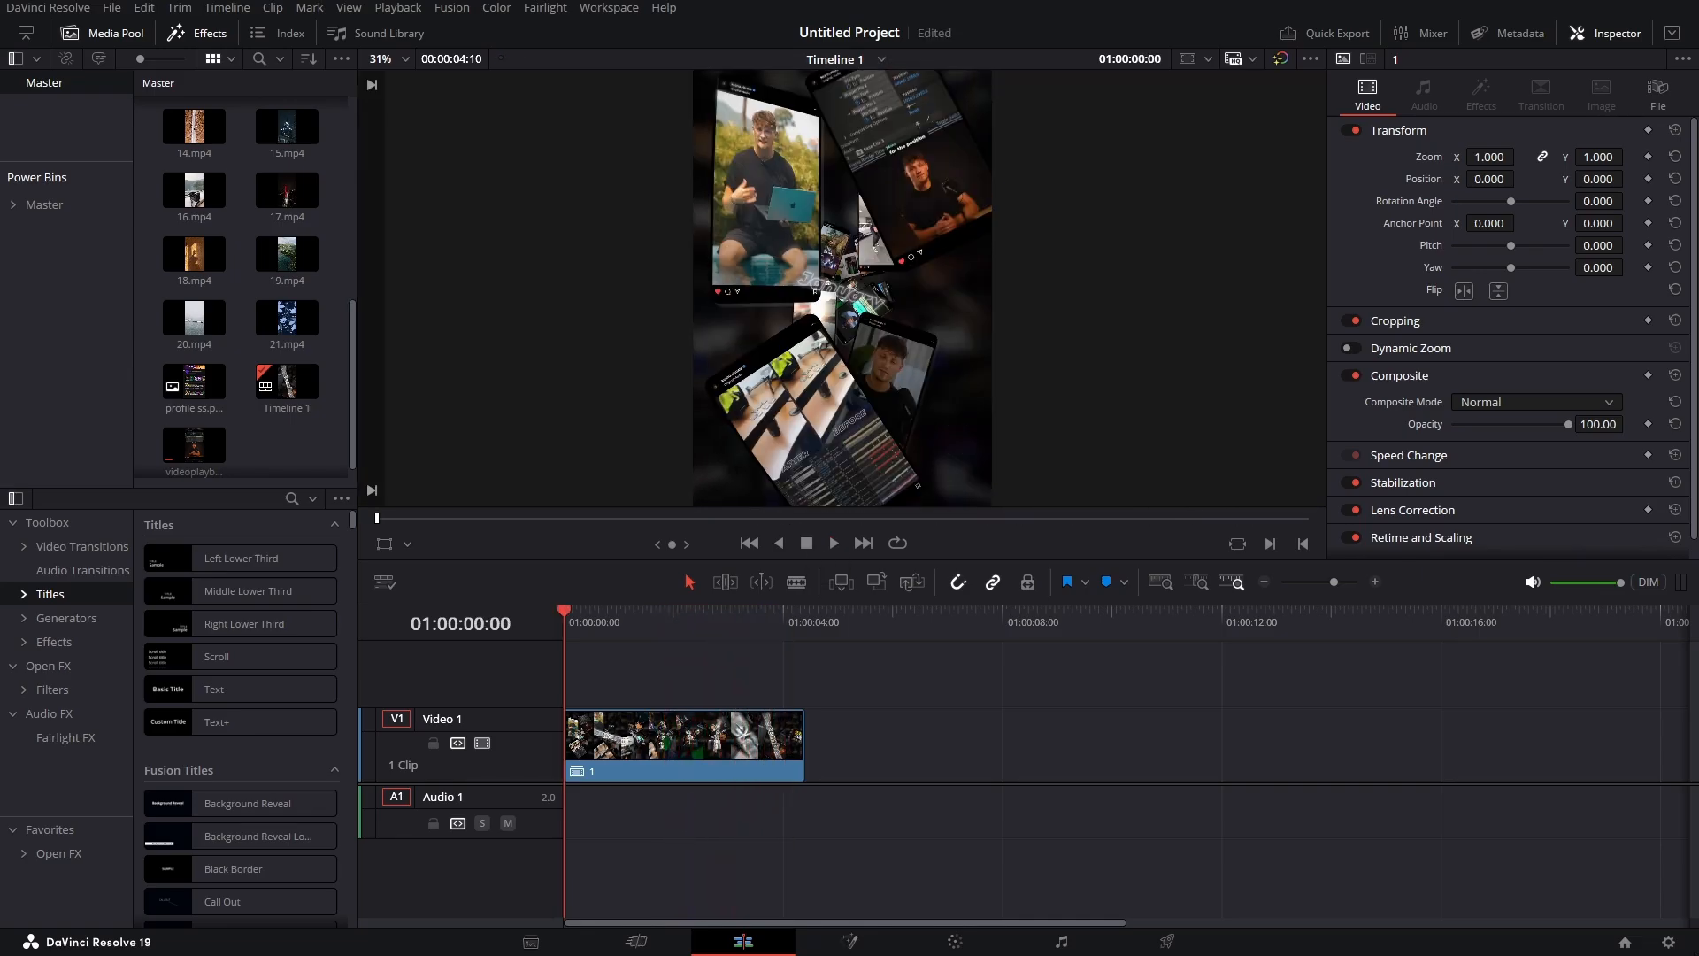
left_click(1673, 943)
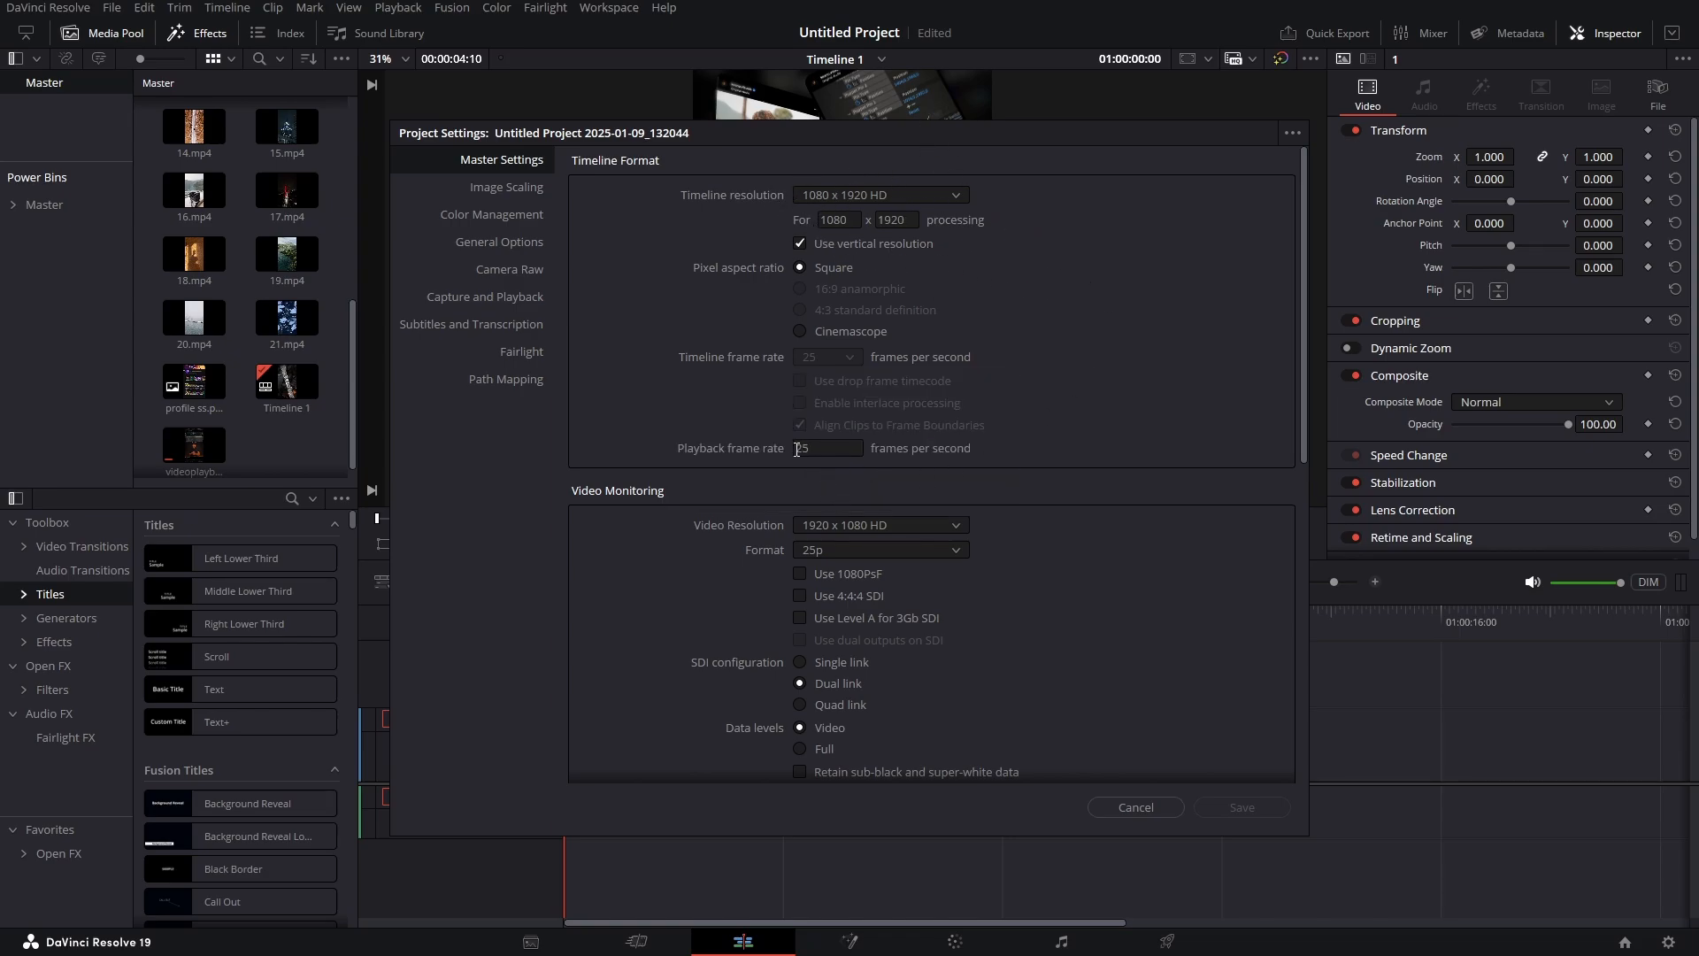
left_click(1142, 808)
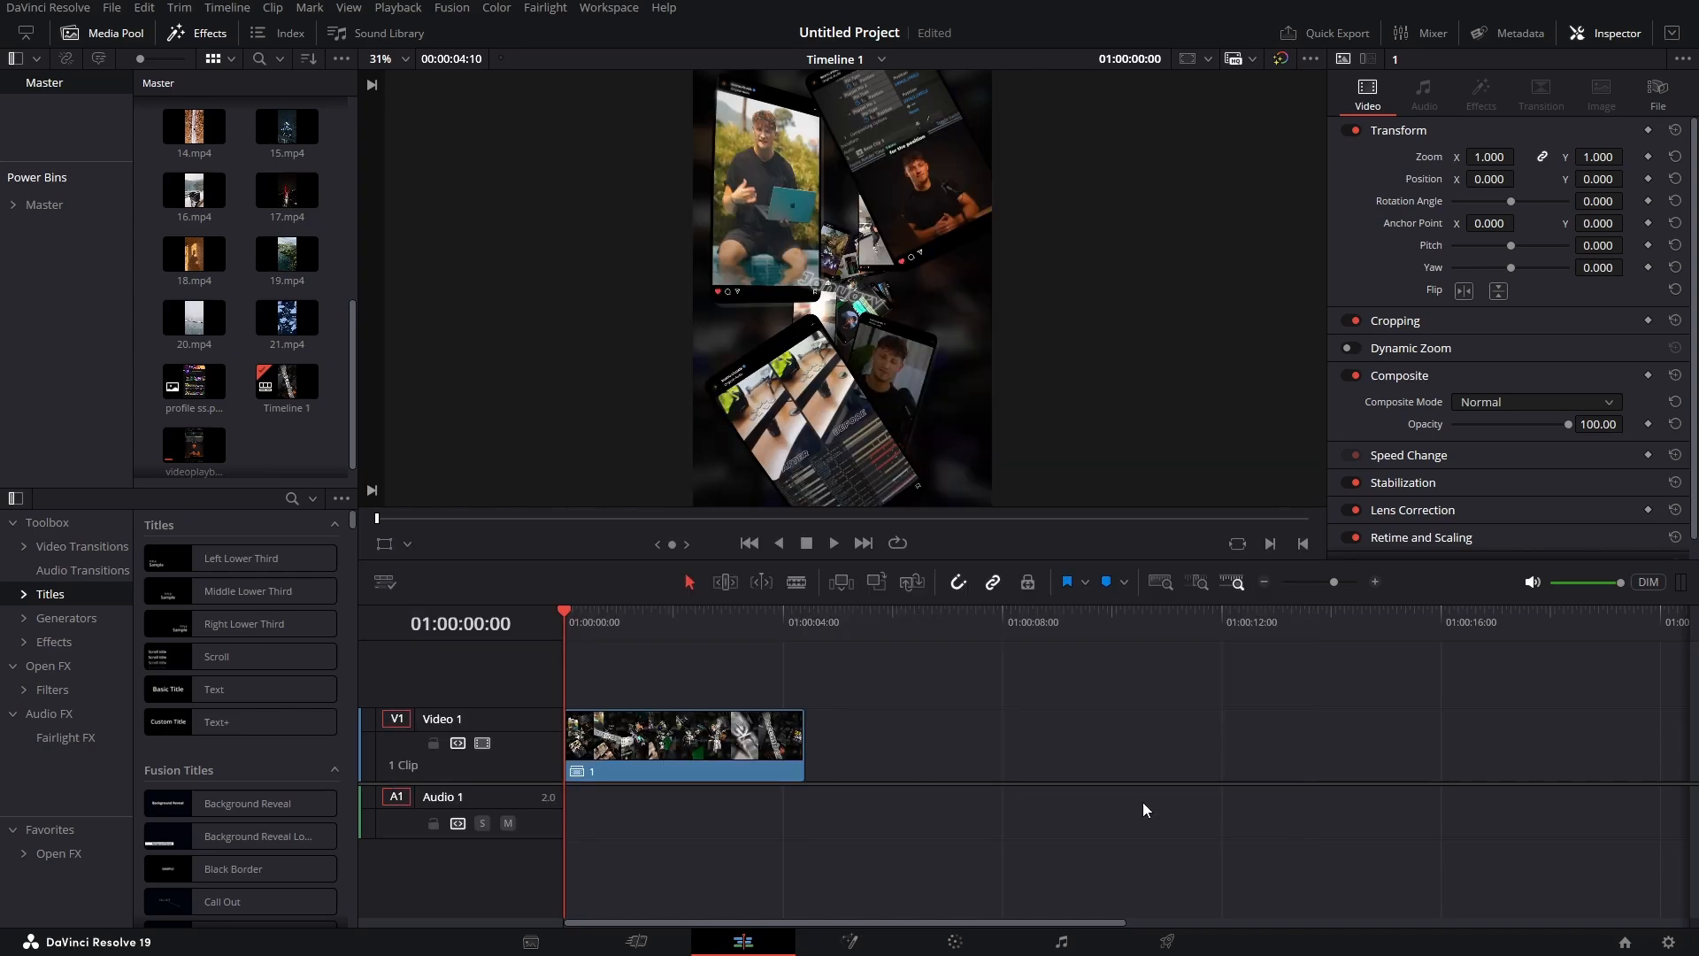
Add a Fusion Composition above the clip on Video 2, trim it to the clip's length and open it in Fusion
left_click(54, 641)
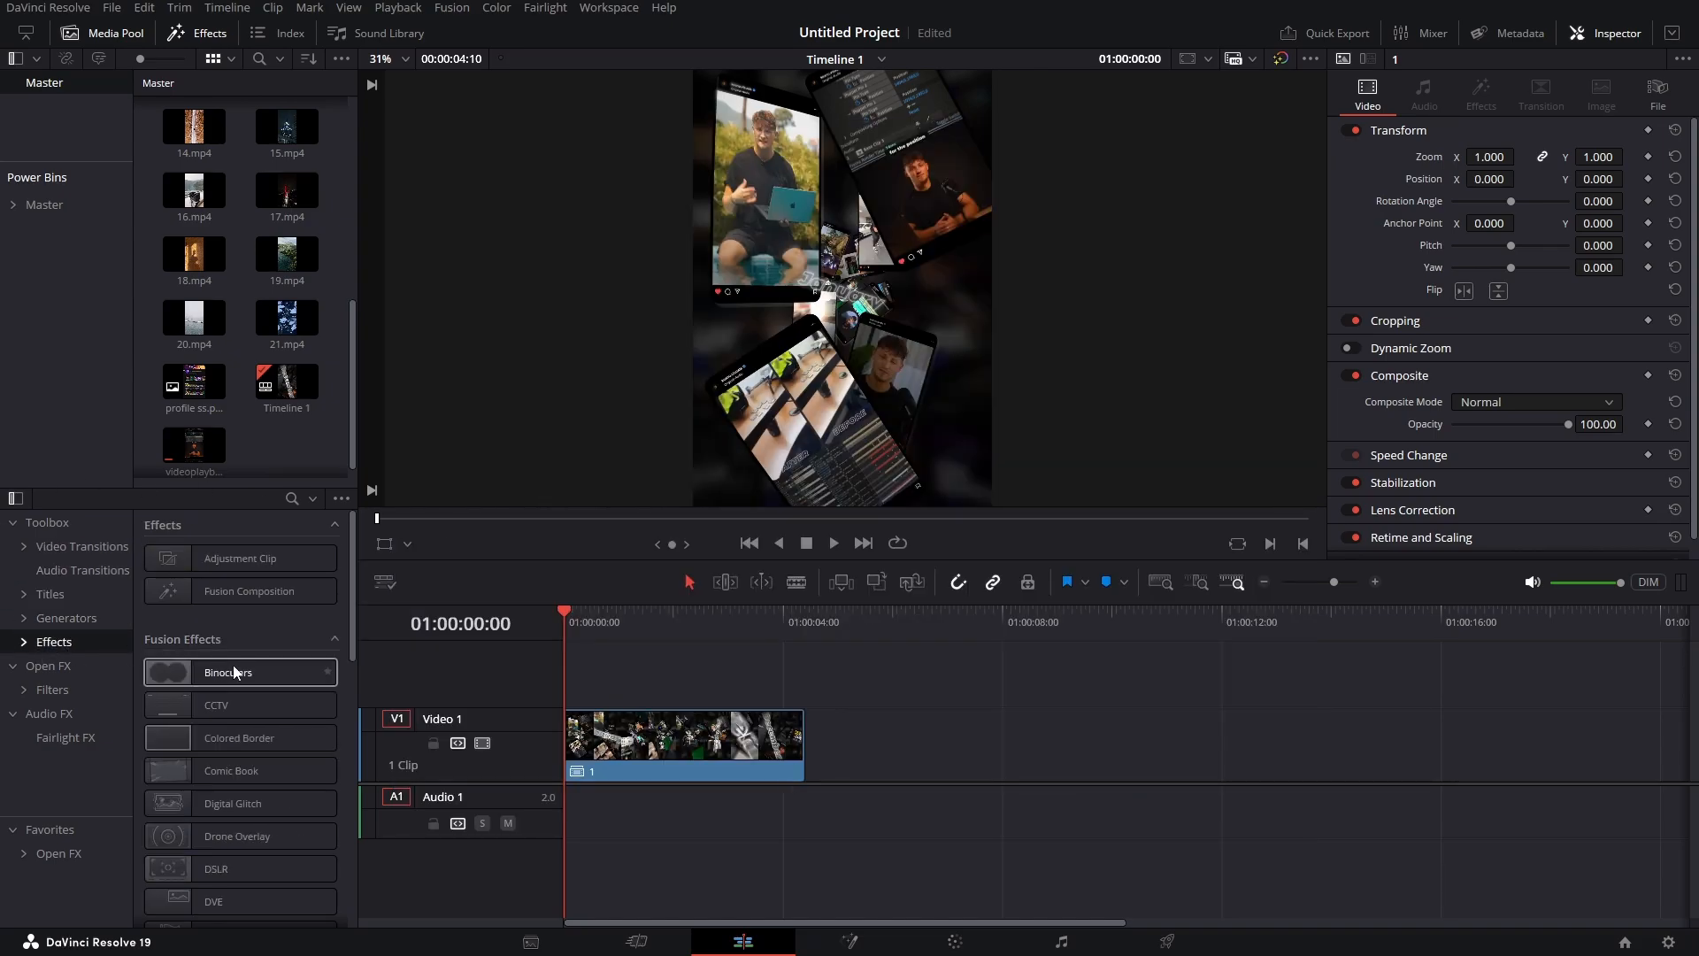
left_click_drag(208, 605, 554, 682)
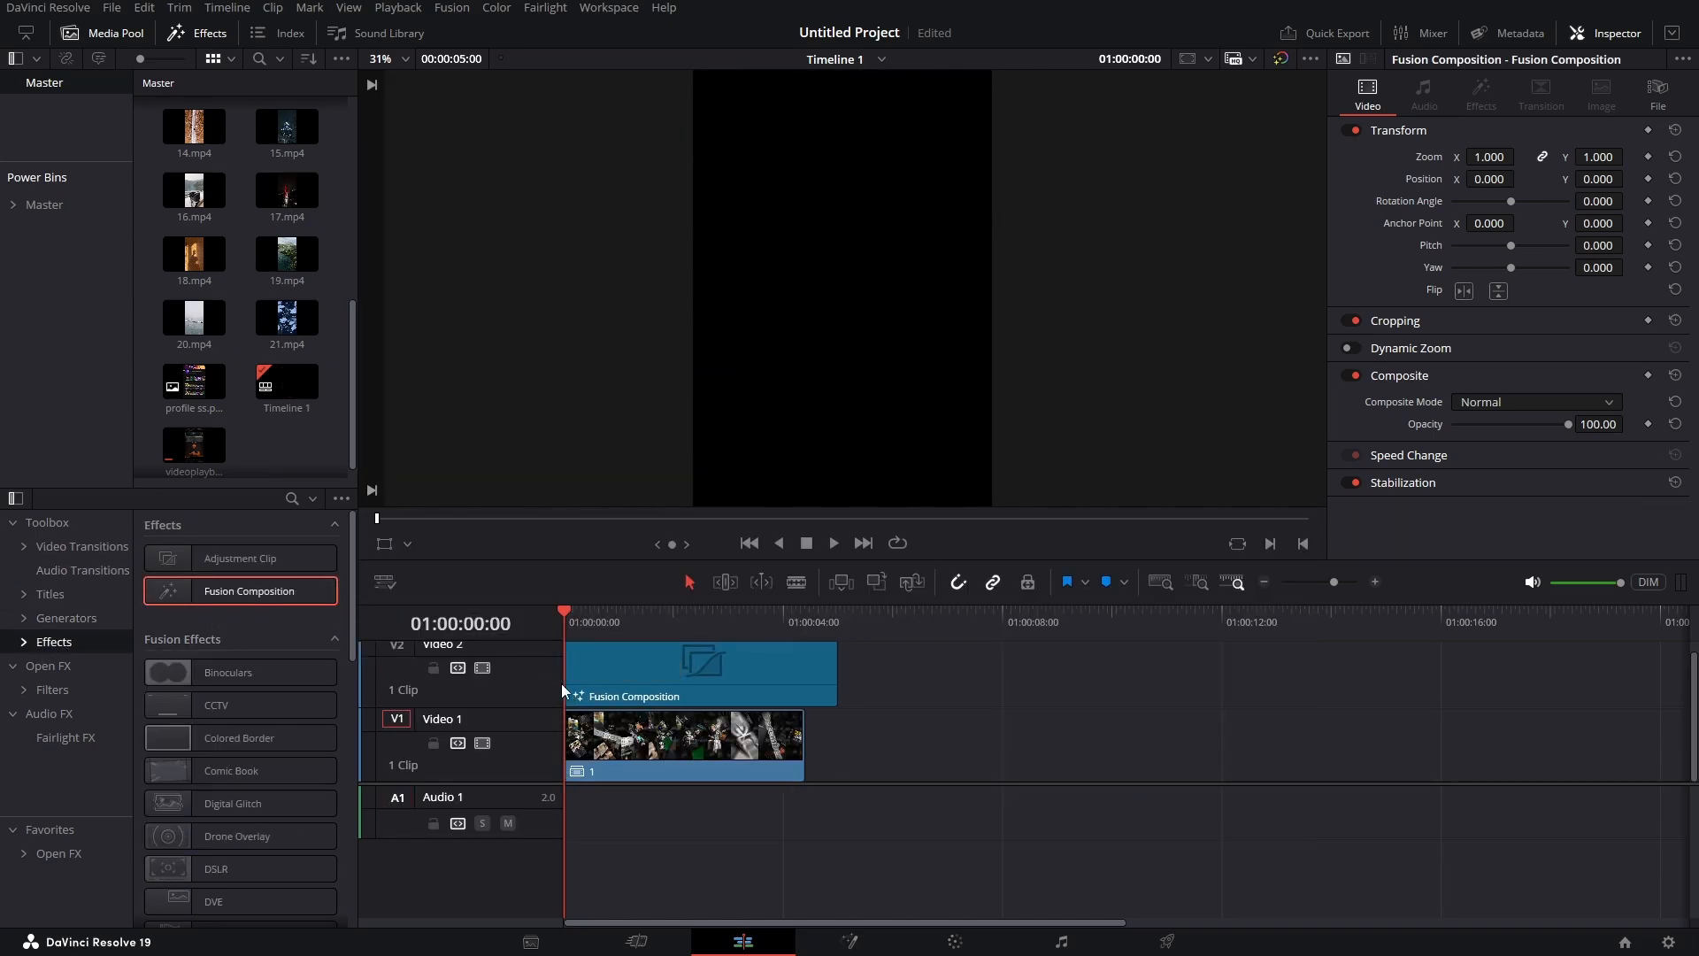
left_click(835, 664)
left_click_drag(834, 663, 805, 665)
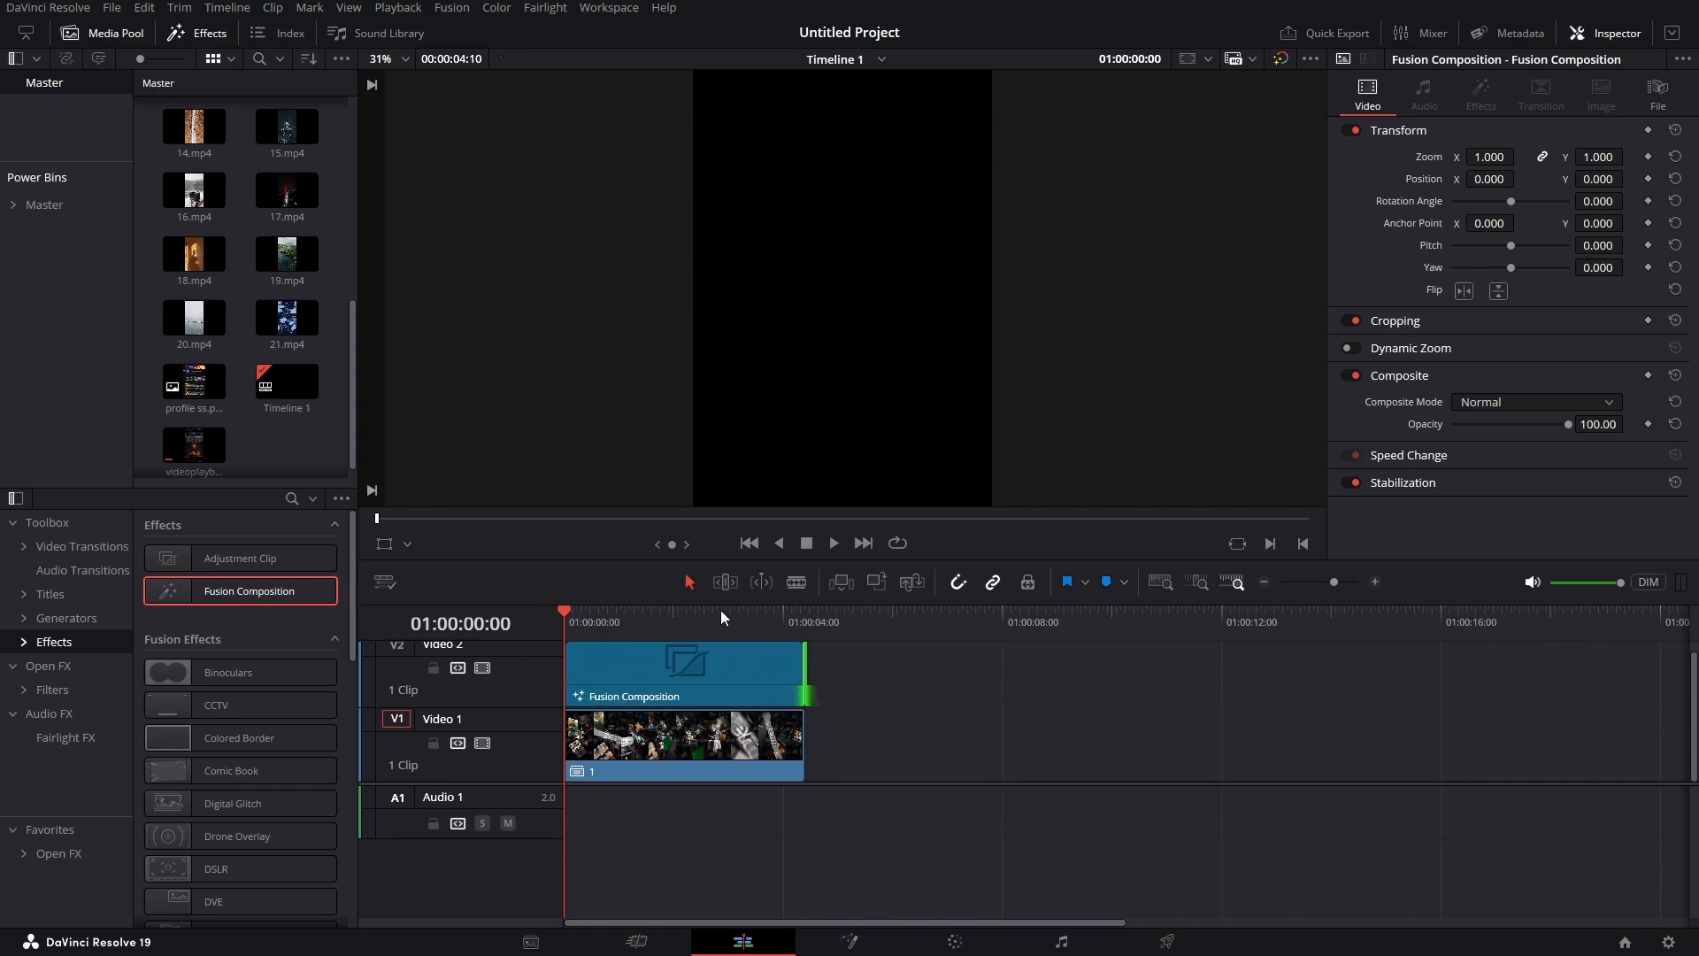
left_click(849, 942)
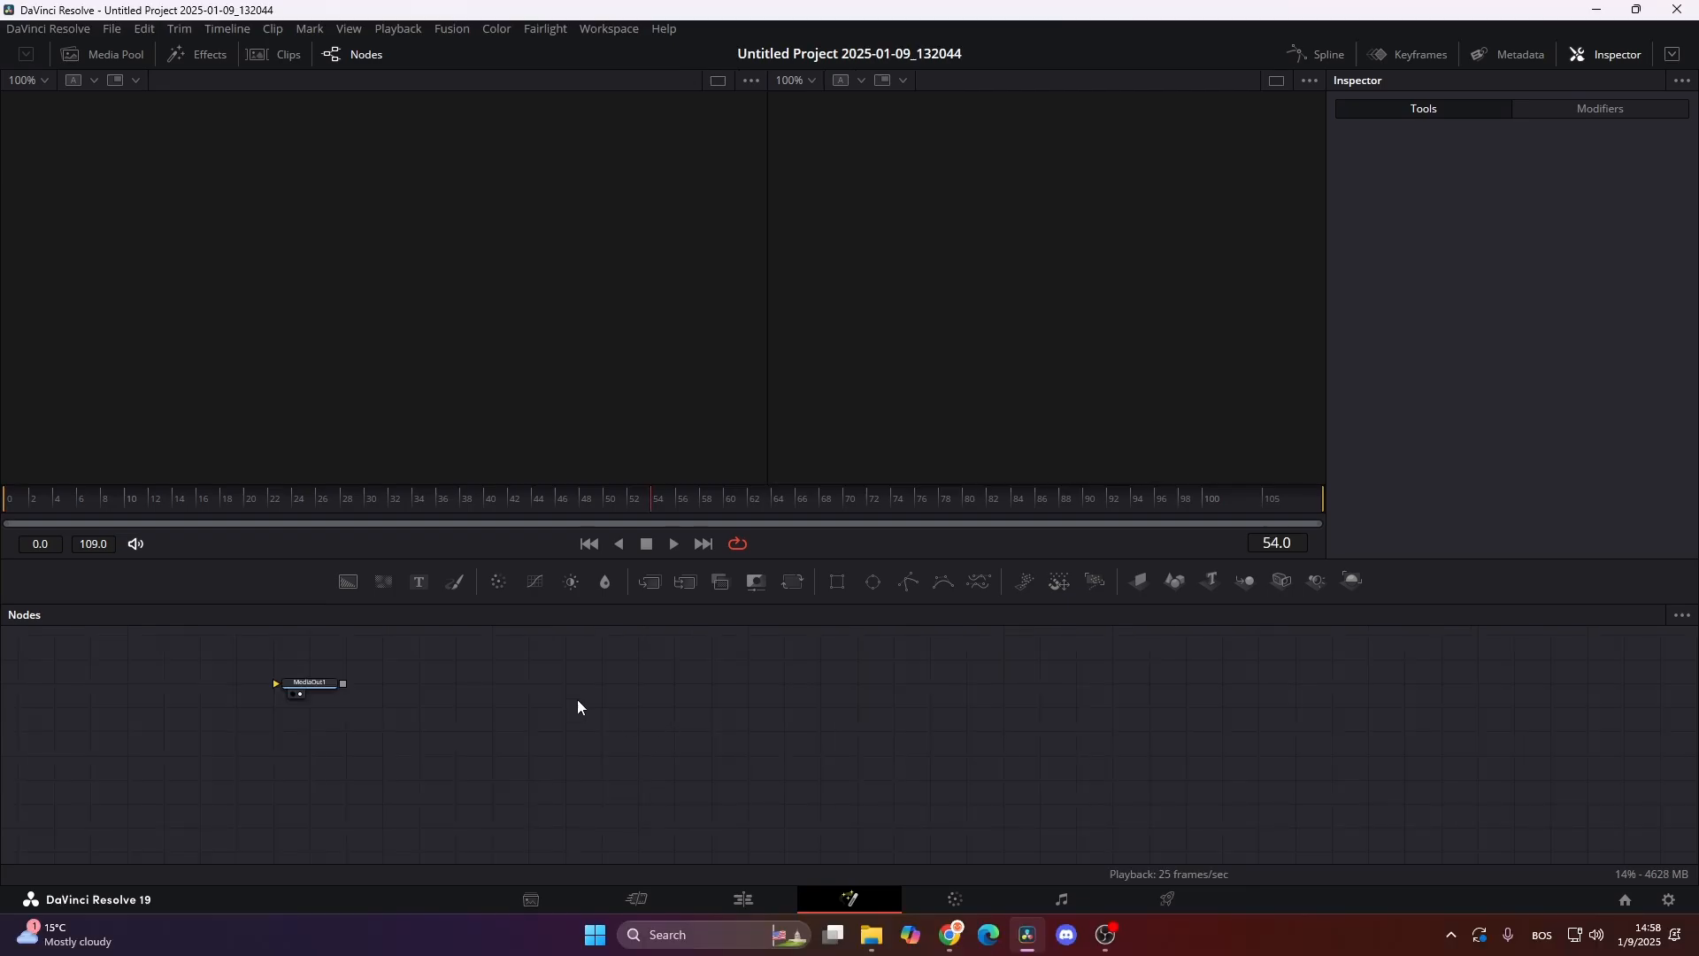
Move MediaOut1 away to make room and connect a new Background node to it
left_click_drag(308, 687, 969, 783)
left_click_drag(347, 586, 963, 786)
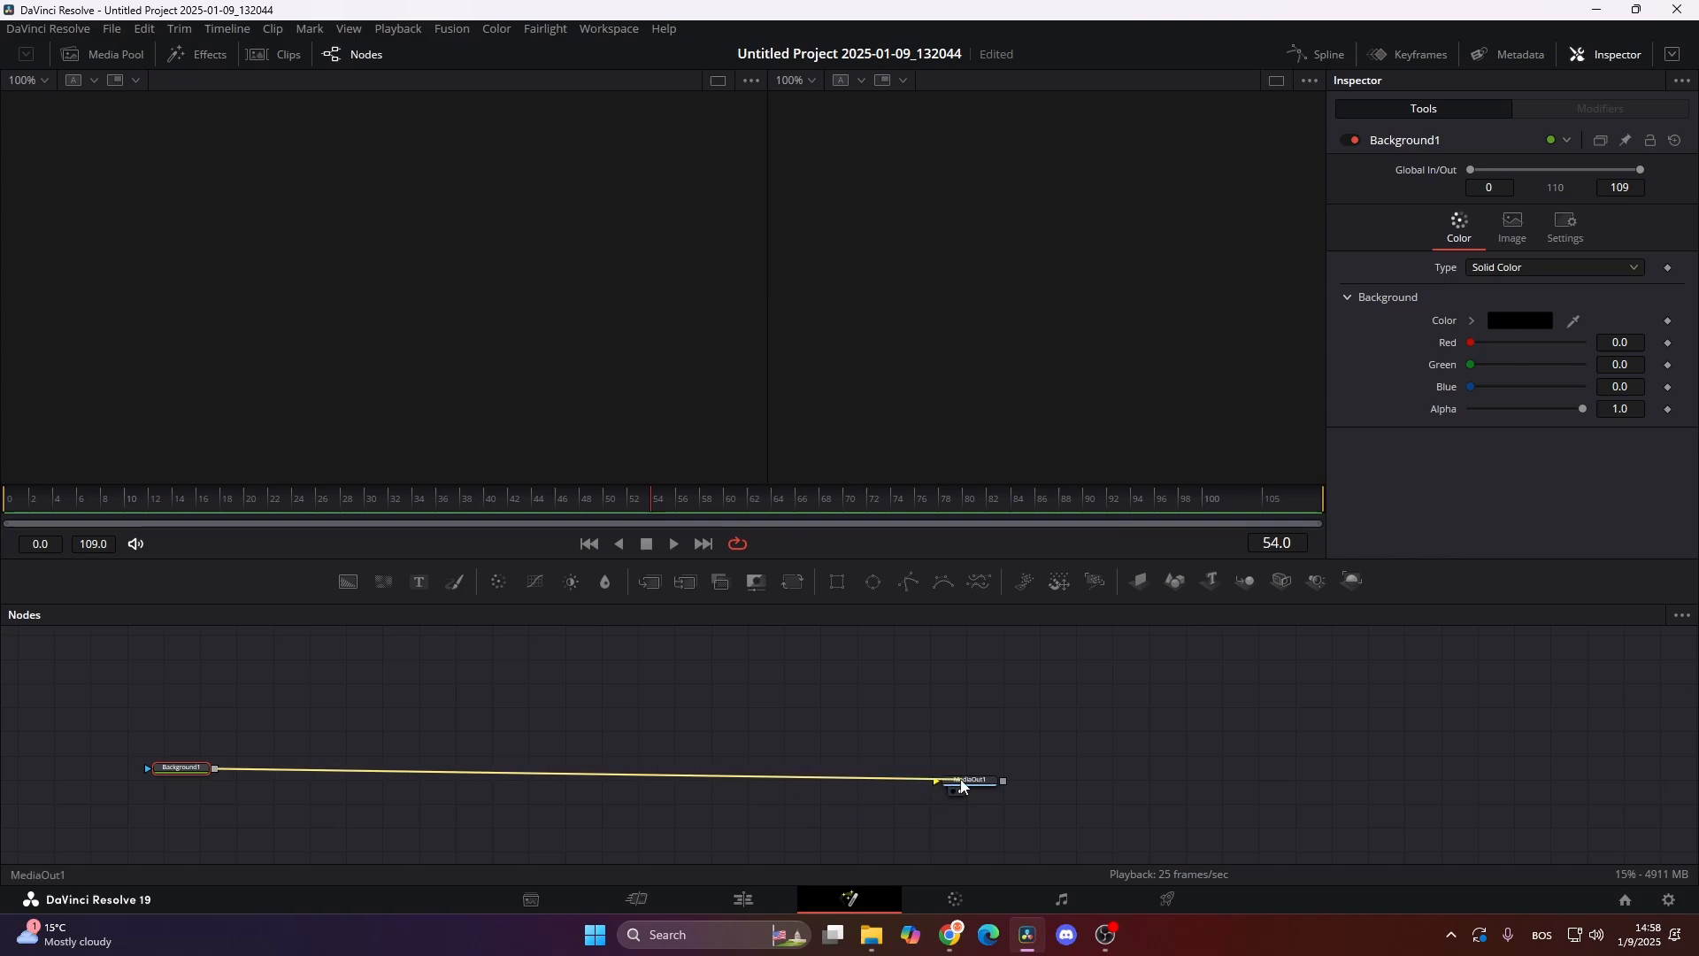
left_click_drag(194, 768, 187, 785)
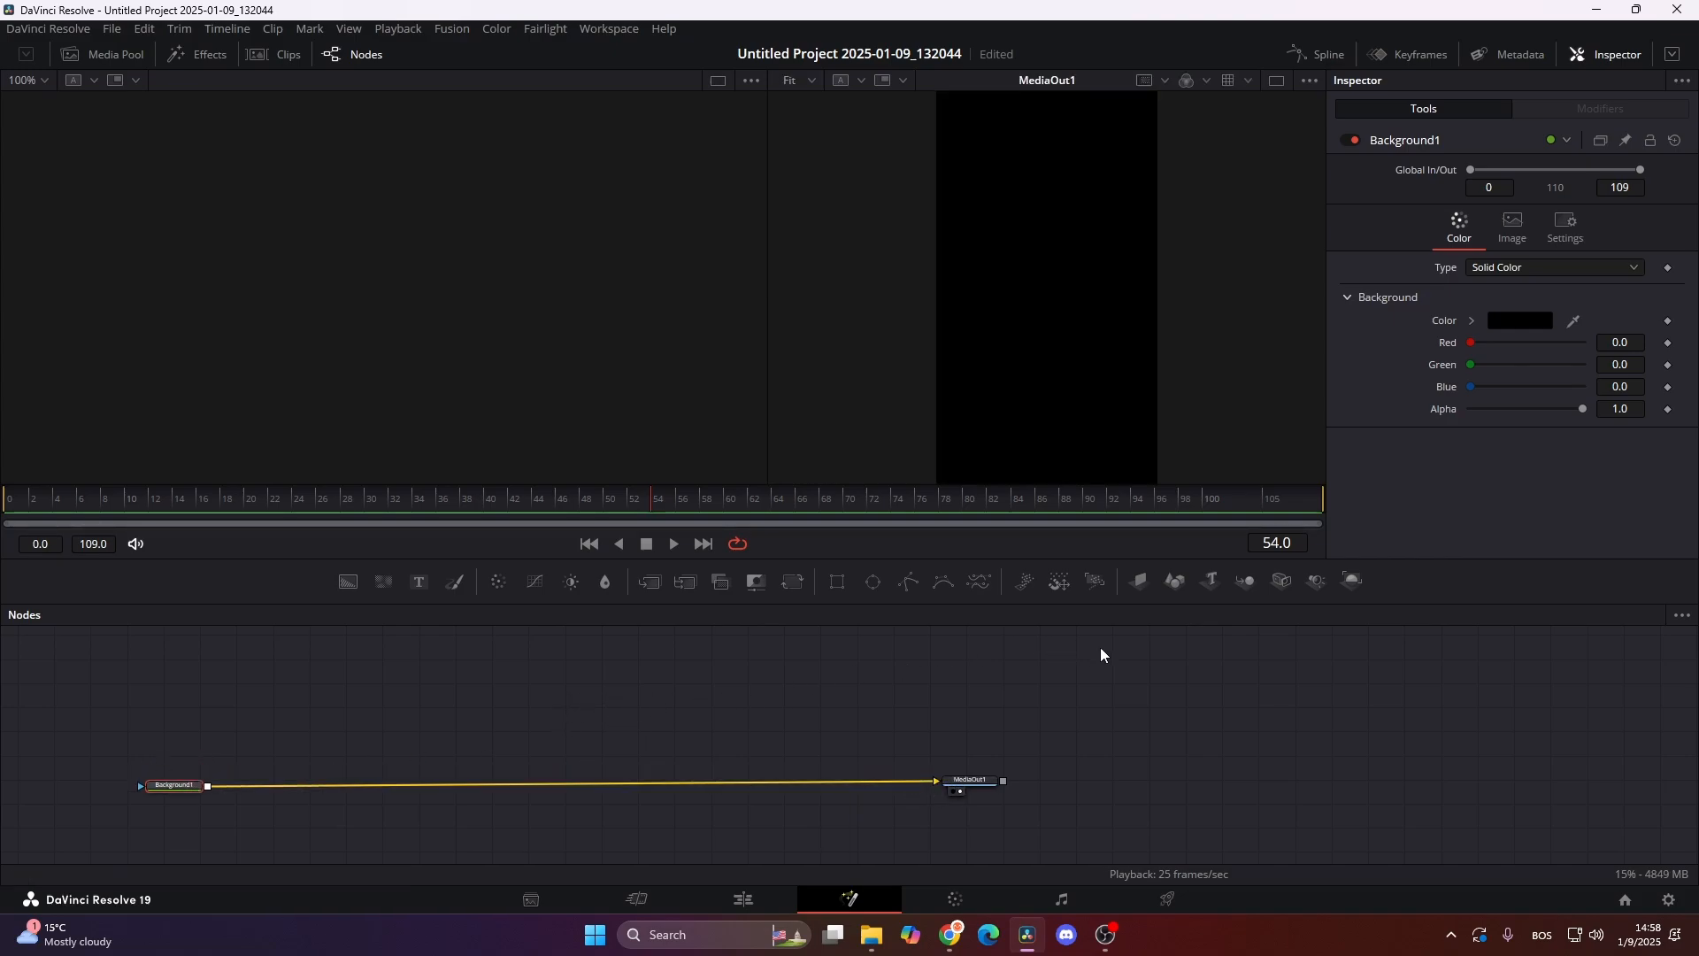
Add connected Merge3D, Camera3D and Renderer3D nodes and merge the renderer's output over the Background
left_click(556, 687)
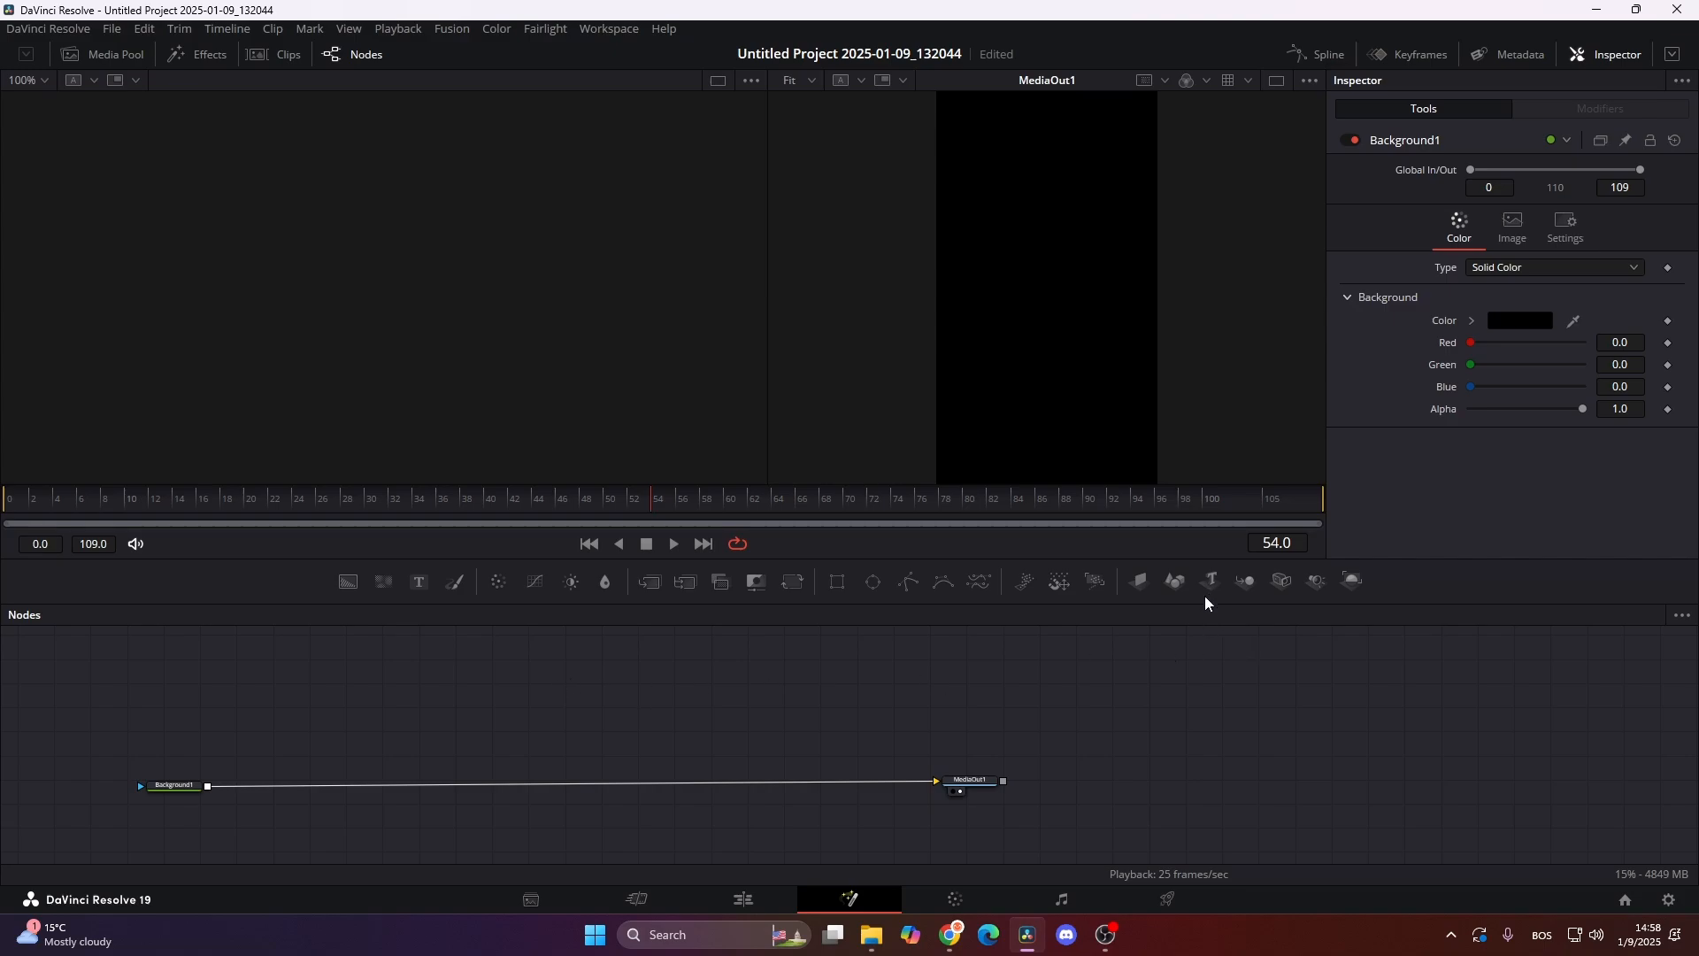
left_click(1239, 582)
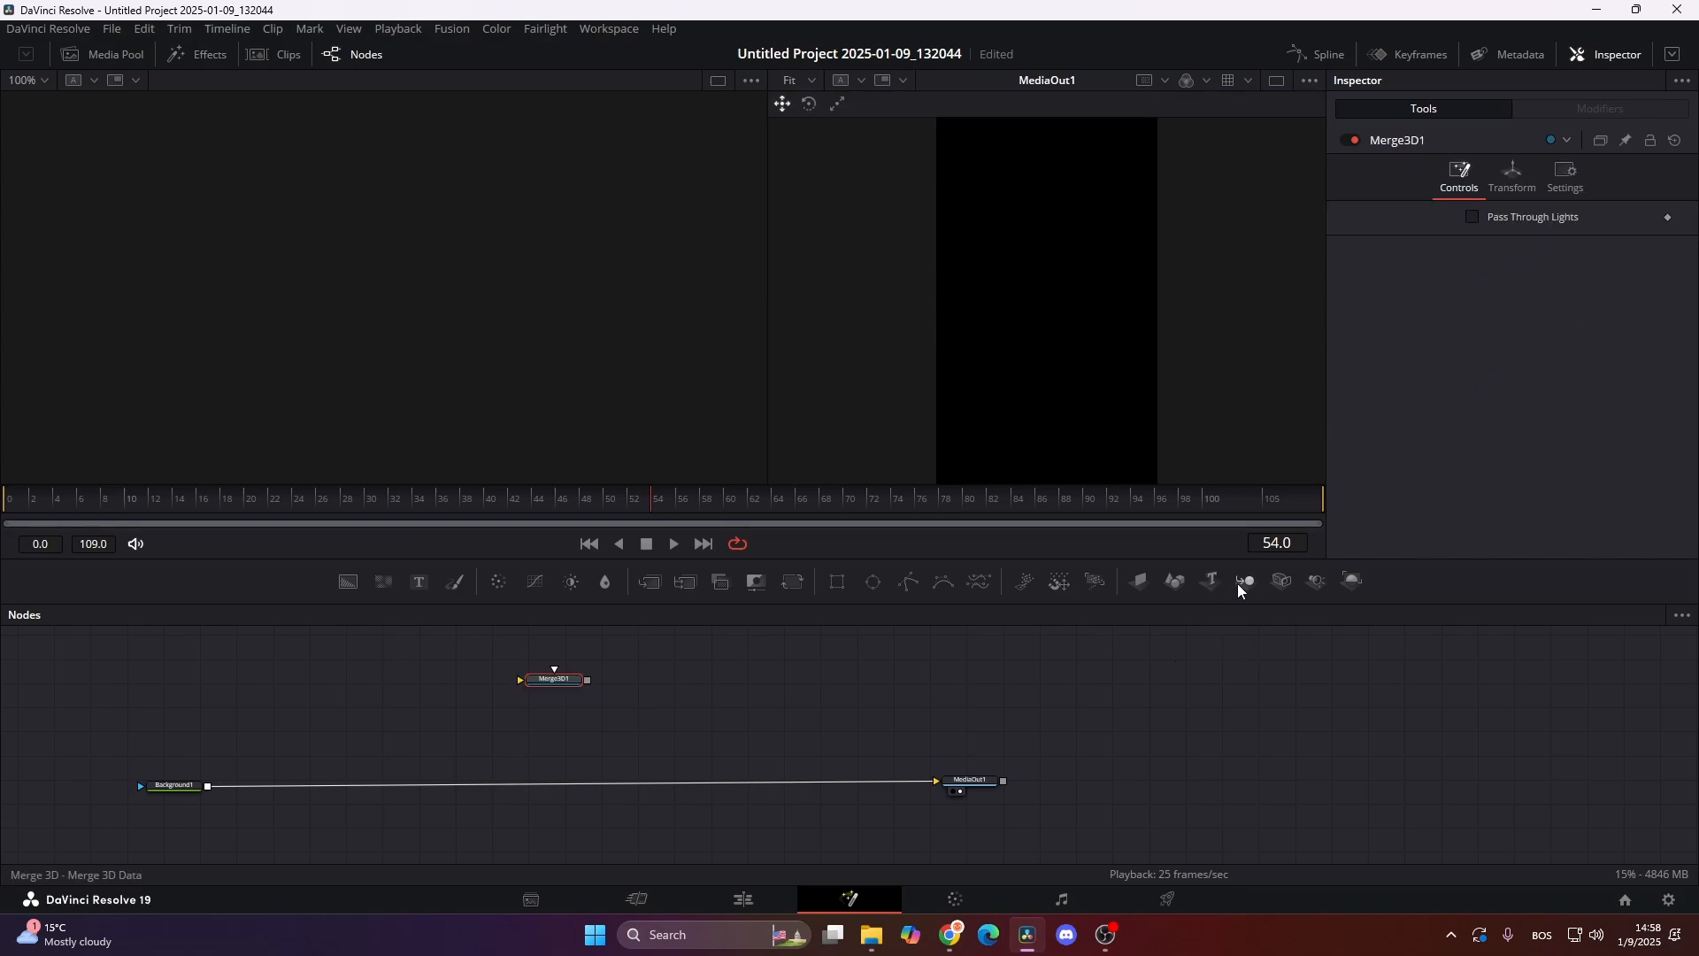
left_click(1284, 582)
left_click(1352, 581)
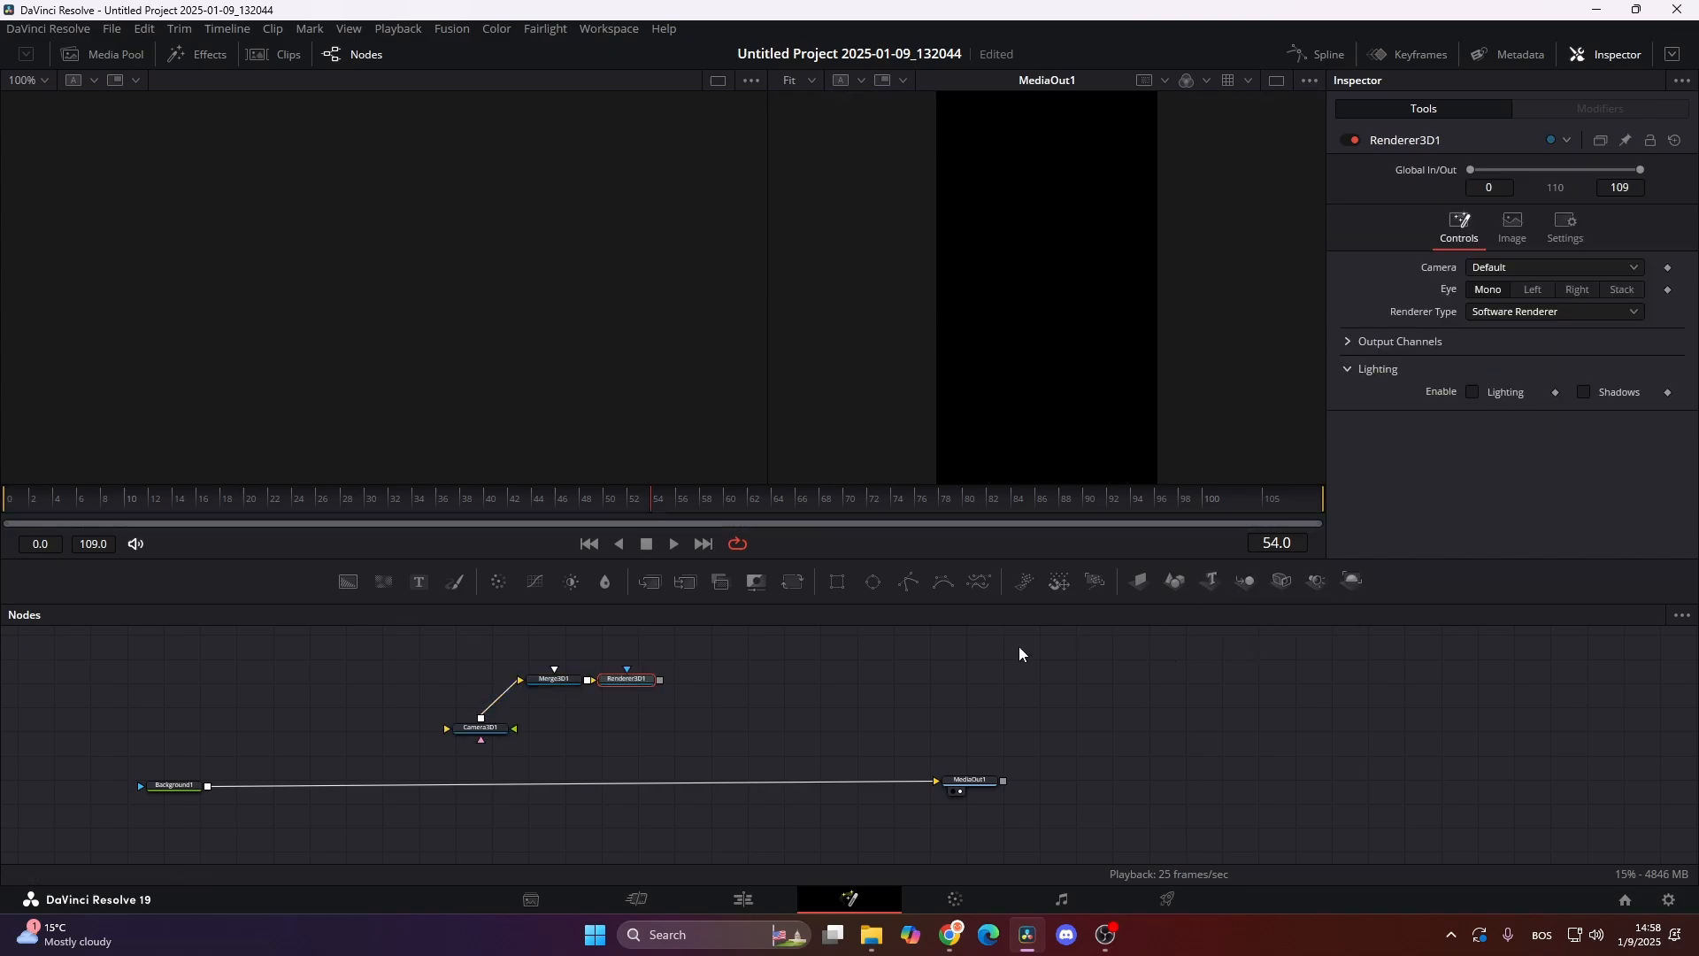
left_click_drag(660, 682, 210, 793)
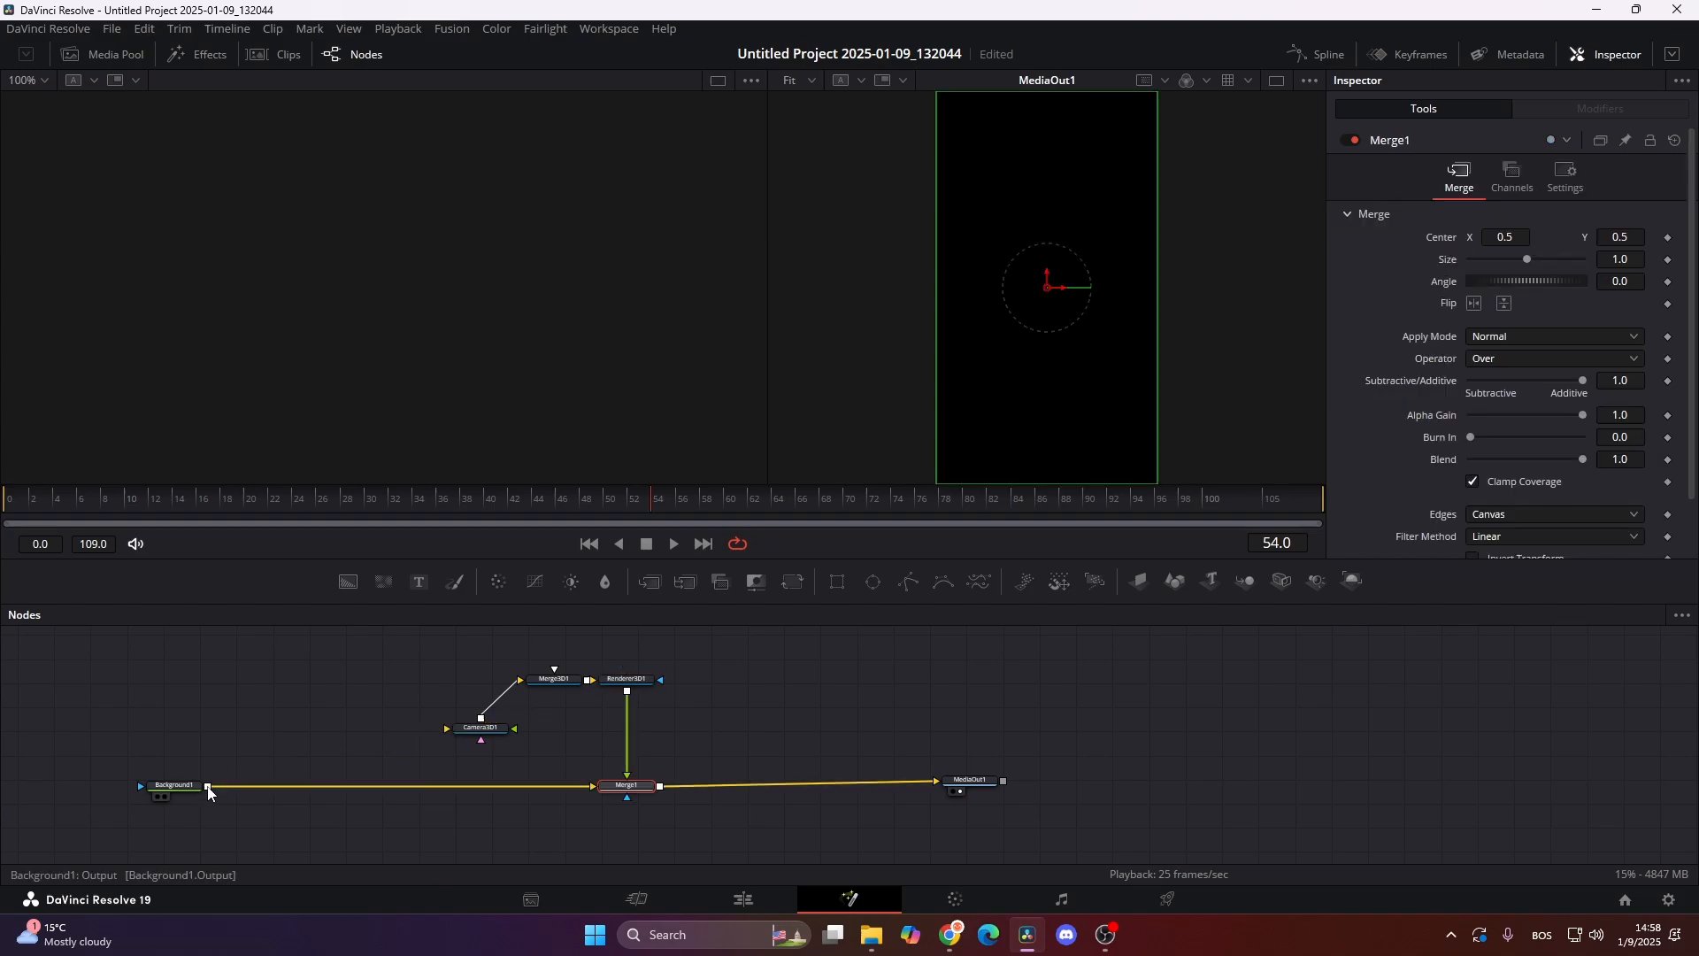
Move Renderer3D1 closer to Merge1 and set its renderer type to Hardware Renderer
left_click(635, 680)
left_click_drag(636, 682, 637, 717)
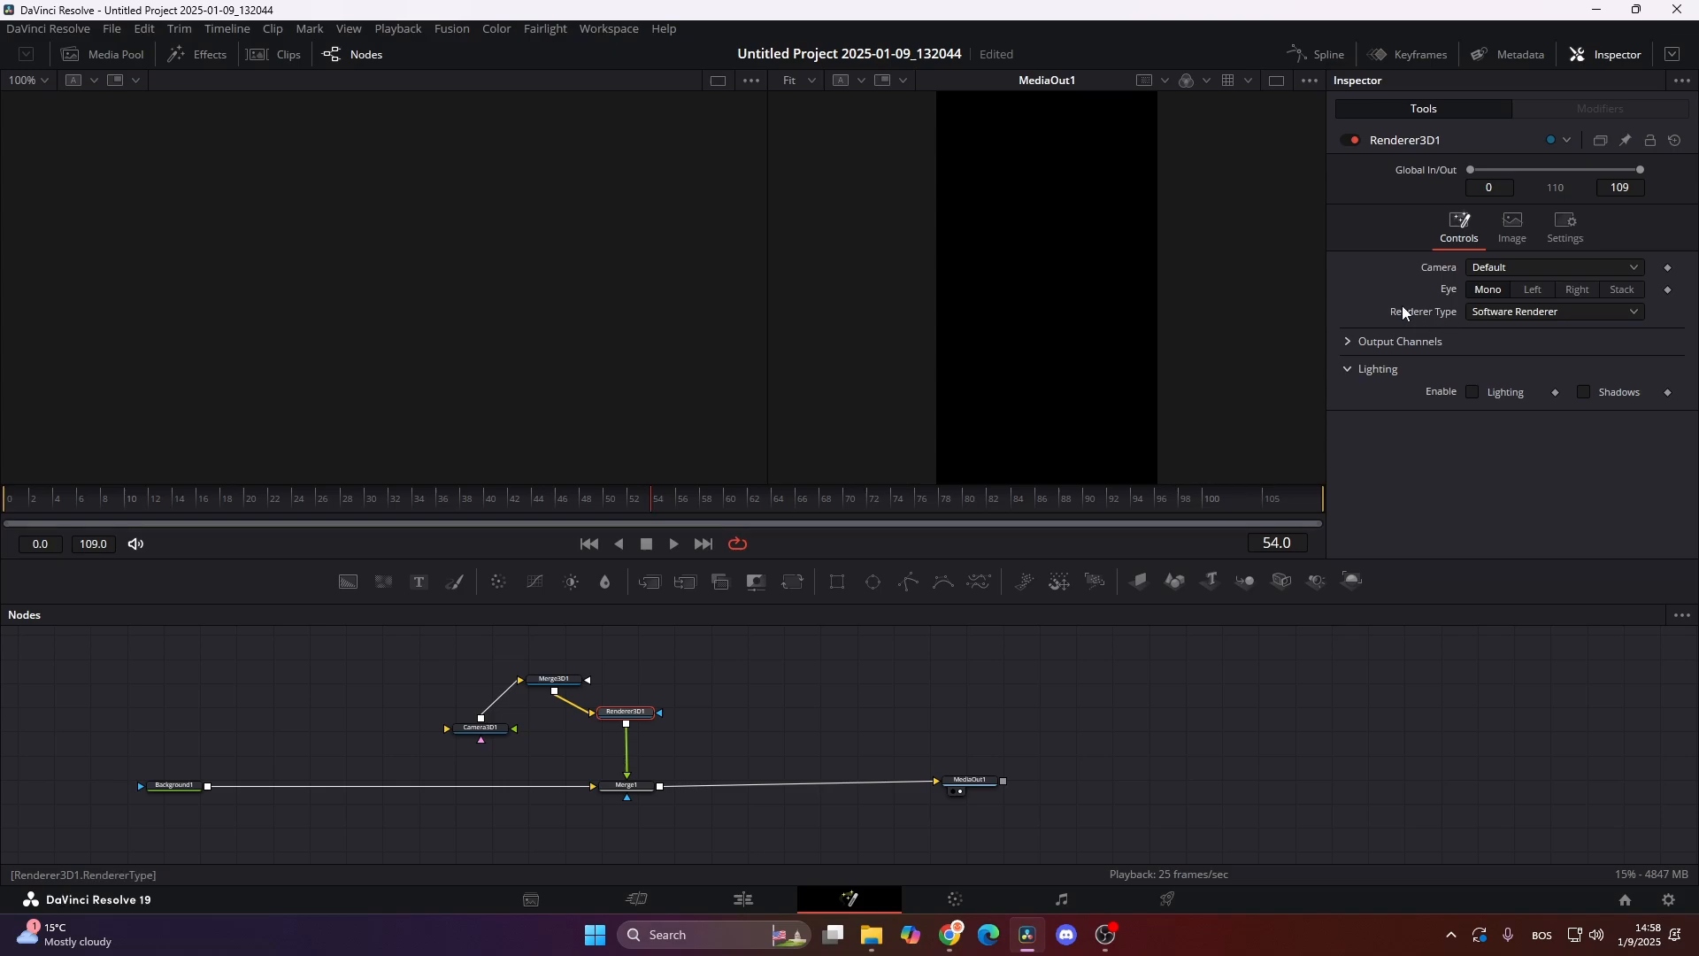
left_click(1495, 313)
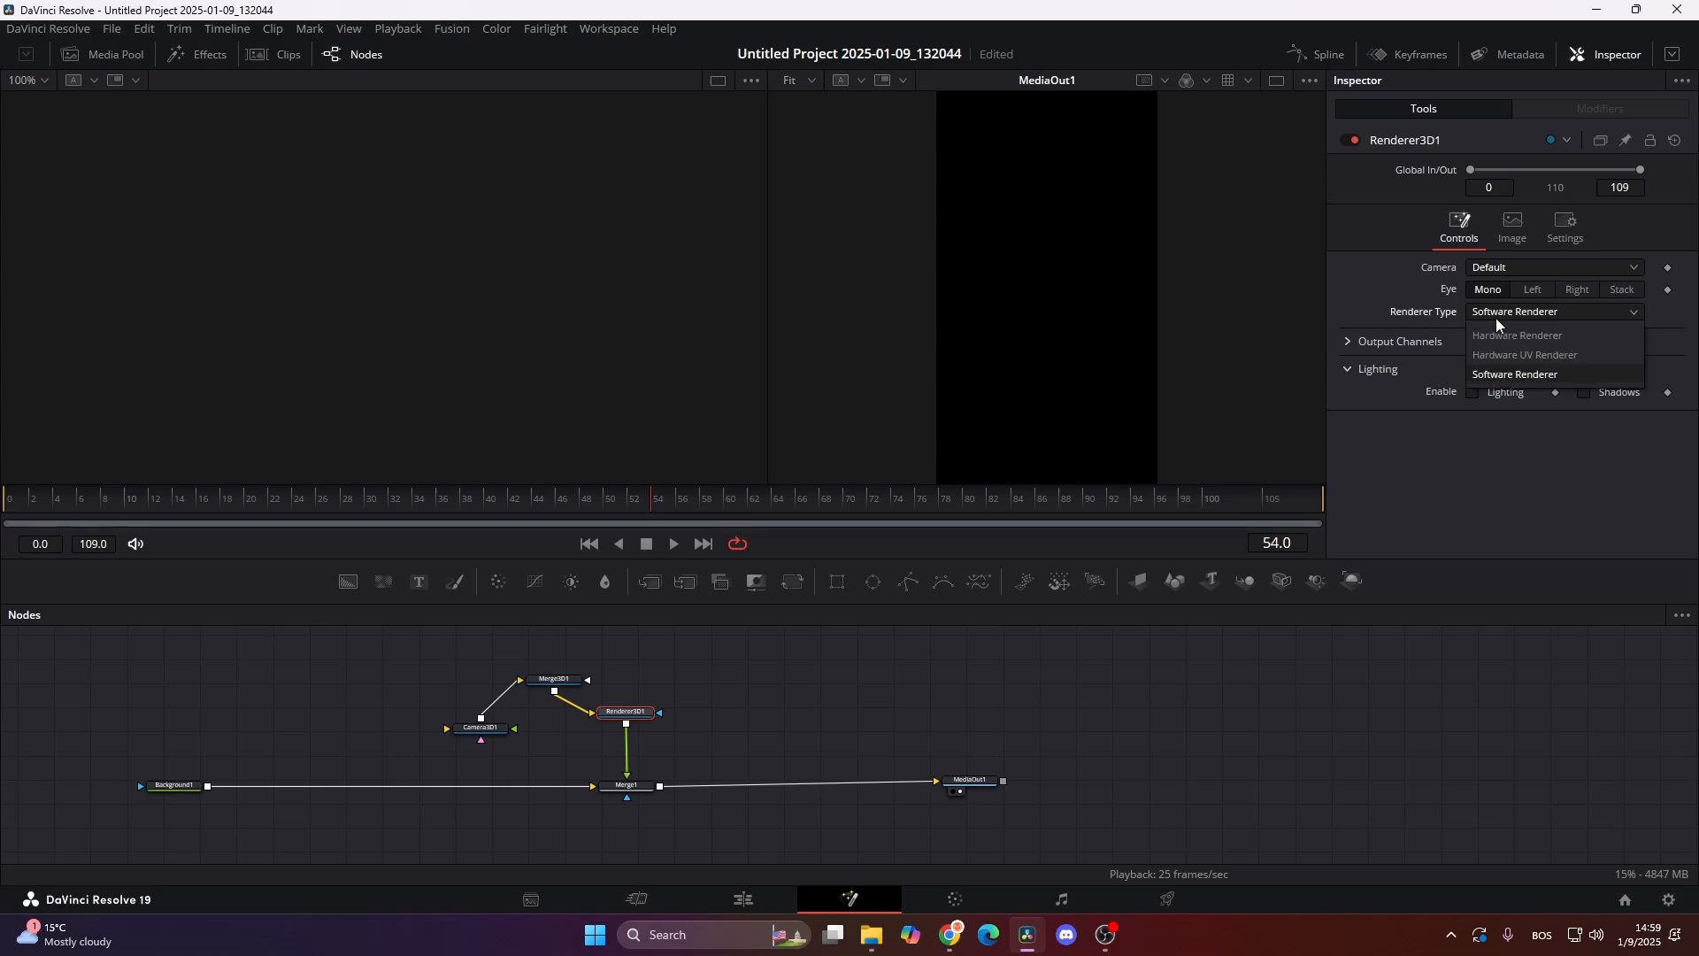
left_click(1501, 332)
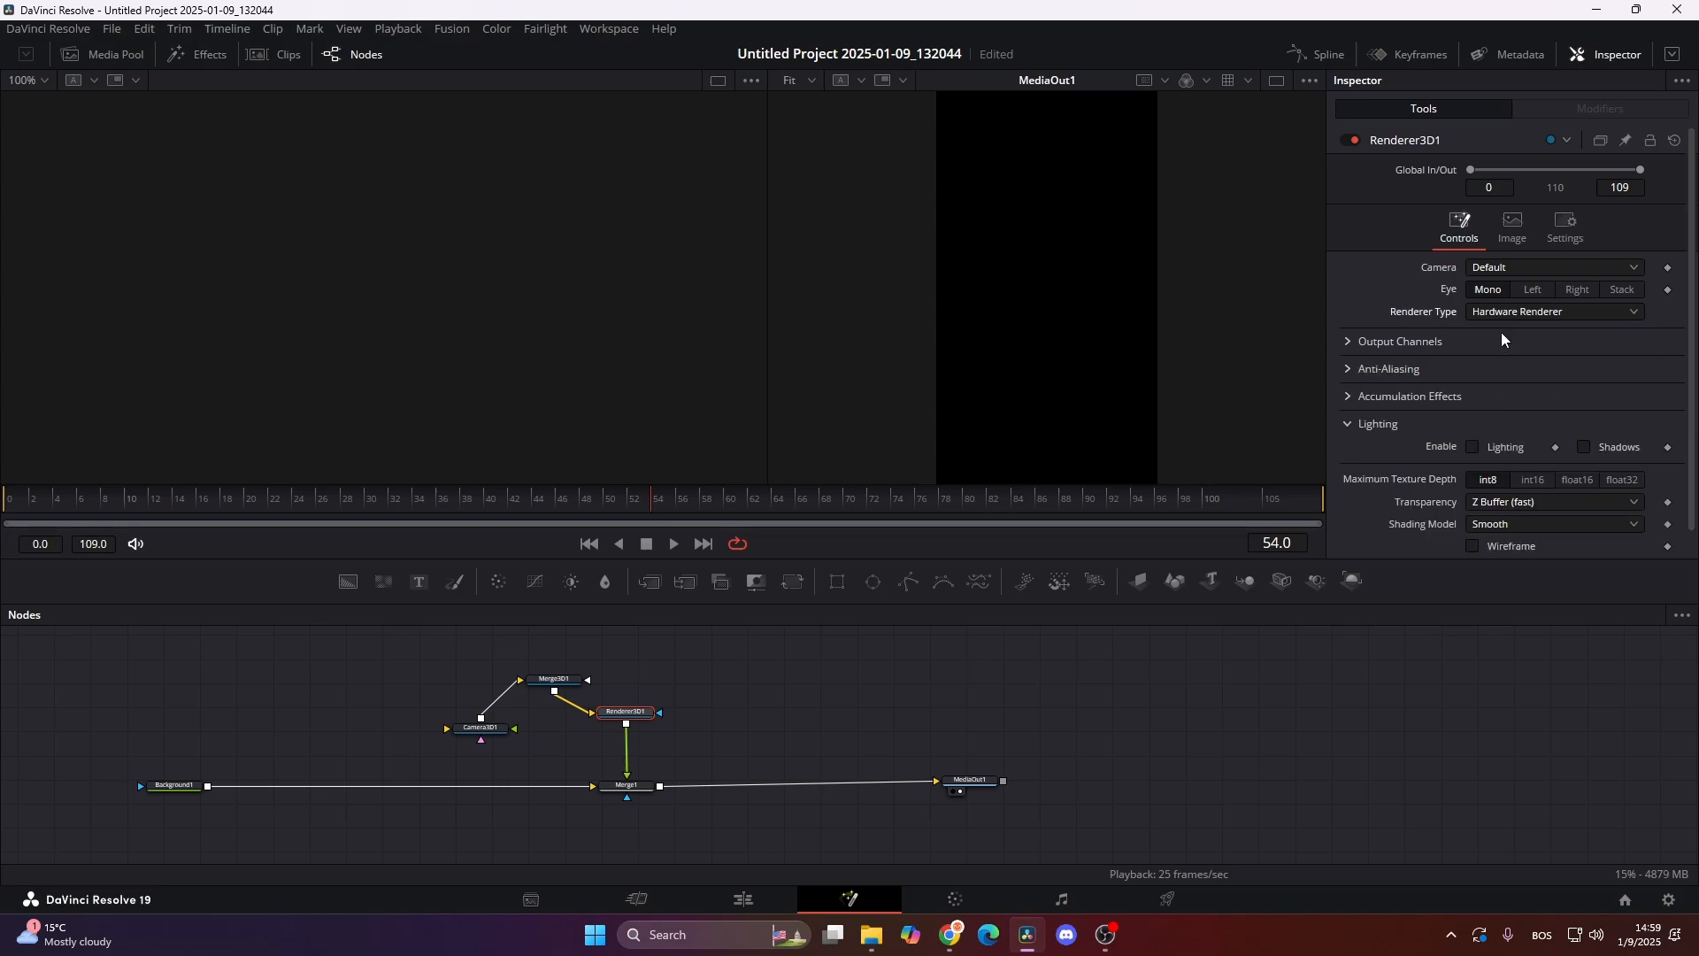
Enable Motion Blur on Renderer3D1, raise its quality and change its shutter angle
left_click(1561, 227)
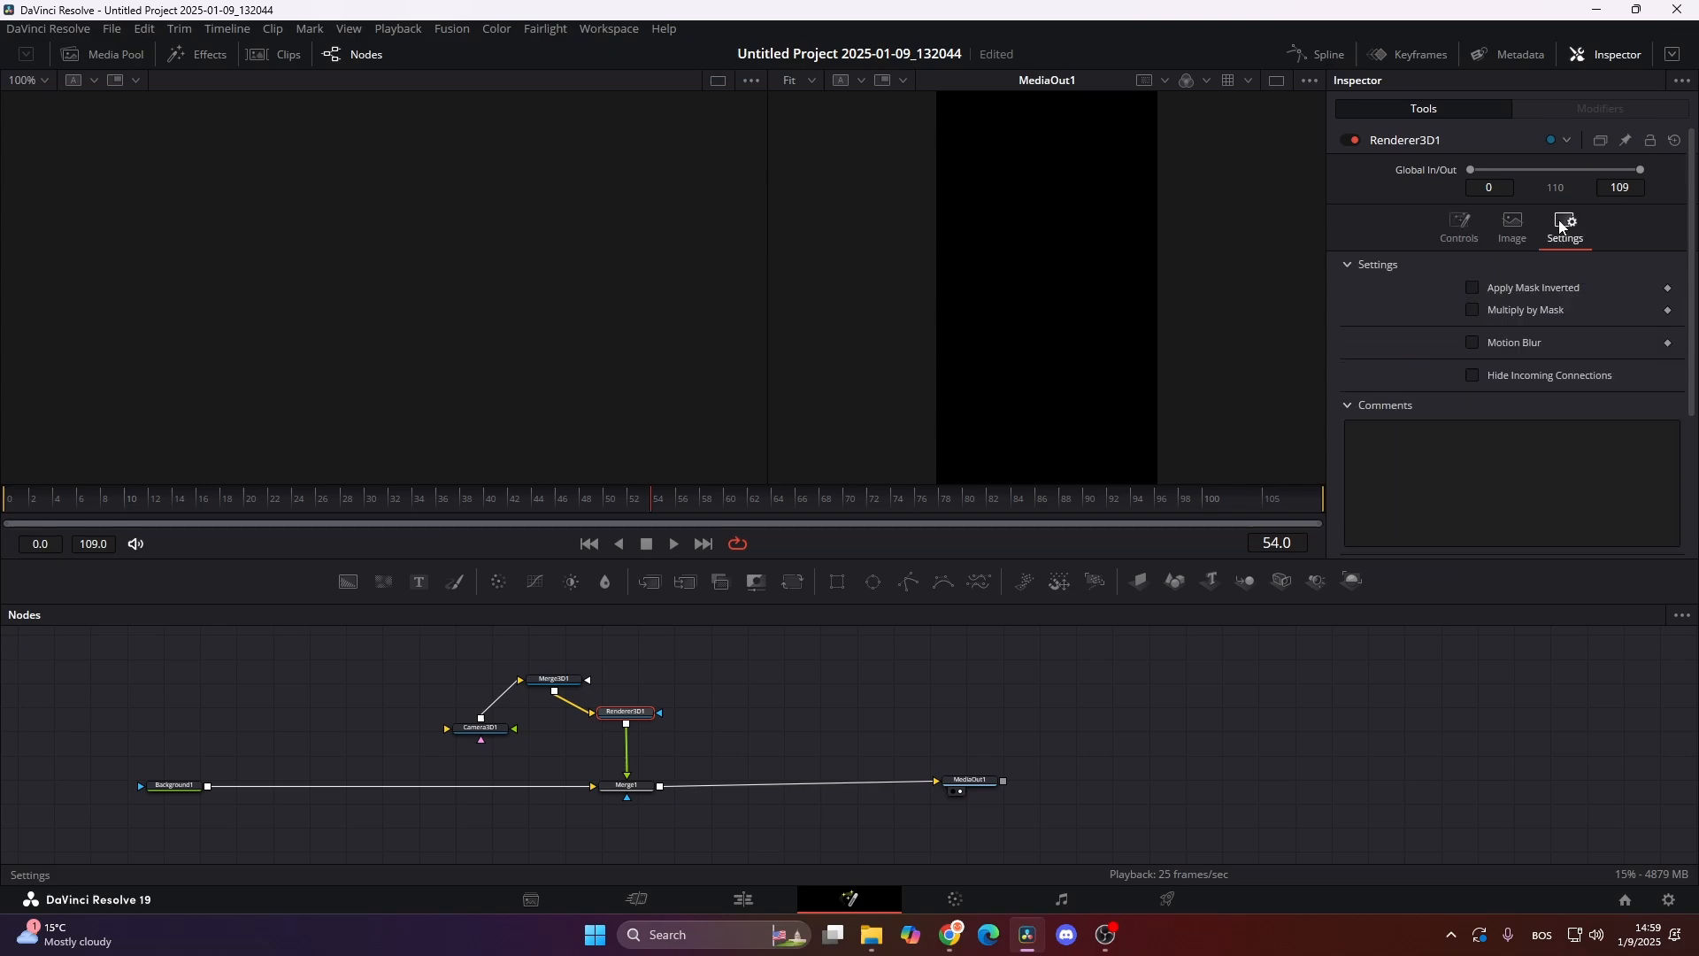
left_click(1473, 343)
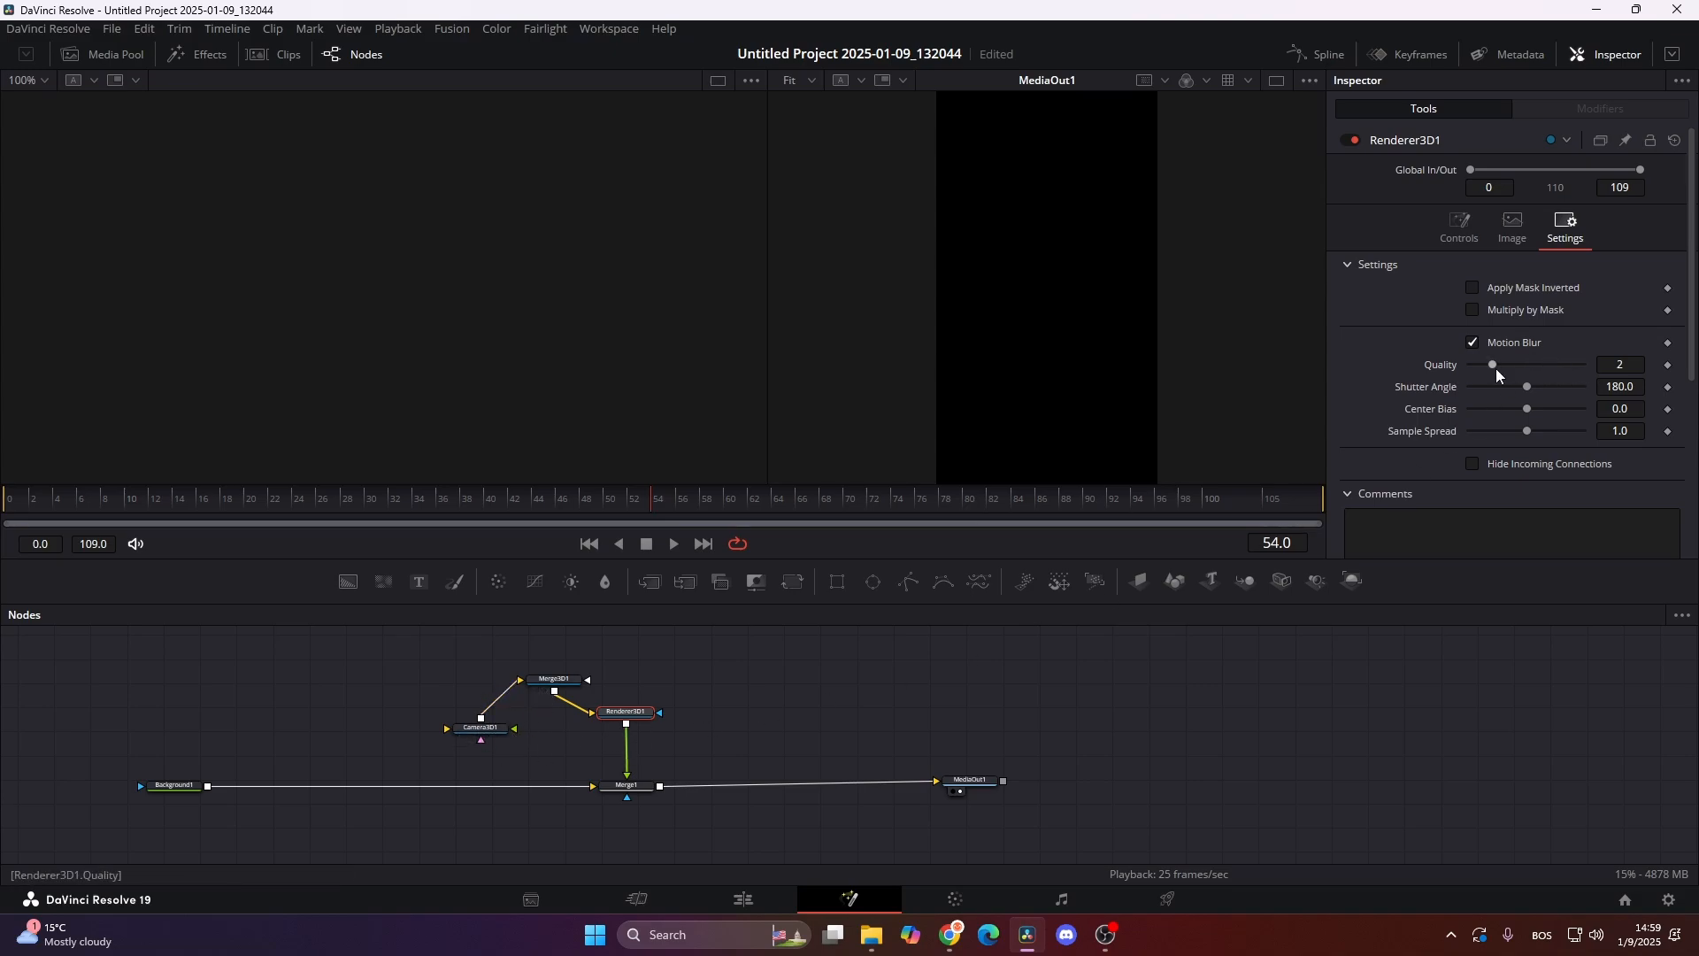
left_click_drag(1493, 366, 1513, 370)
left_click(1637, 387)
type("2")
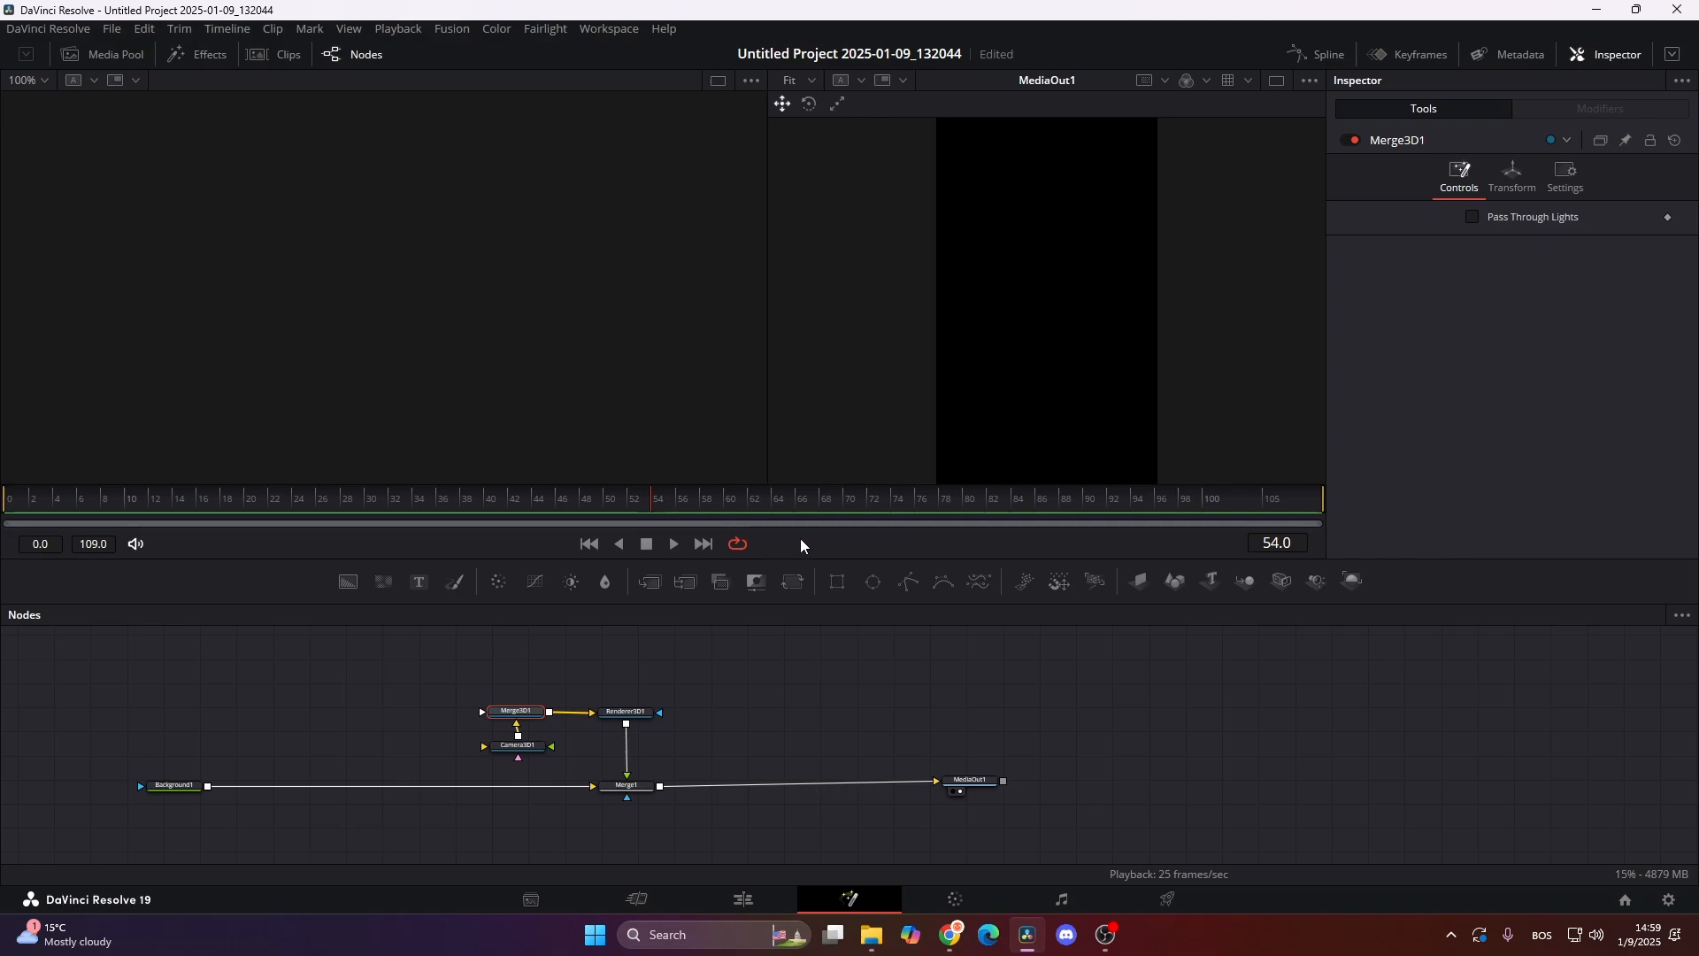
Turn off Motion Blur and High Quality for playback in the Fusion viewers
right_click(802, 541)
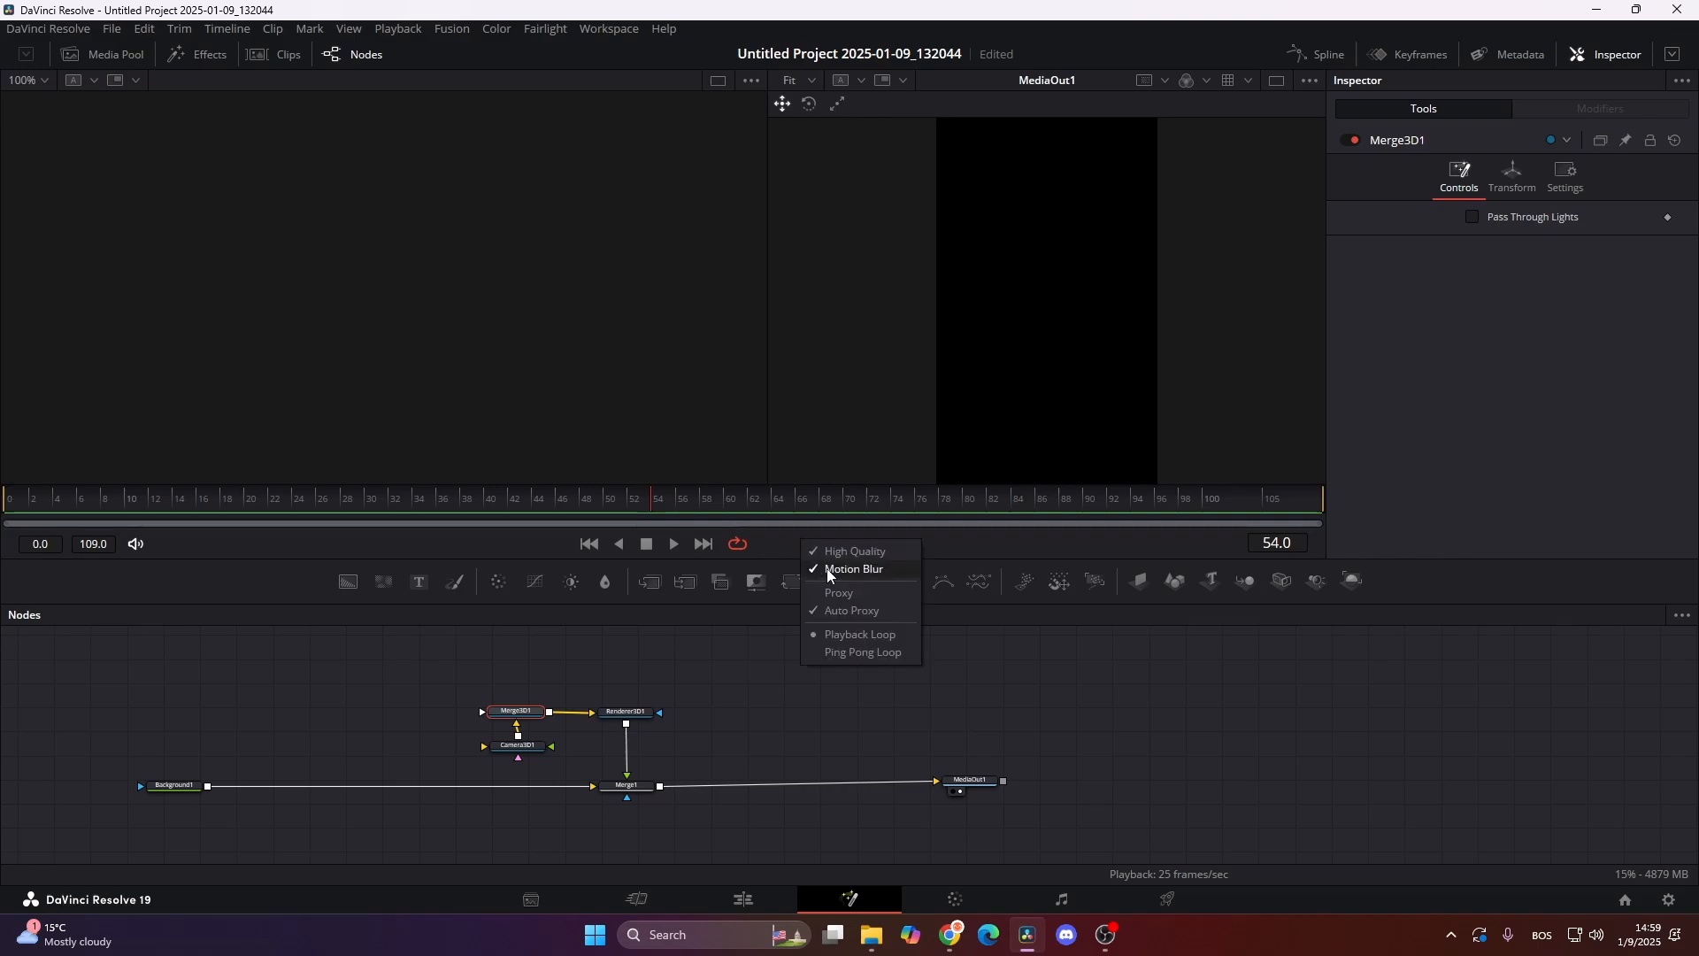
left_click(826, 569)
right_click(798, 543)
left_click(828, 556)
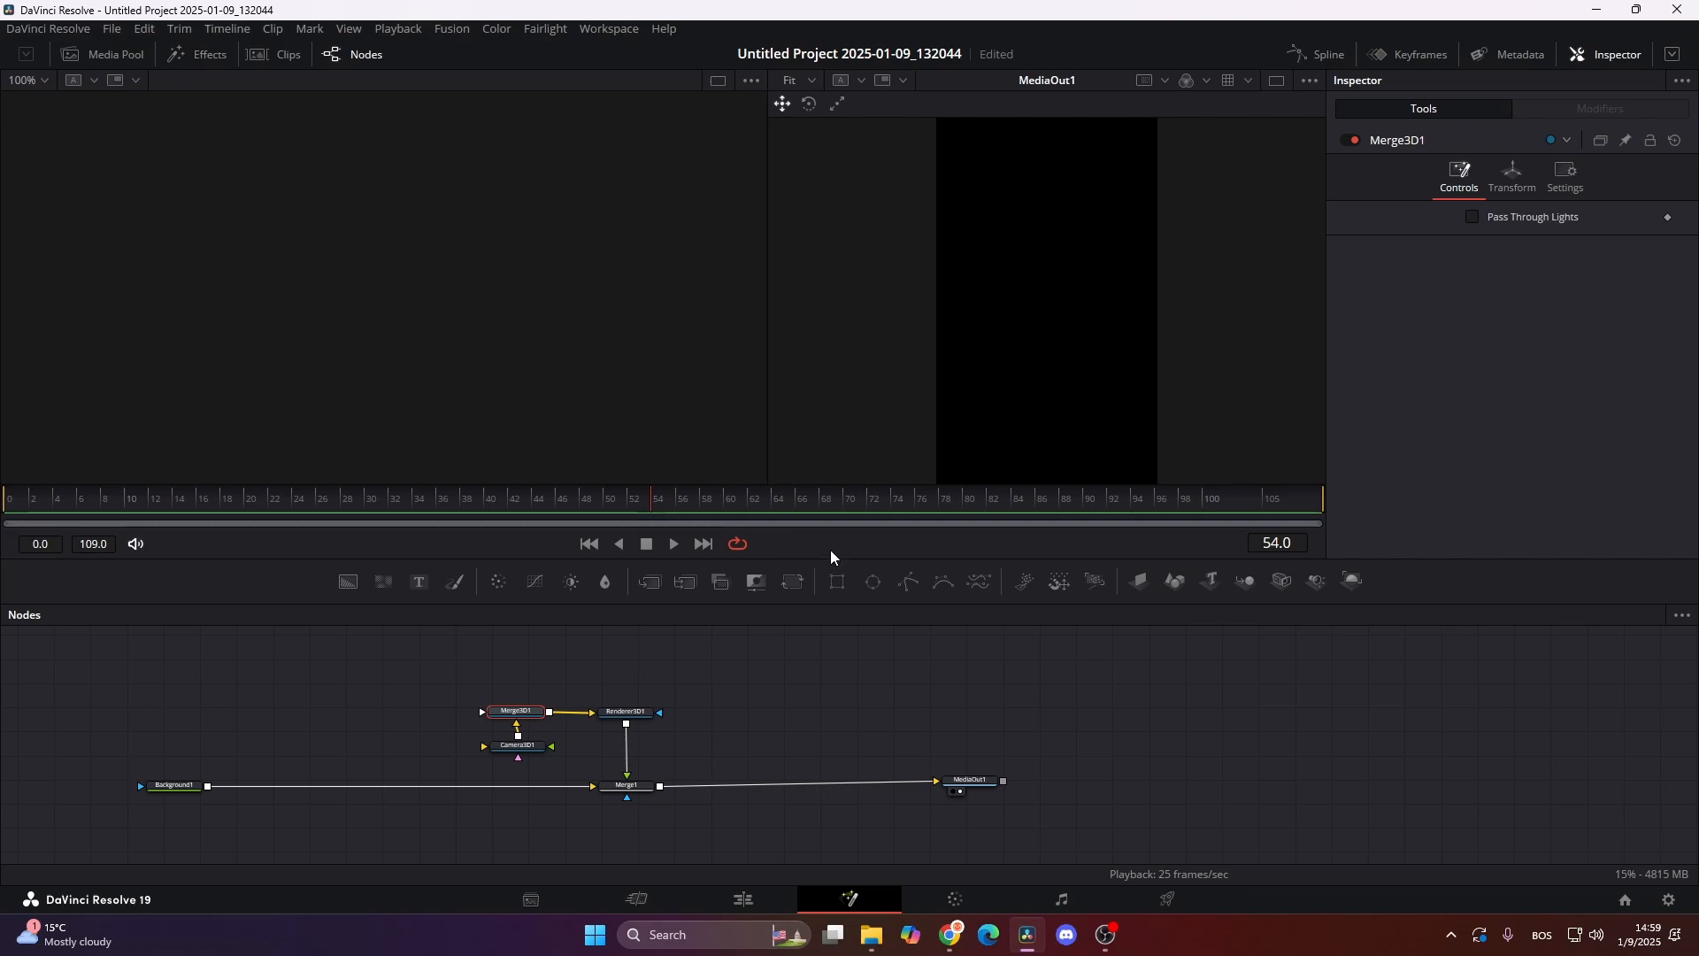
Load the media pool item "clip" into the empty viewer as a reference and go to frame 0
left_click(130, 52)
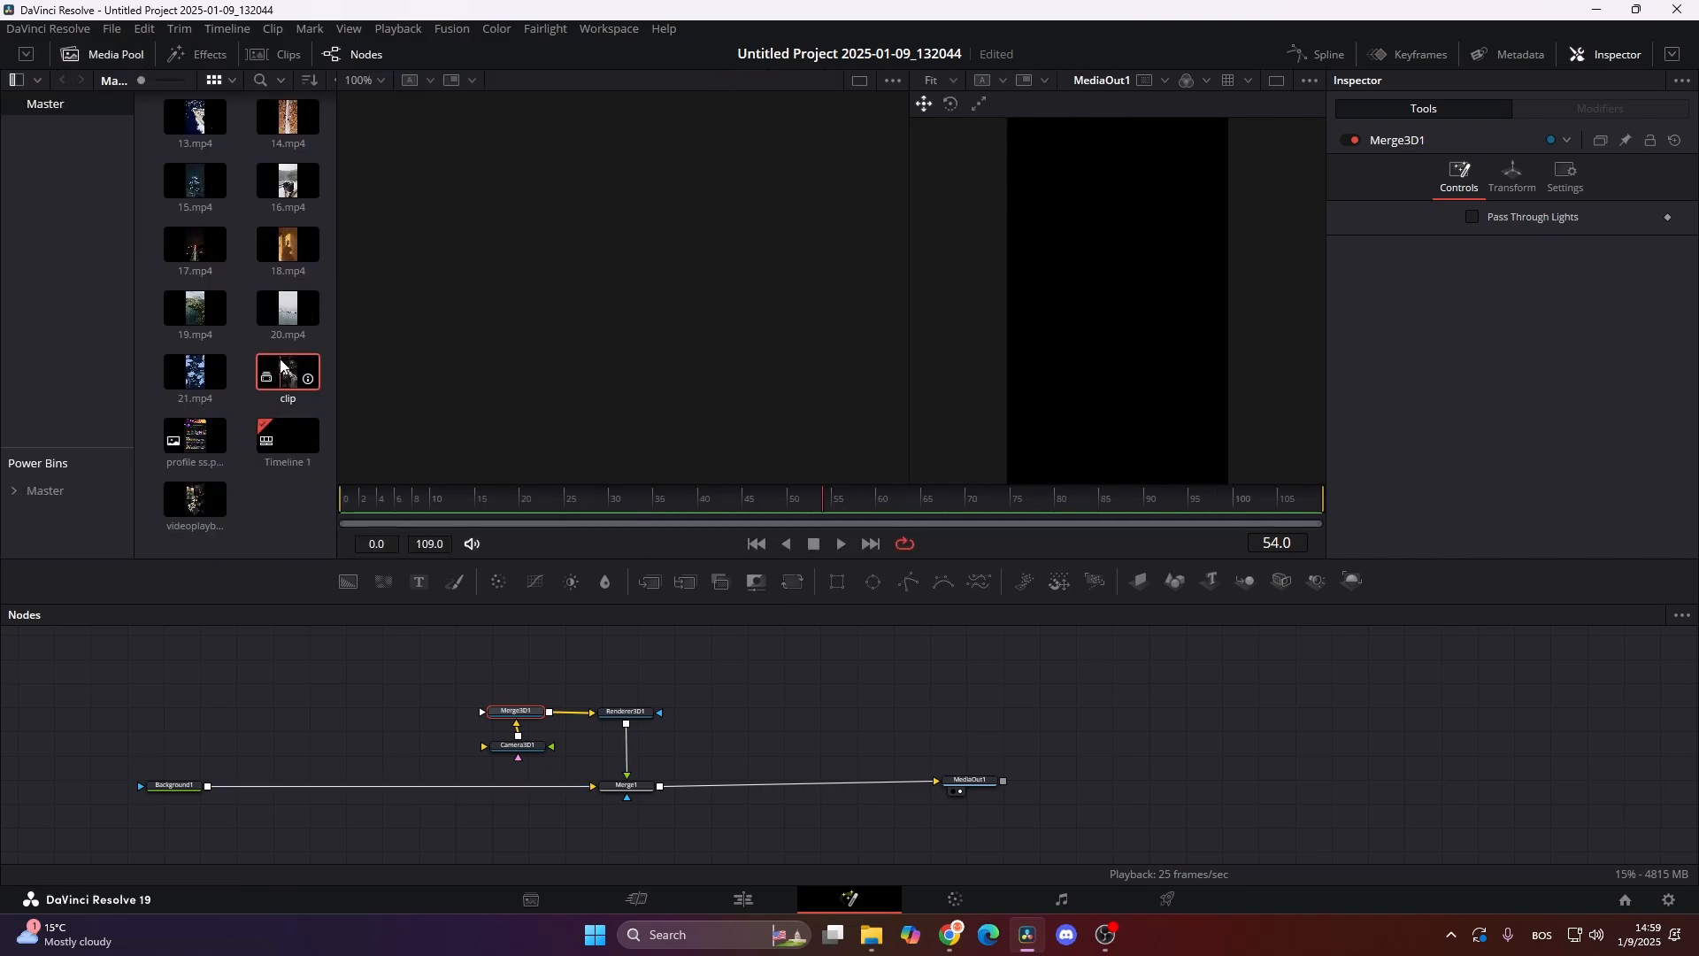
left_click_drag(282, 365, 425, 278)
left_click(105, 54)
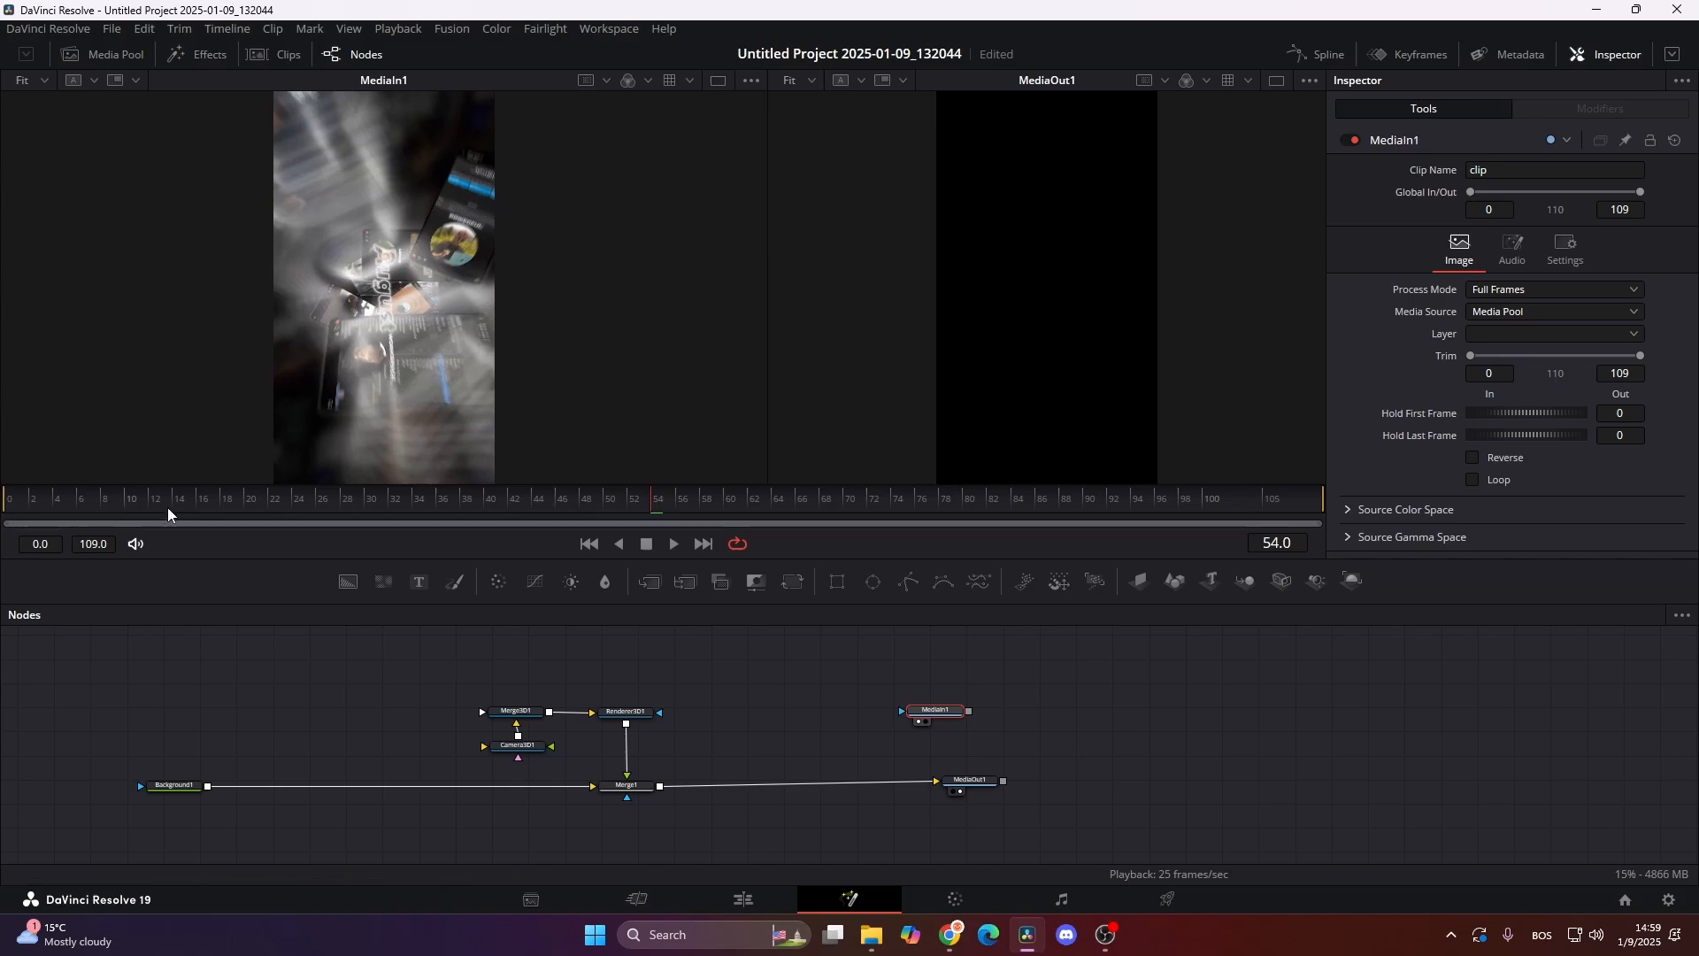
left_click_drag(167, 507, 1, 506)
left_click_drag(295, 366, 362, 296)
left_click_drag(505, 211, 509, 290)
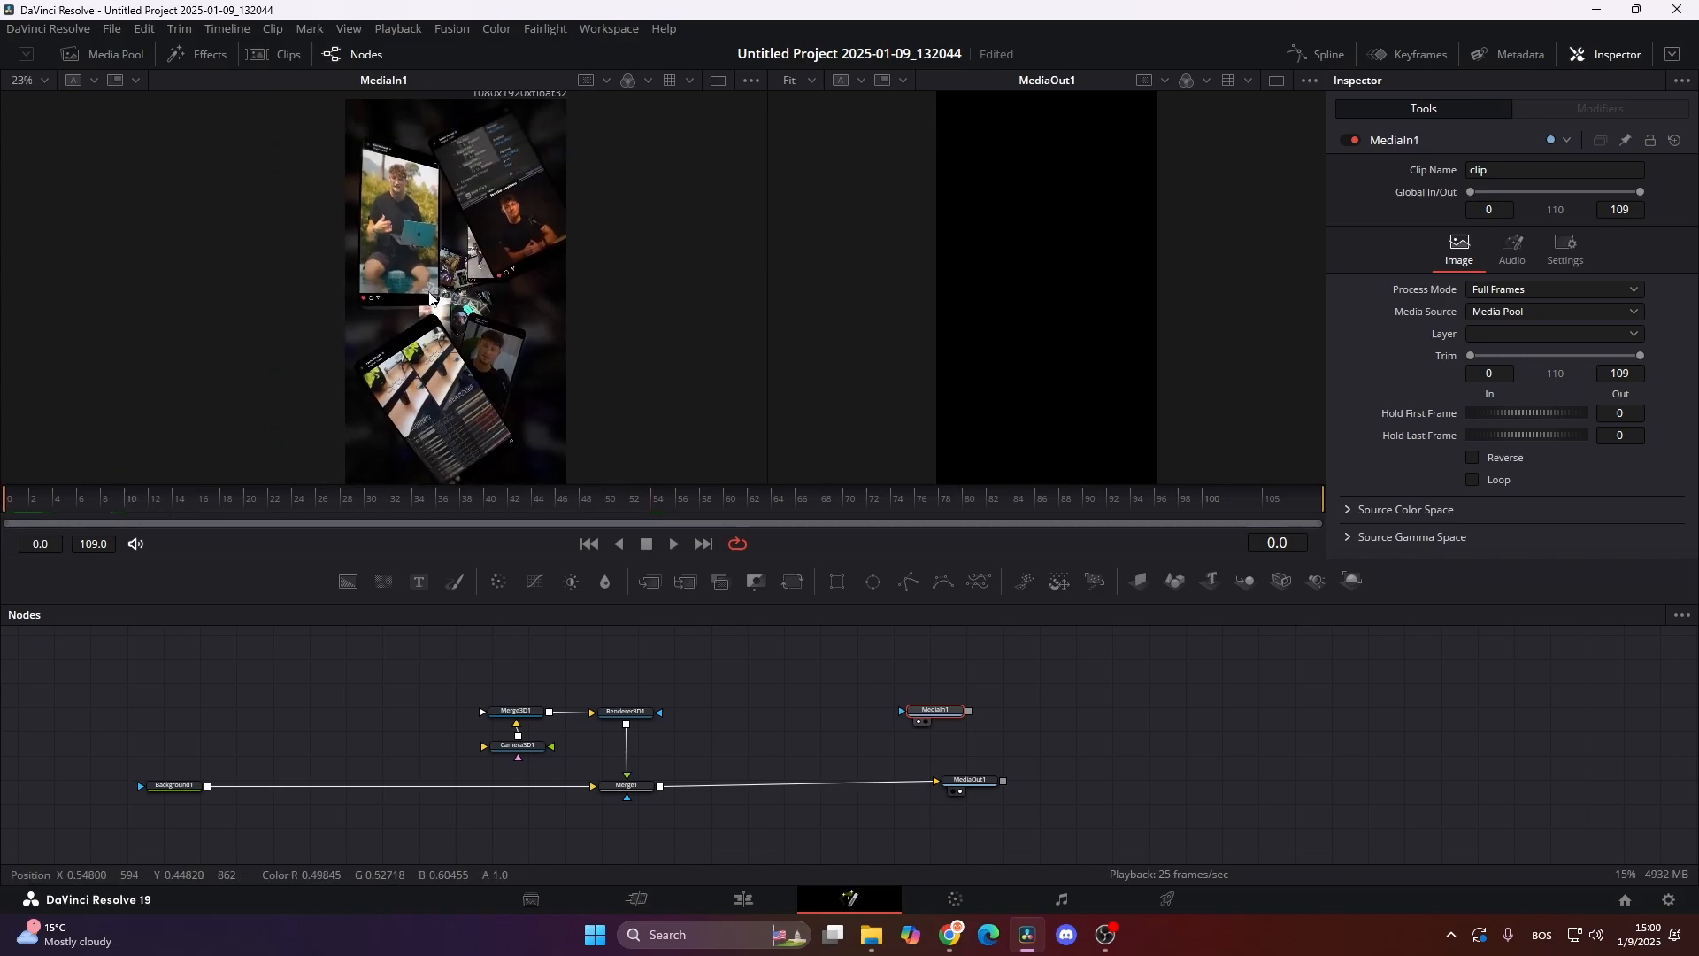
Bring the profile ss.png image into the node graph and merge it over the Background
left_click(103, 55)
left_click(195, 436)
left_click_drag(195, 436, 238, 735)
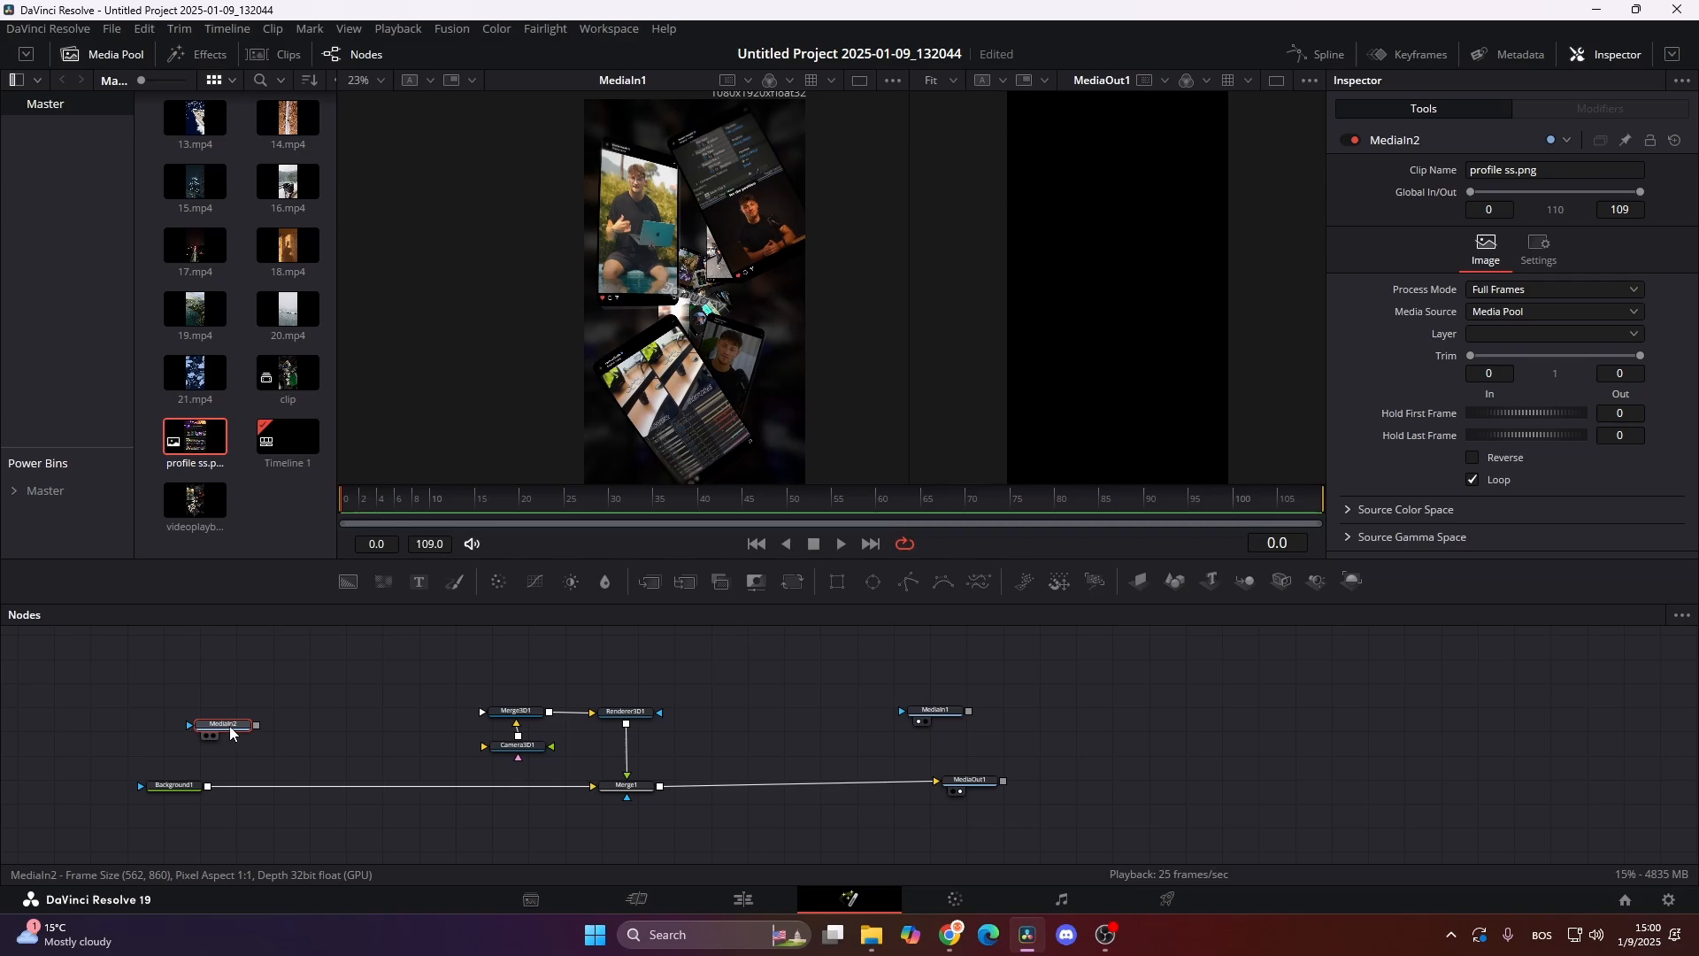
left_click_drag(255, 725, 207, 792)
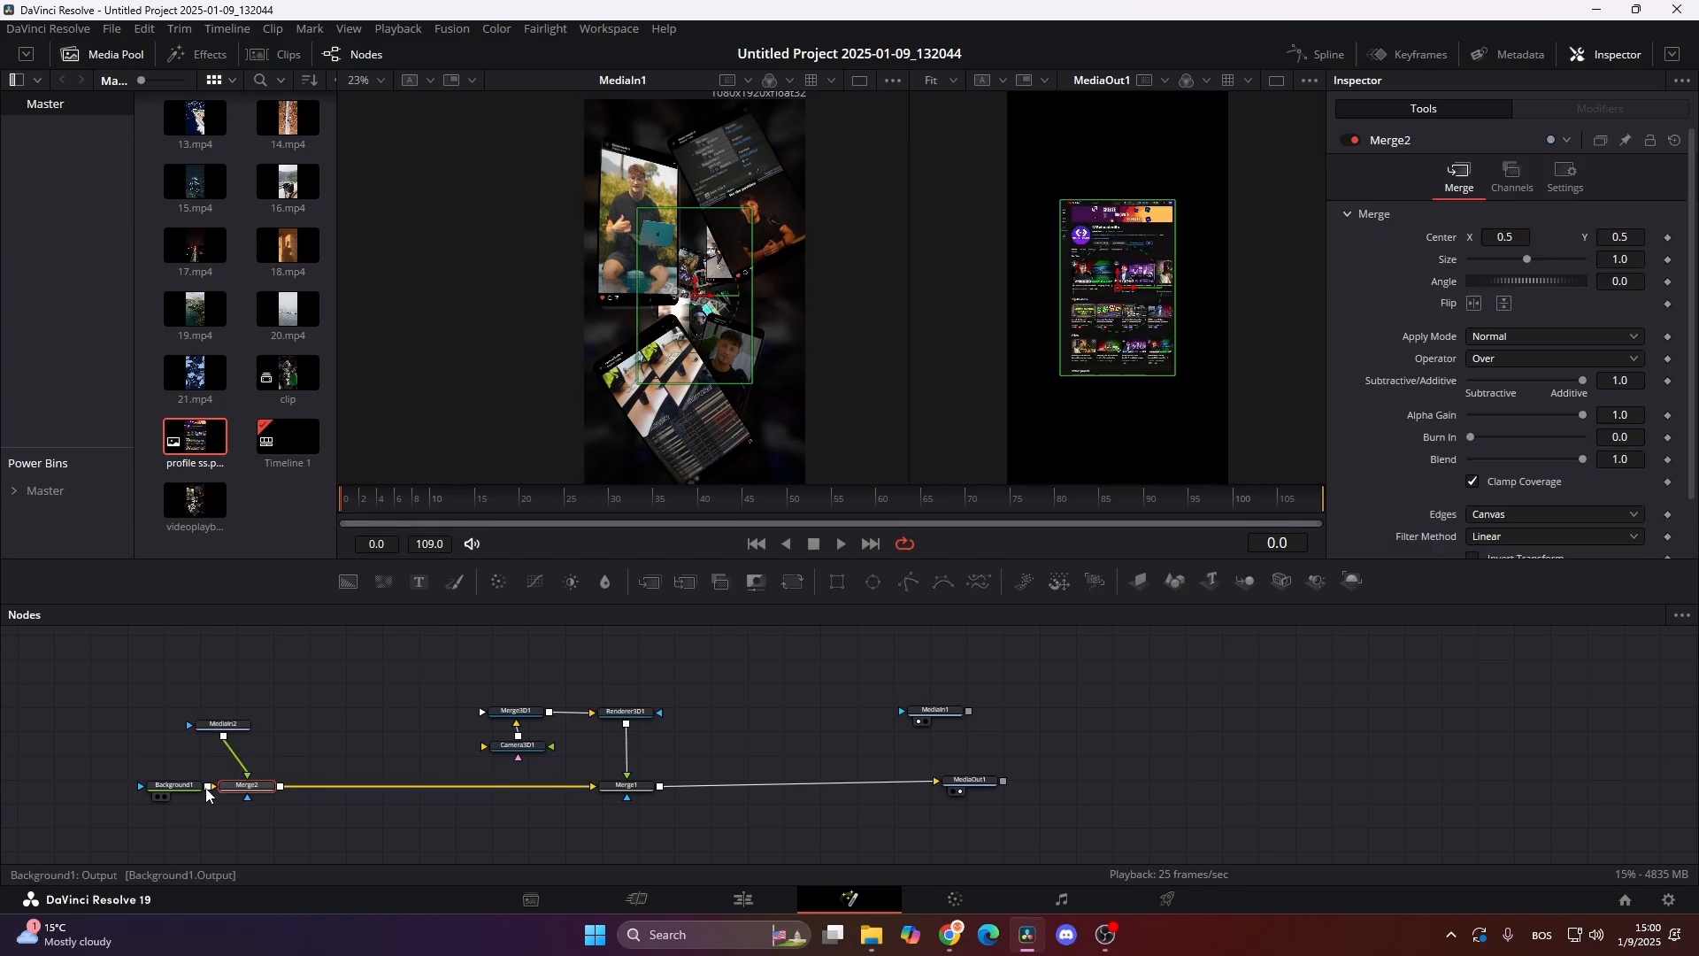
left_click_drag(238, 731, 220, 715)
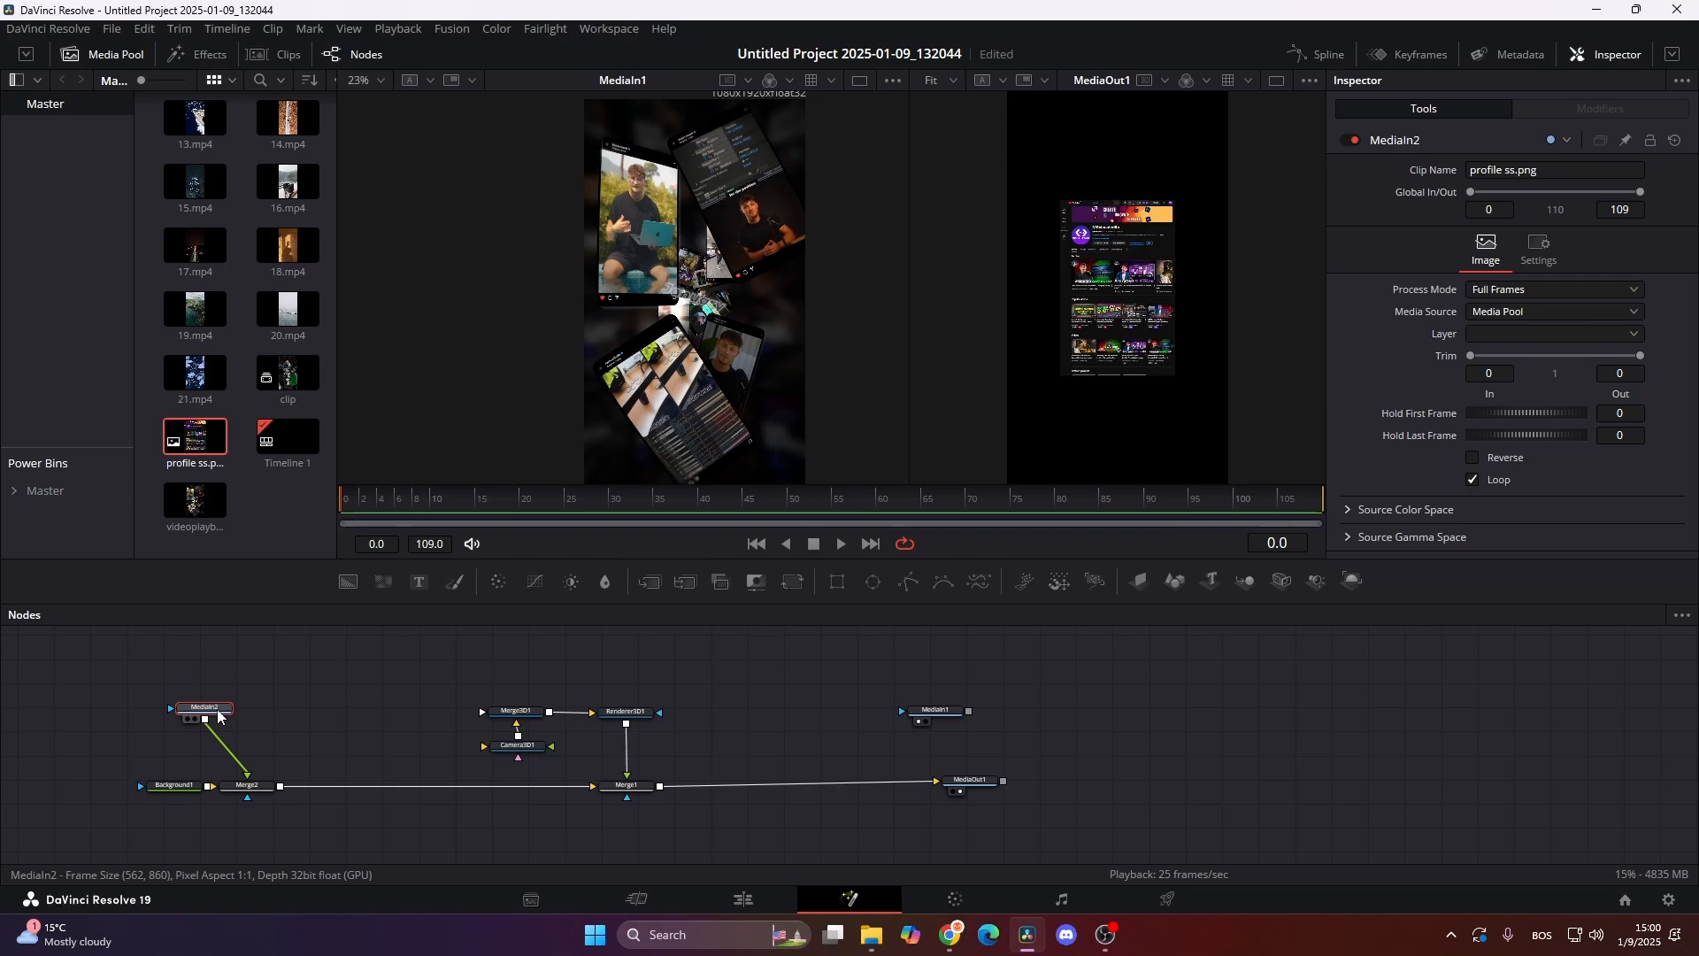
Add a Blur node after the profile ss.png image with a blur size of about 50, placed beside the image node
key("shift+space")
type("trans")
key("BackSpace")
key("BackSpace")
key("BackSpace")
key("BackSpace")
key("BackSpace")
type("blur")
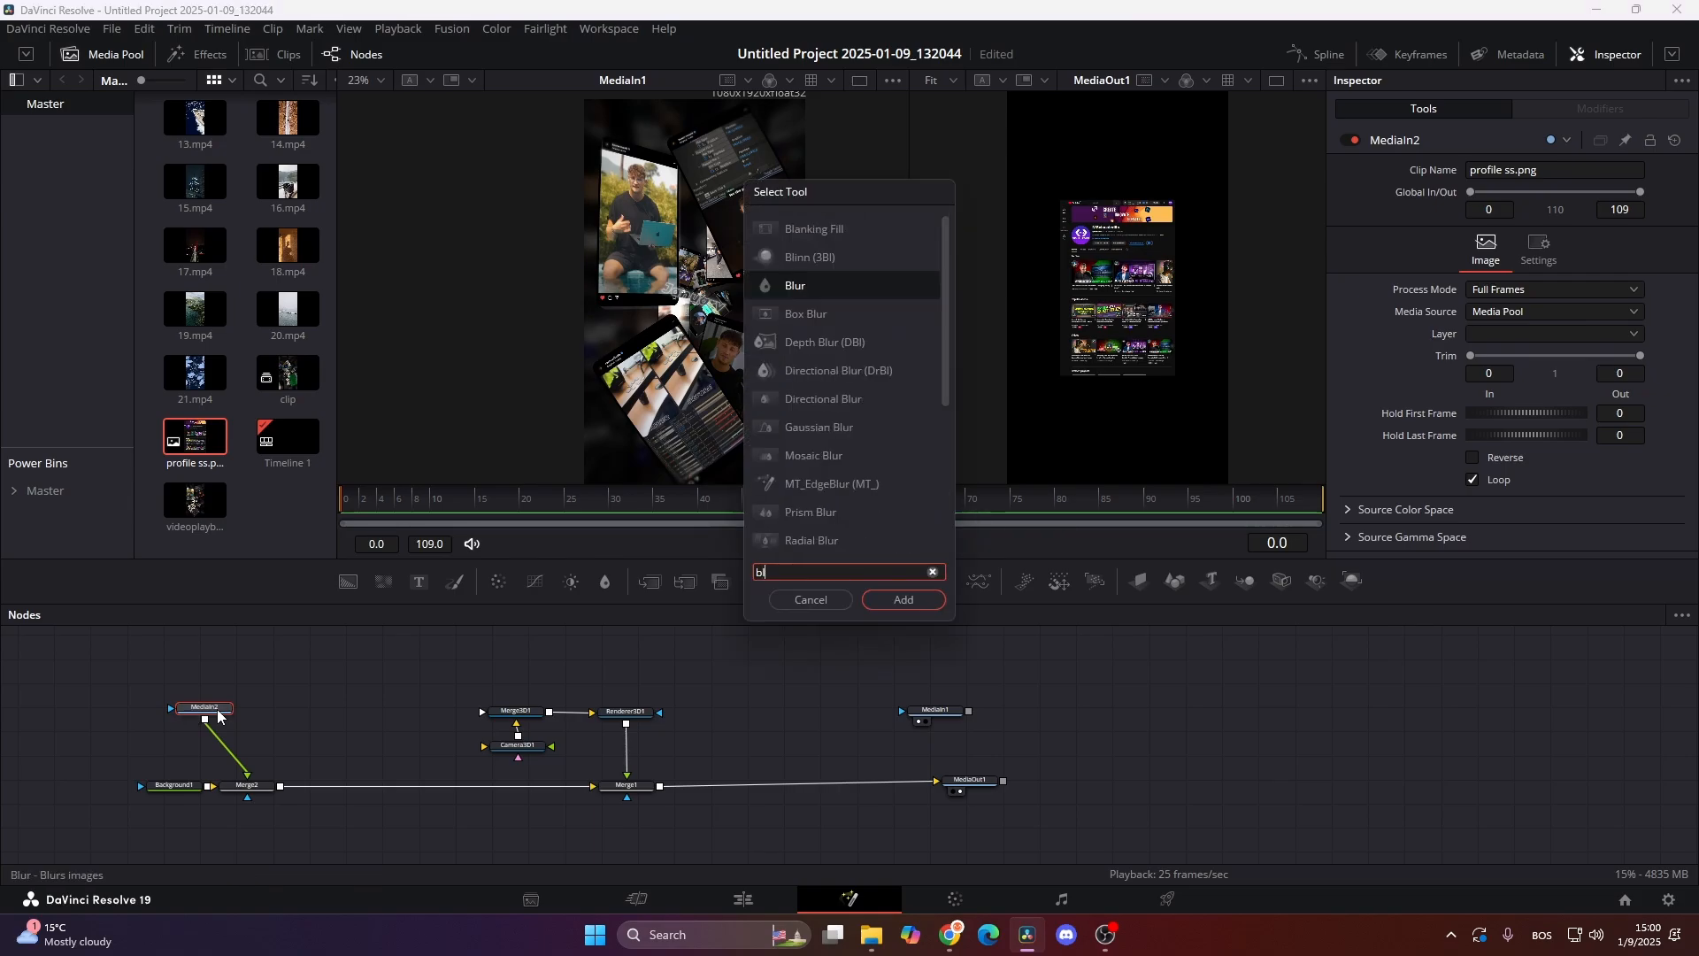
key("Return")
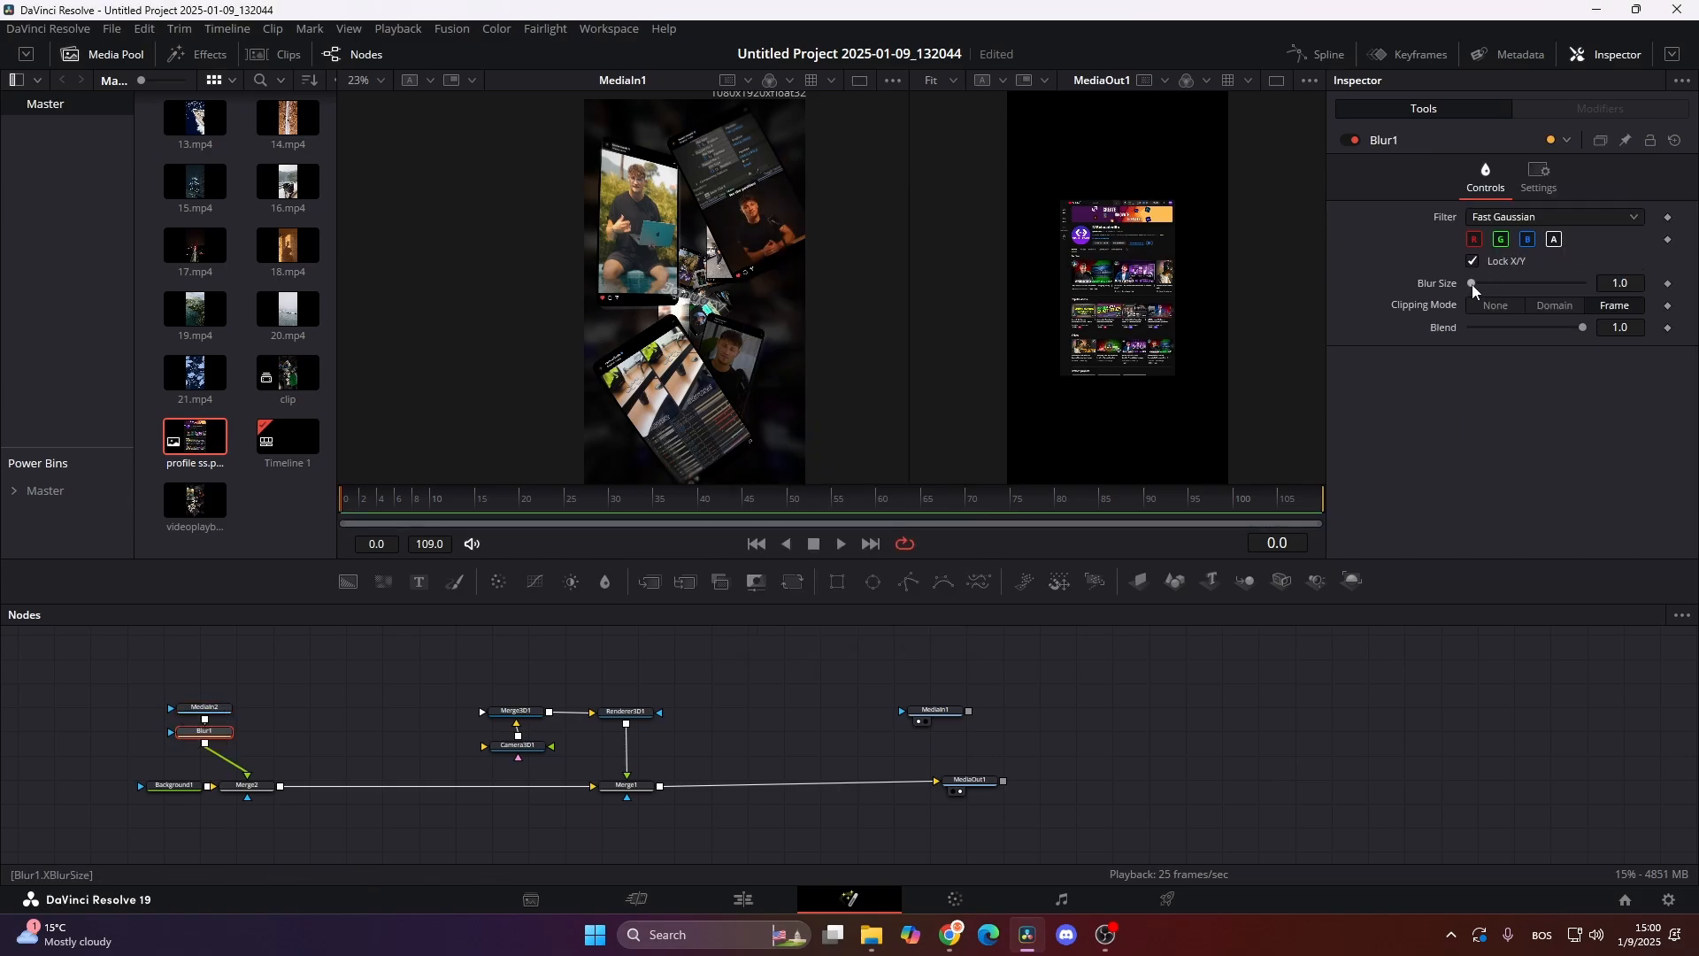
left_click_drag(1472, 283, 1531, 278)
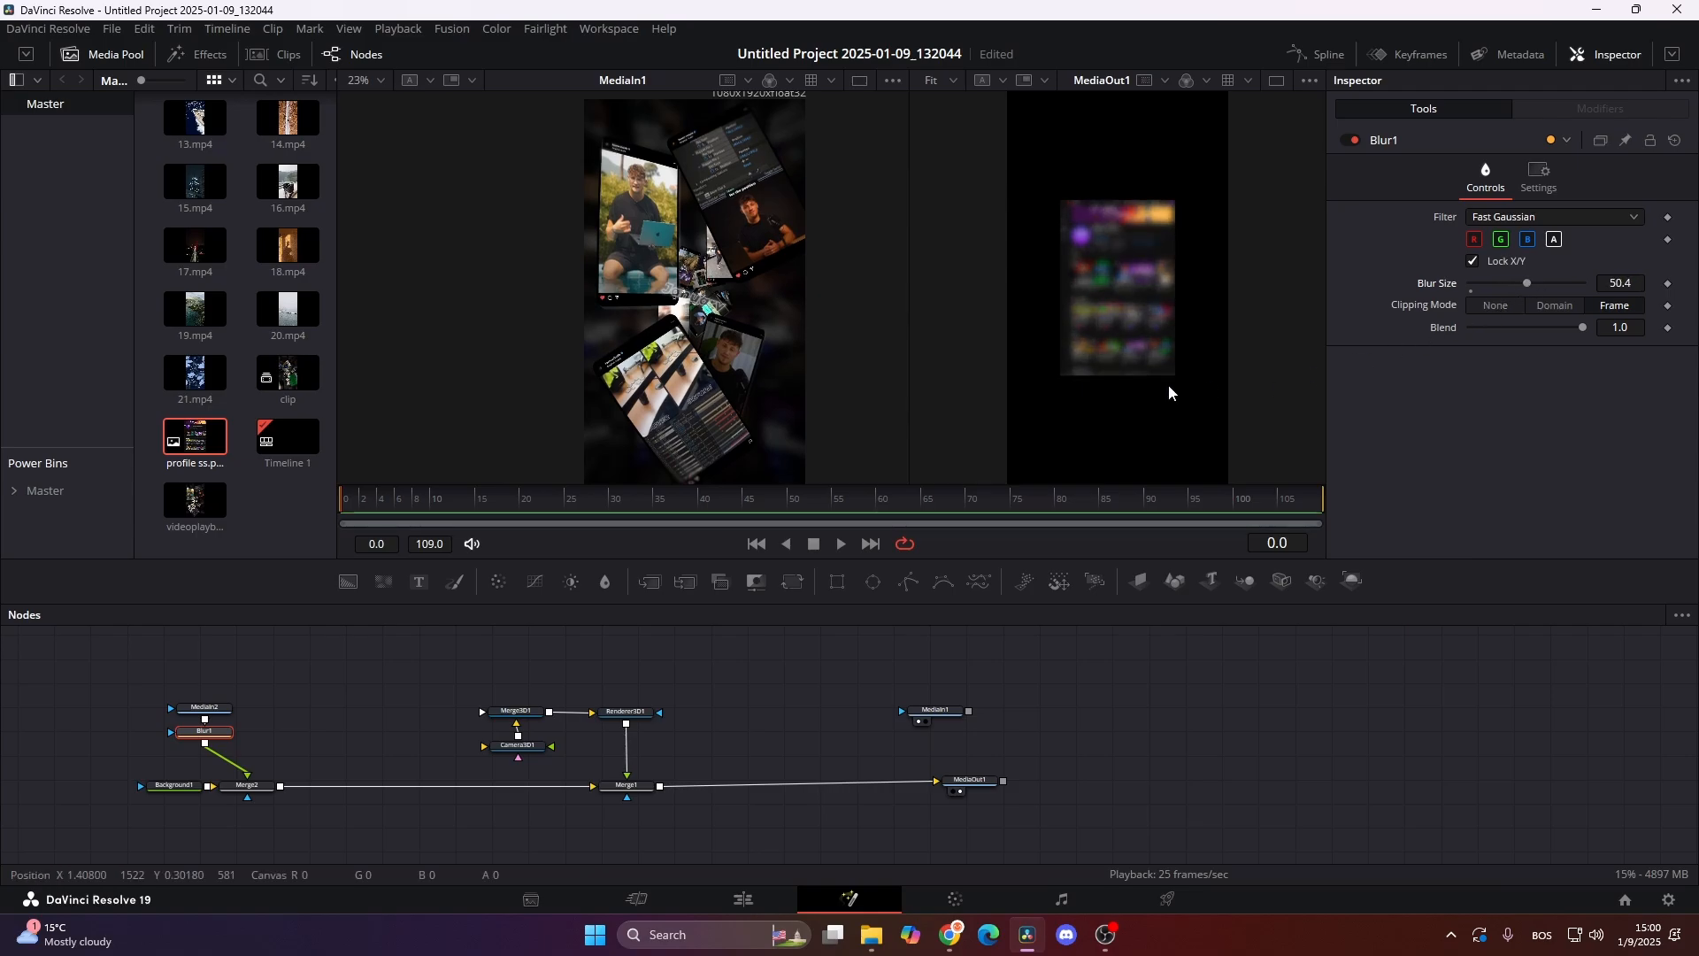
left_click_drag(204, 731, 280, 708)
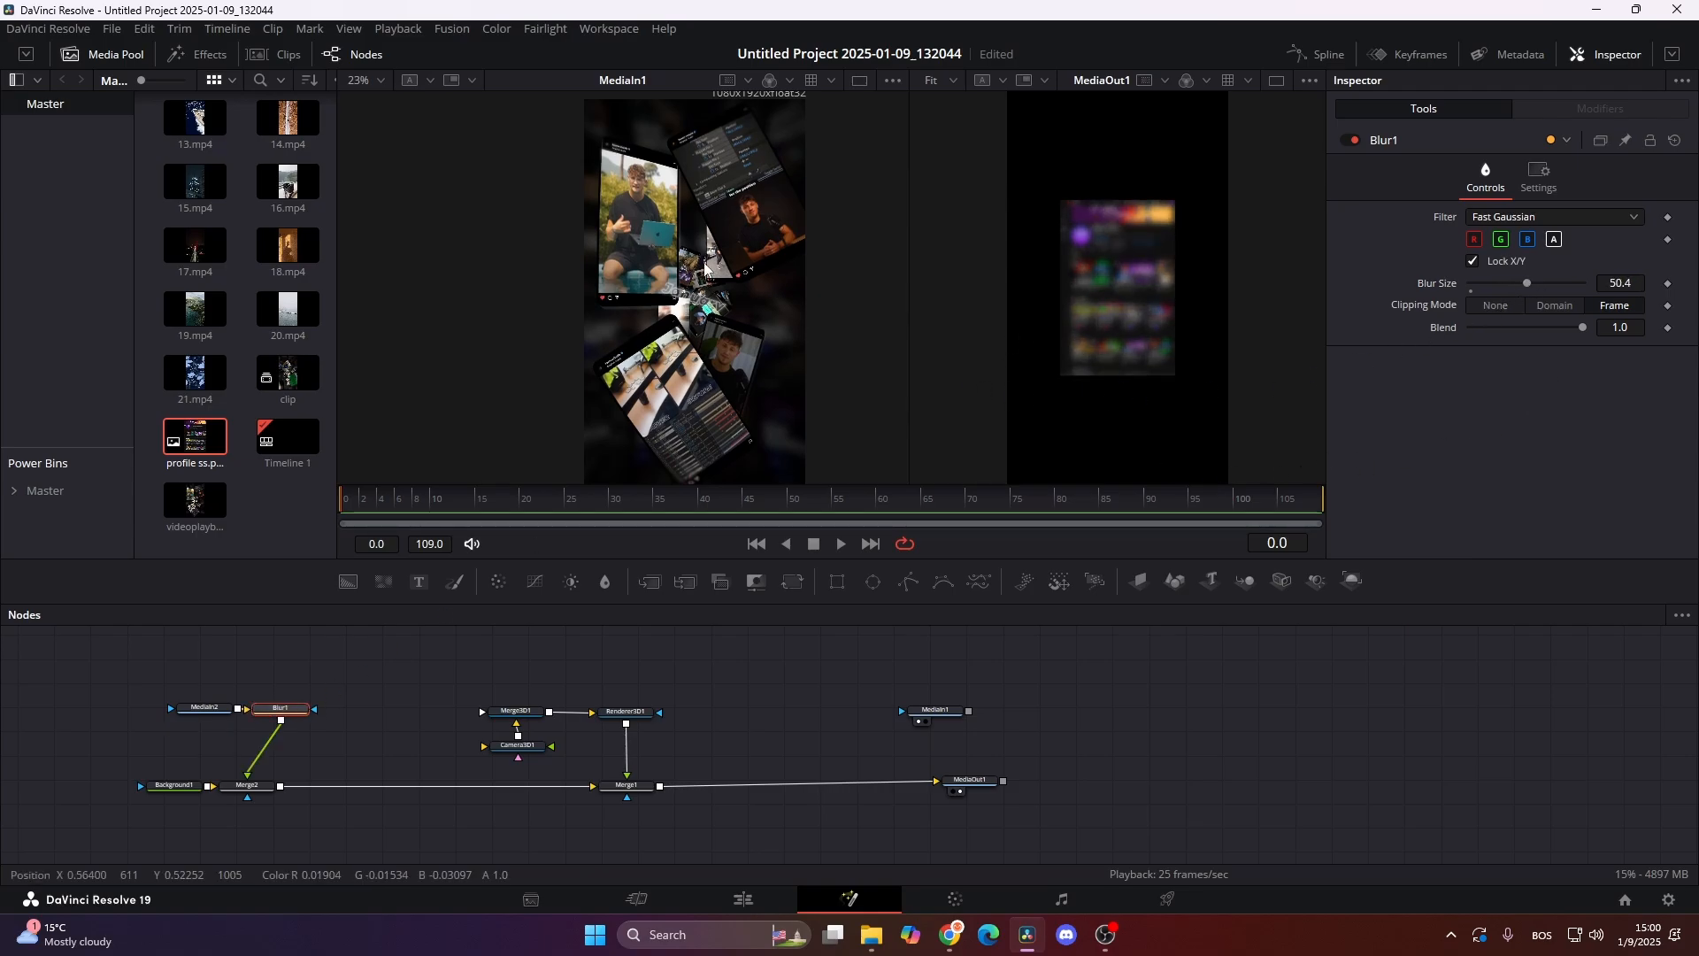
Insert a Vignette node between Blur1 and Merge2
scroll(796, 354, "down", 3)
scroll(611, 336, "up", 3)
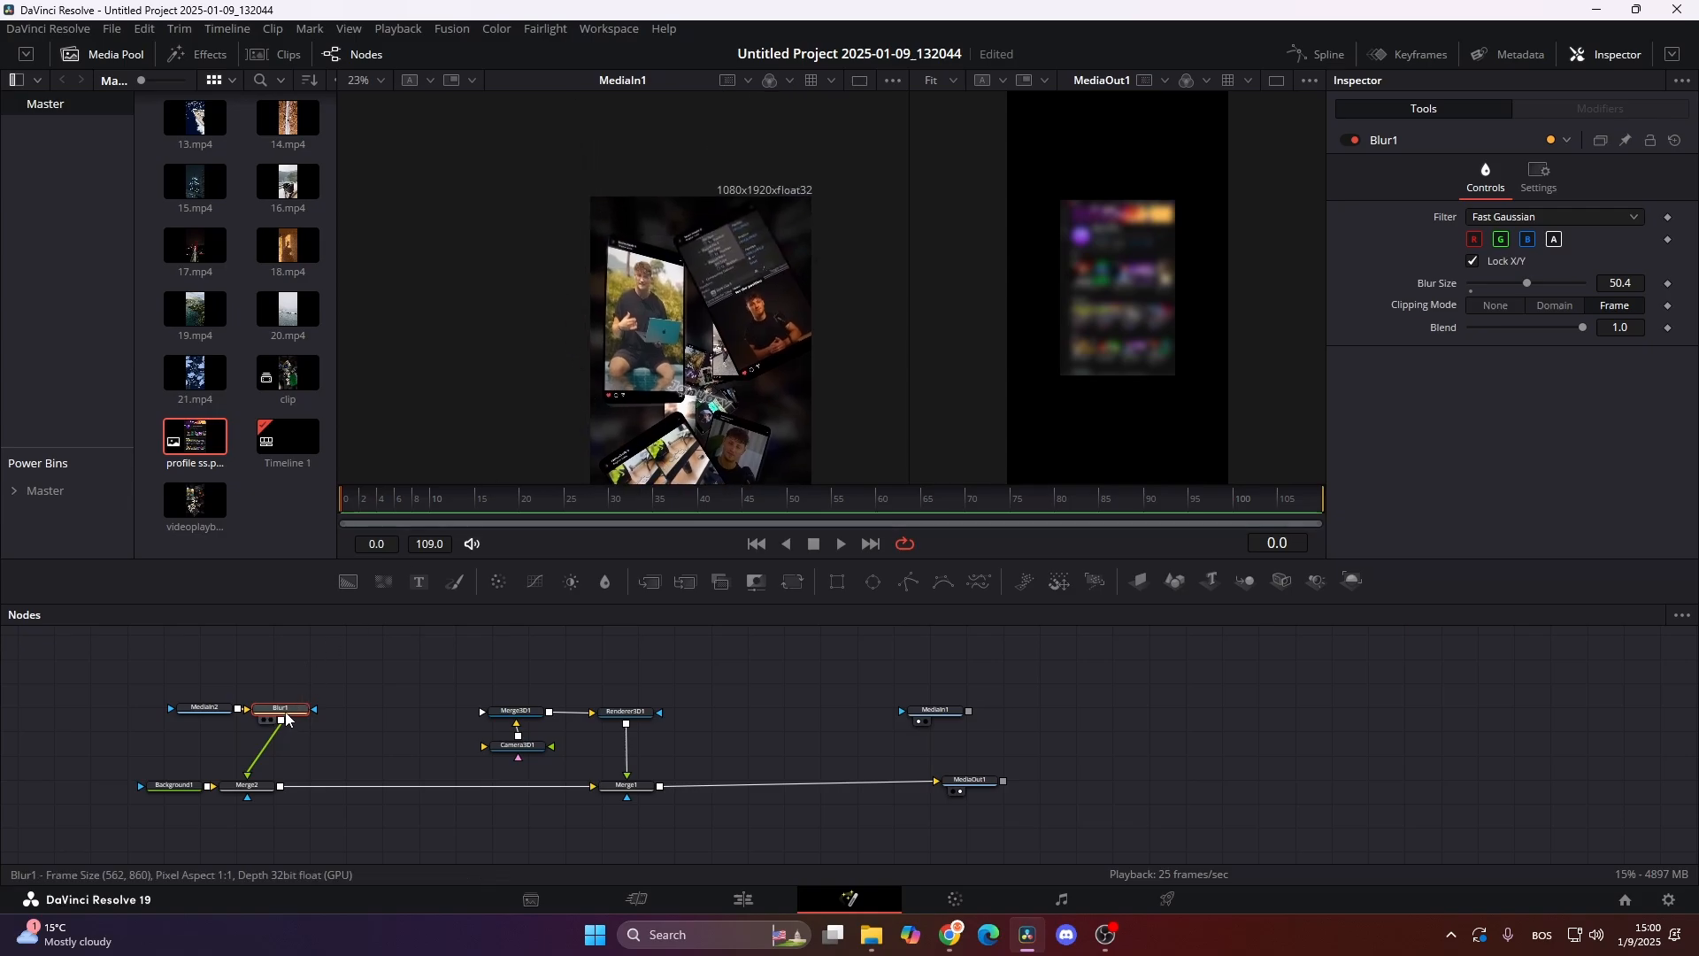
key("shift+space")
type("blu")
type("vig")
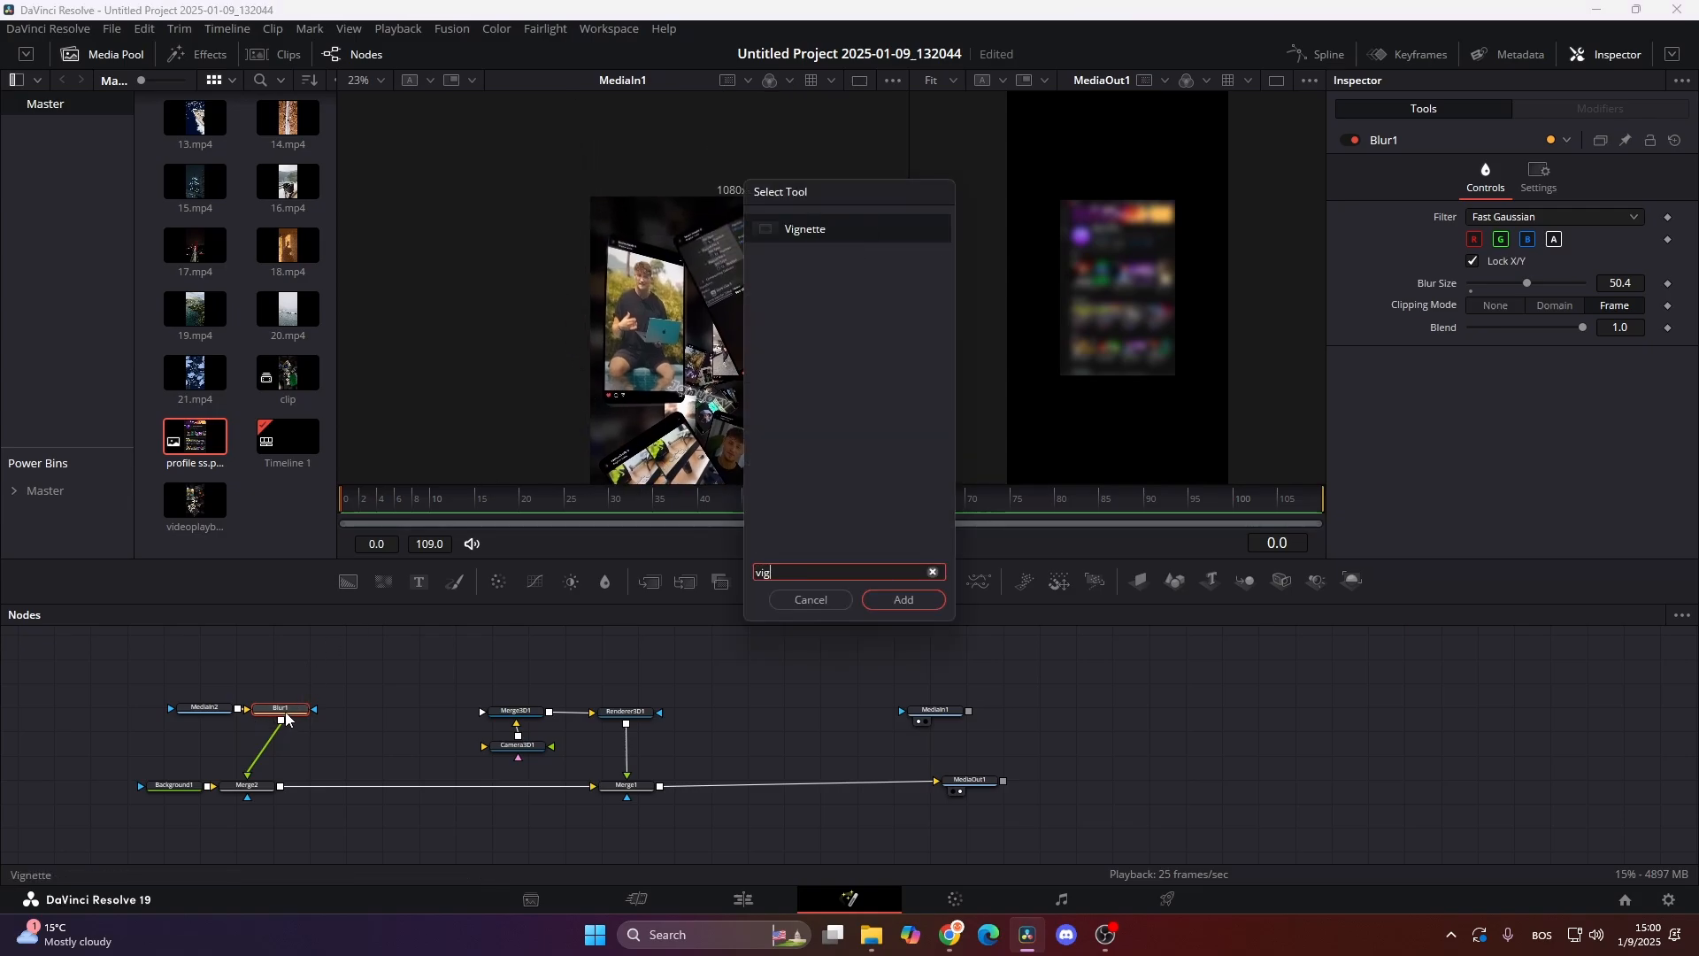
key("Return")
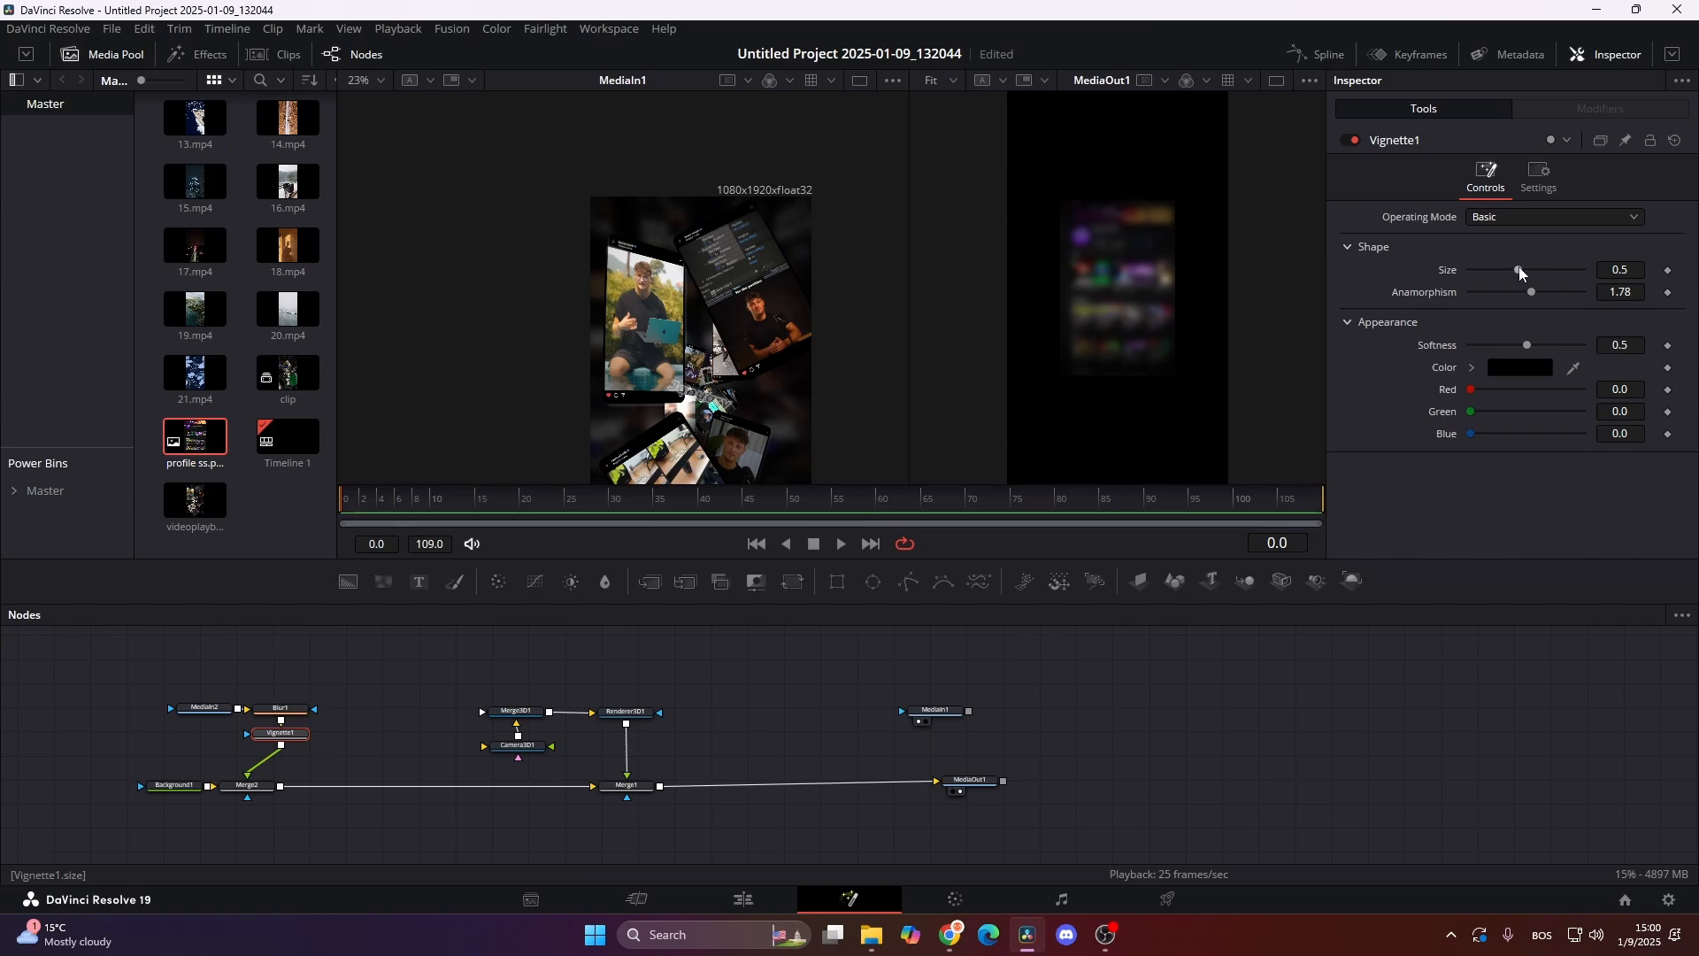
Reduce the Vignette size to about 0.373 and enlarge Merge2 to a size of about 2.27 so the background fills the frame
left_click_drag(1518, 269, 1505, 275)
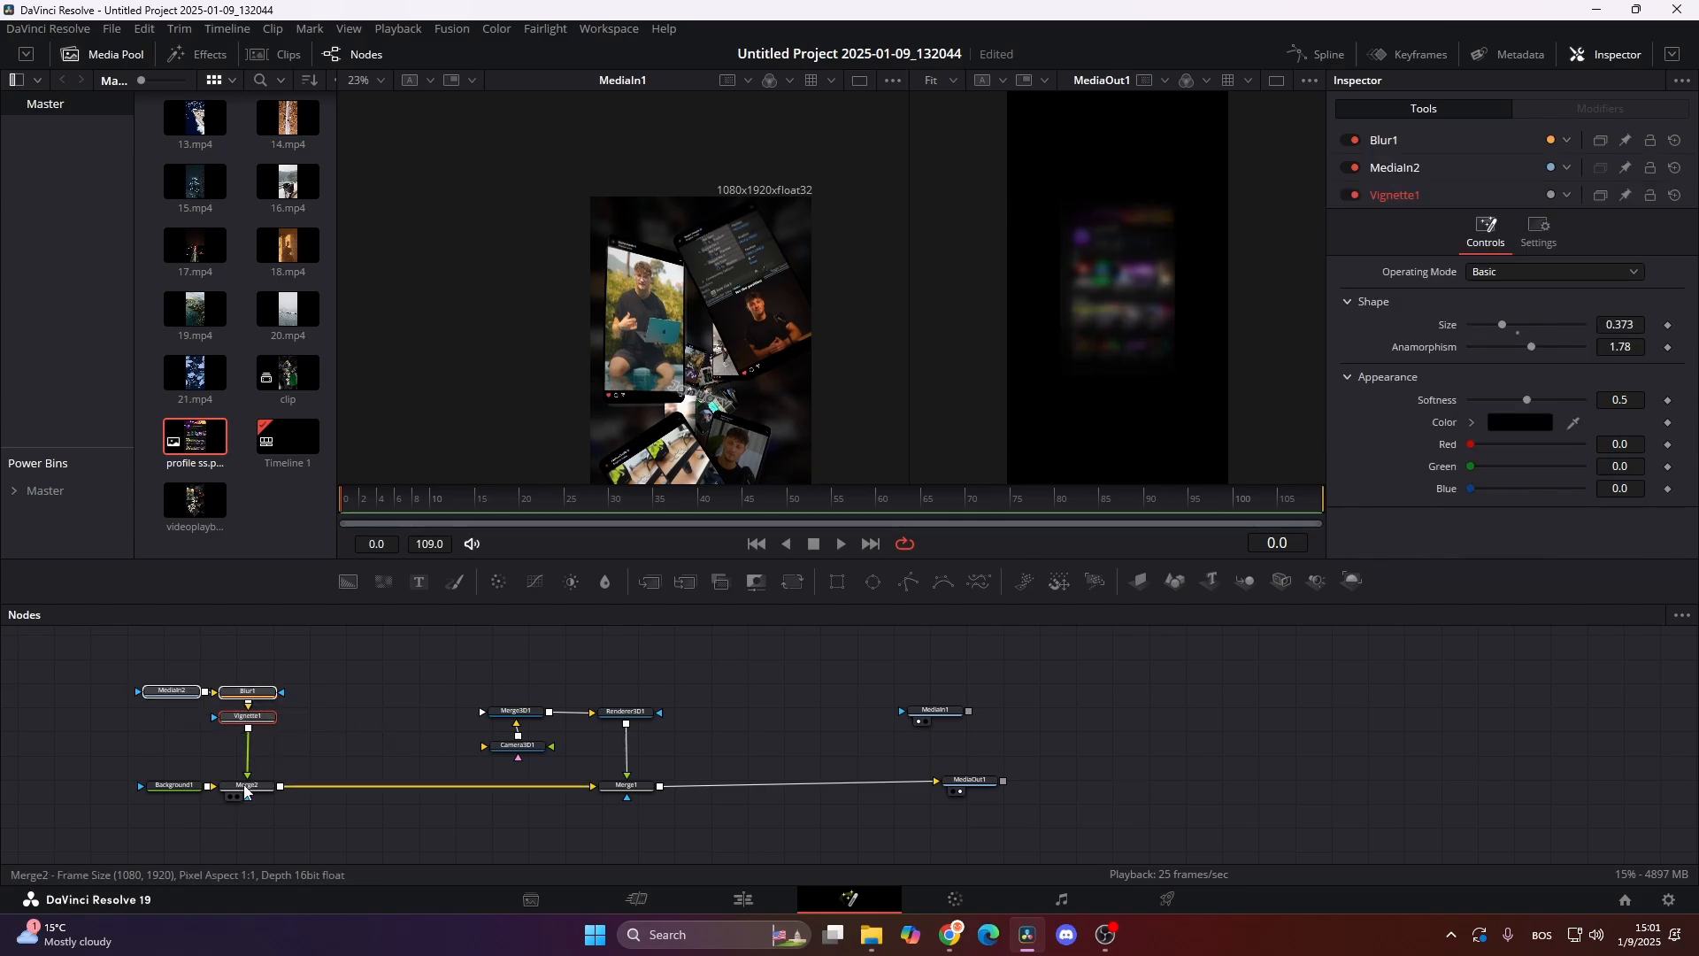
left_click(245, 787)
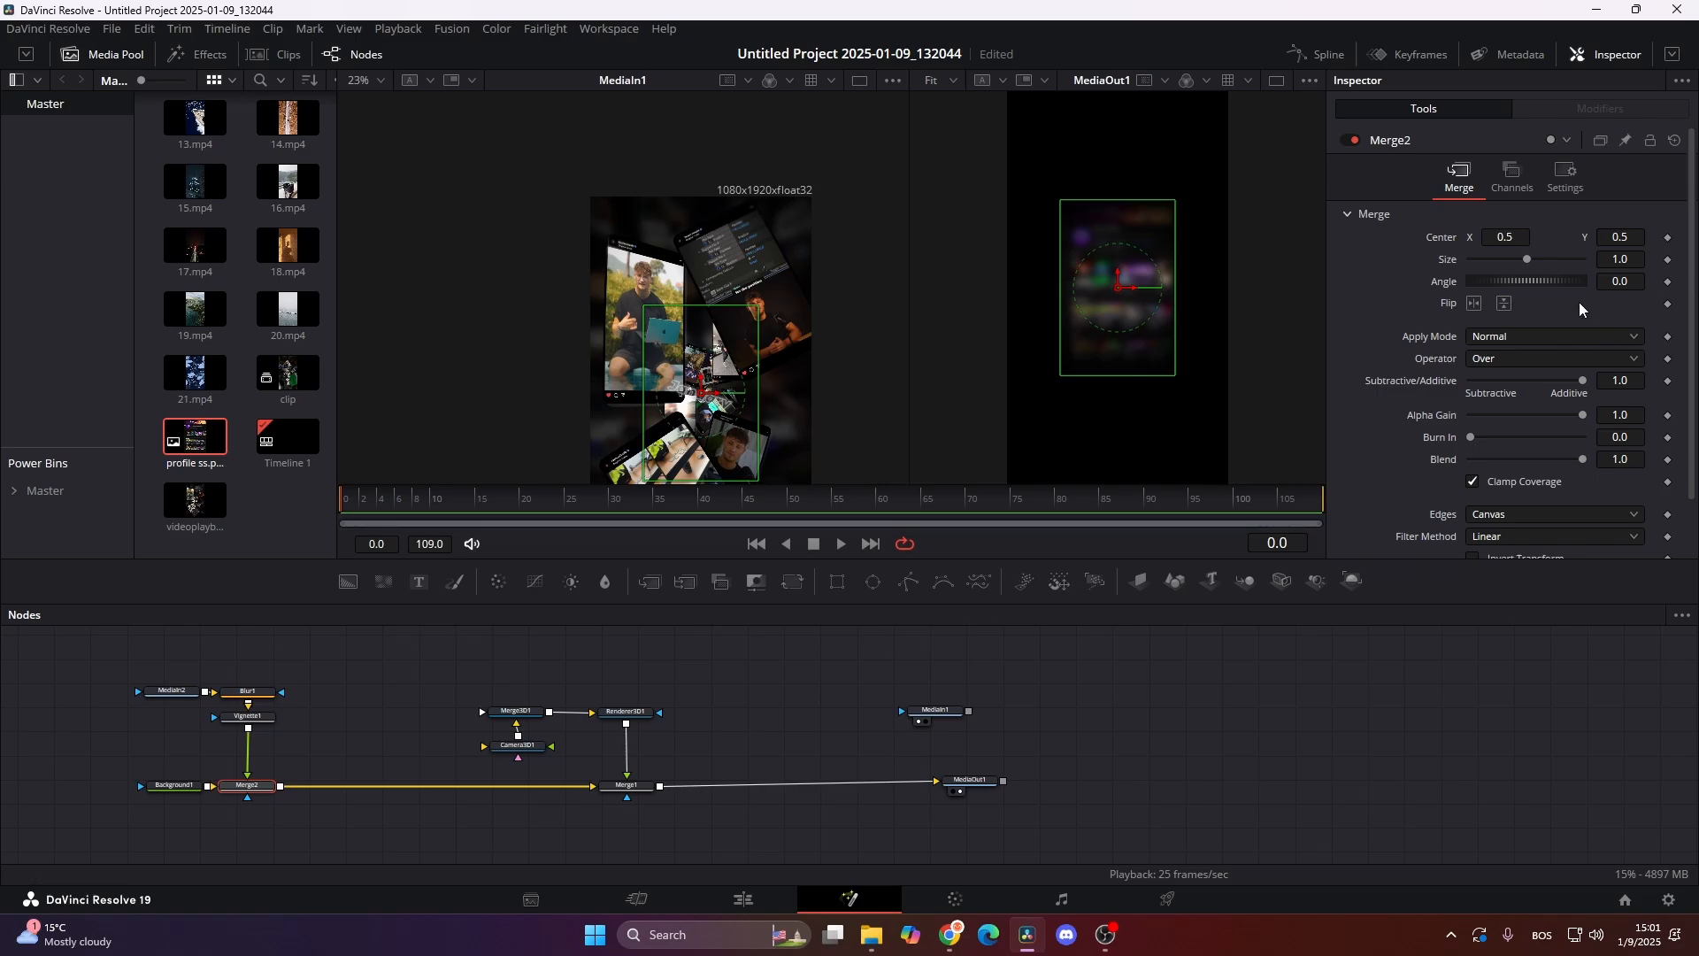
left_click_drag(1529, 261, 1544, 259)
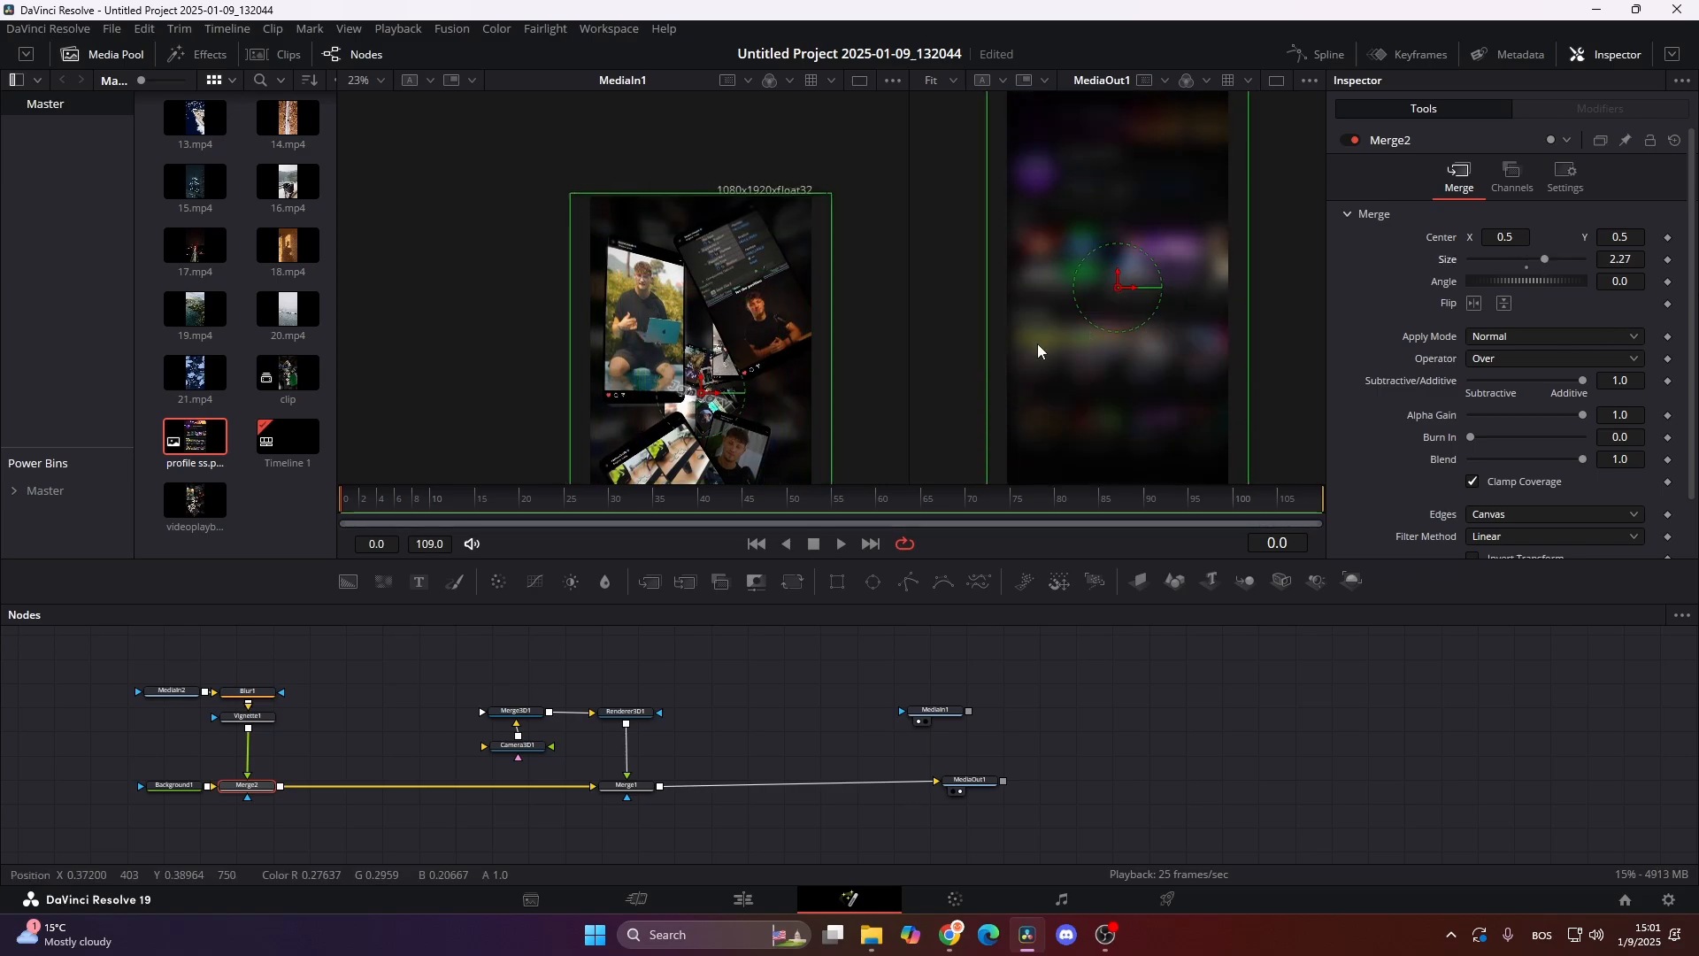
scroll(752, 363, "down", 4)
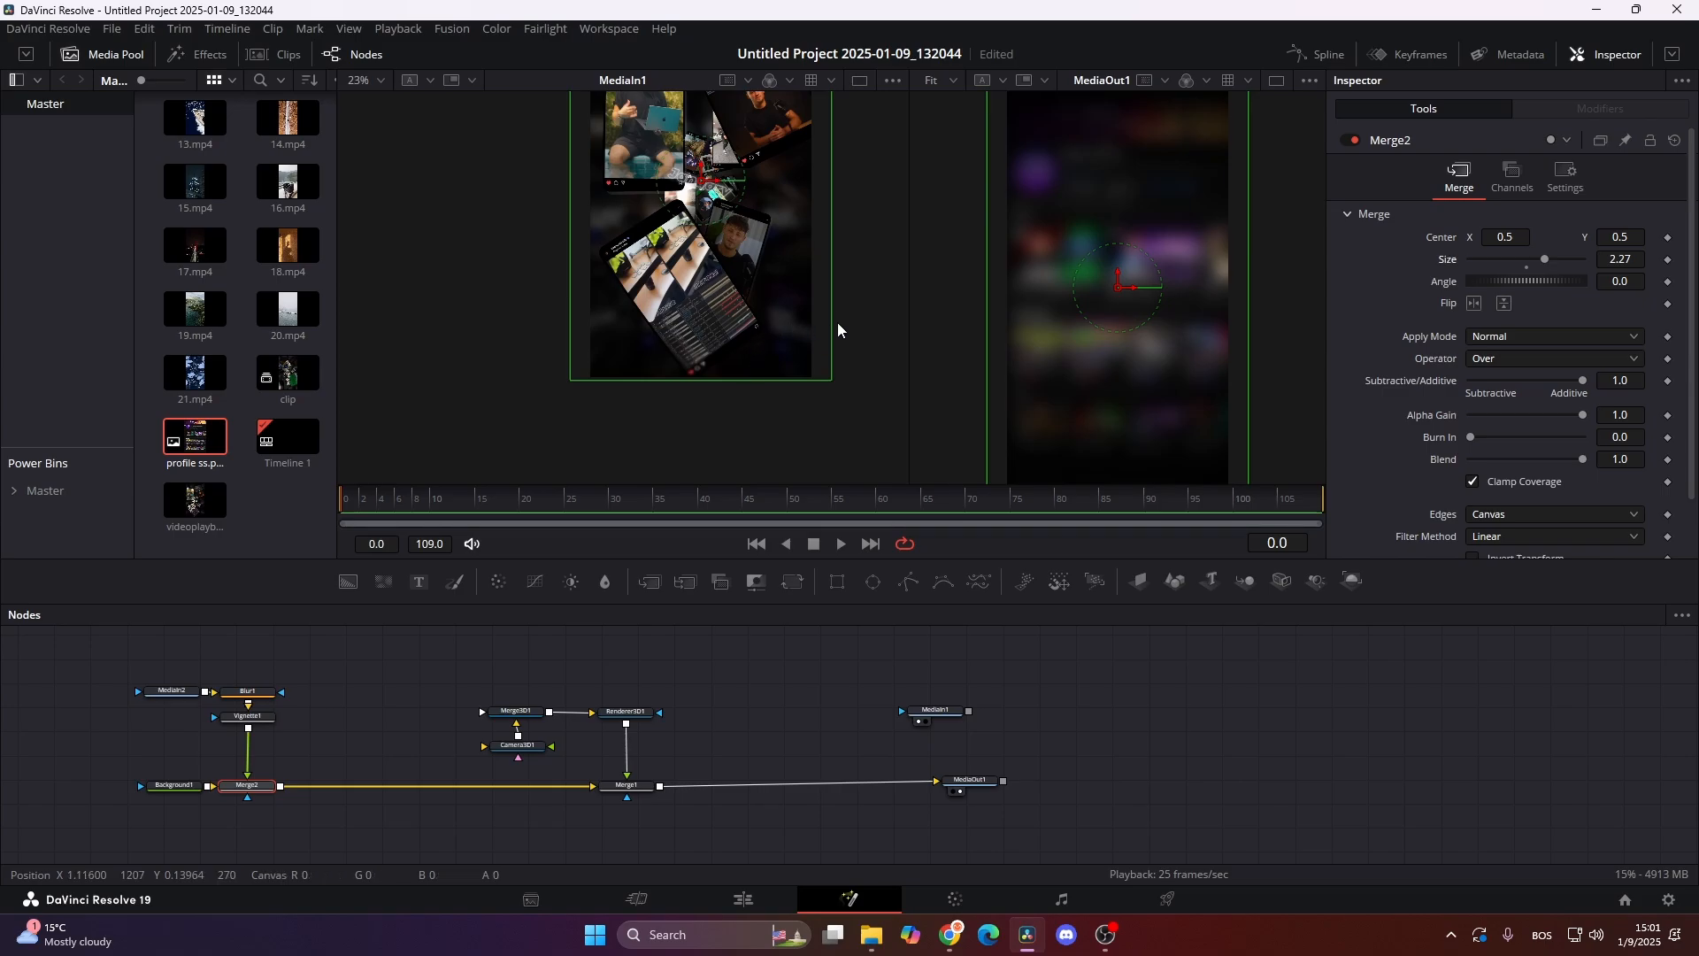
scroll(795, 448, "up", 3)
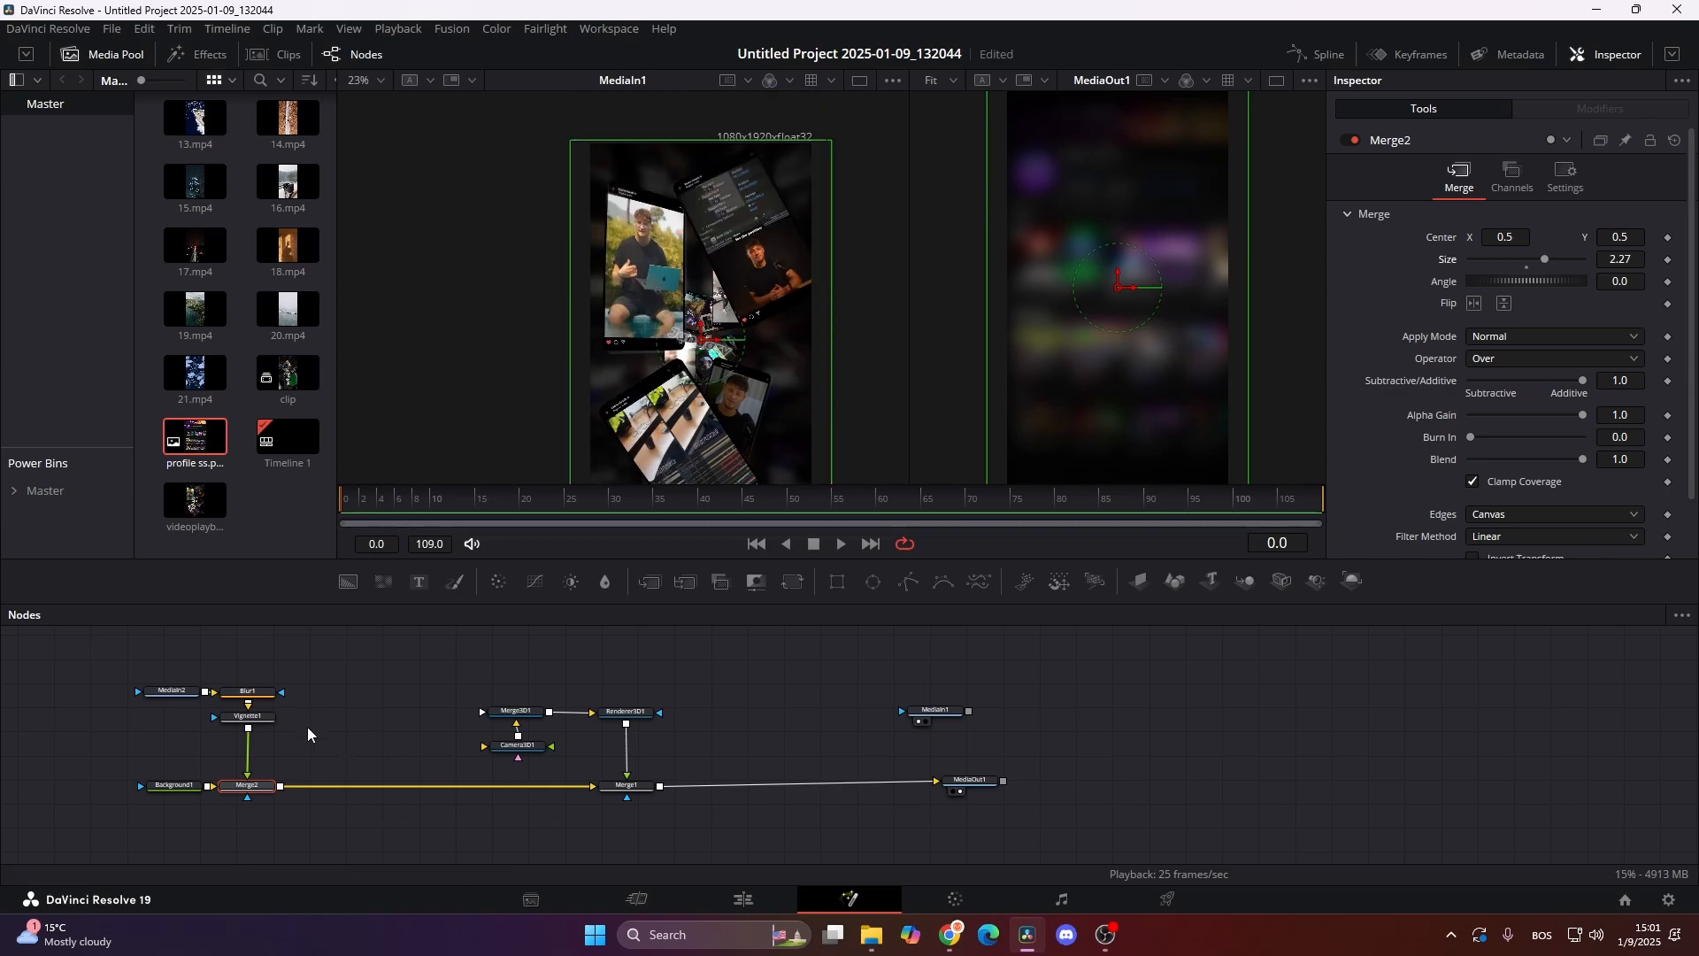
Hide the media pool, review the reference clip from the start to about frame 99, and return to frame 0
left_click(344, 694)
left_click(126, 54)
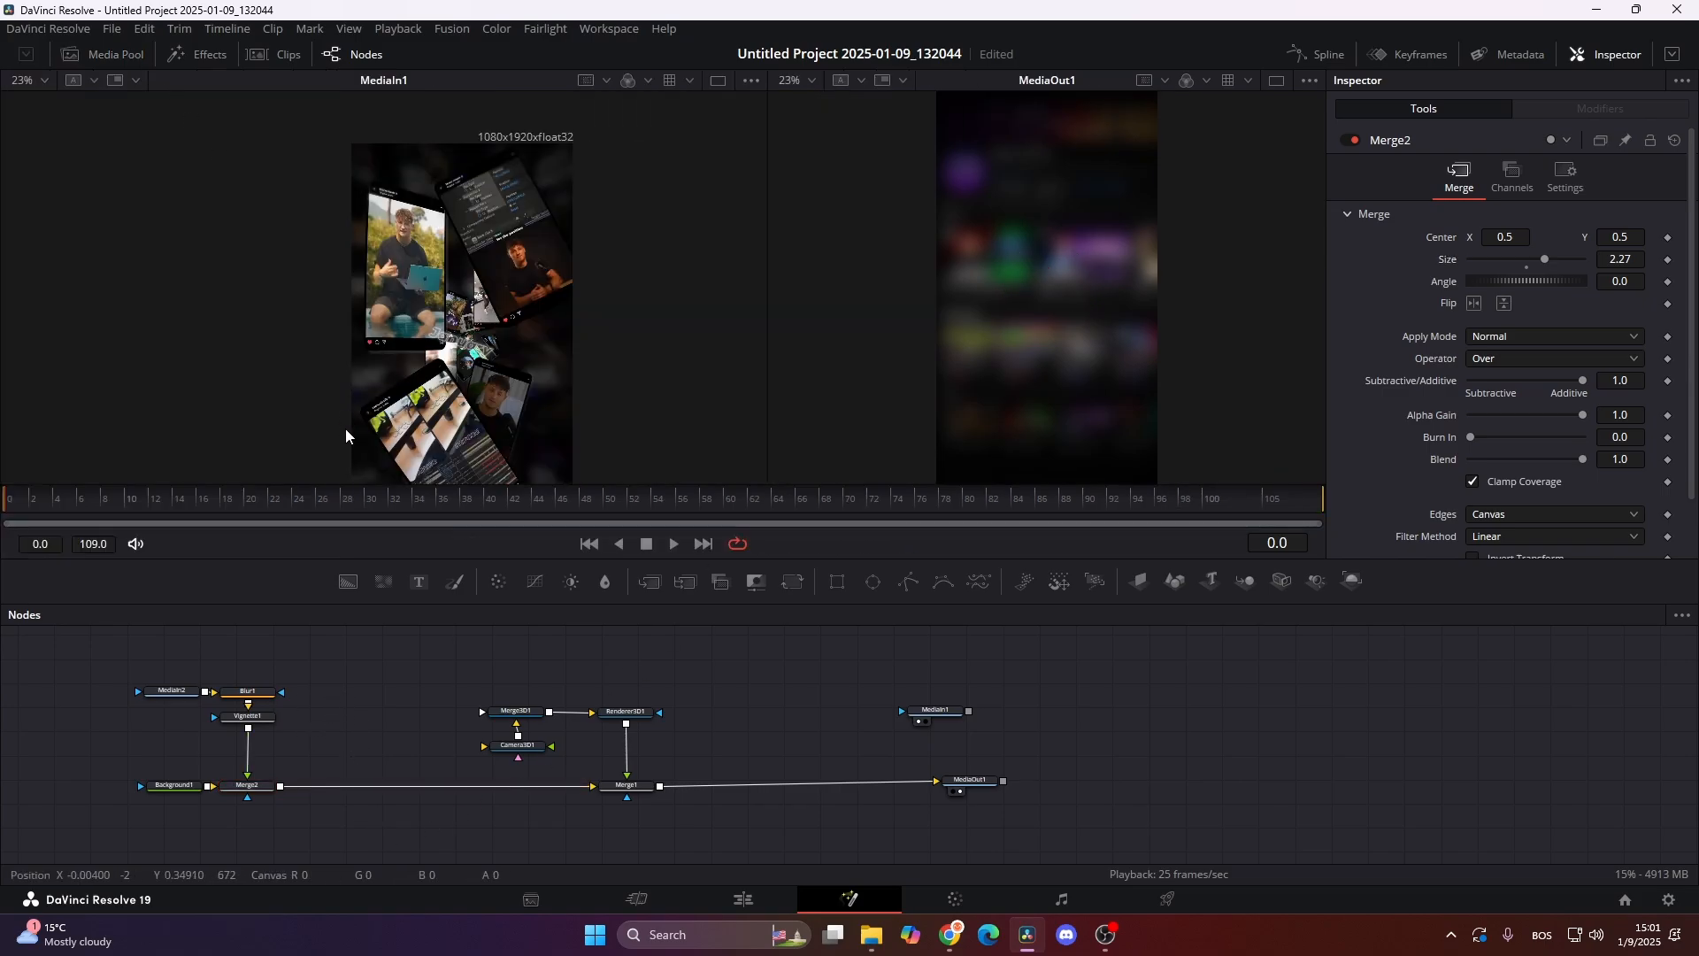
scroll(442, 378, "down", 2)
scroll(443, 379, "up", 2)
scroll(443, 379, "up", 6)
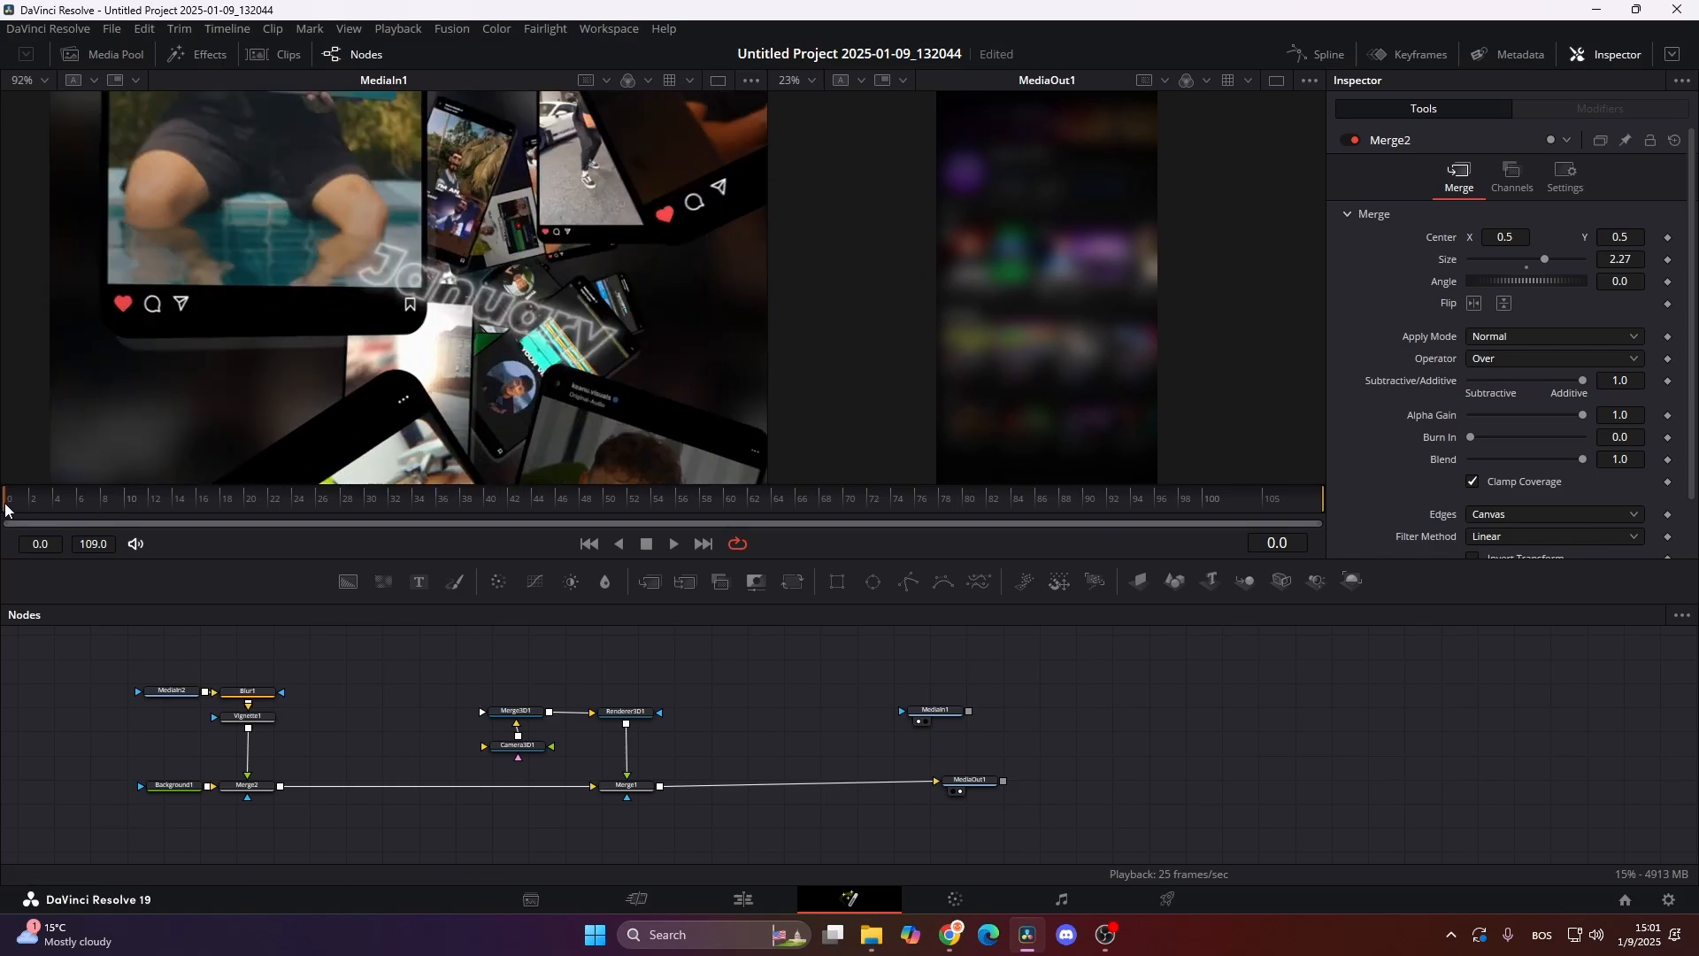
left_click_drag(18, 509, 1194, 508)
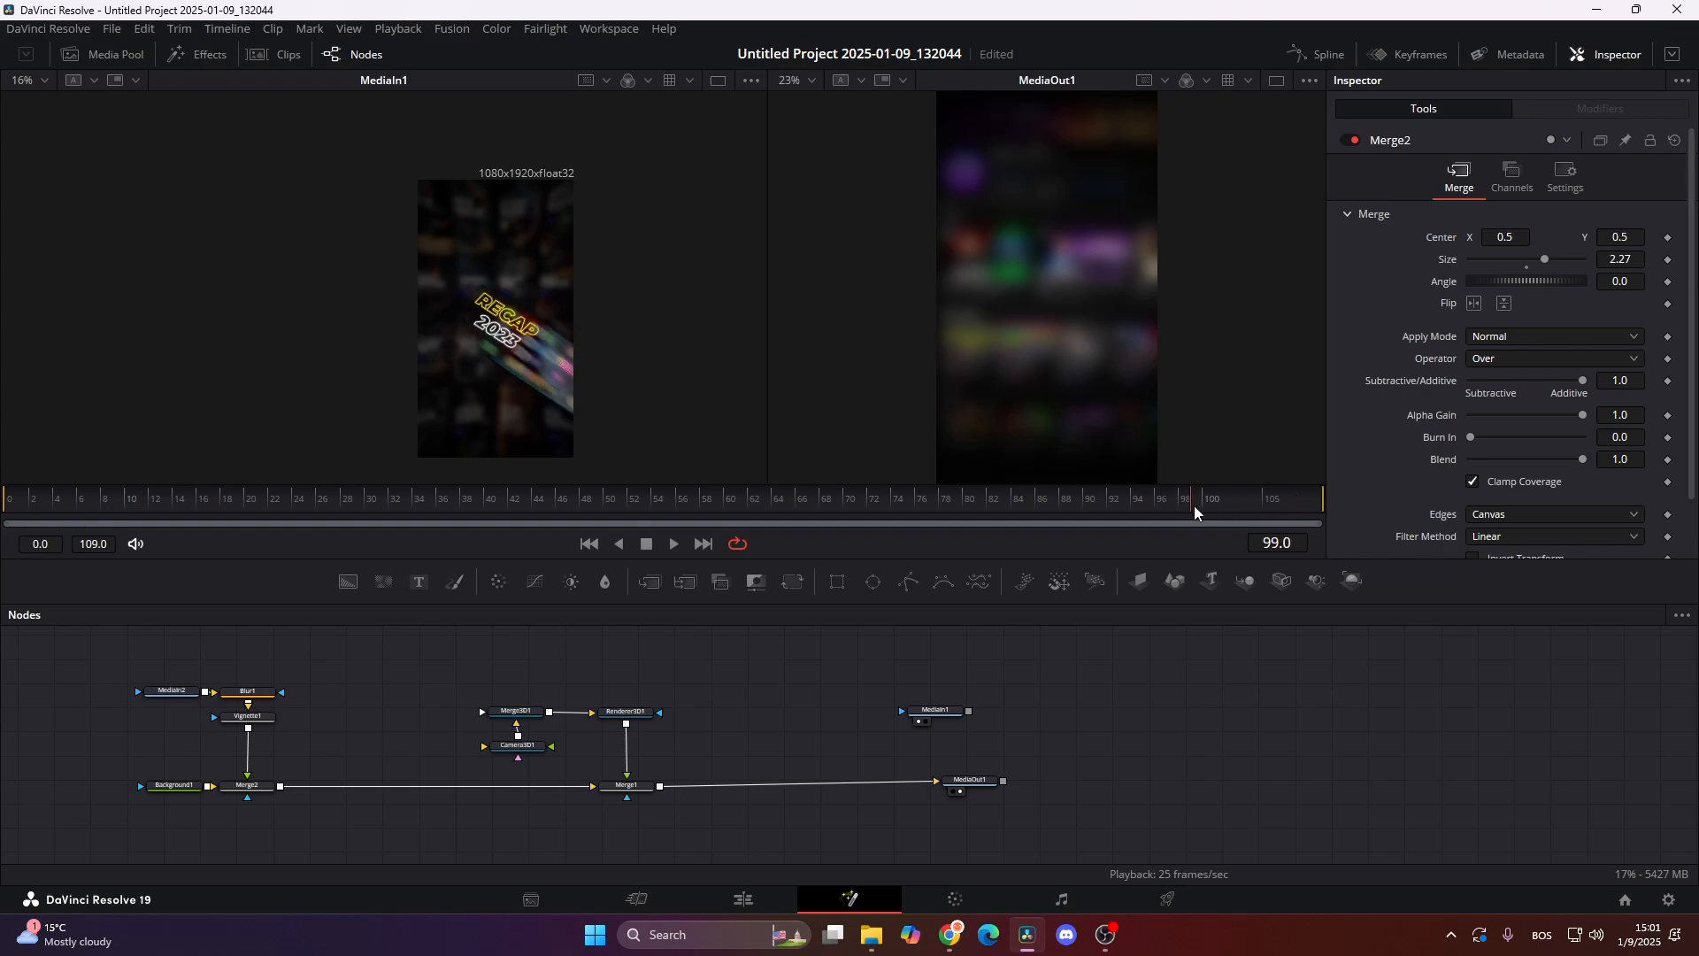
left_click_drag(483, 659, 437, 740)
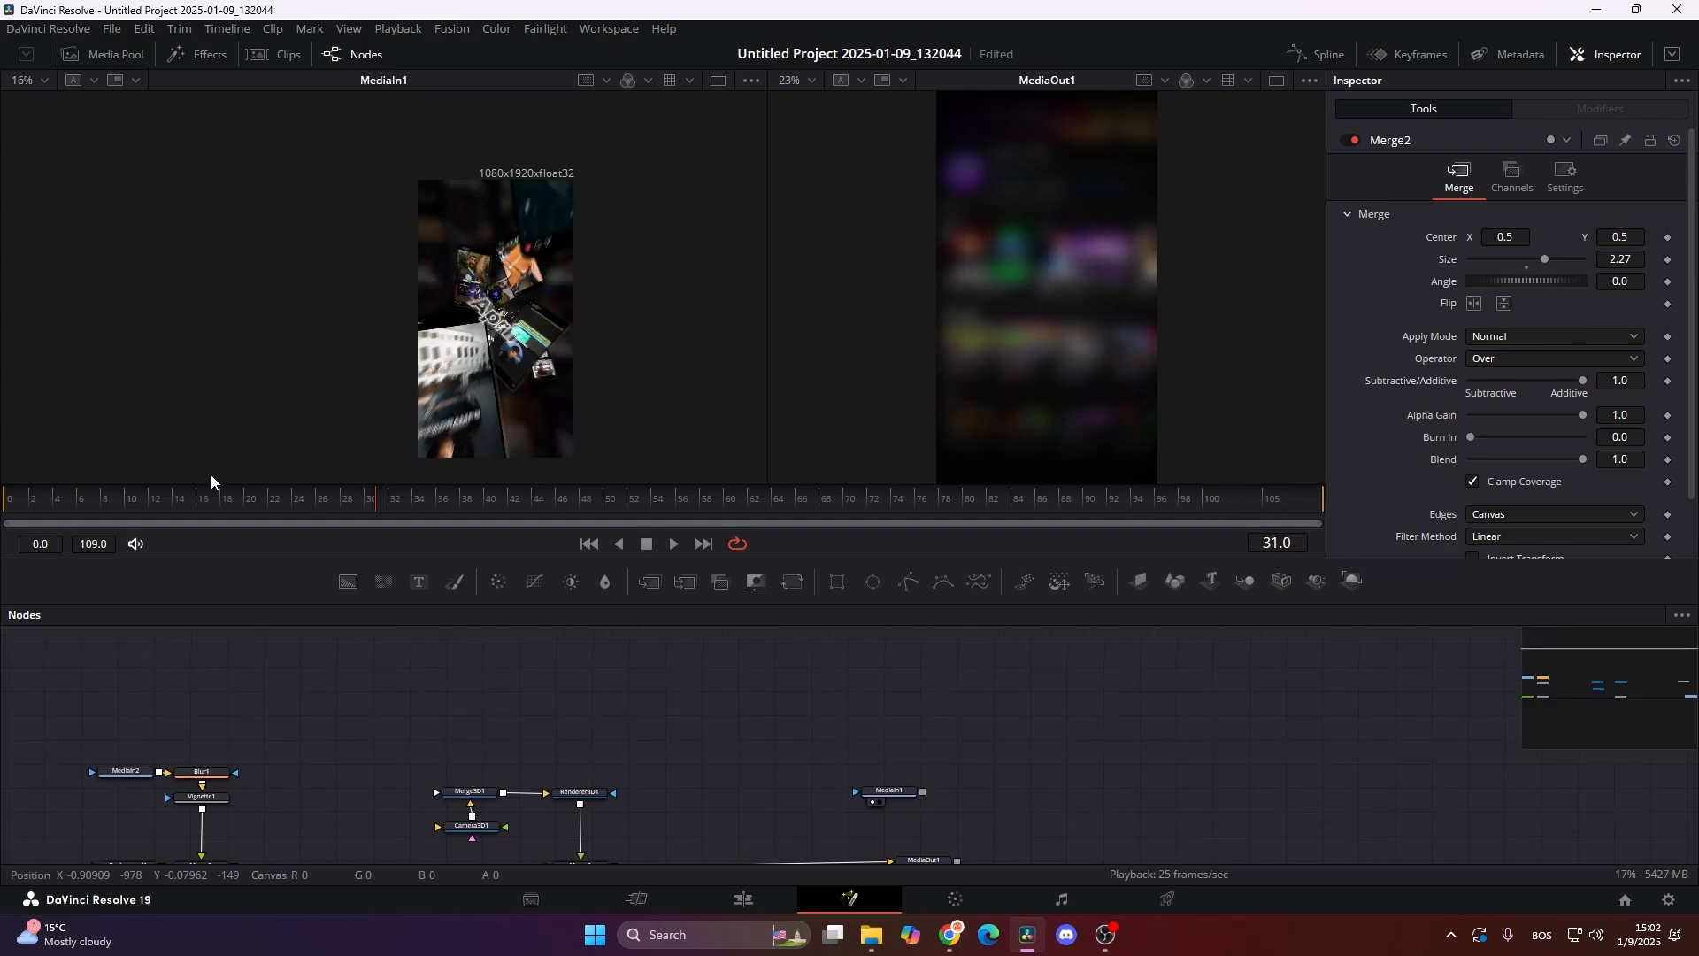
left_click(4, 495)
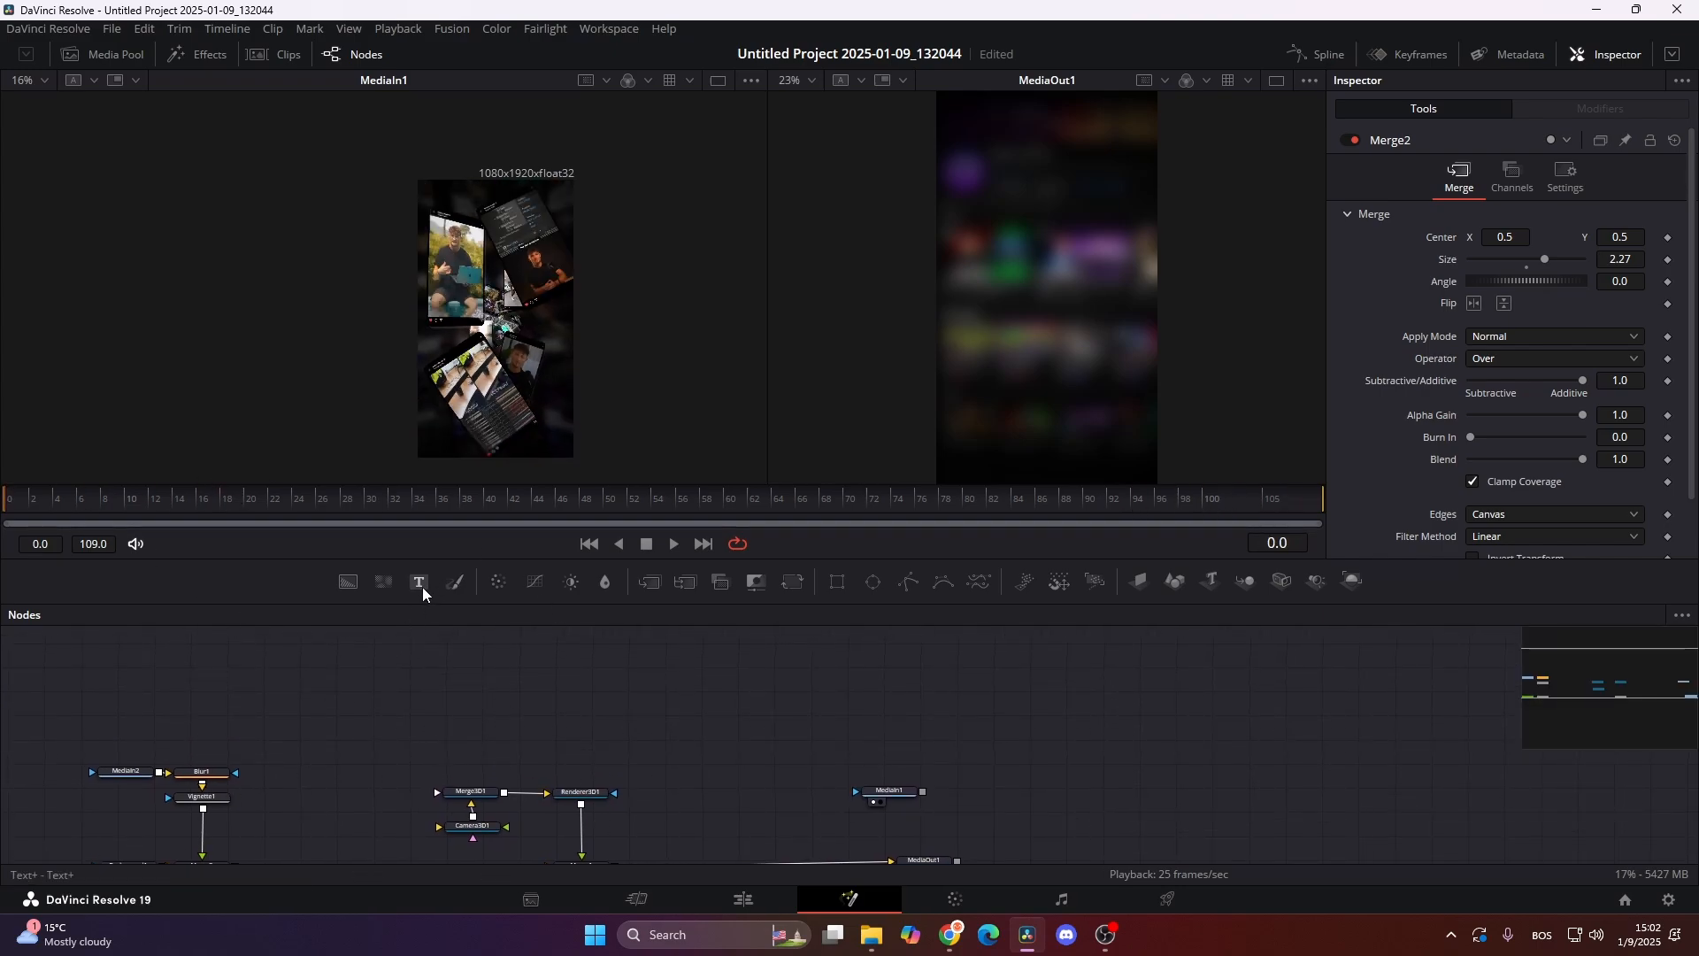
Add a separate Text+ node reading "January" in Montserrat with a size of about 0.23
left_click_drag(420, 582, 410, 713)
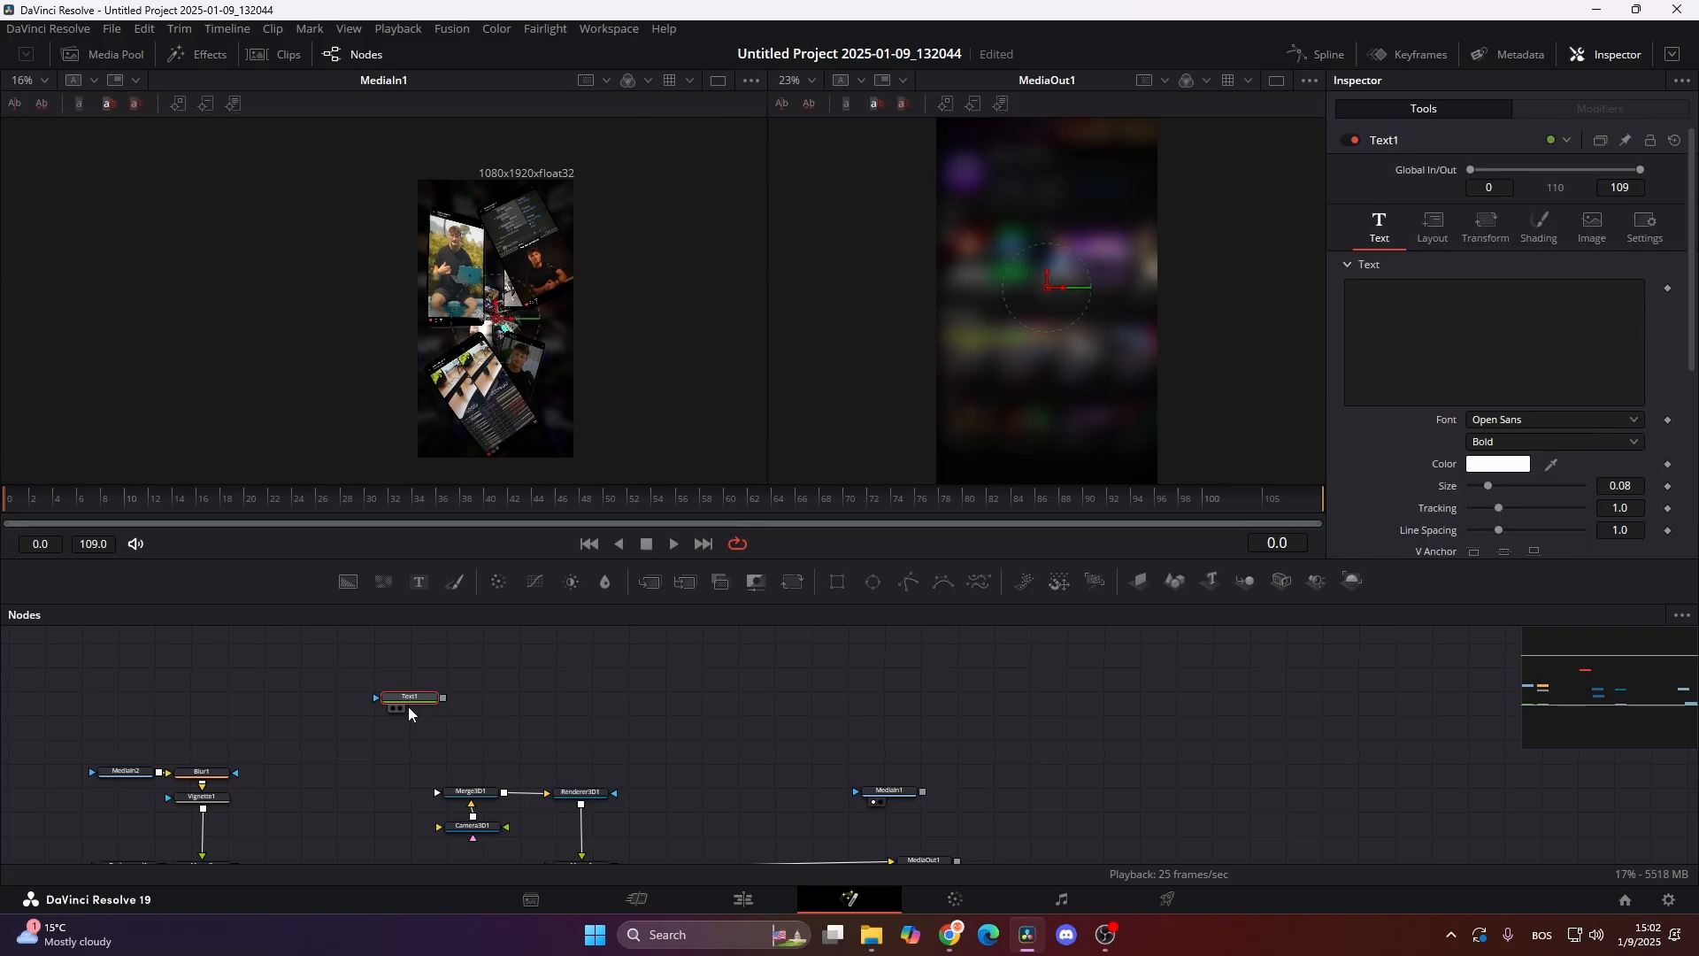
left_click(1446, 344)
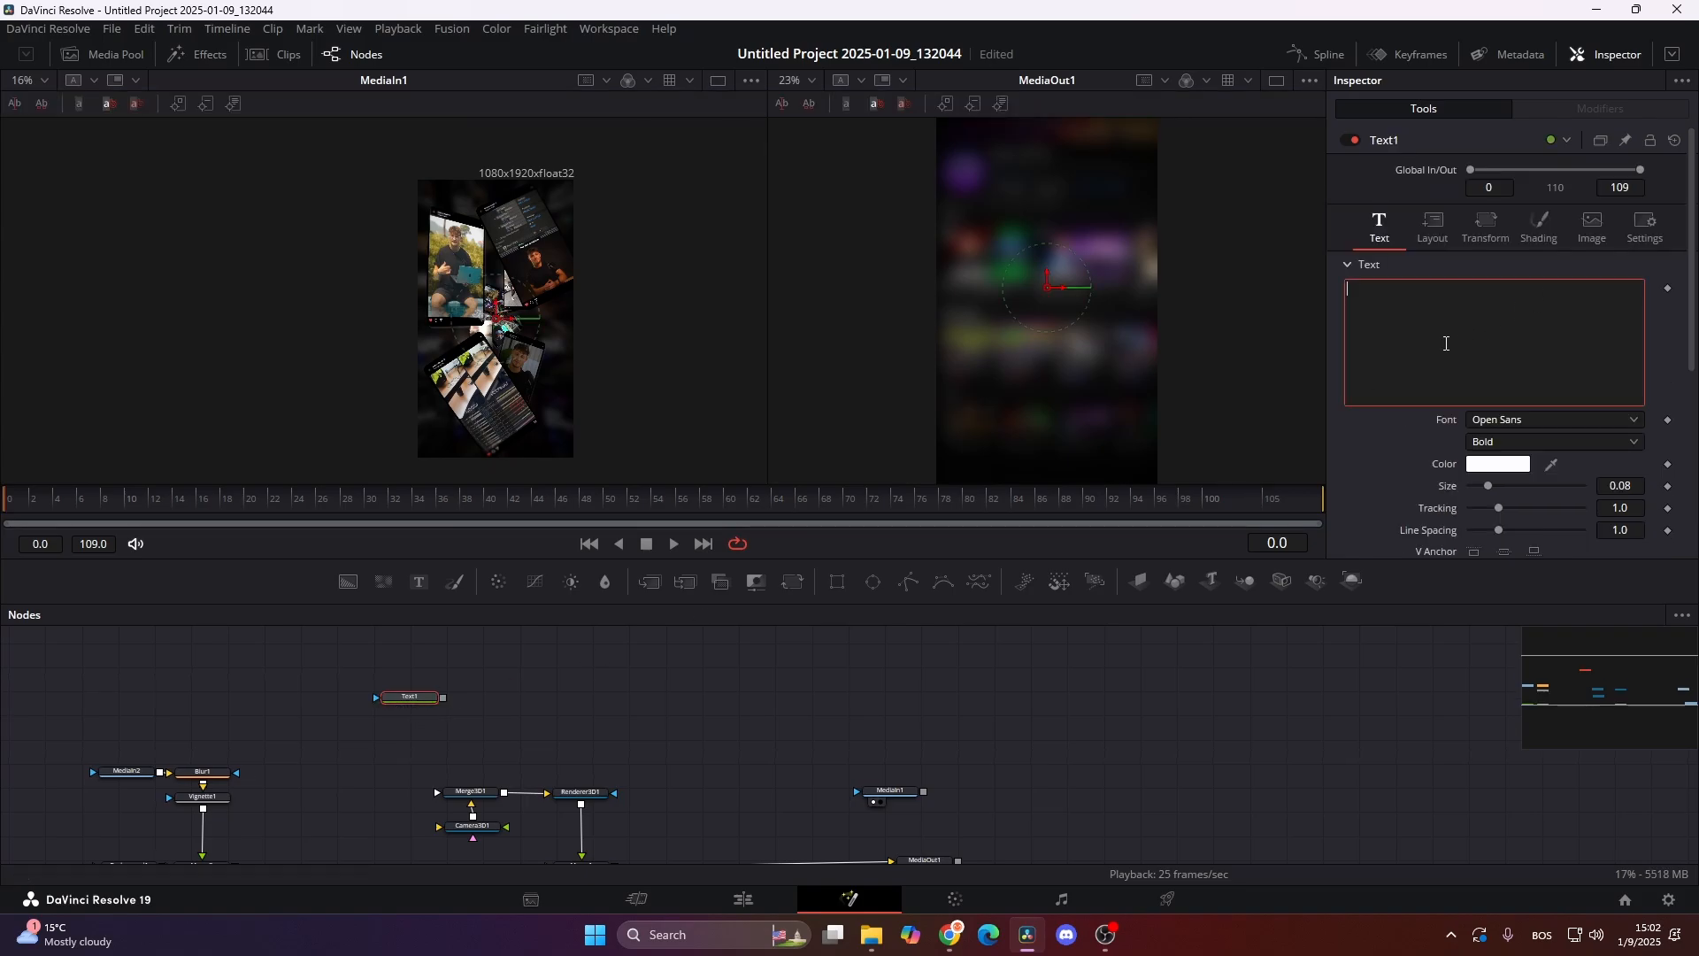
type("January")
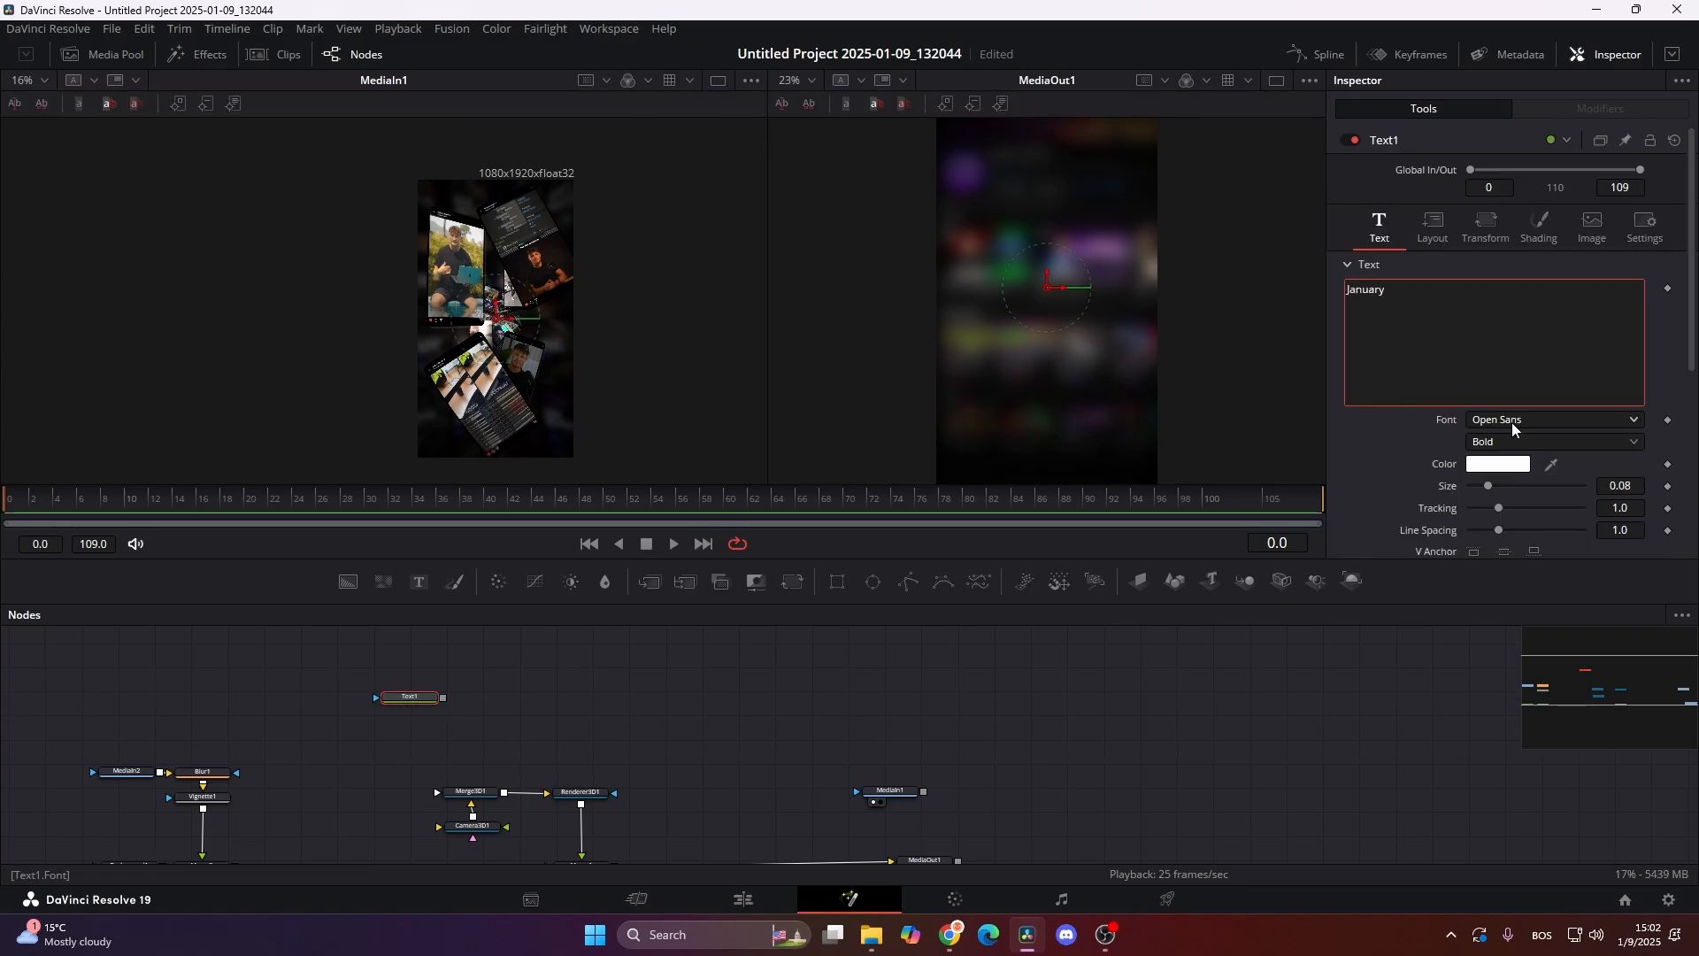
left_click(1512, 422)
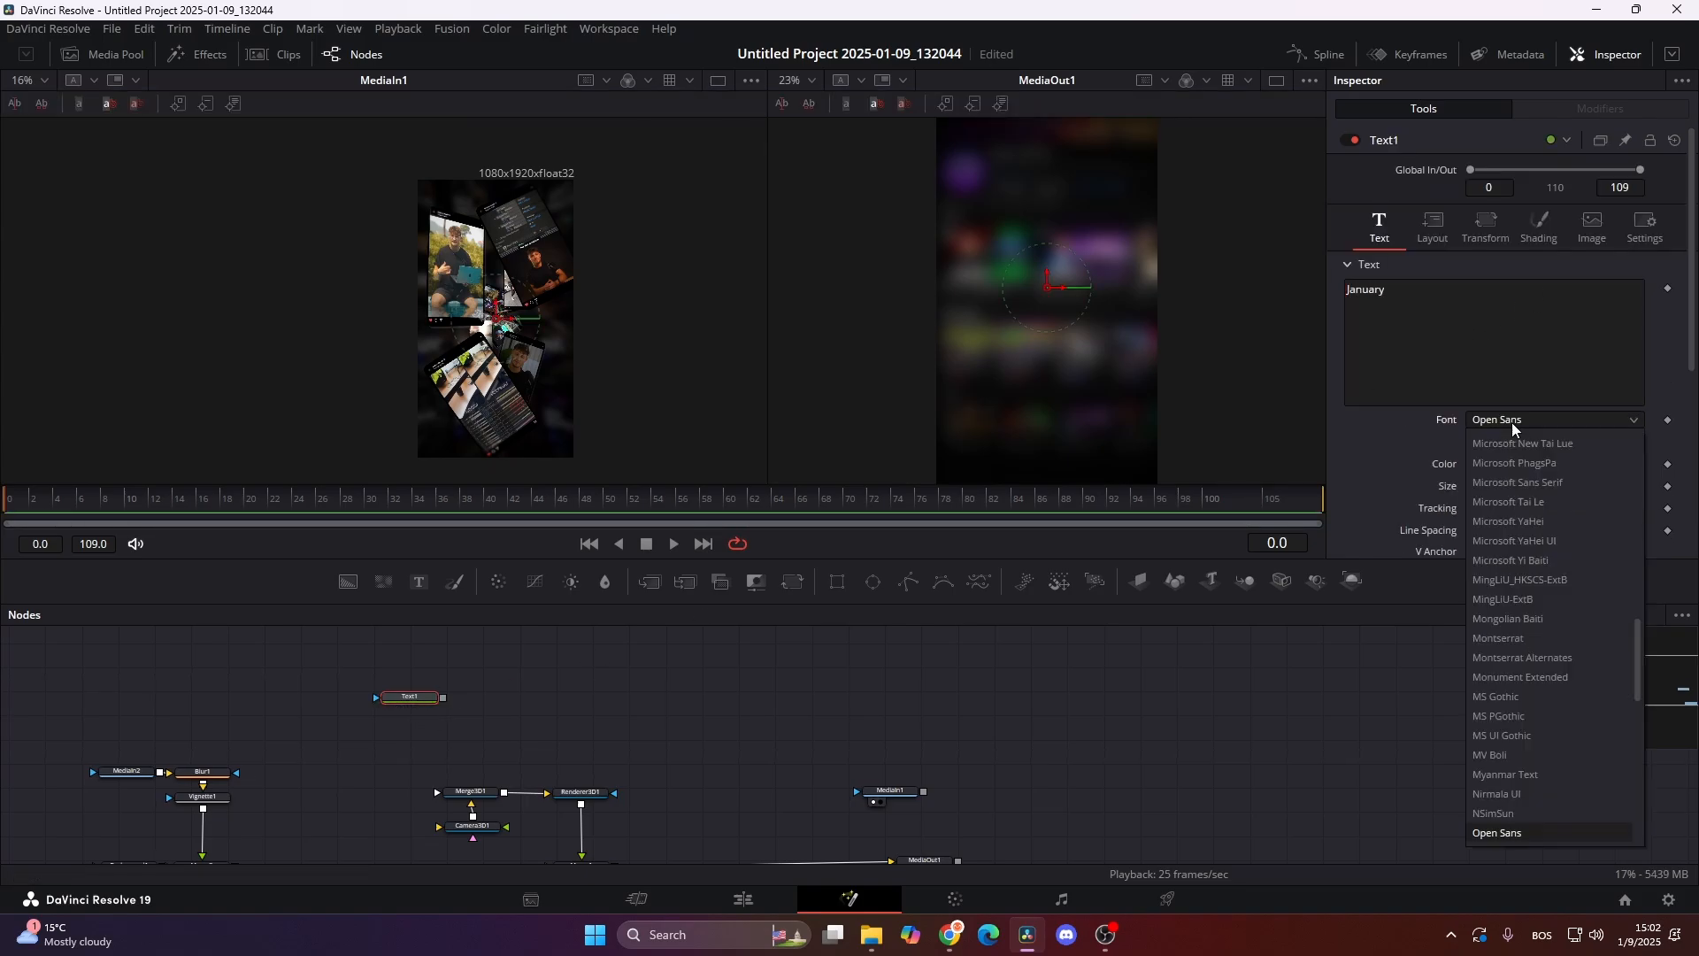
left_click(1519, 632)
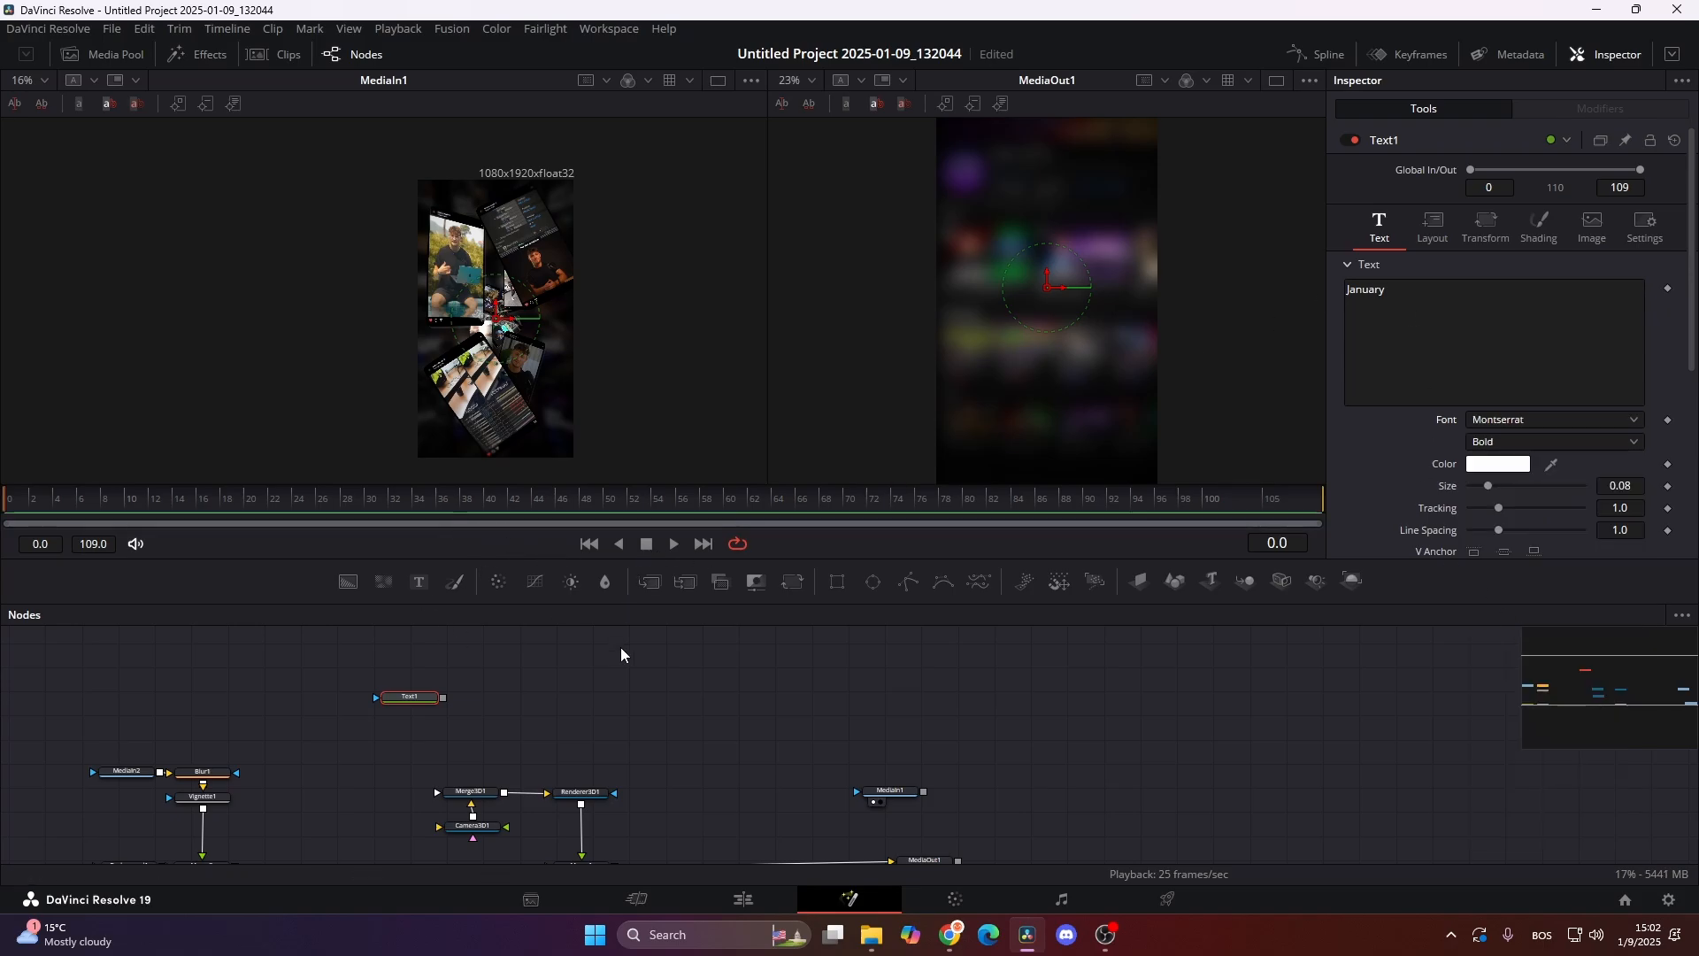
left_click_drag(1491, 487, 1526, 492)
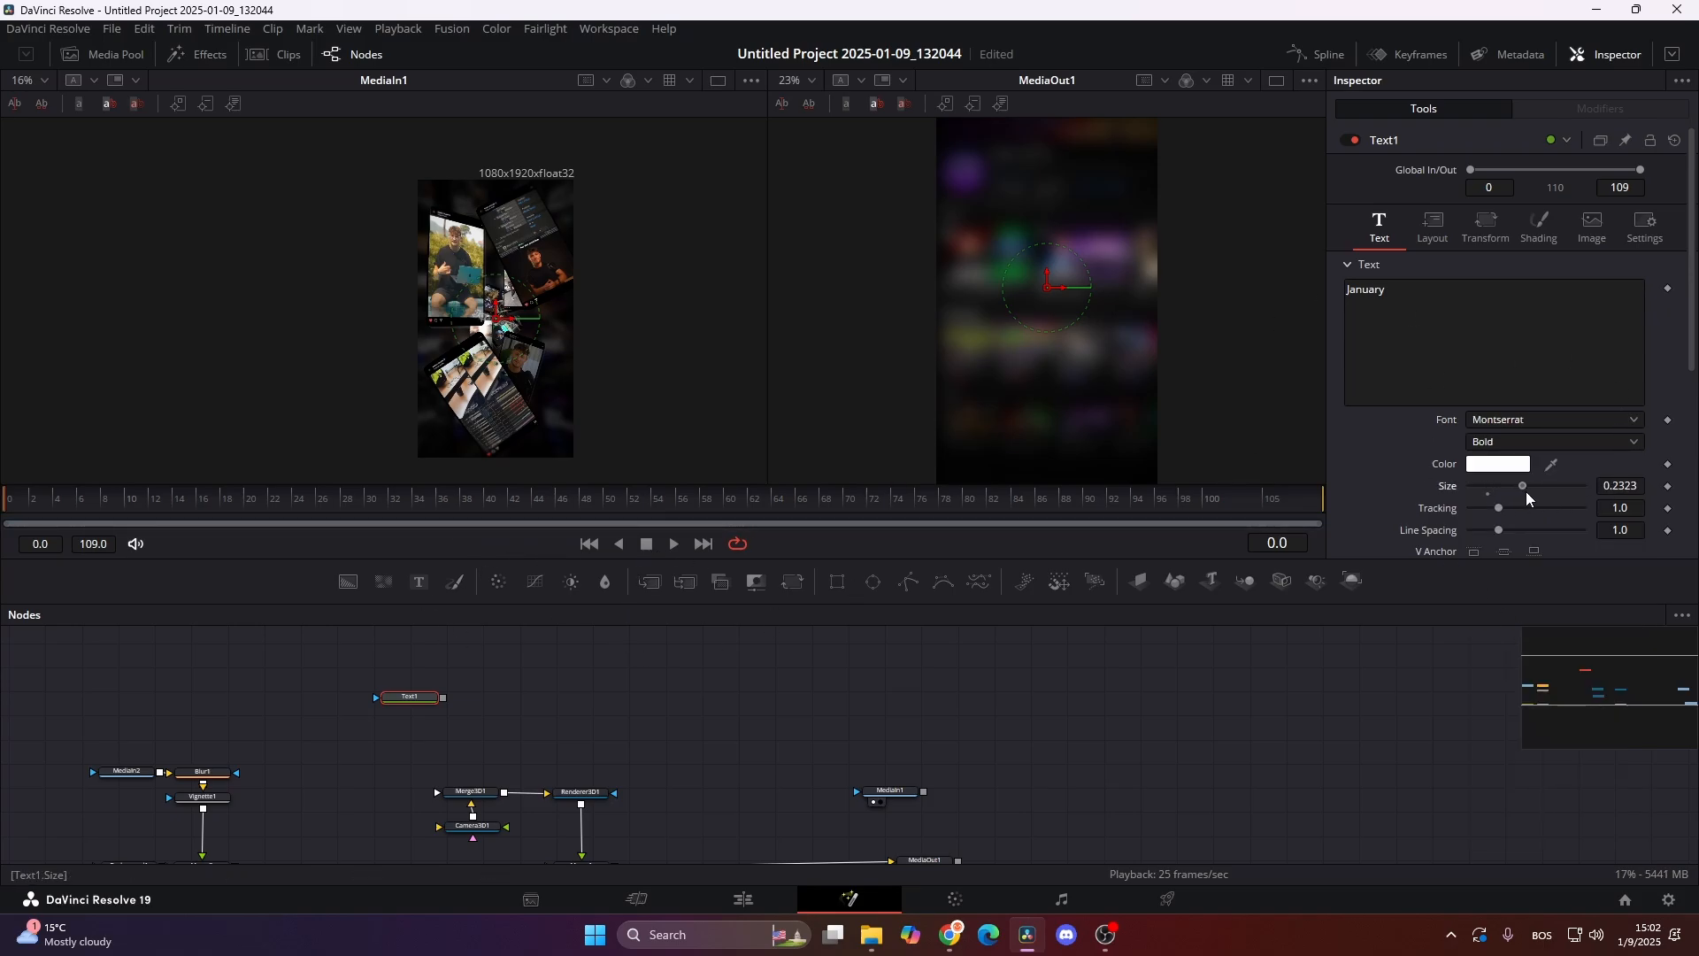
Add an Image Plane 3D after Text1, connect it to Merge3D1, and place both nodes beside the 3D merge
left_click(1138, 582)
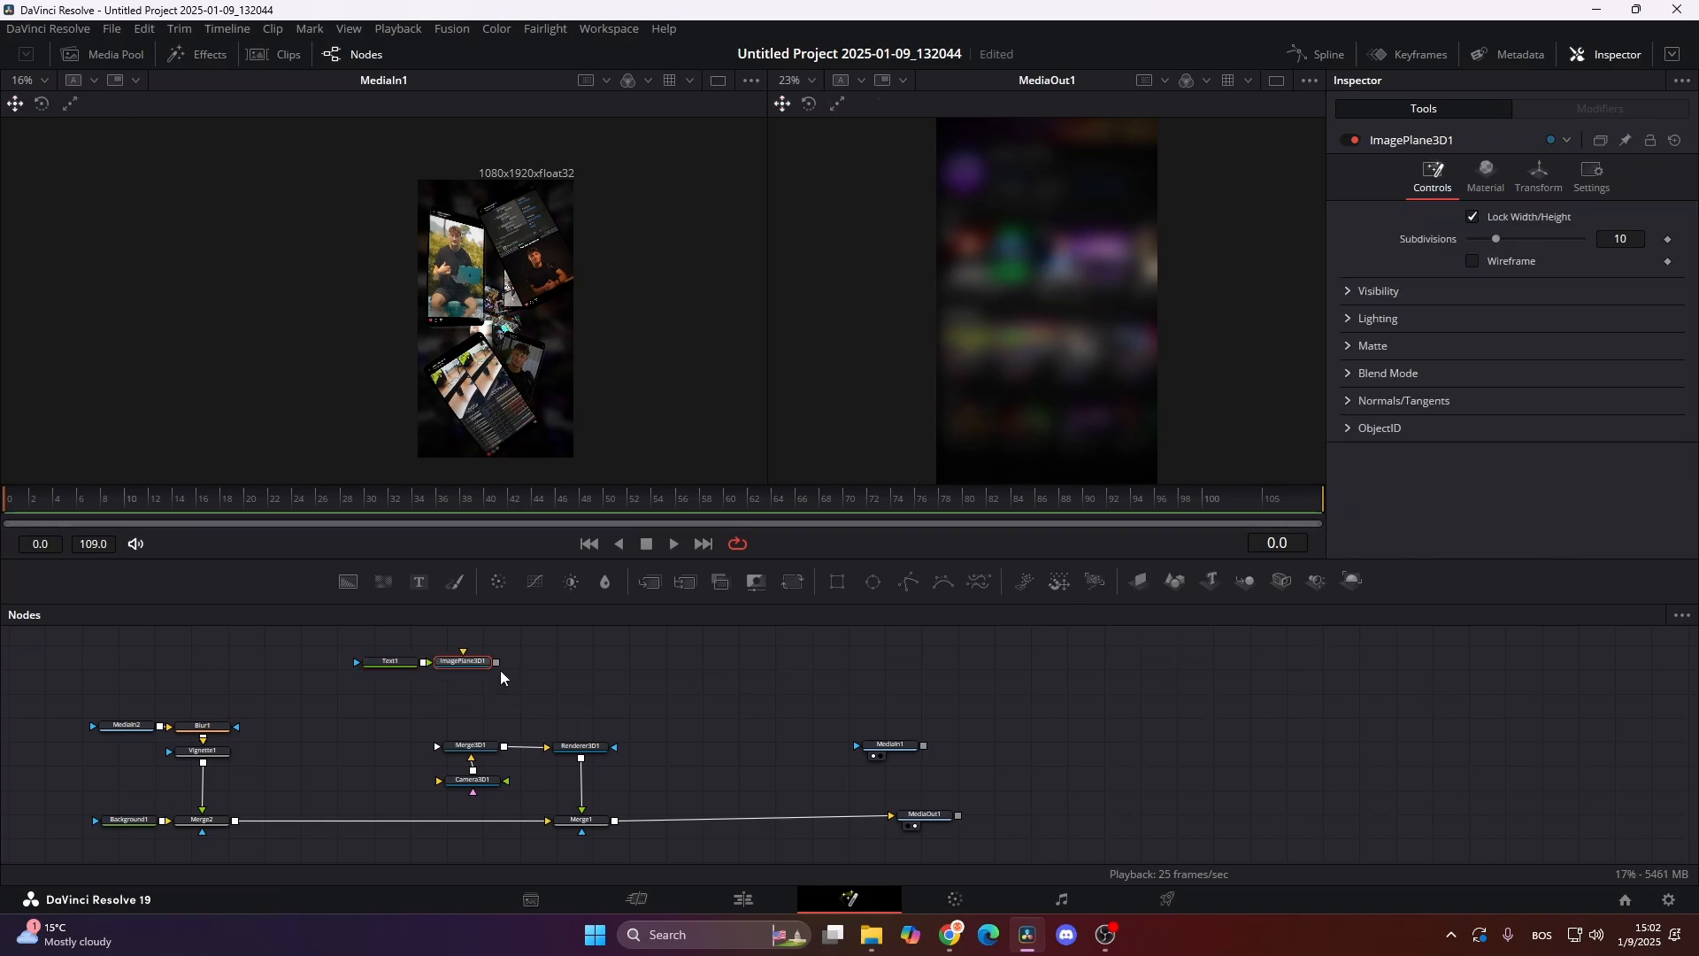
left_click_drag(496, 663, 471, 753)
left_click(384, 661, "ctrl")
left_click_drag(384, 660, 328, 717)
Load Merge3D1 into the first viewer and pull Camera3D1 back along Z to about 4.45
left_click_drag(471, 745, 456, 332)
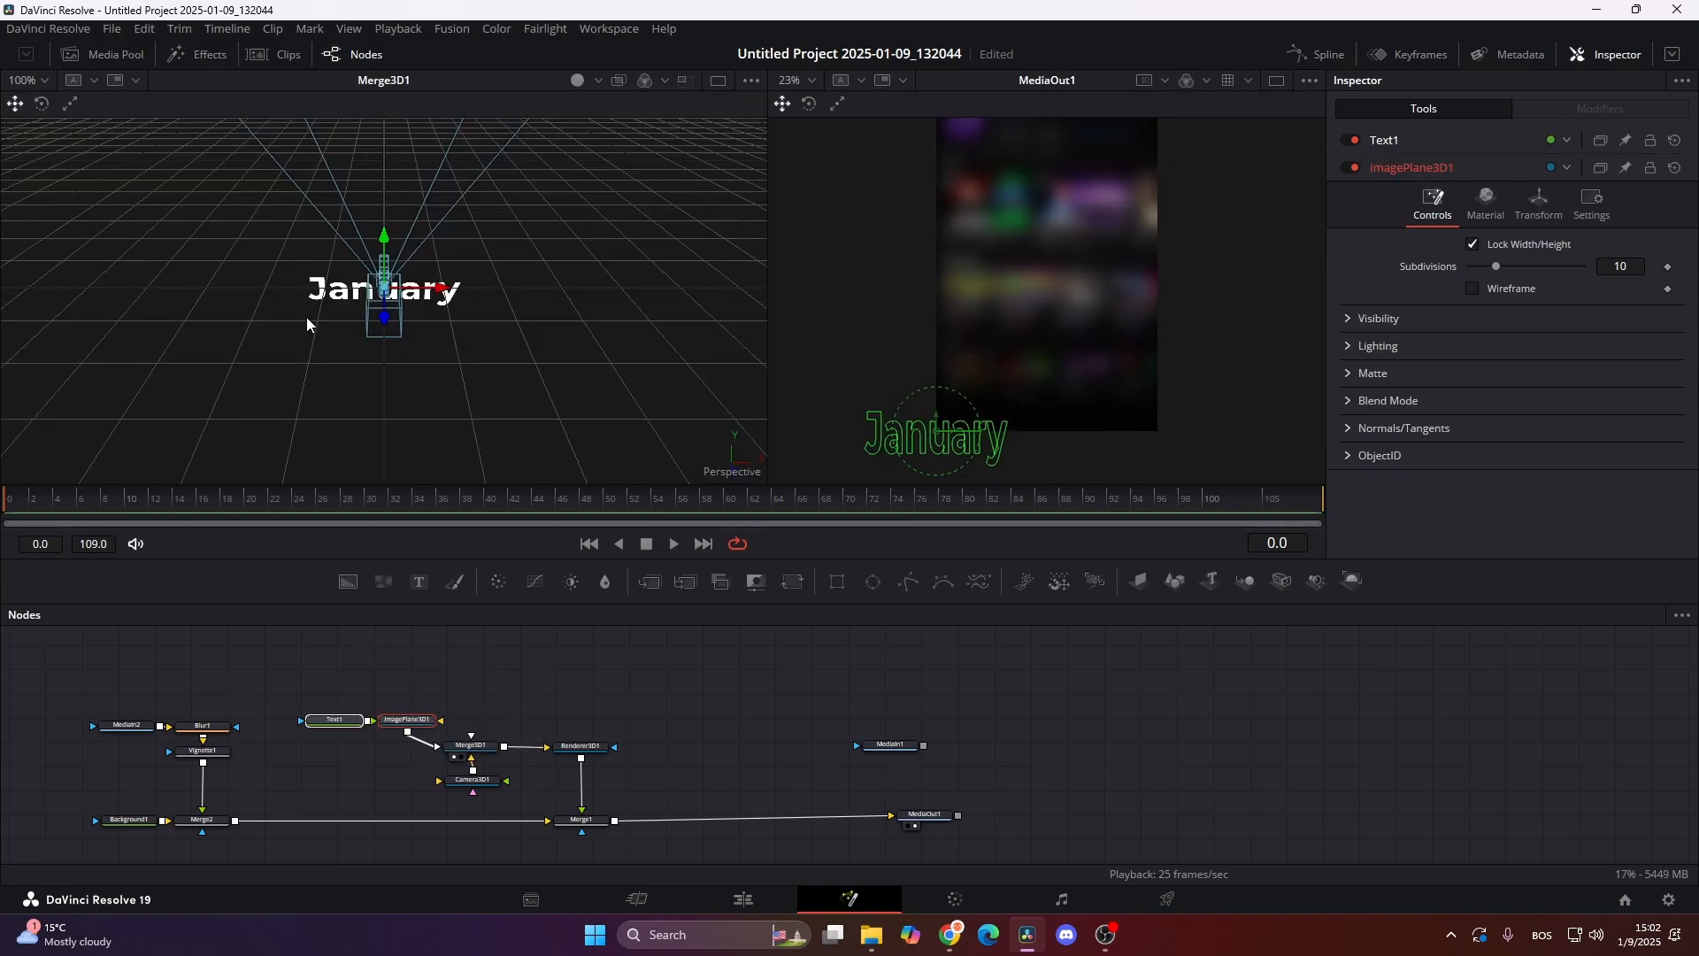
scroll(300, 312, "down", 4)
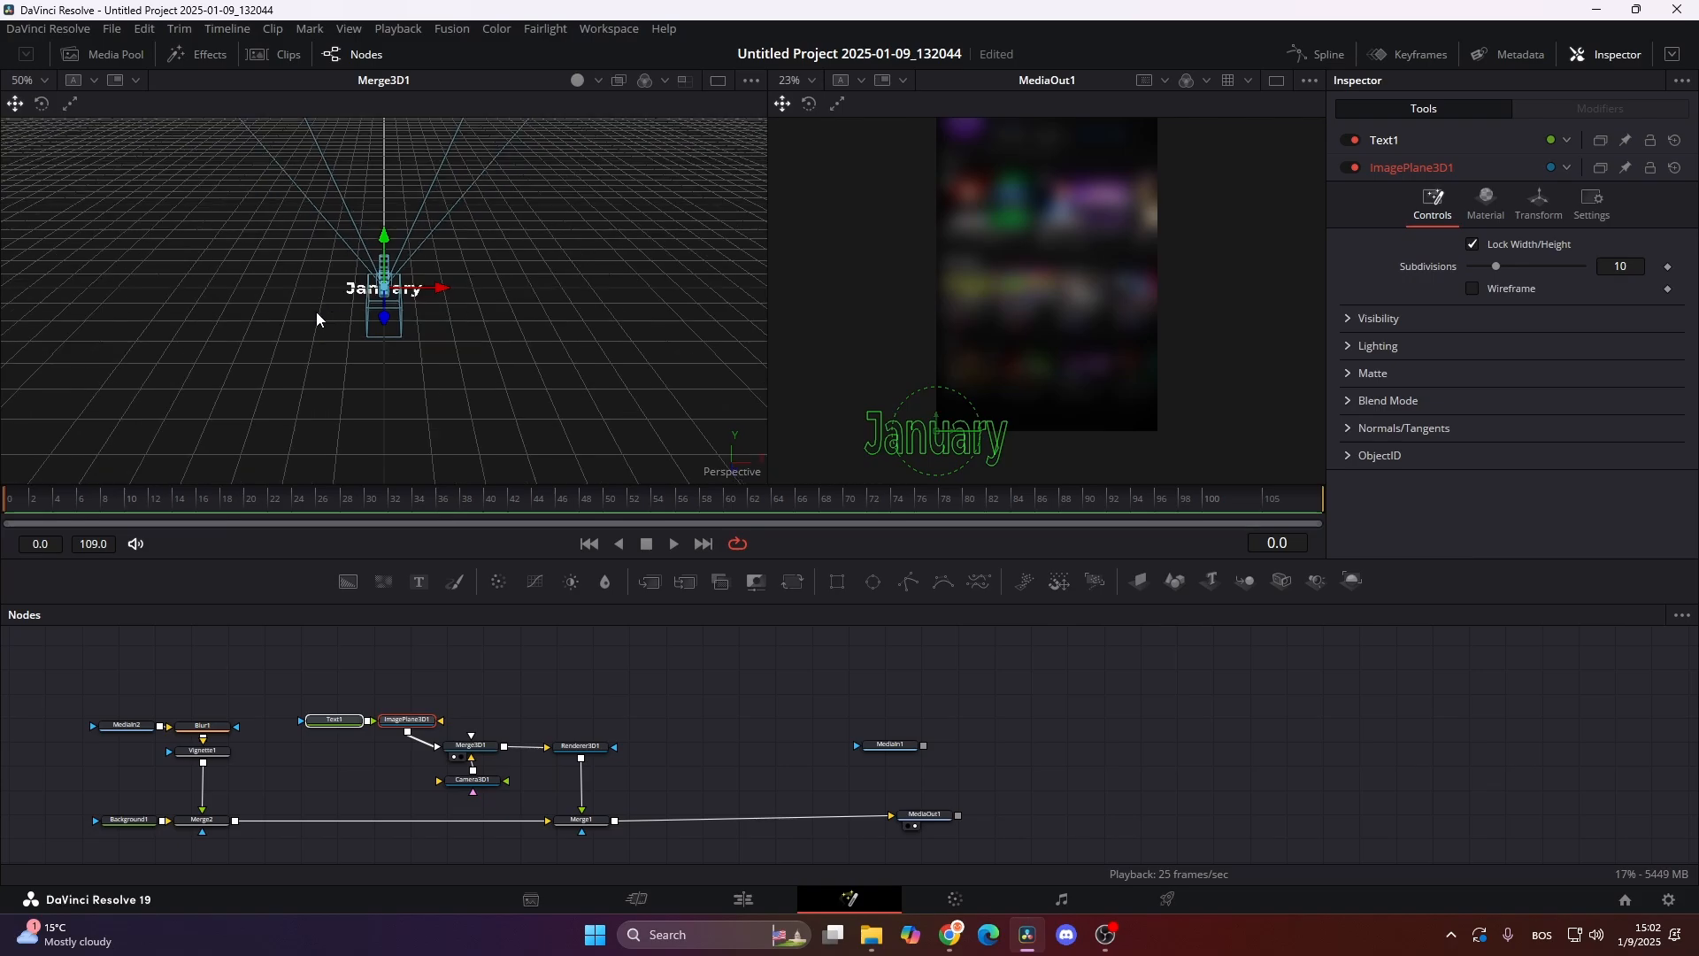
left_click_drag(316, 312, 646, 407)
left_click(475, 781)
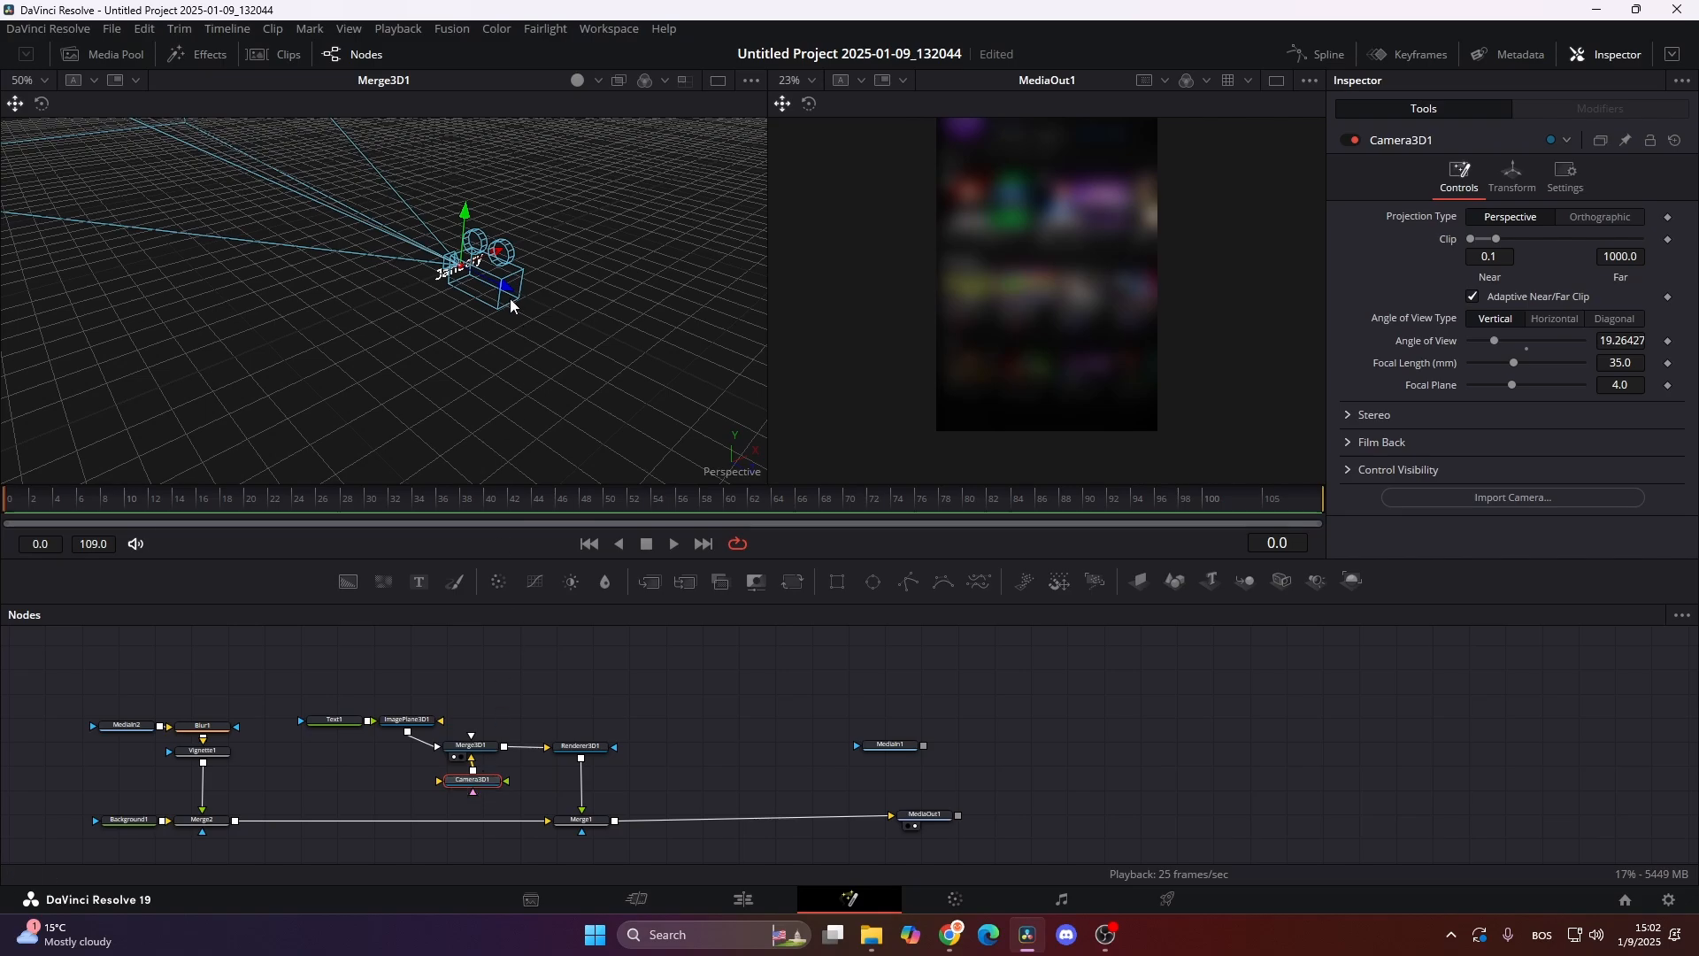
left_click_drag(507, 292, 1639, 666)
scroll(678, 442, "down", 5)
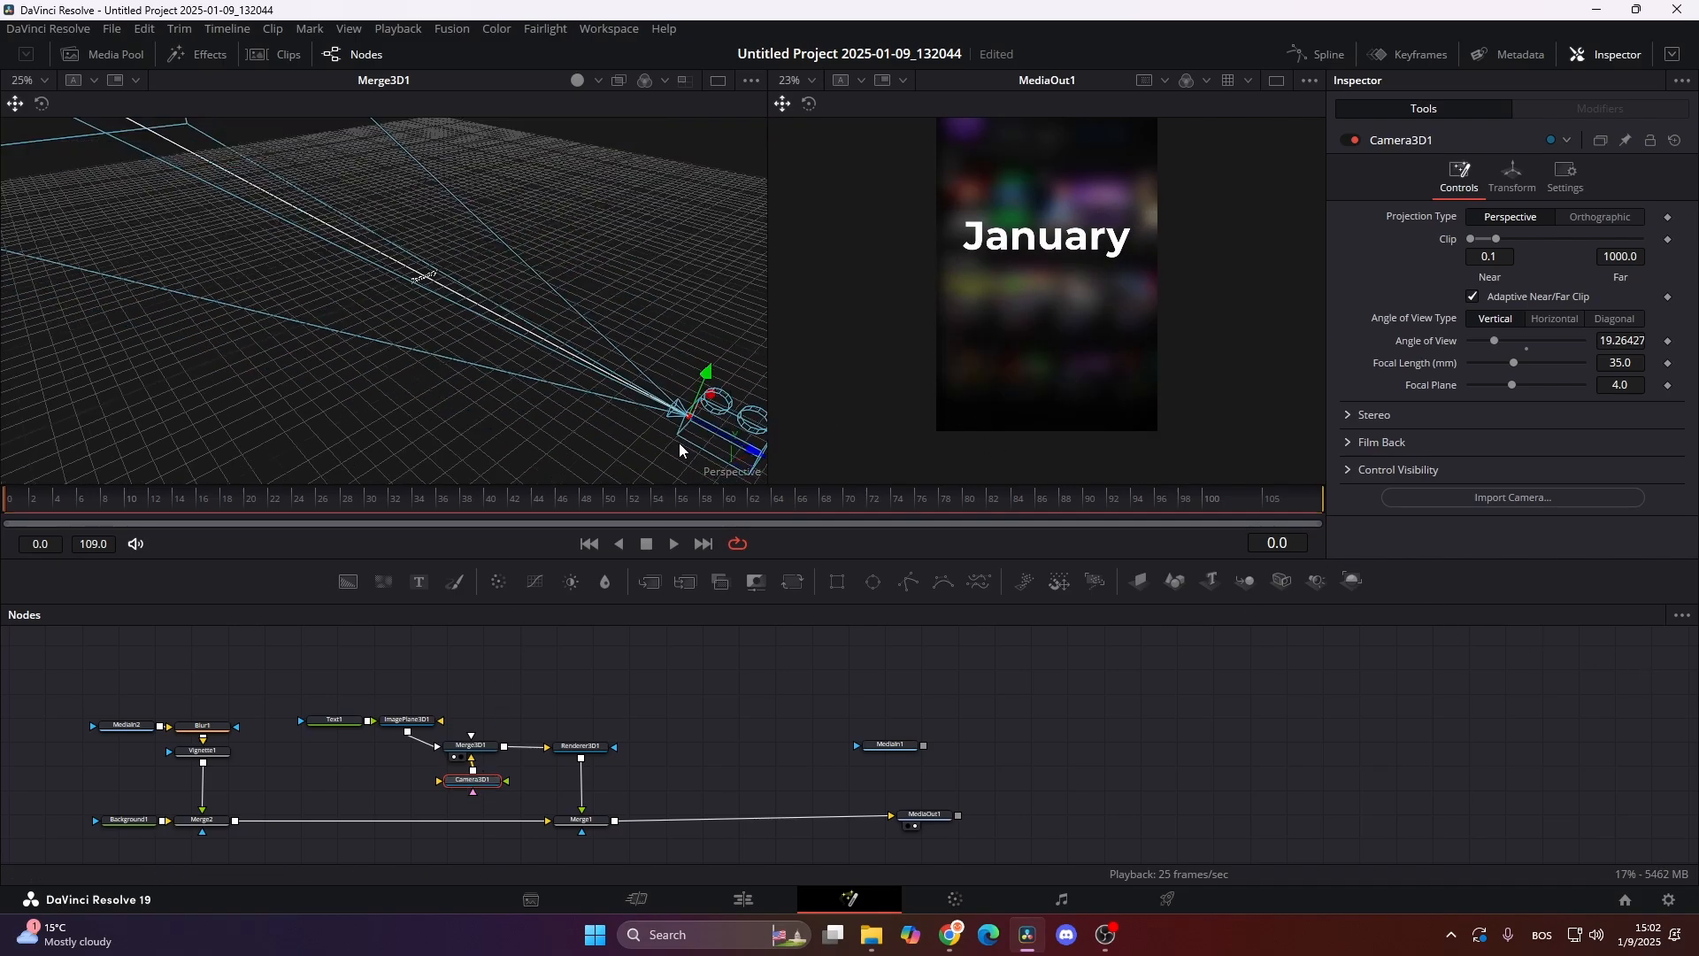
Set Camera3D1's Z translation to 5
left_click(1513, 175)
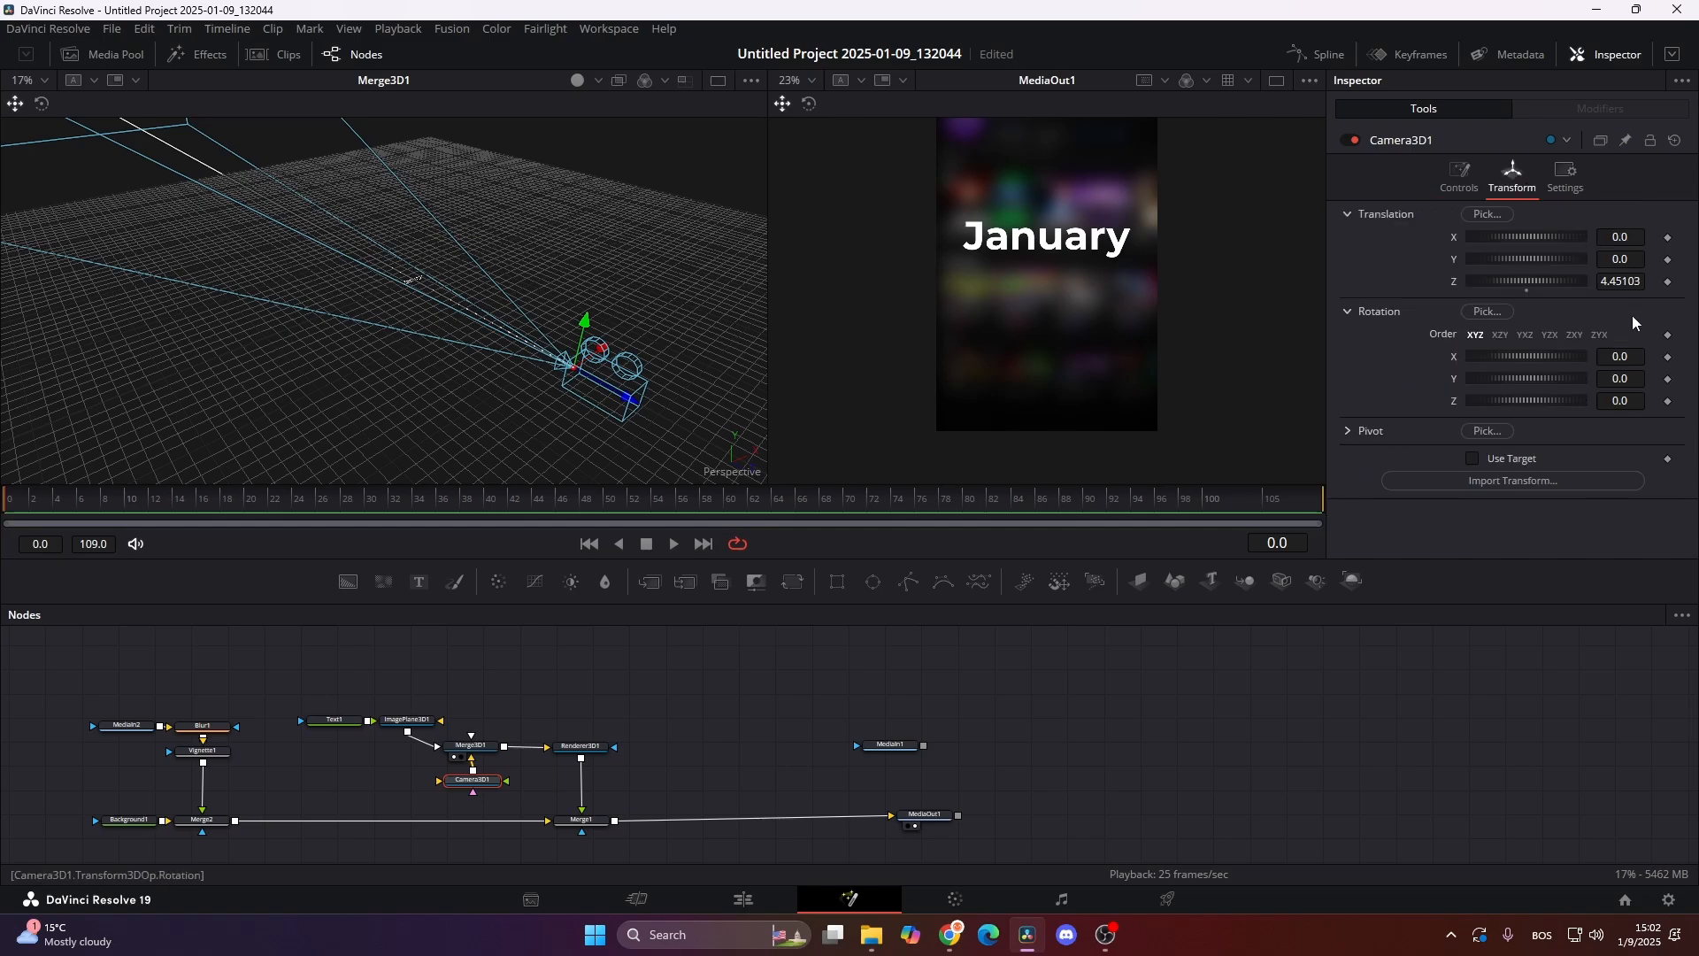
double_click(1632, 284)
type("5")
key("Return")
Show the reference clip MediaIn1 in the first viewer again and examine the styling of its January text
left_click_drag(885, 744, 322, 288)
scroll(357, 257, "up", 6)
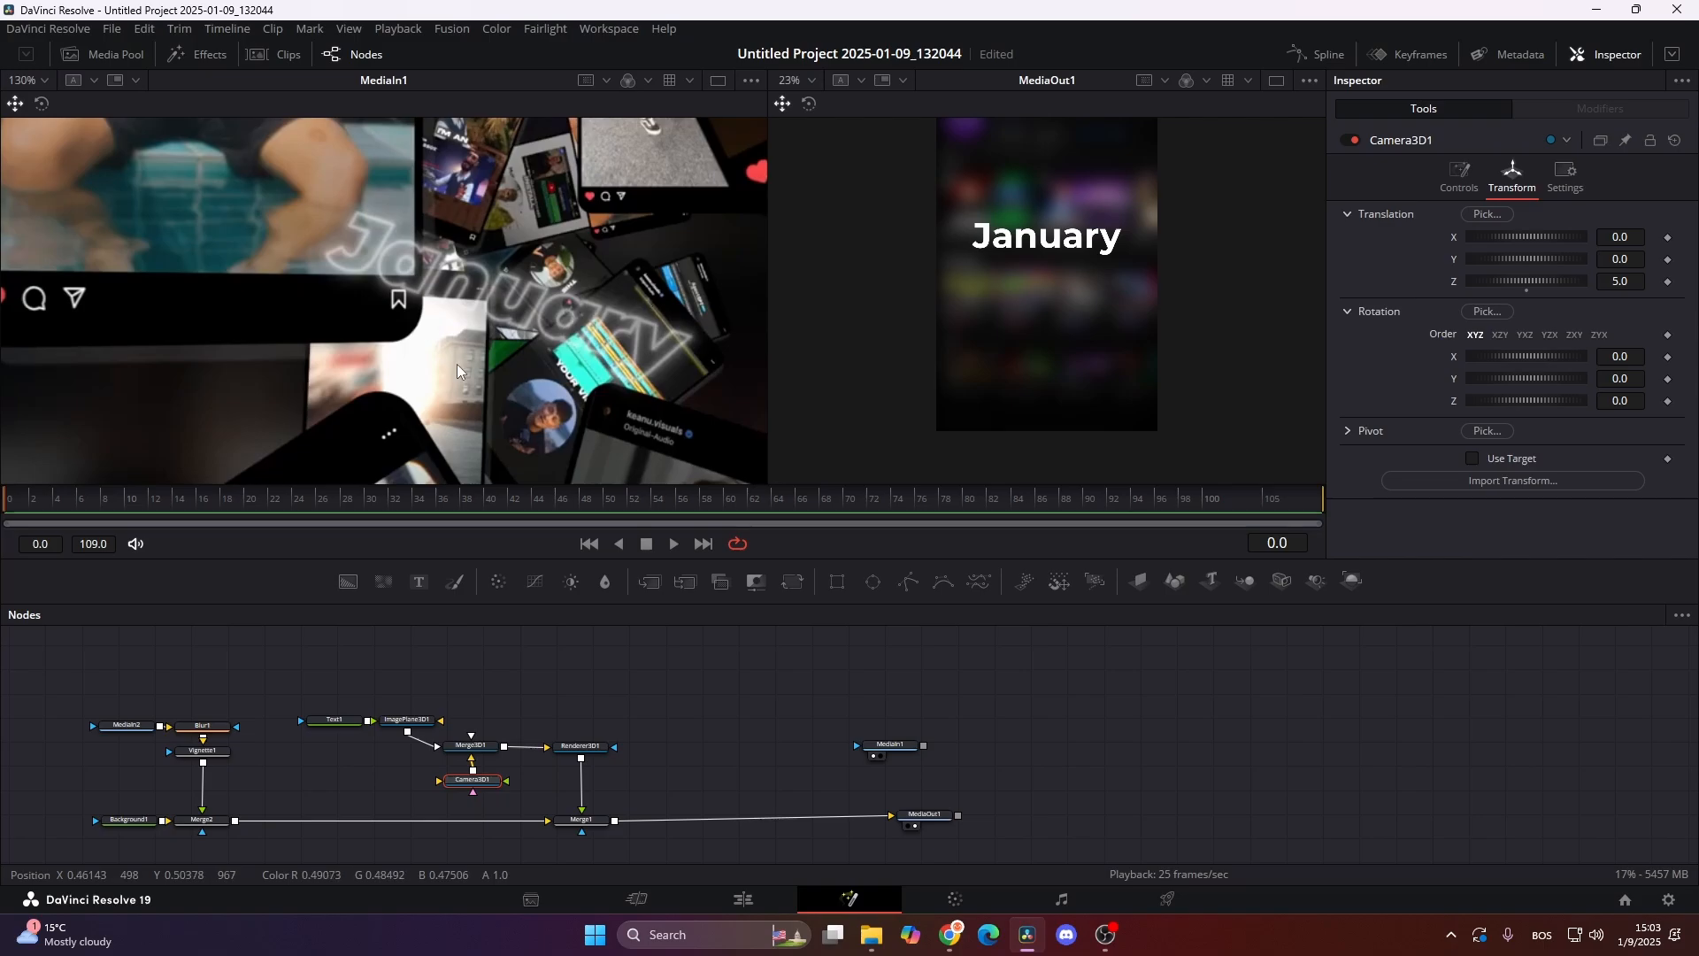
scroll(311, 673, "down", 3)
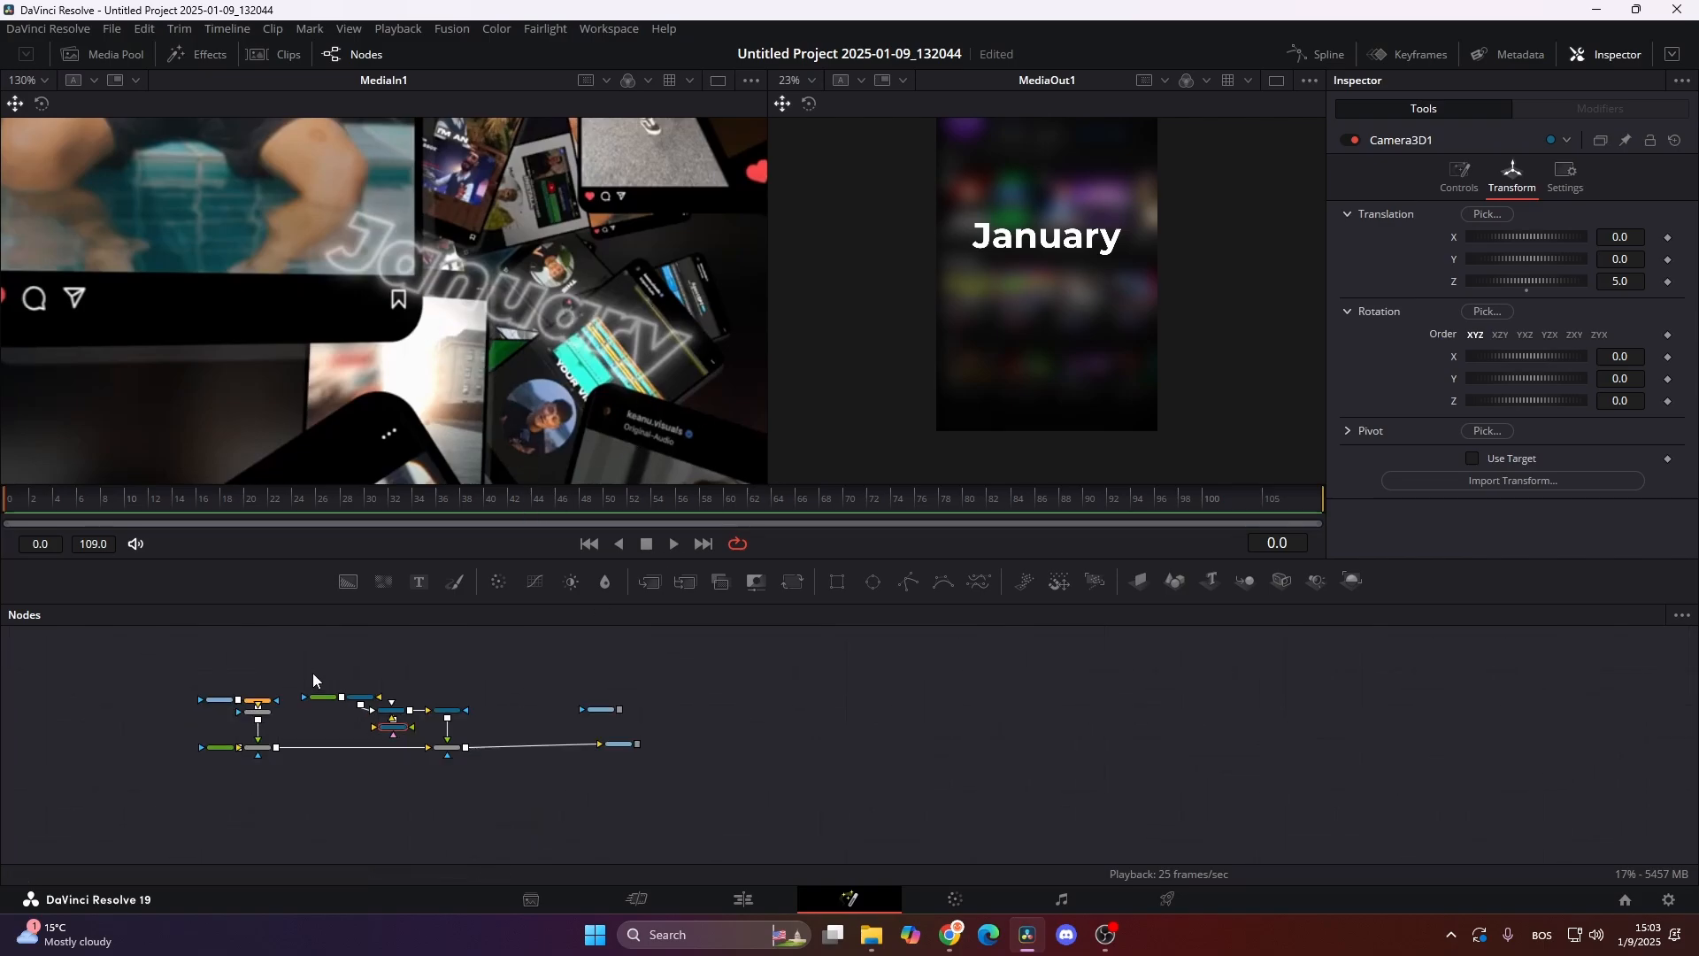
scroll(311, 673, "up", 3)
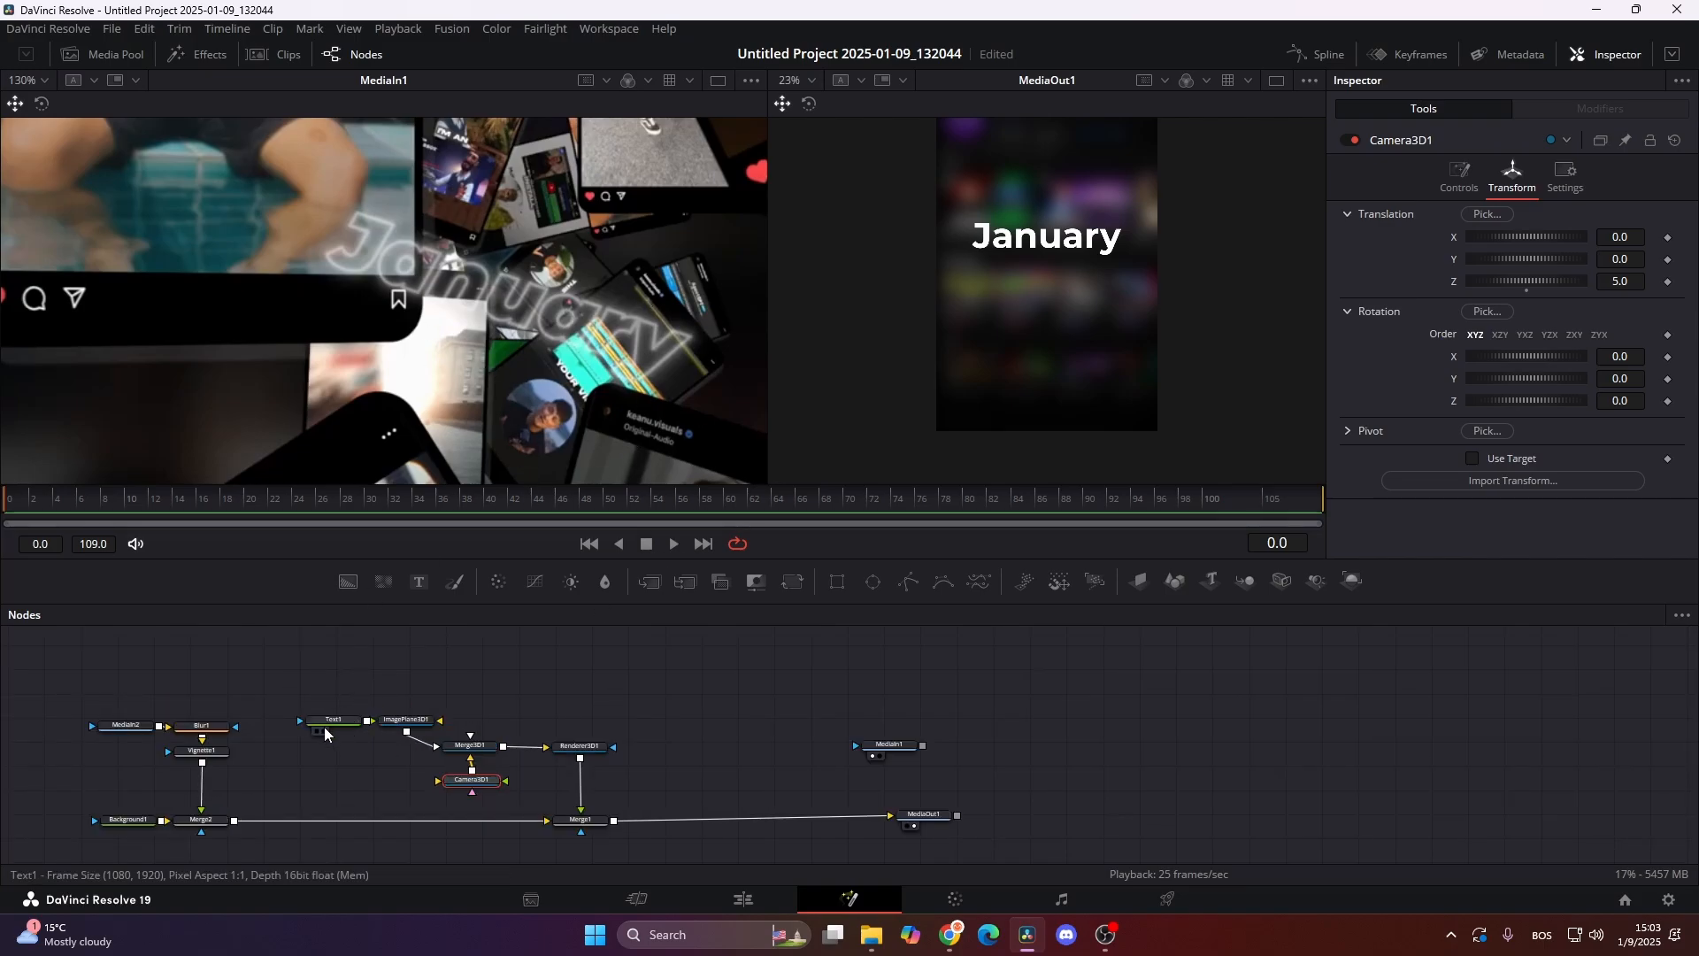
Change Text1's shading appearance to an outline and enable Clean Intersections
left_click(331, 721)
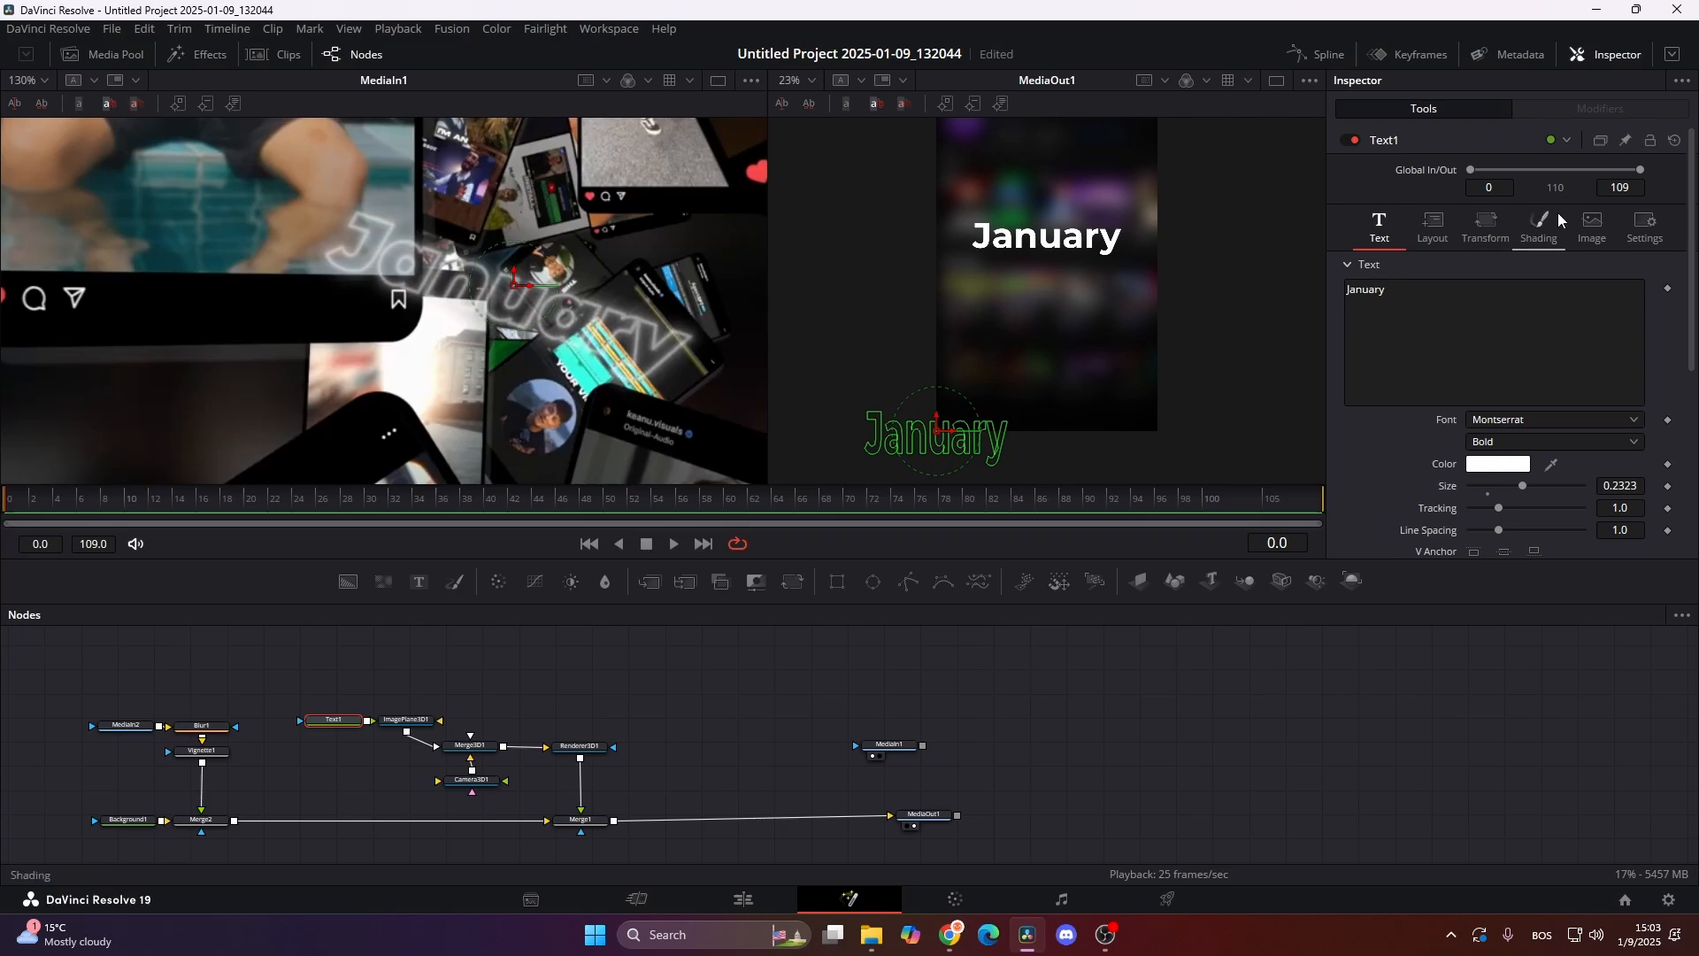
left_click(1534, 228)
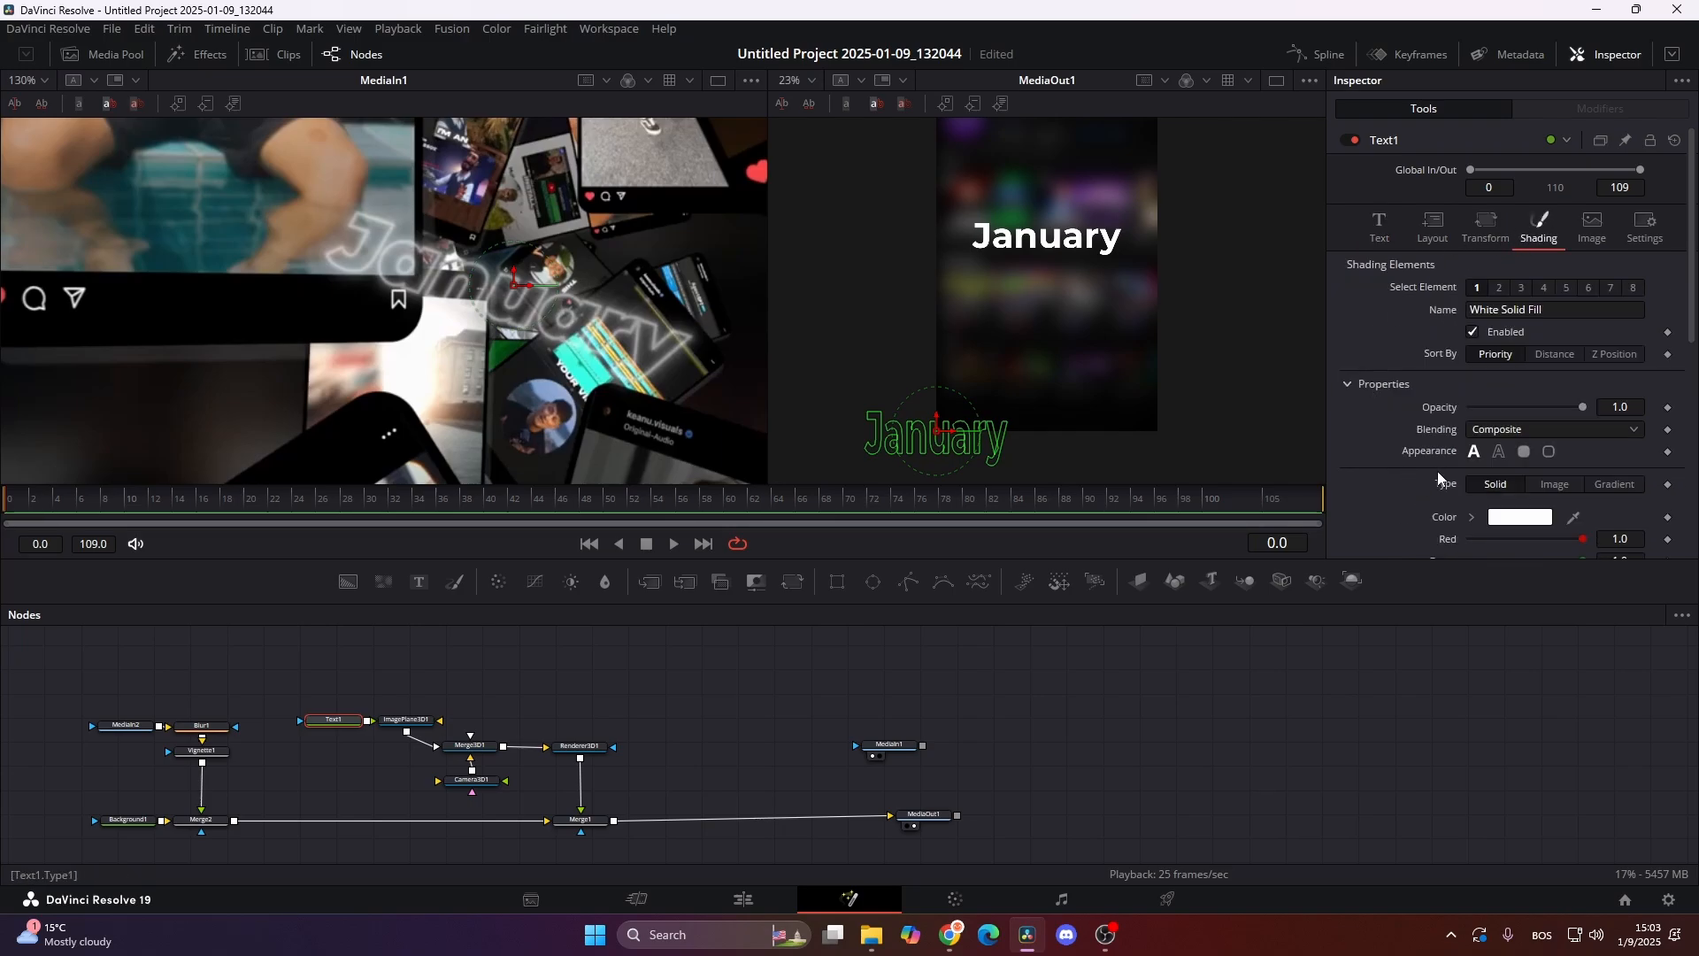
left_click(1501, 457)
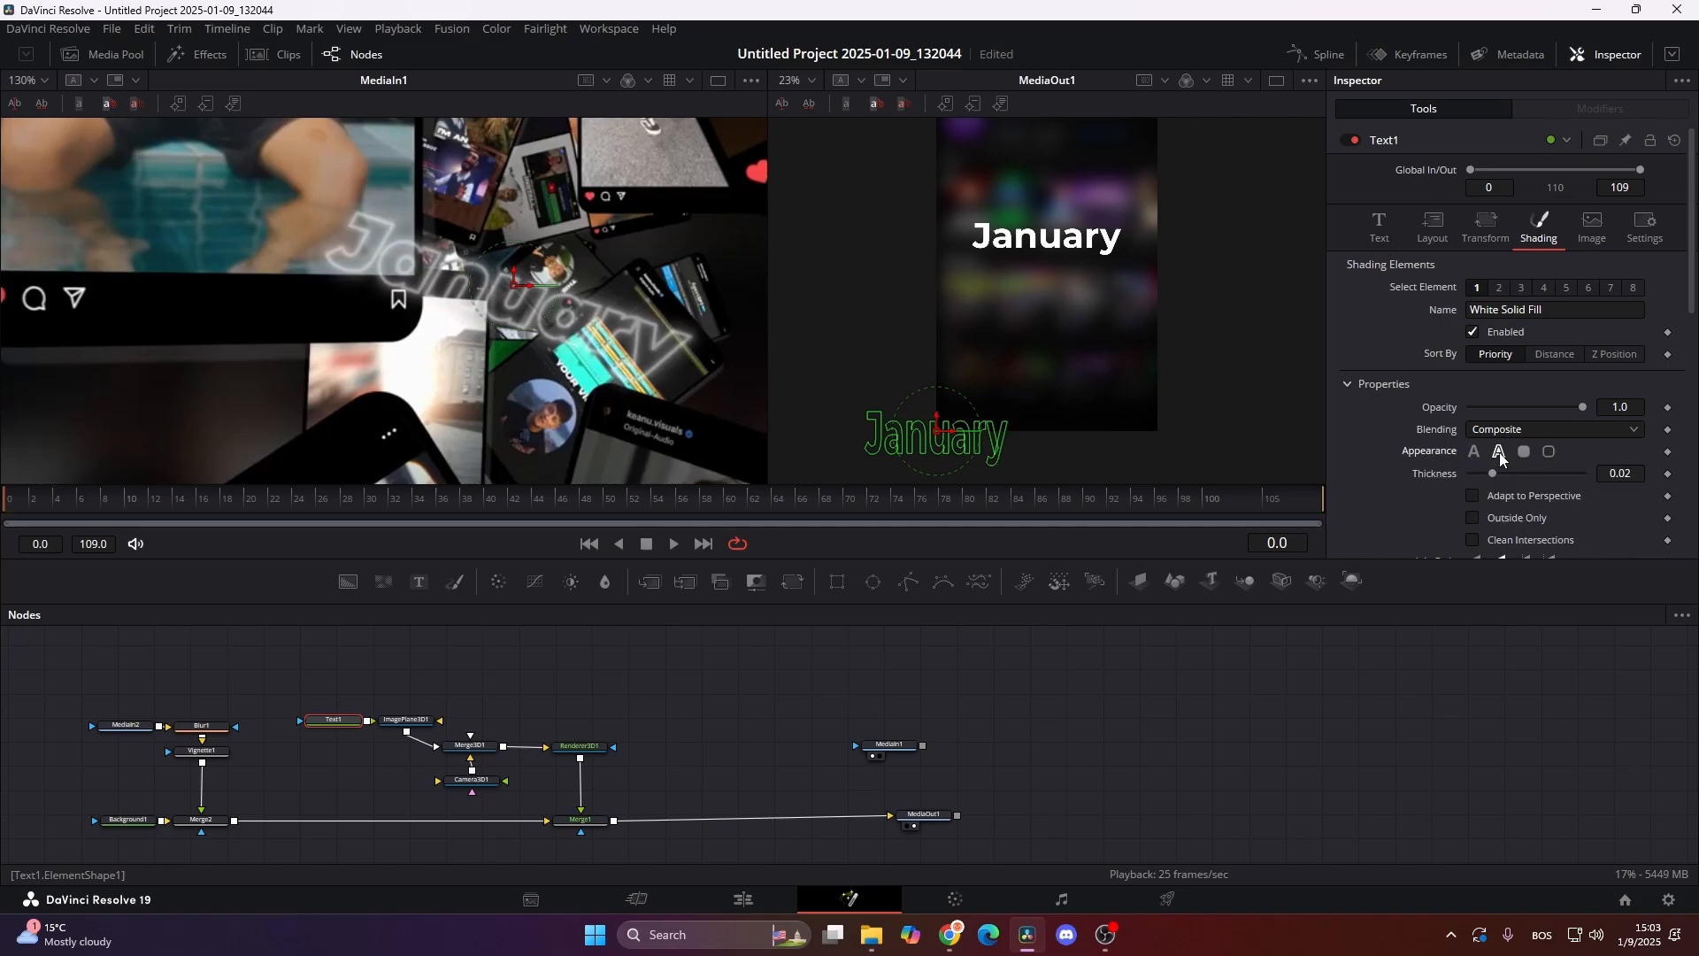
scroll(1051, 251, "up", 5)
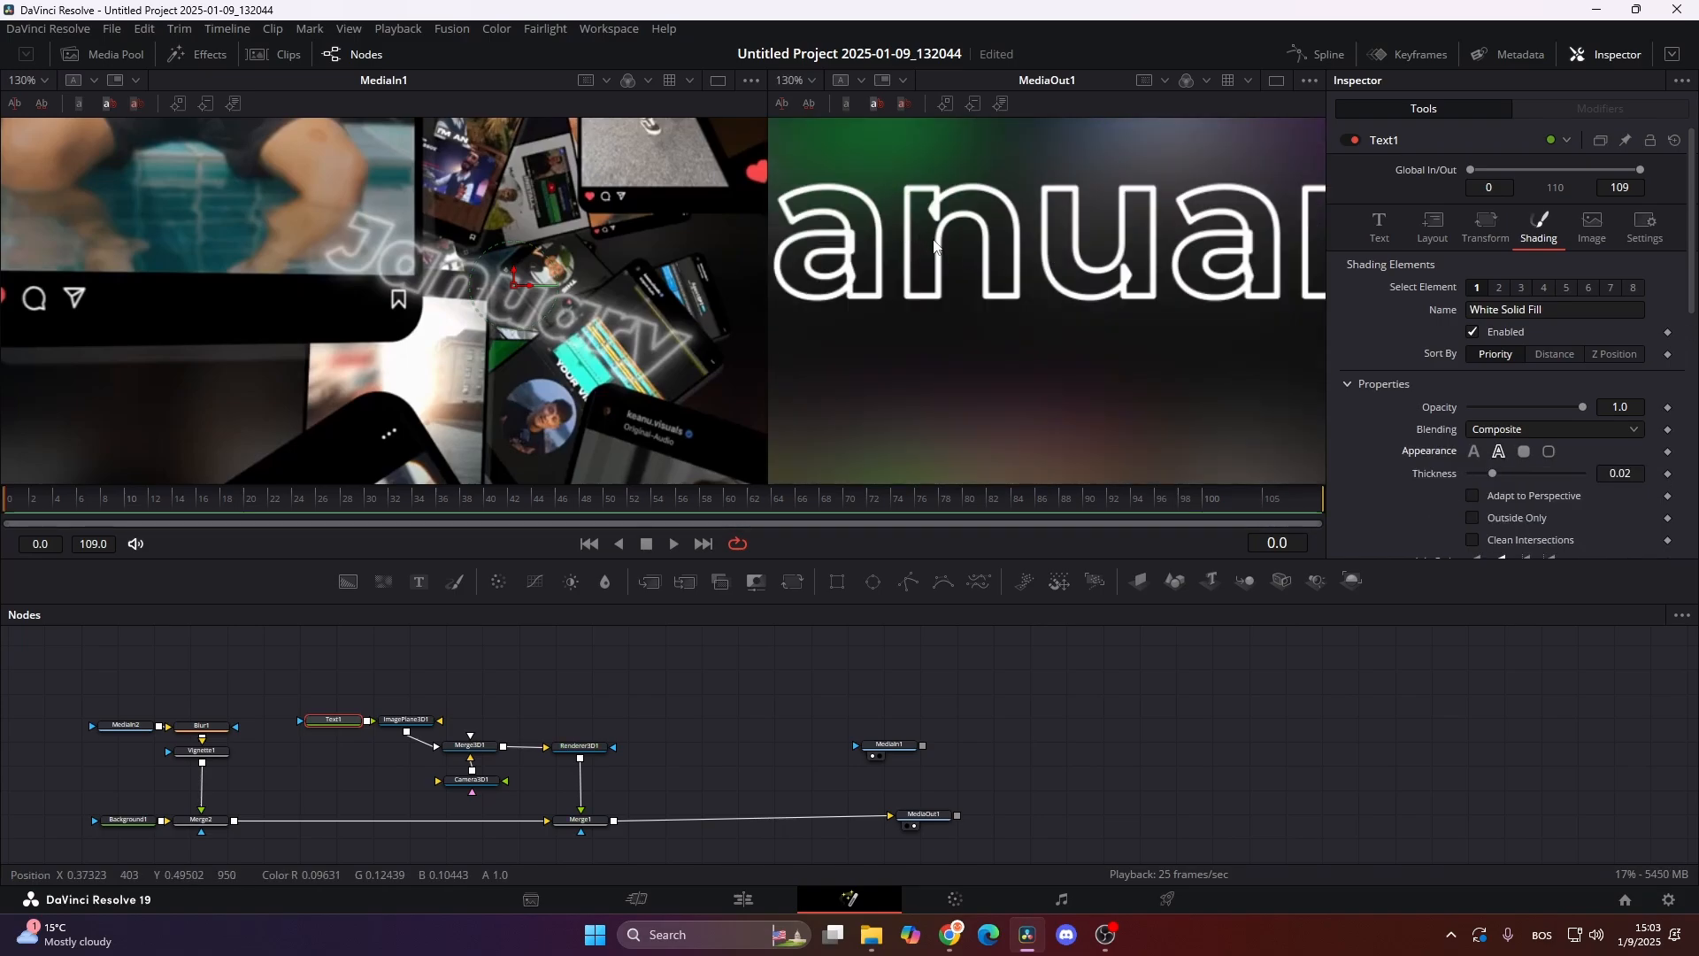
scroll(939, 248, "down", 1)
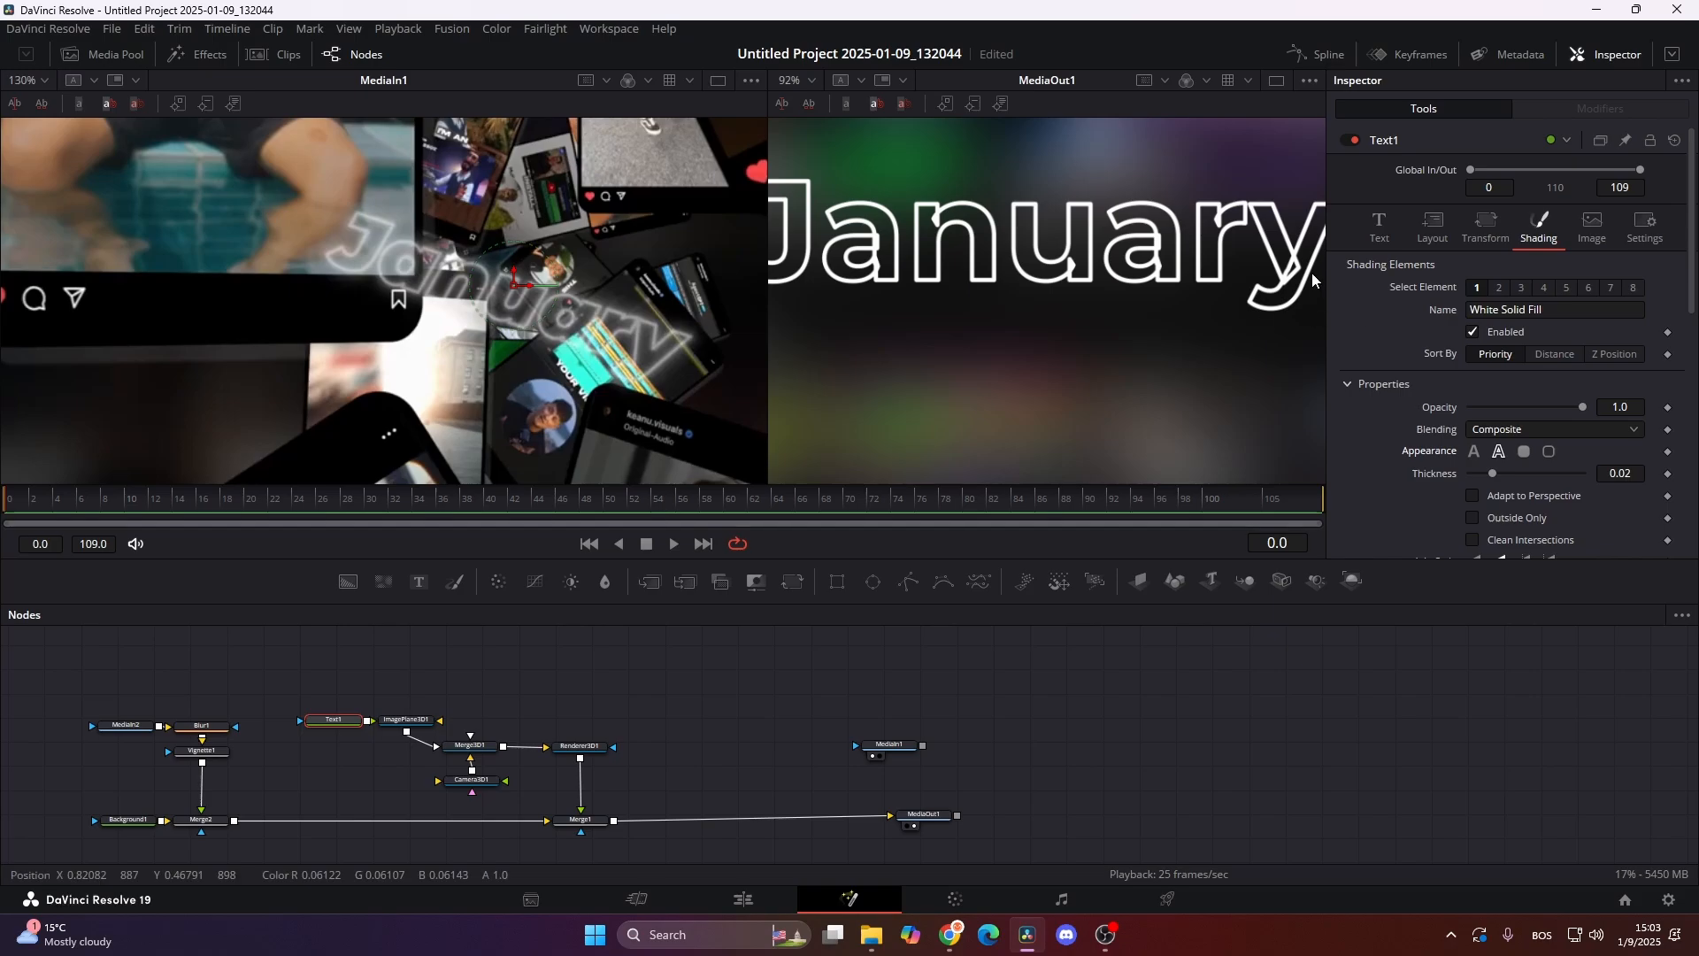
left_click(1474, 540)
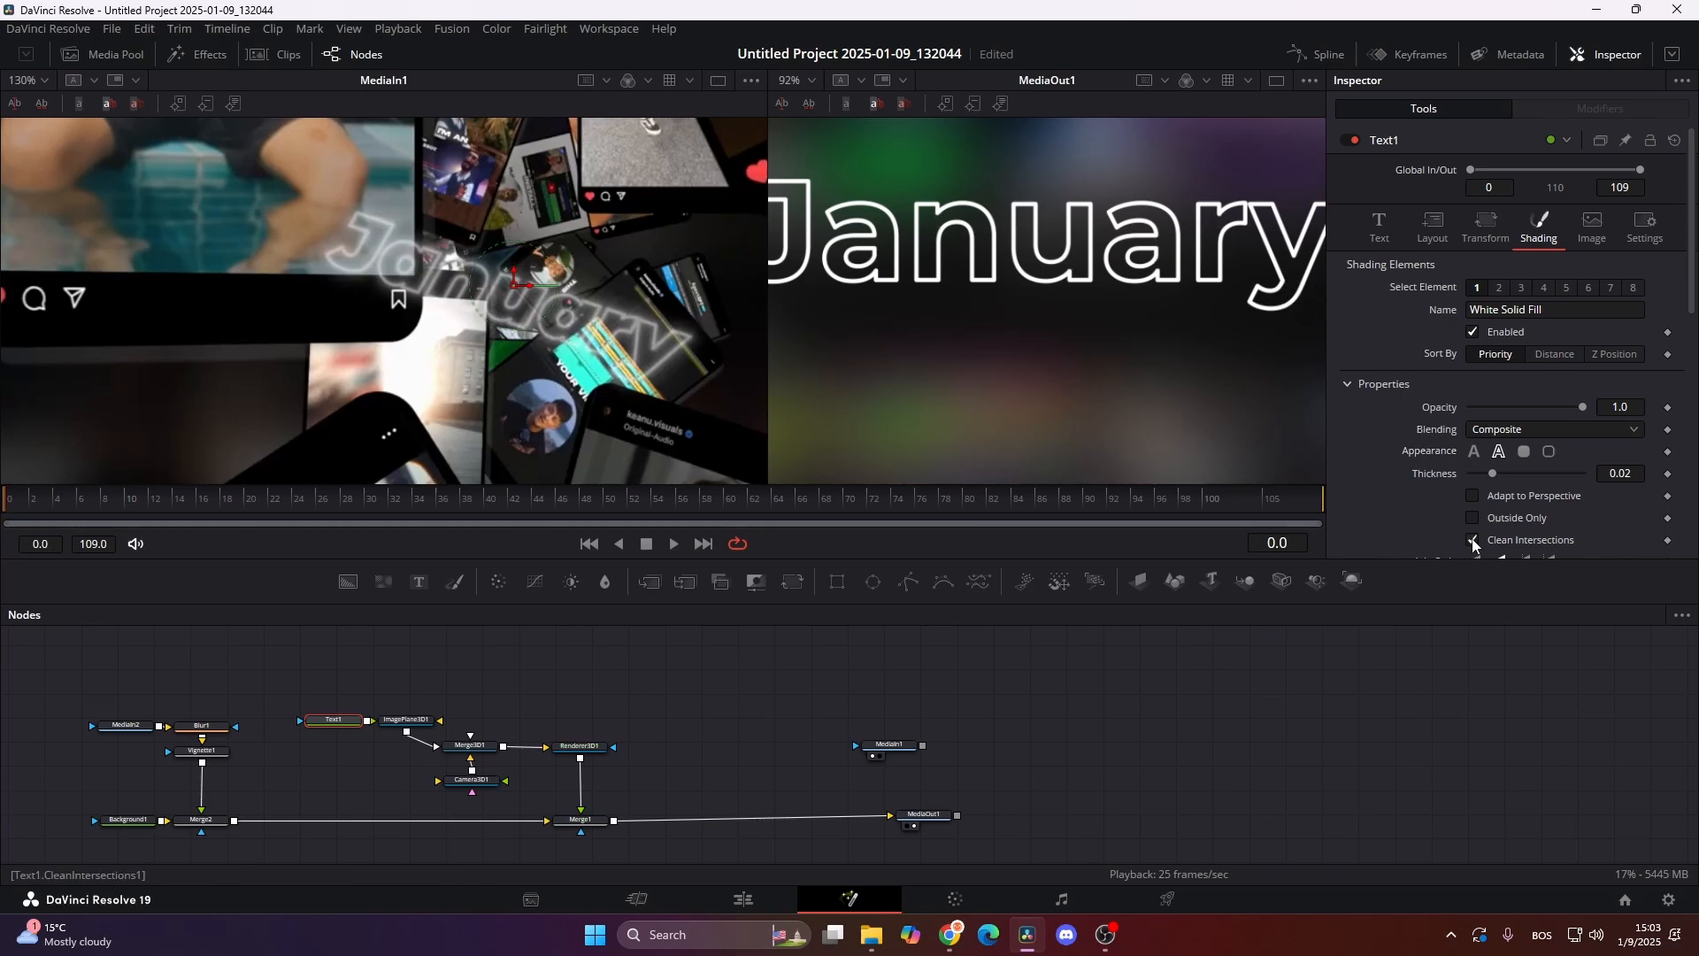
scroll(932, 283, "down", 2)
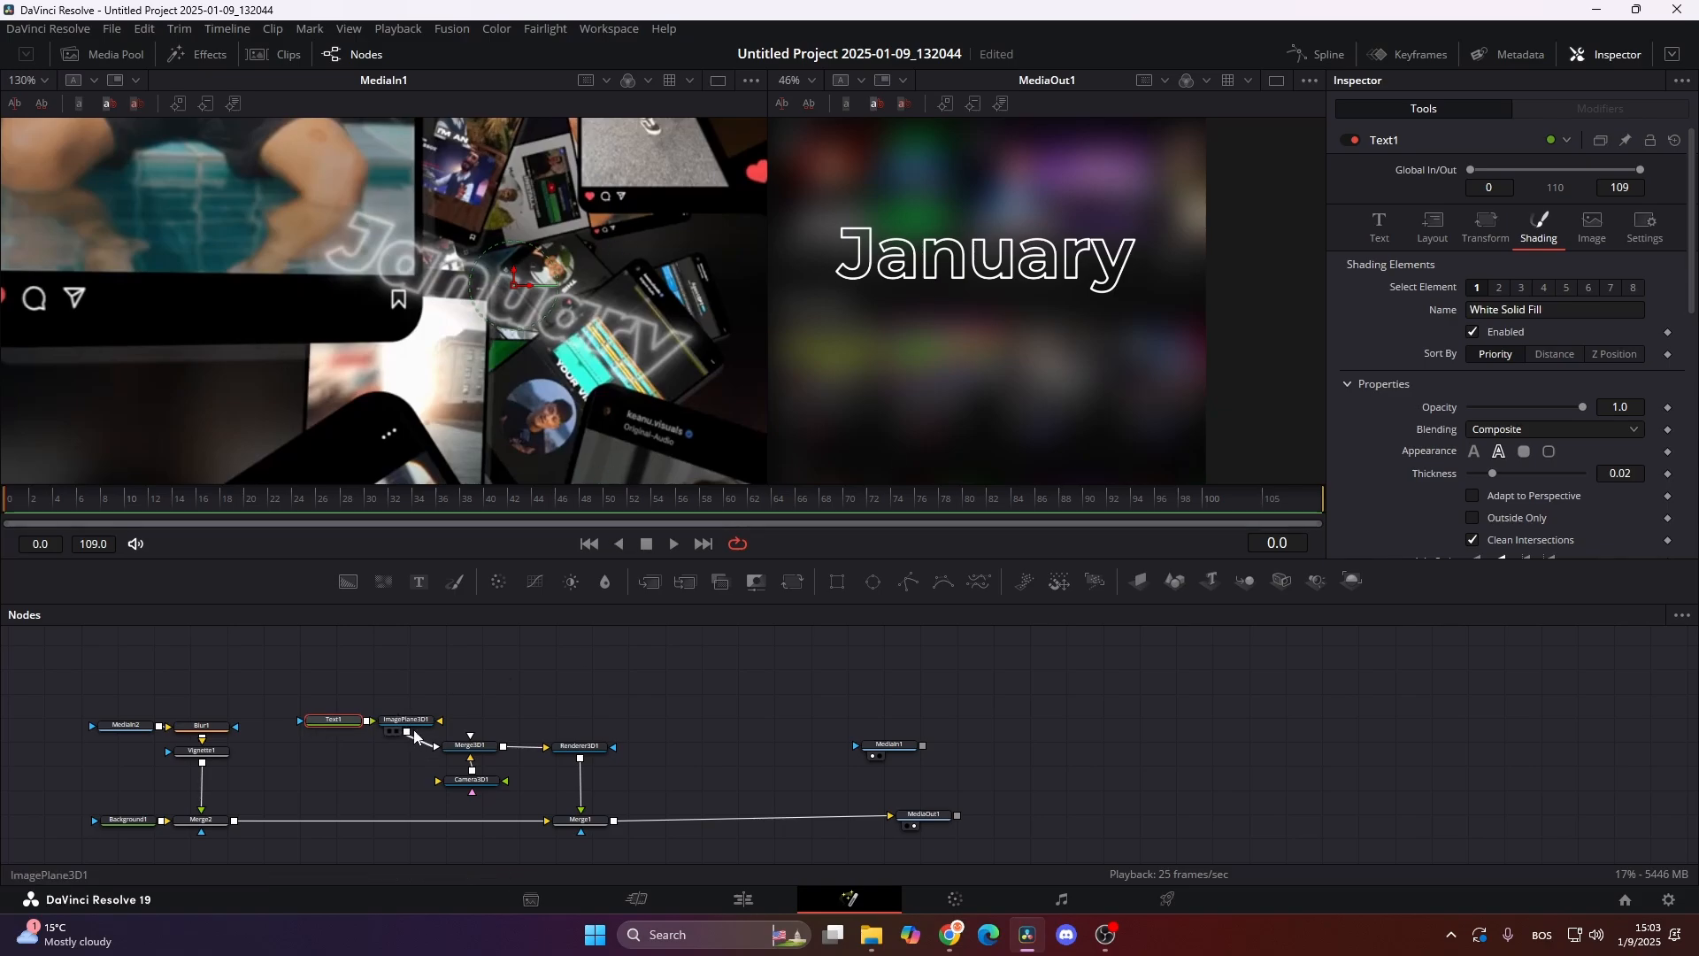
Move Text1 away from ImagePlane3D1 and insert a Soft Glow node between them
left_click_drag(62, 691, 88, 830)
left_click_drag(284, 664, 353, 700)
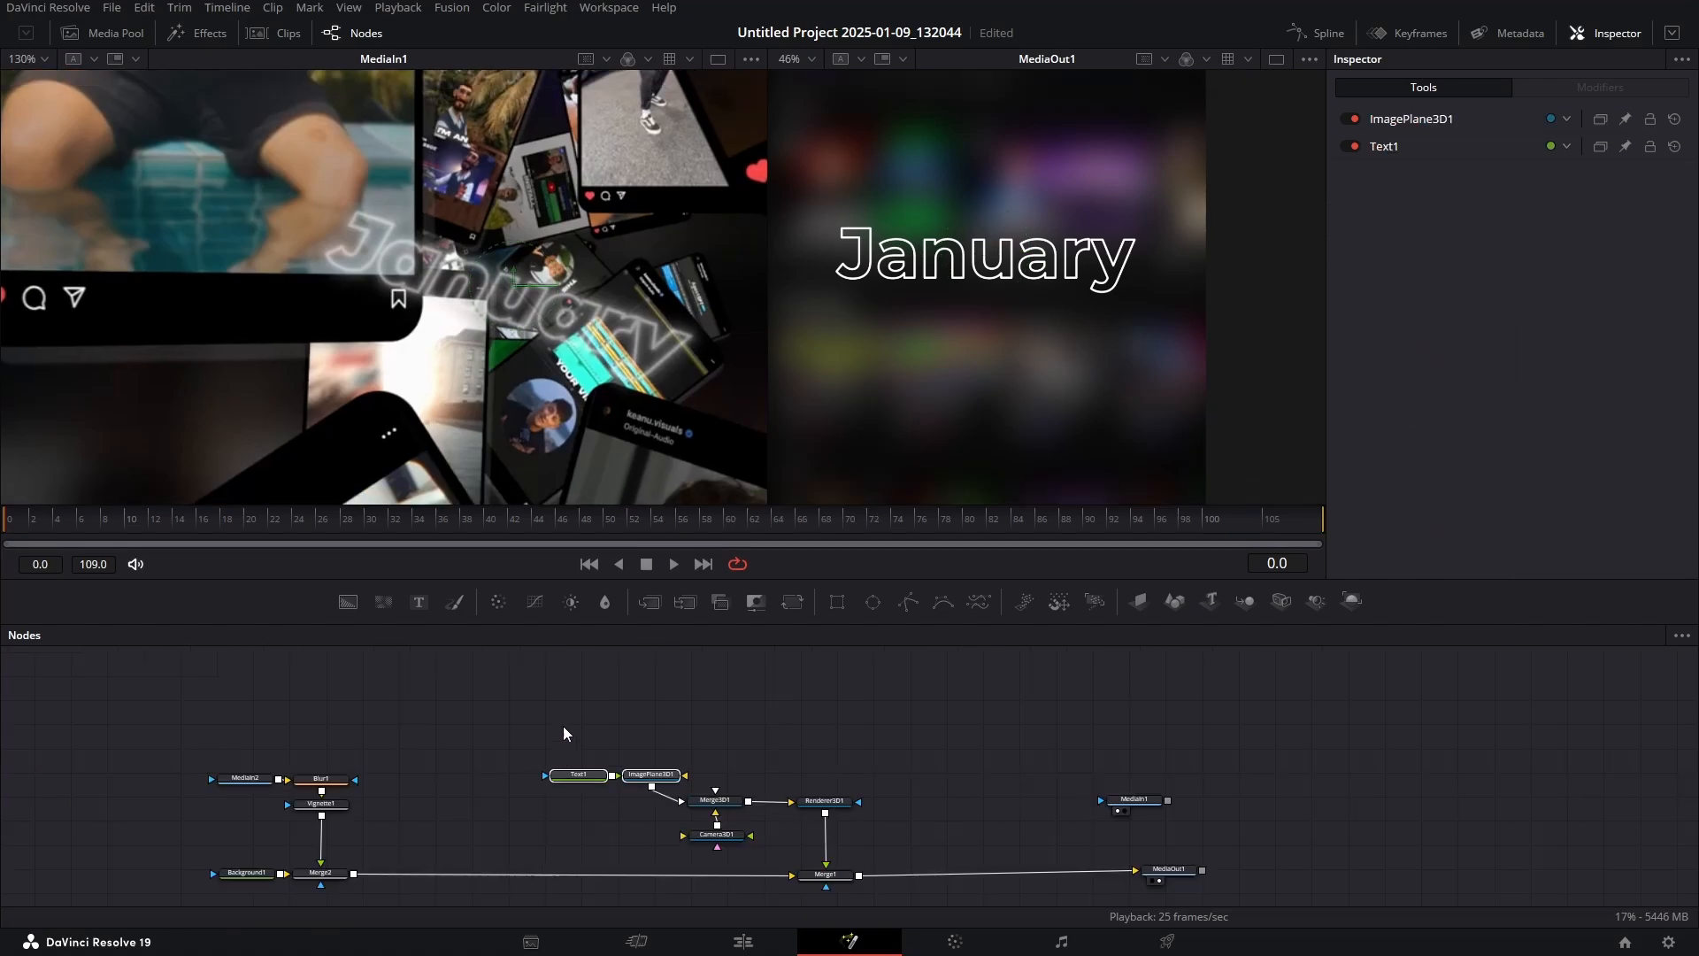
left_click_drag(570, 778, 458, 777)
key("shift+space")
type("vig")
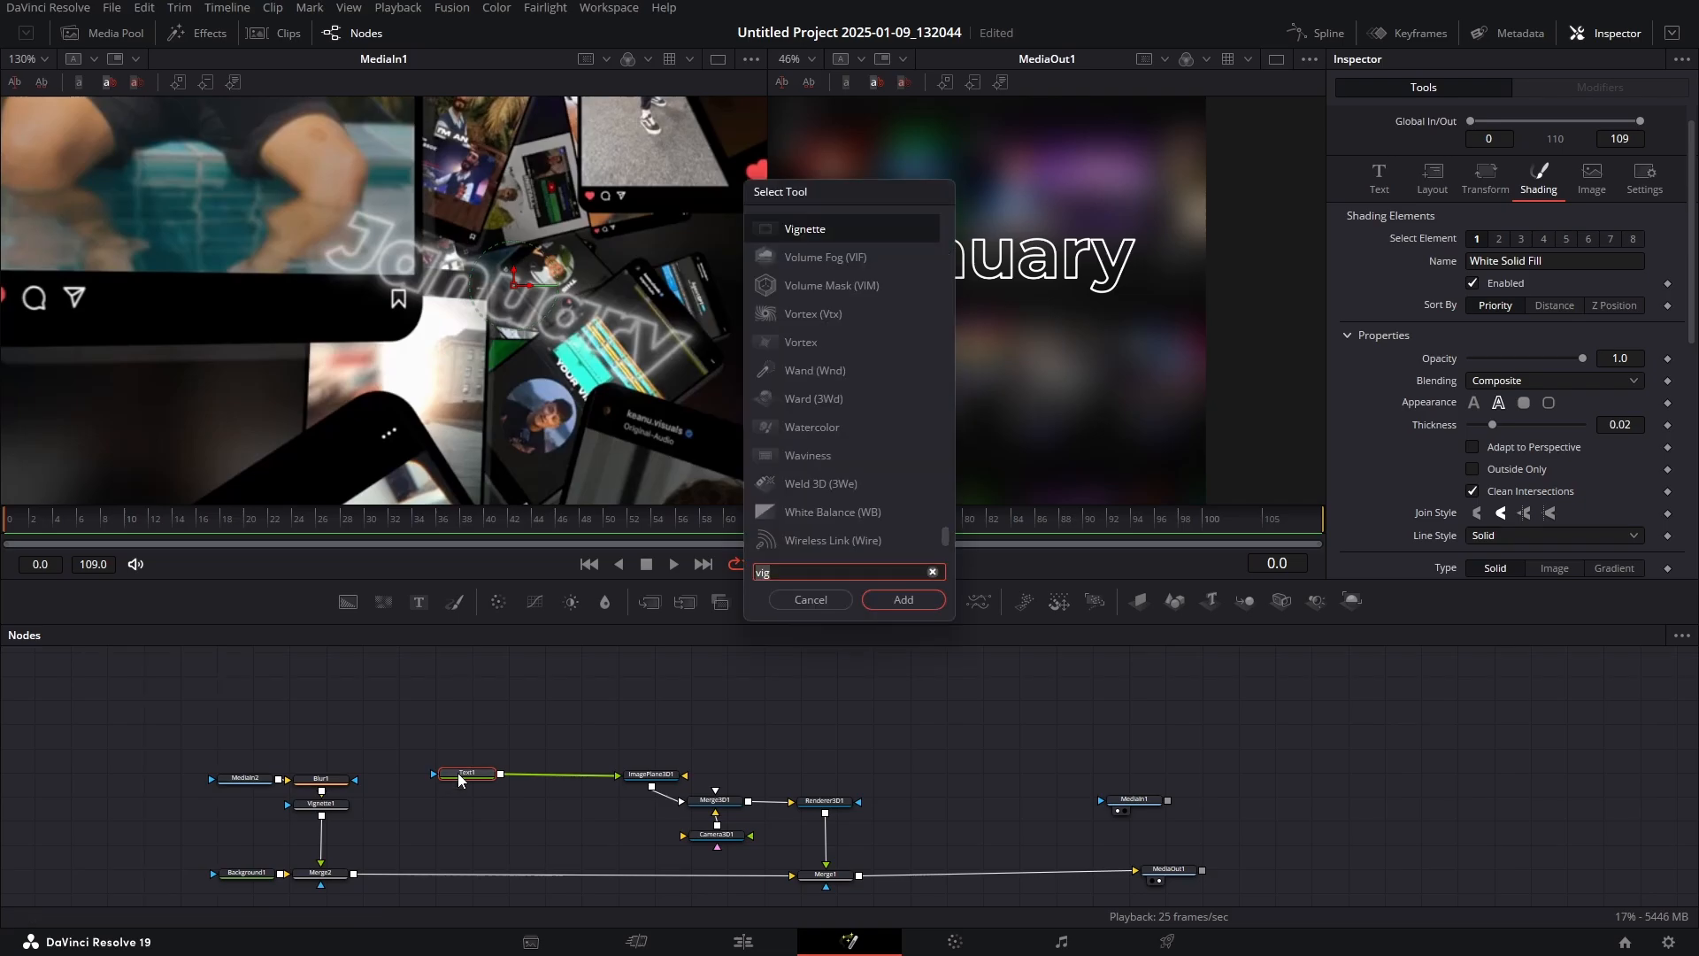
key("BackSpace")
key("BackSpace")
key("BackSpace")
type("soft")
key("Return")
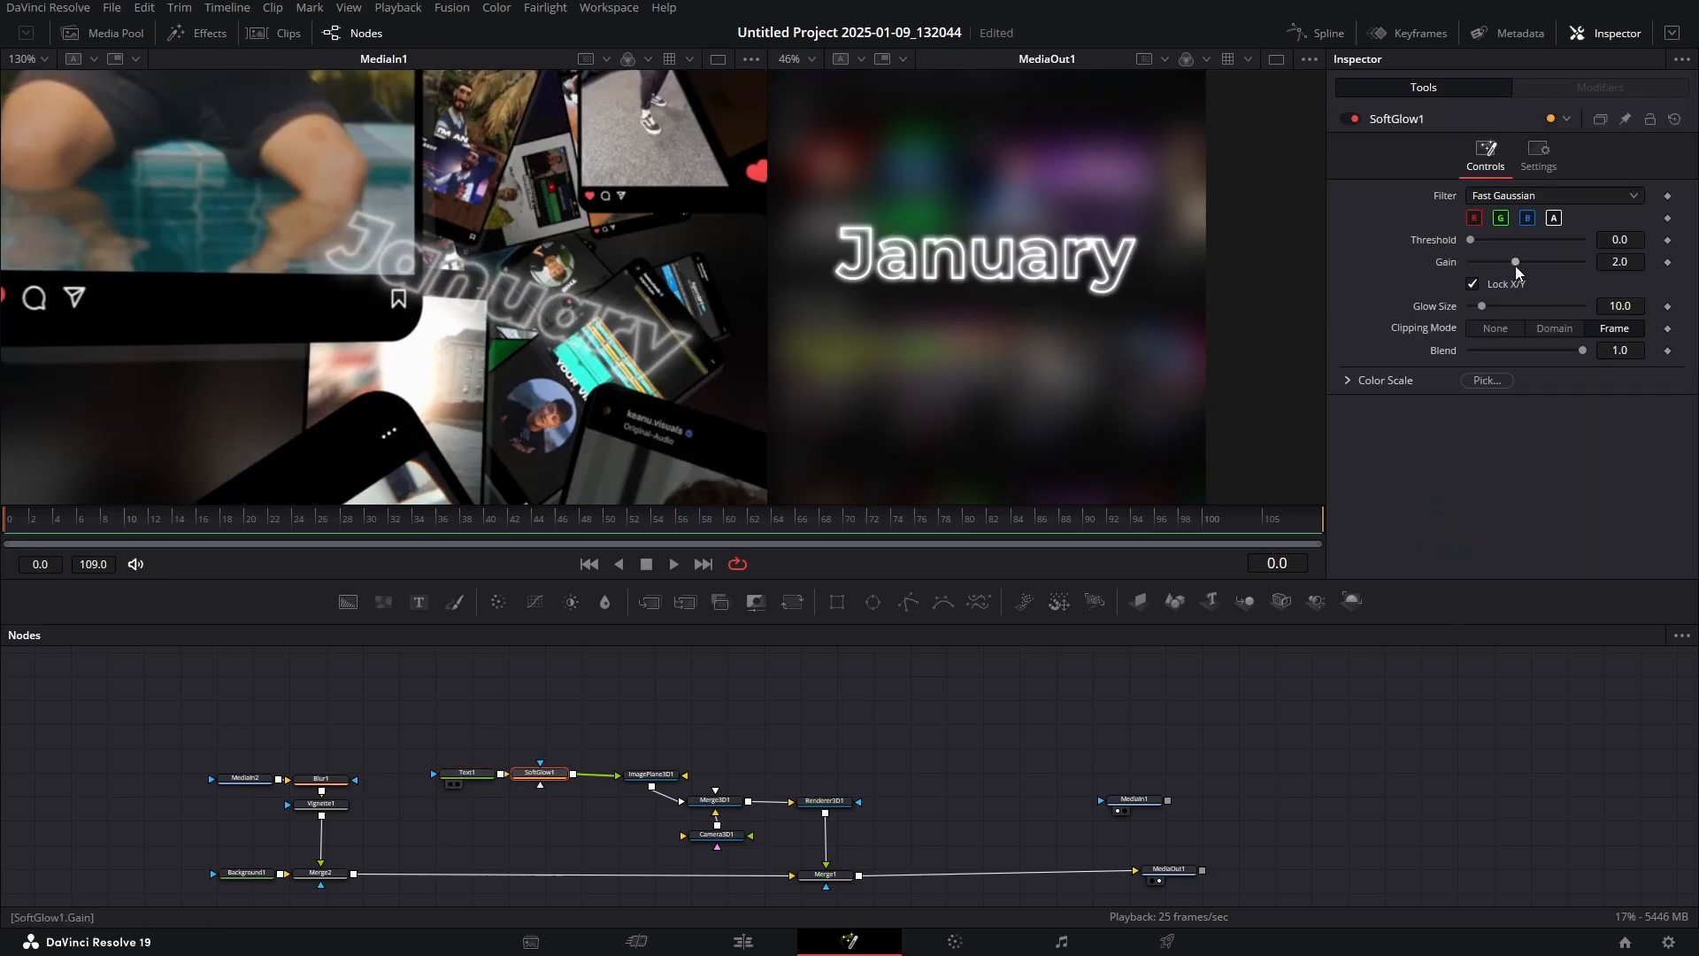
Reduce SoftGlow1's gain to about 0.98, with a glow size of 48, and move ImagePlane3D1 closer to SoftGlow1
mouse_move(1511, 263)
left_mouse_down()
mouse_move(1480, 264)
mouse_move(1525, 305)
mouse_move(1487, 264)
left_mouse_up()
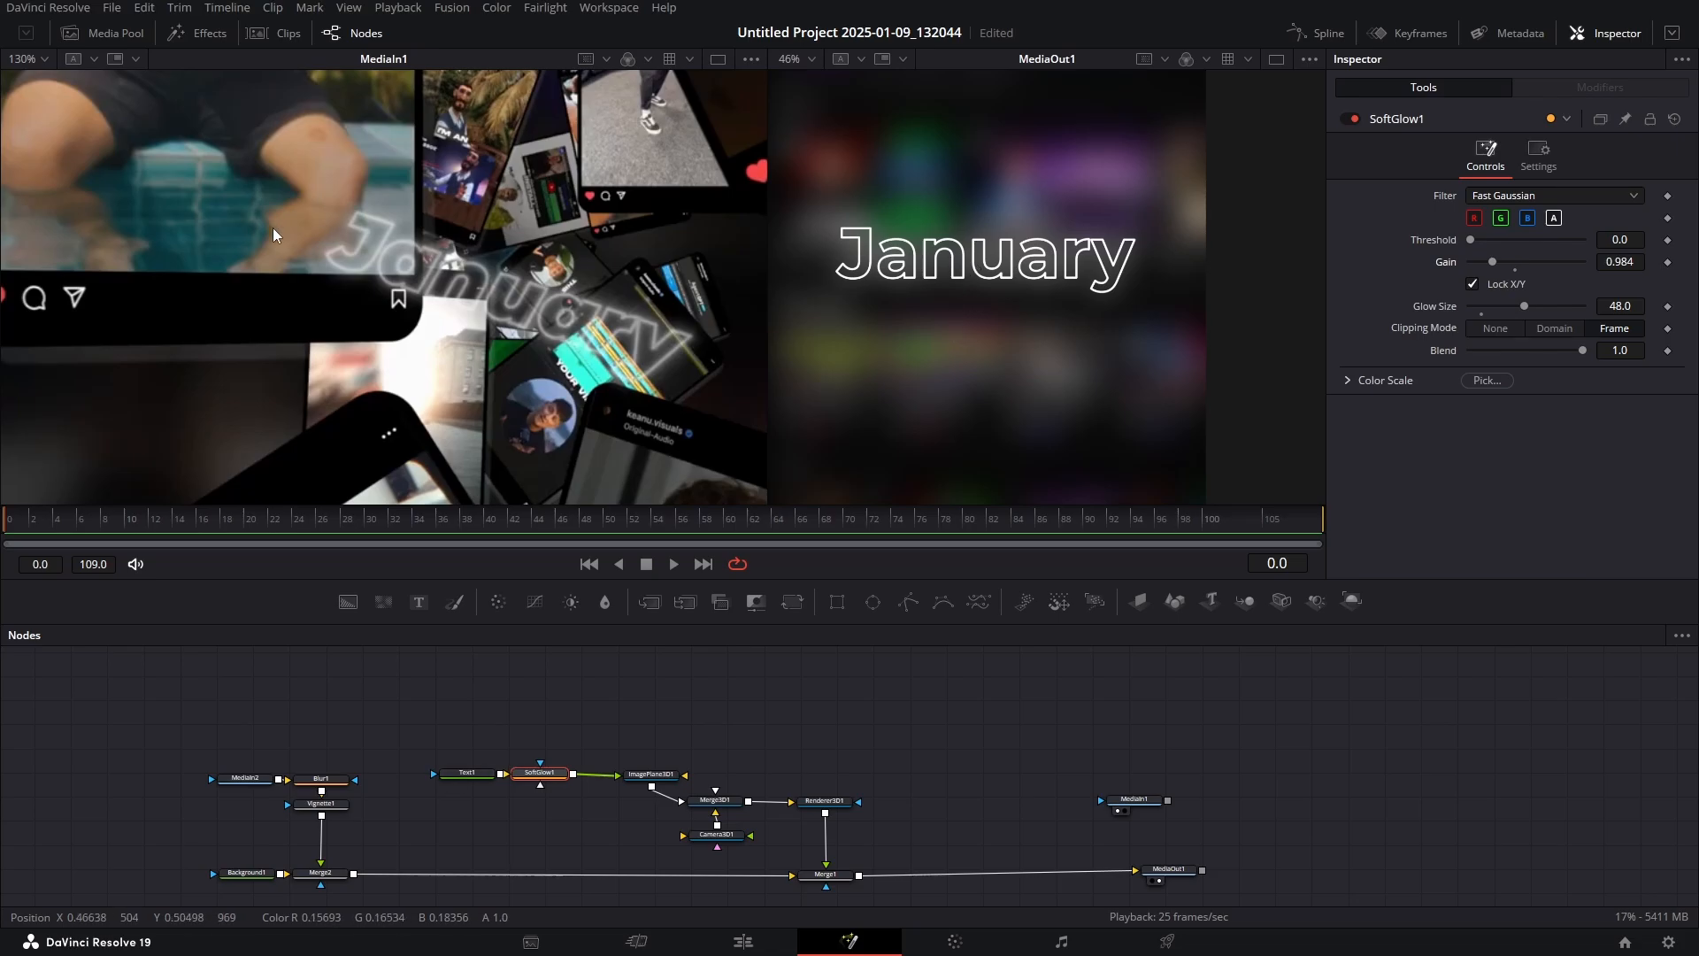
left_click(651, 775)
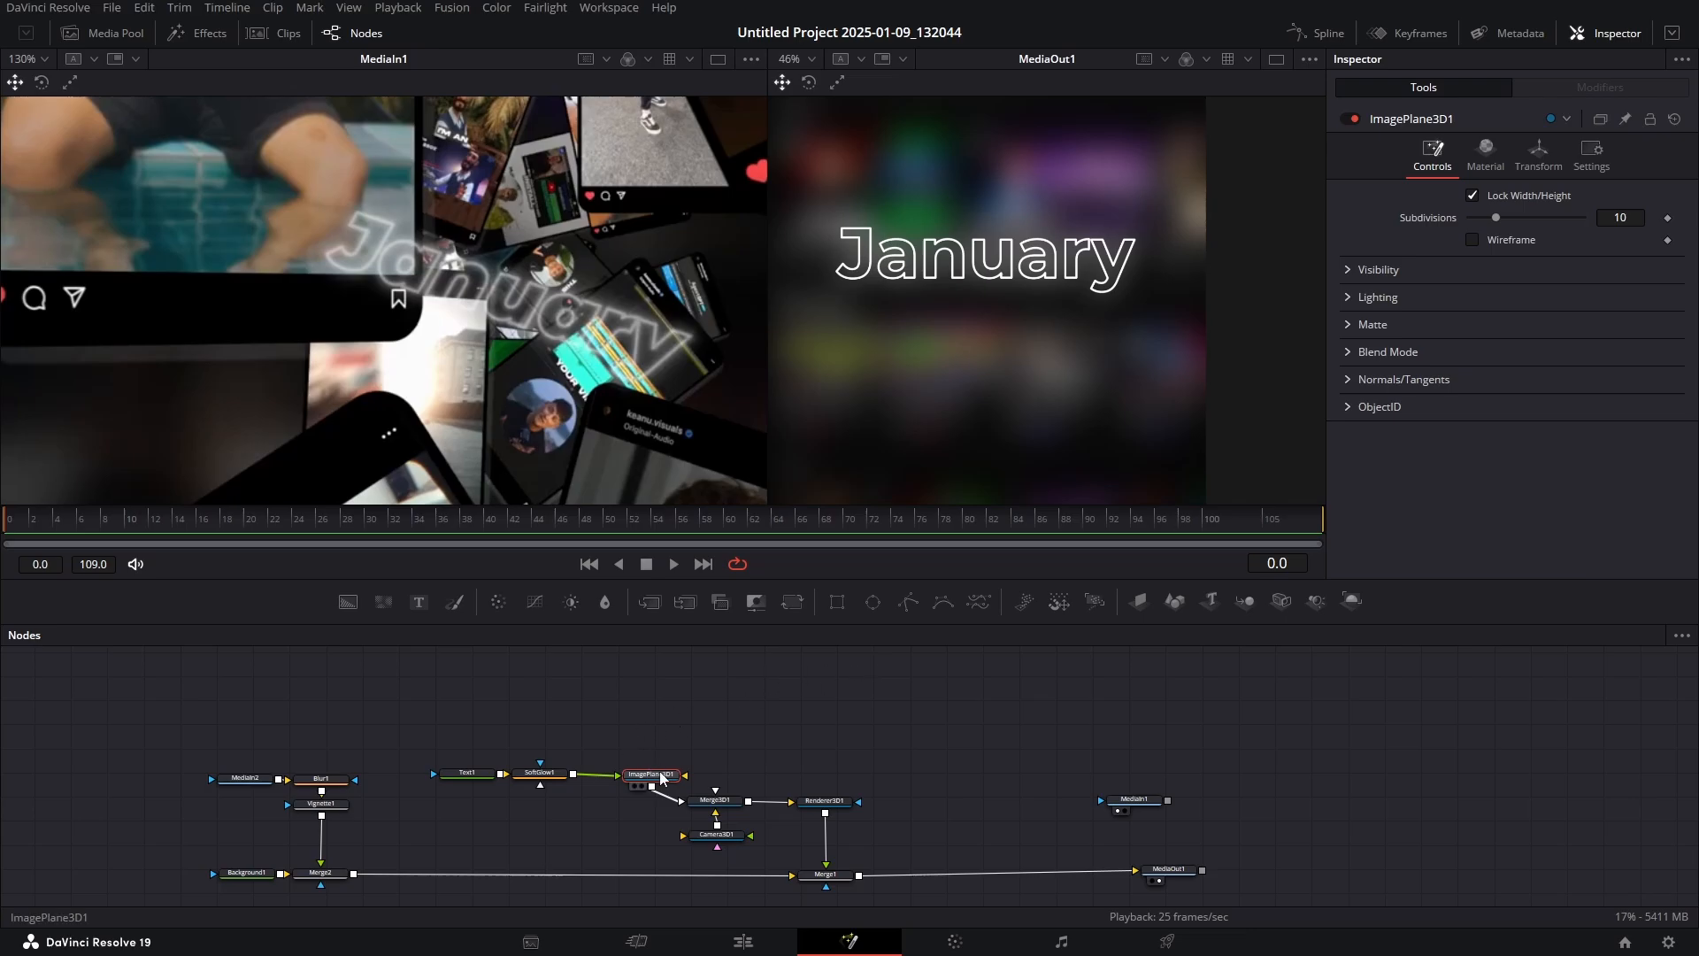
left_click_drag(660, 783, 639, 776)
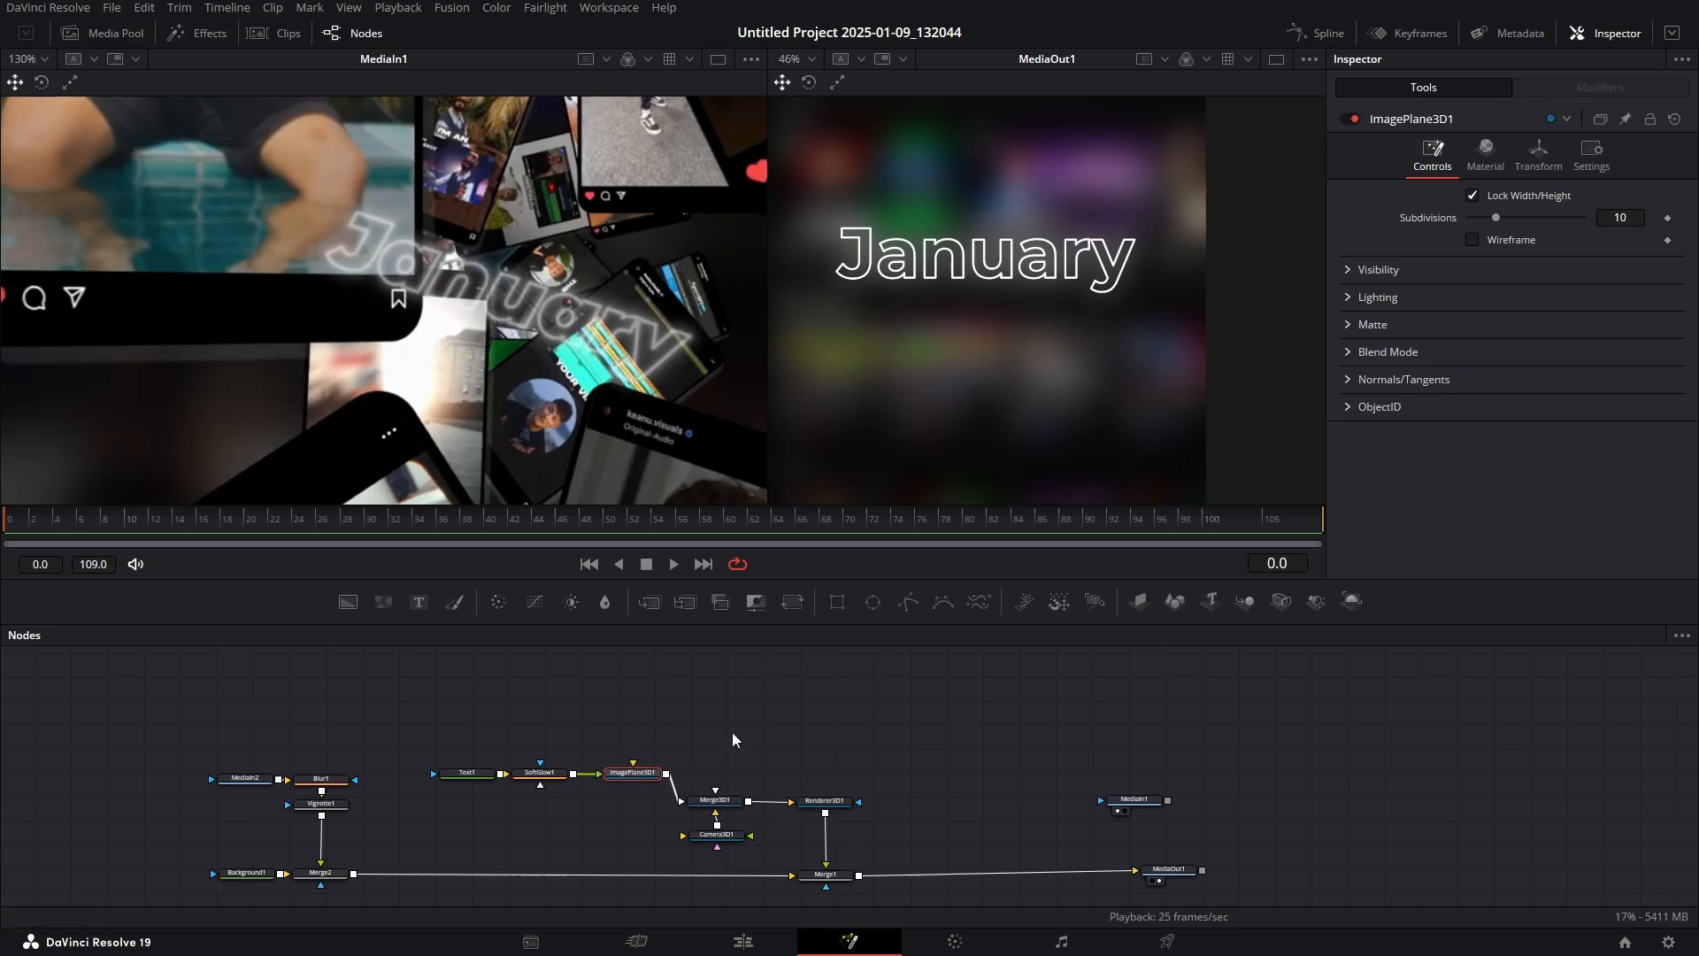
Set ImagePlane3D1's Z rotation to -20 and go to frame 107 to view the reference's RECAP 2023 text
left_click(1551, 147)
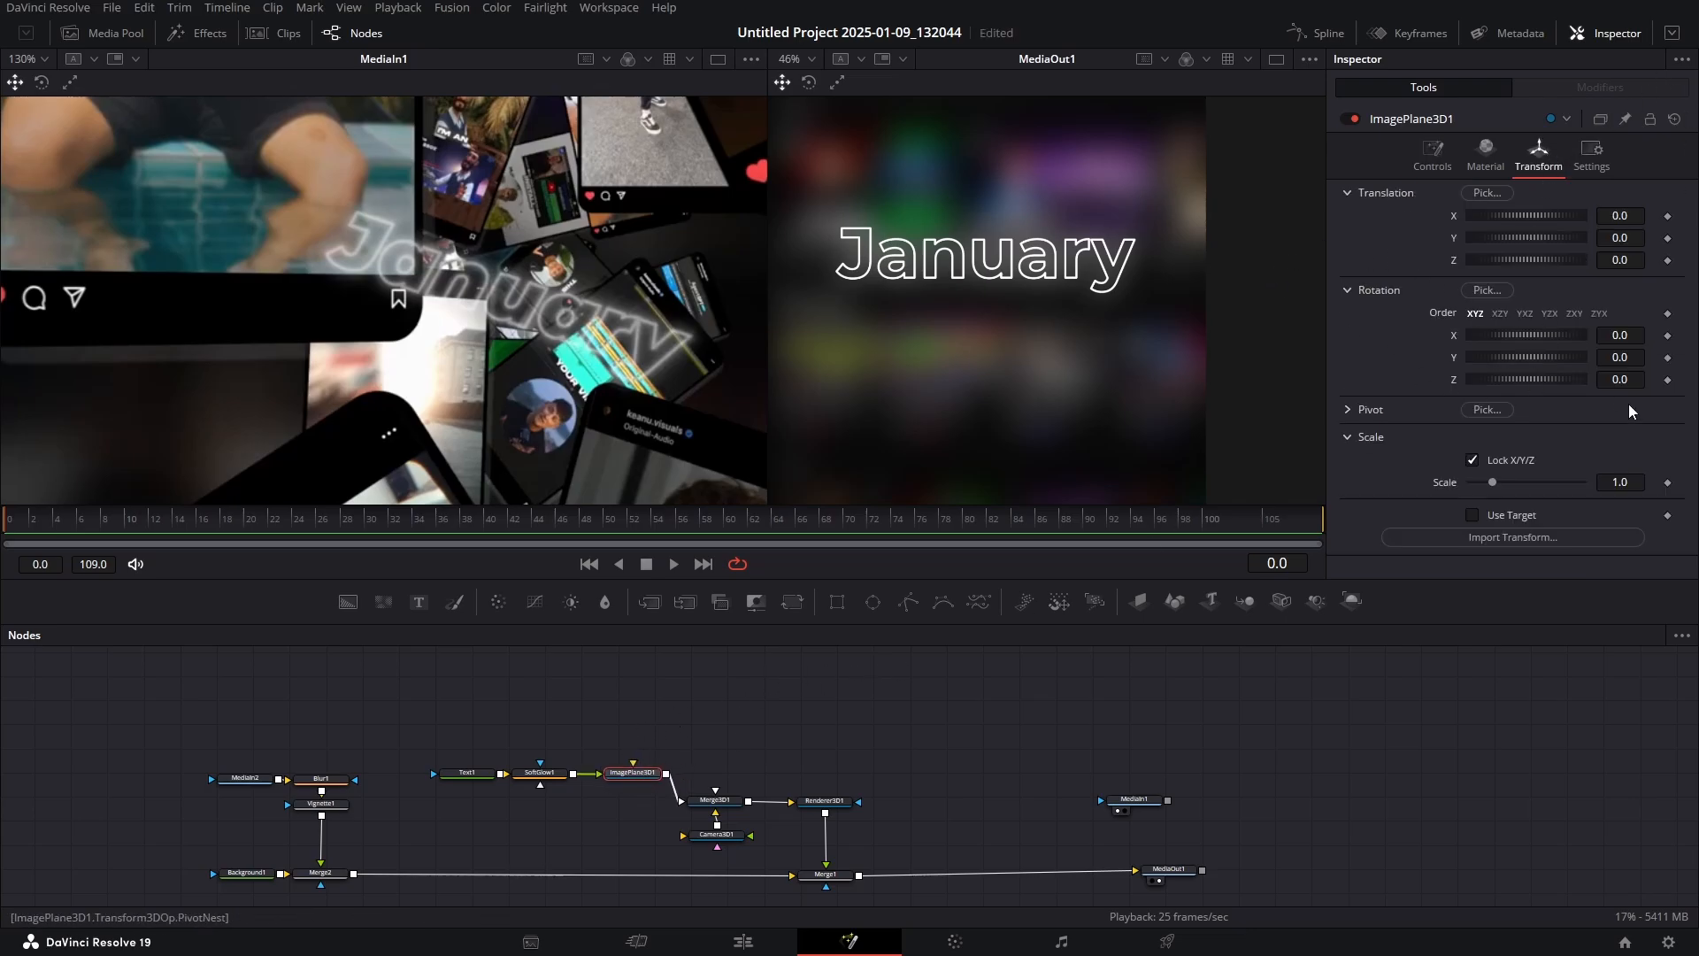
left_click_drag(1543, 377, 1536, 378)
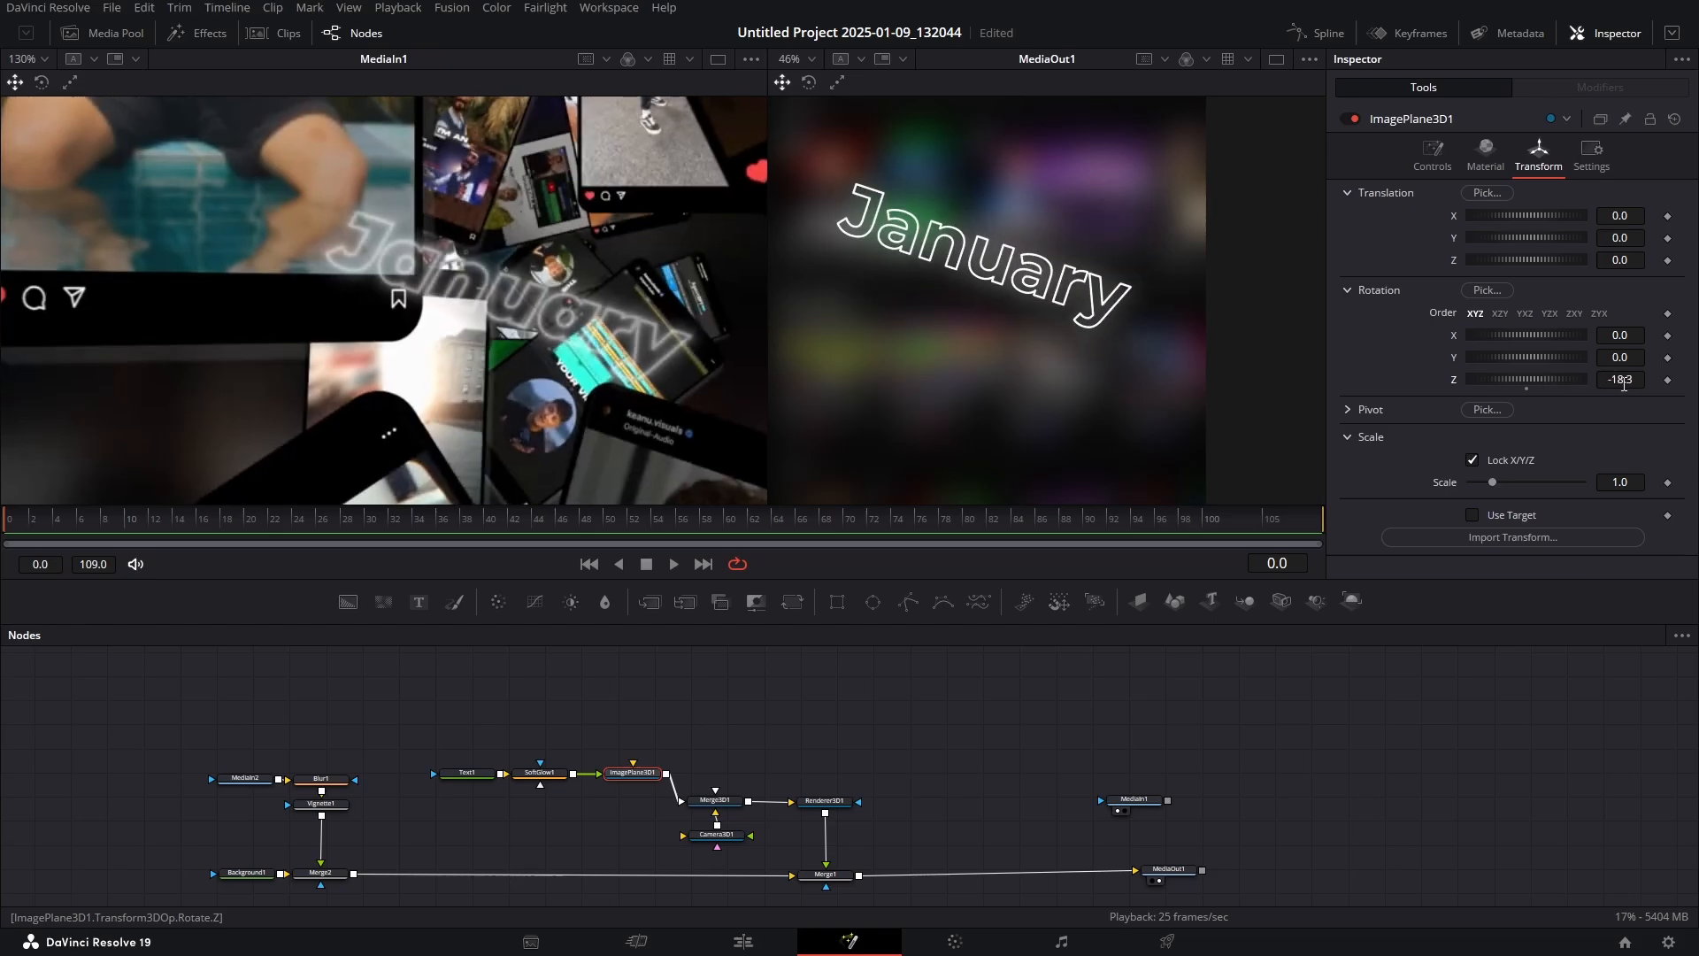
left_click(1624, 381)
type("-20")
key("Tab")
scroll(322, 411, "down", 2)
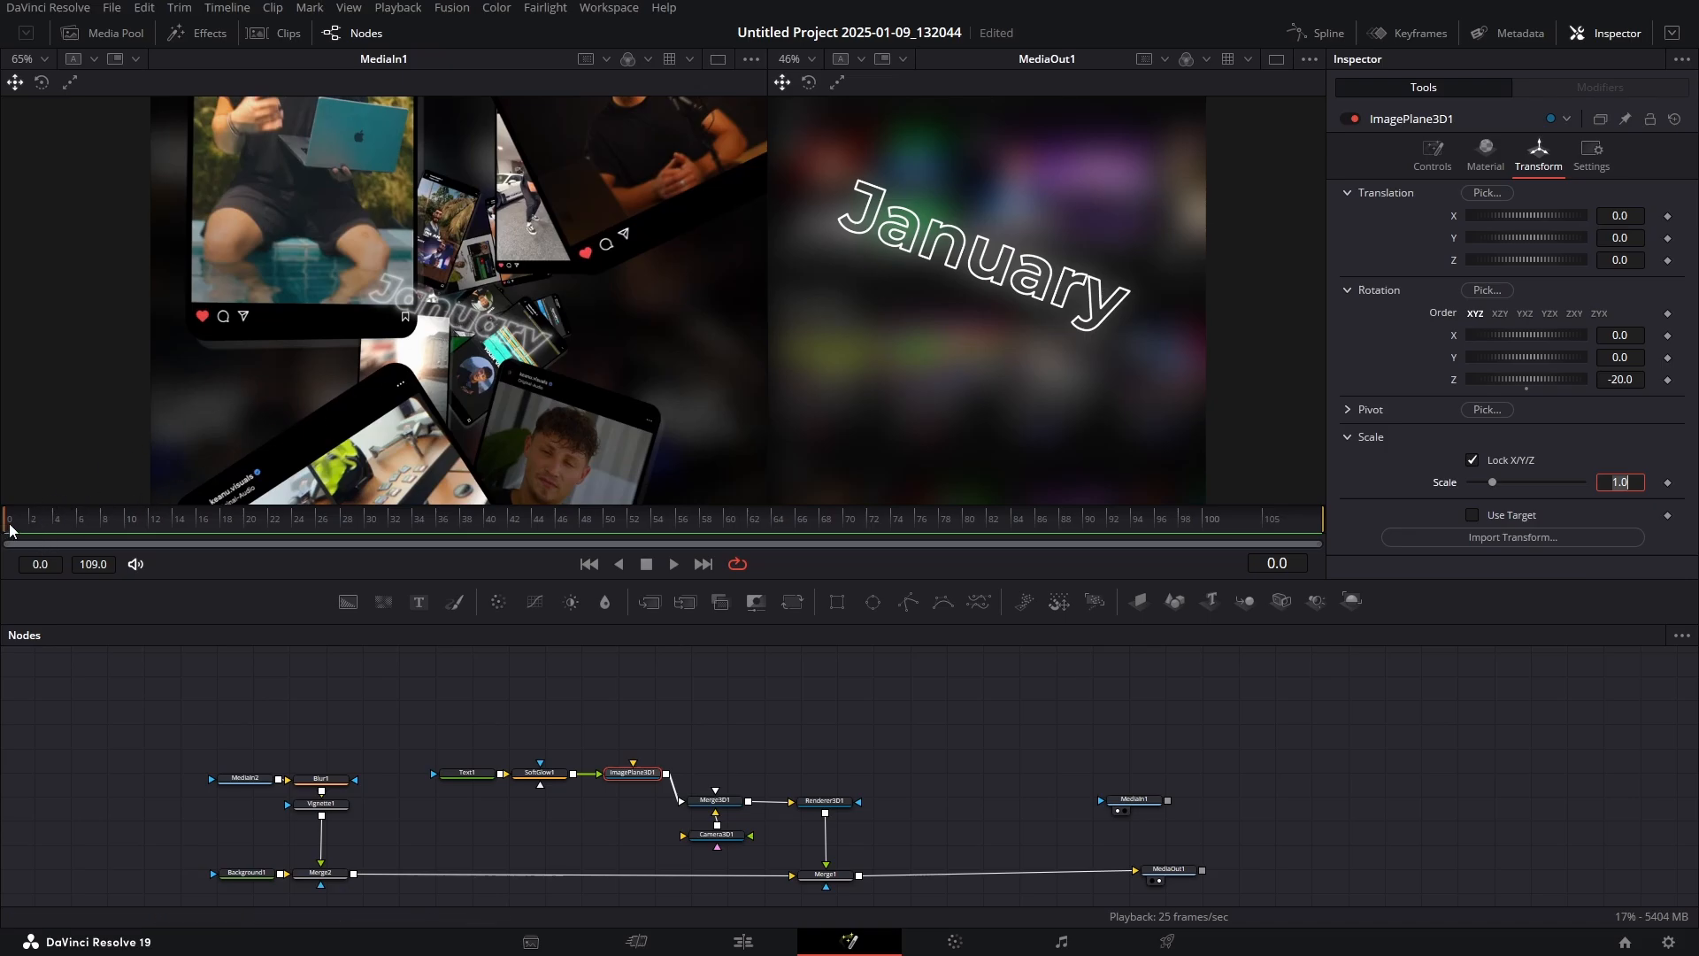
left_click_drag(10, 529, 1298, 538)
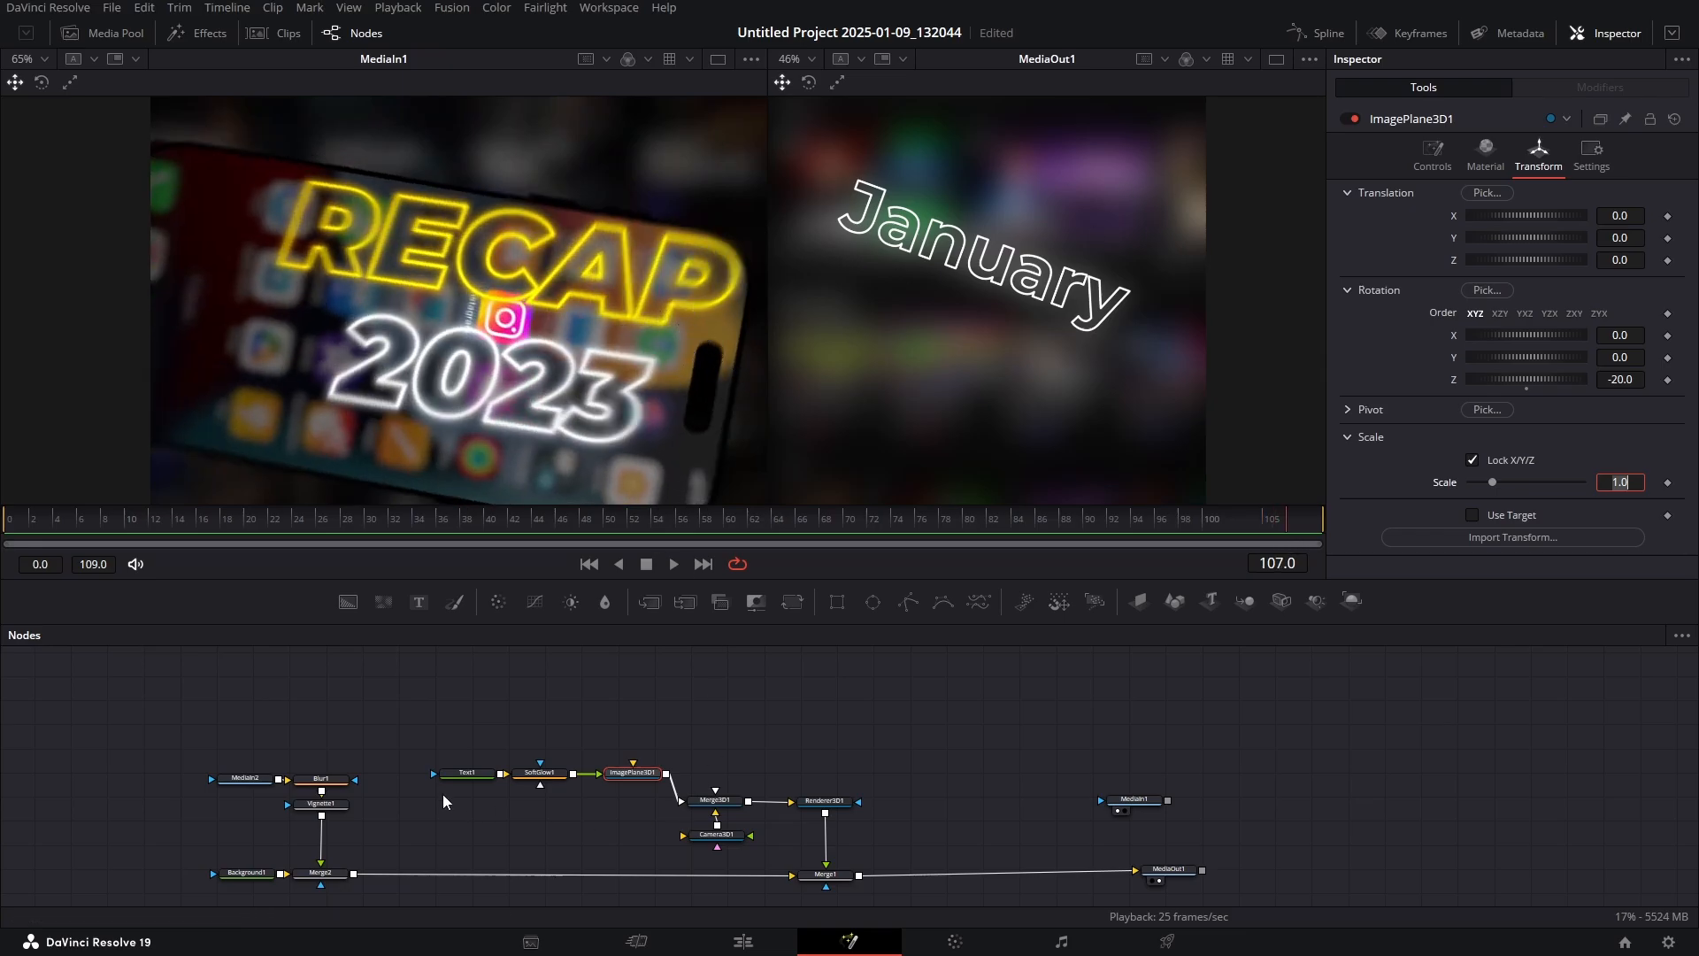
Duplicate the Text1, SoftGlow1 and ImagePlane3D1 chain twelve times, stacking the copies in rows above the original
left_click_drag(436, 720, 641, 797)
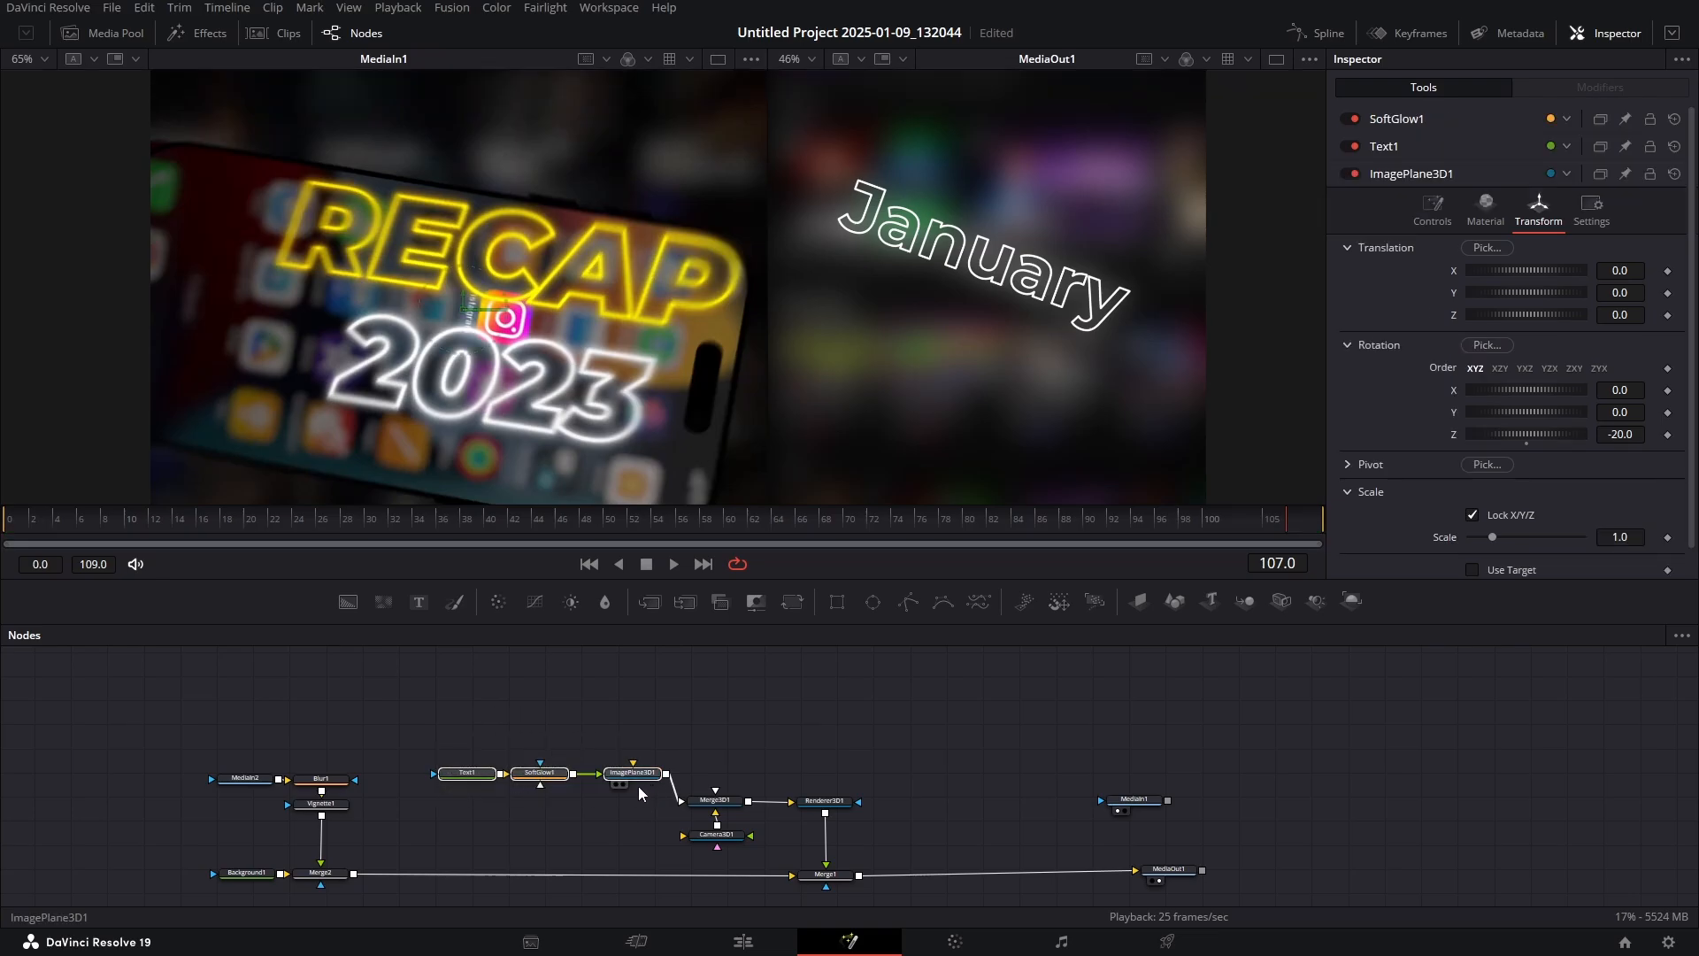
left_click(469, 730)
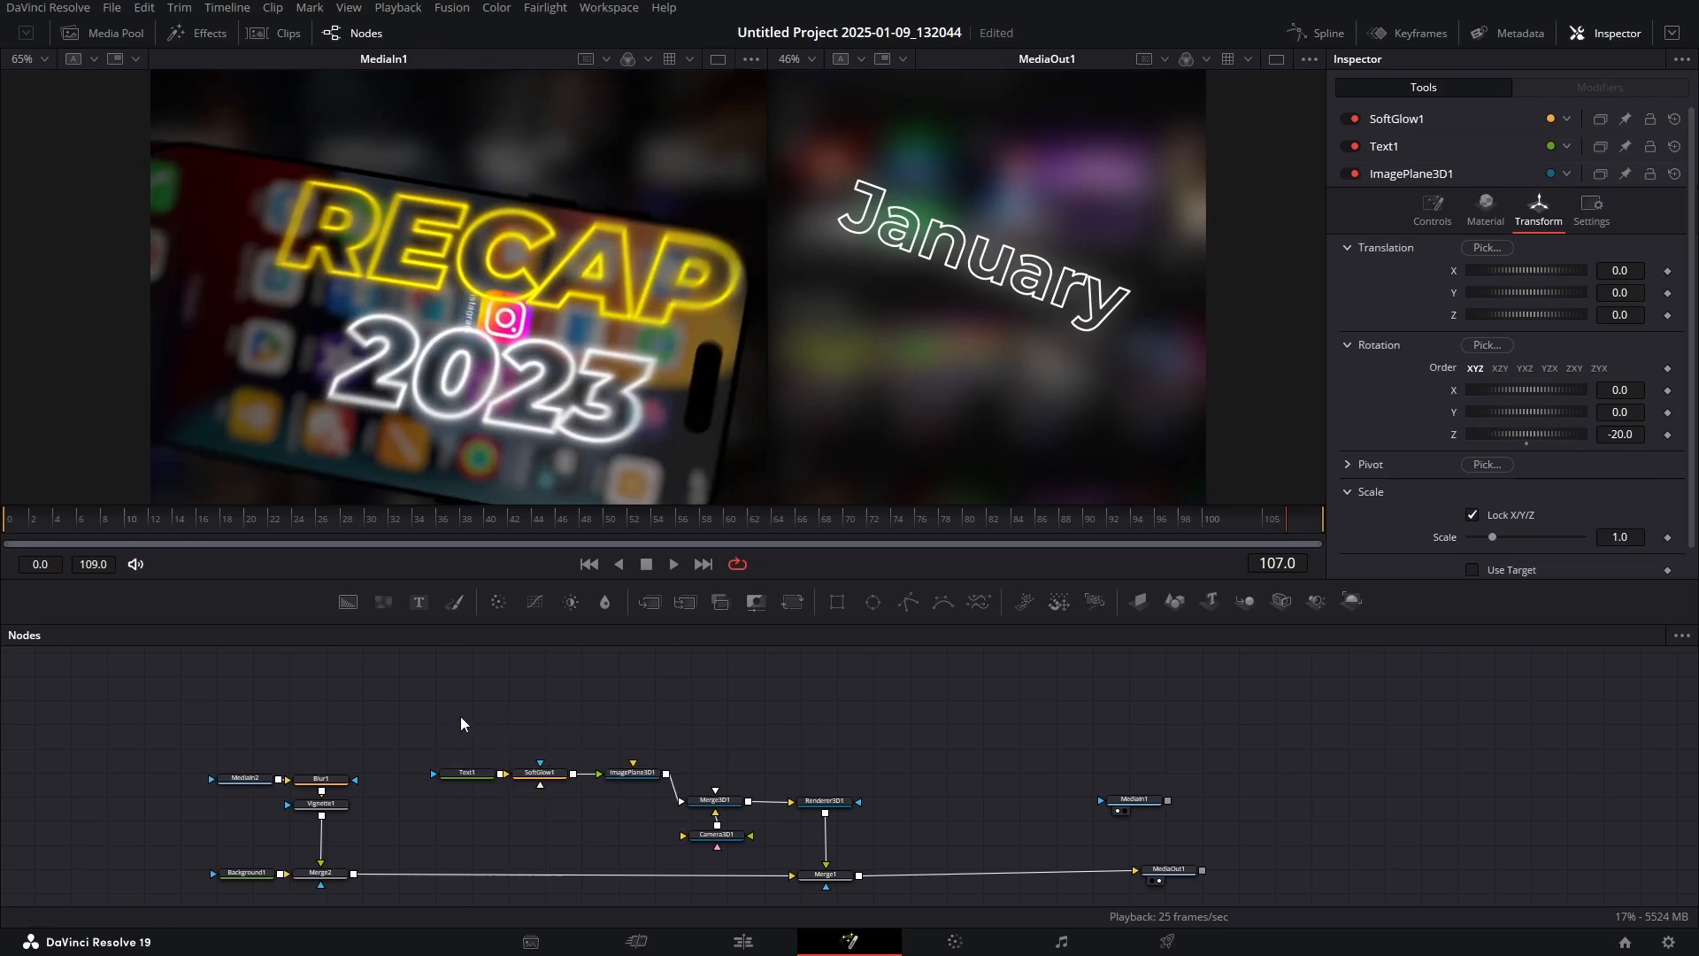
left_click_drag(461, 715, 411, 846)
key("ctrl+v")
key("ctrl+v")
key("ctrl+v")
key("ctrl+v")
key("ctrl+v")
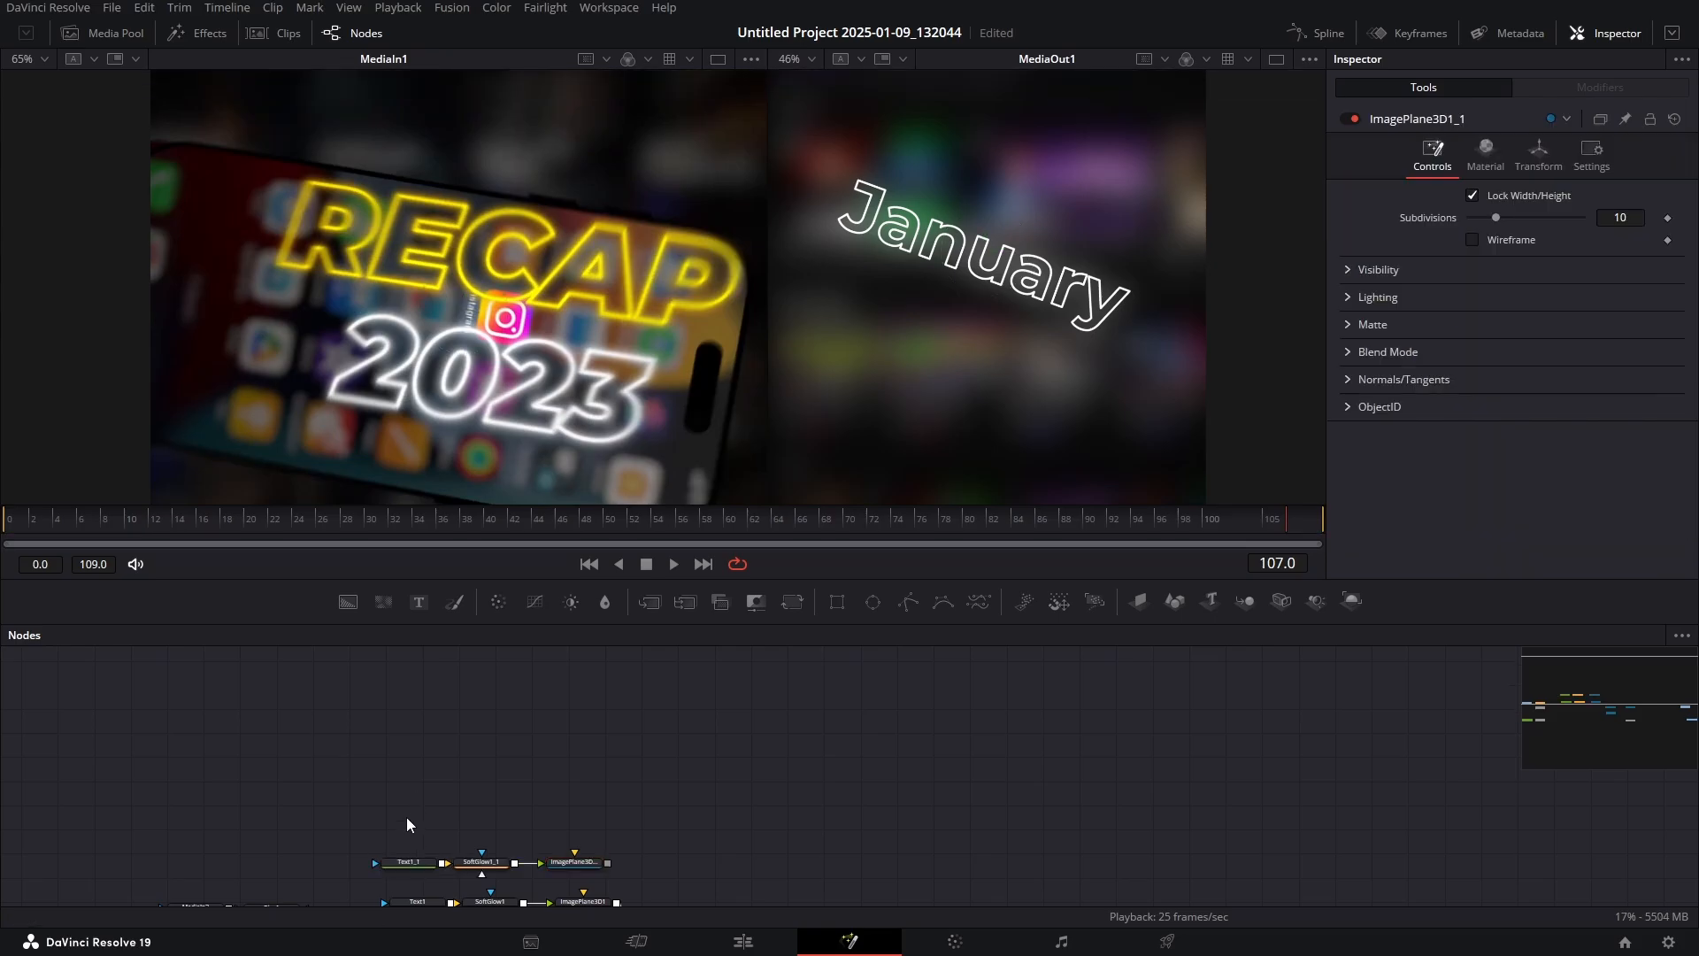
key("ctrl+v")
key("ctrl+v")
key("ctrl+v")
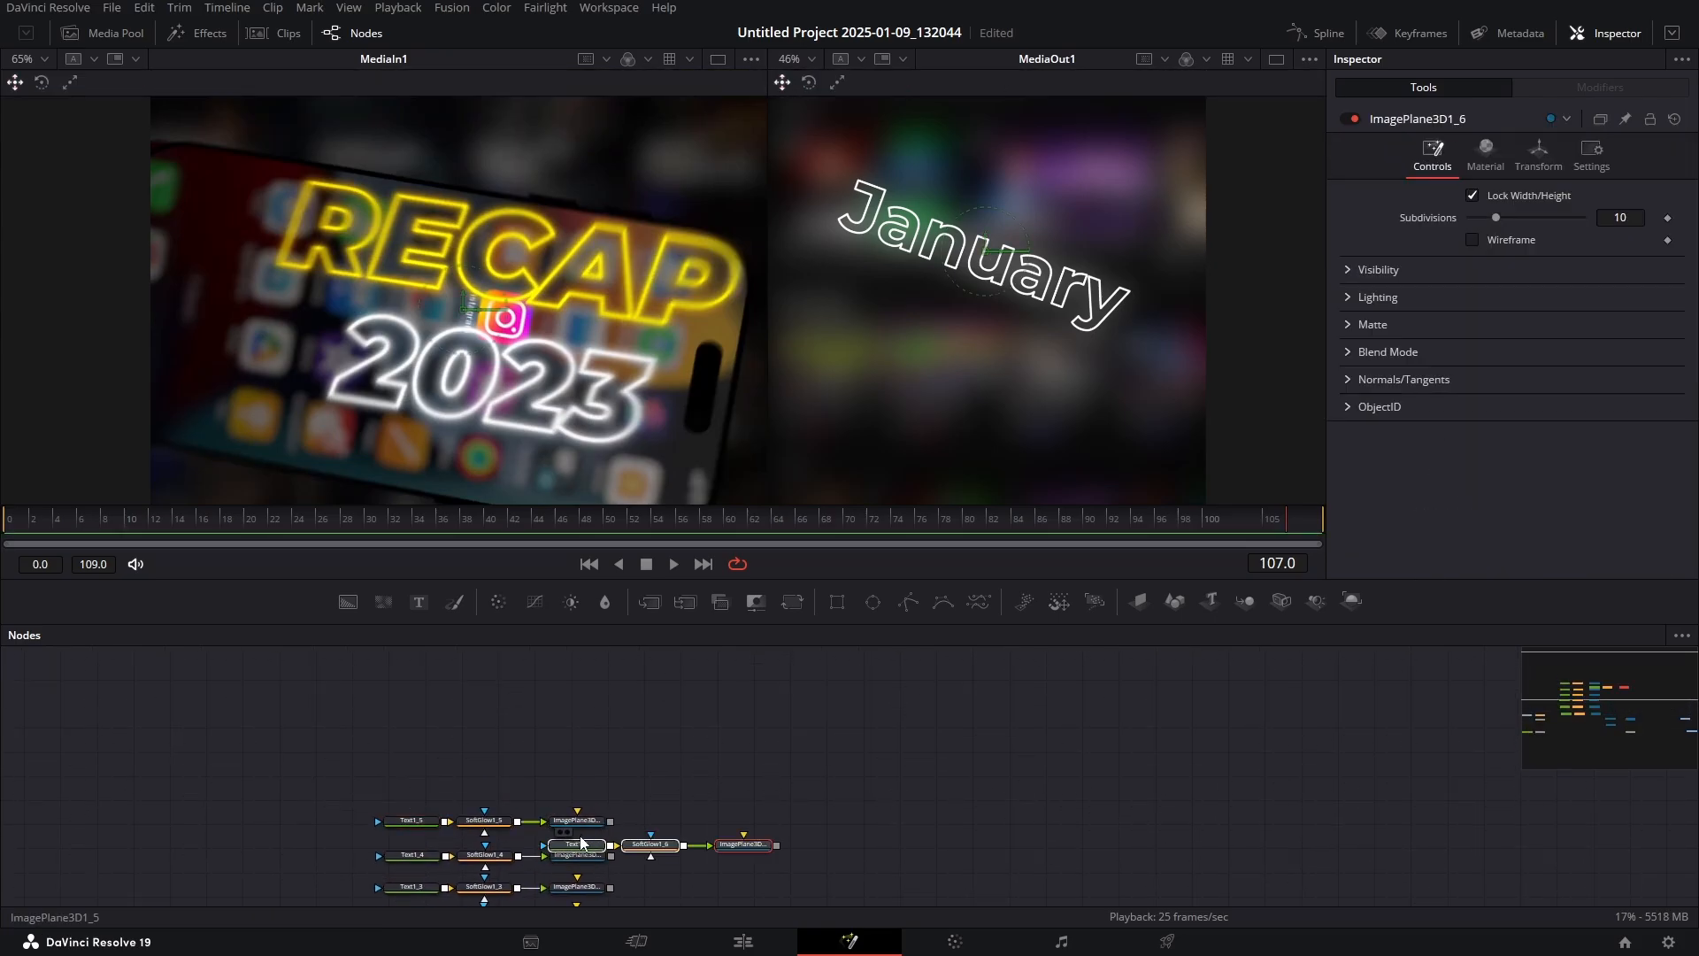
key("ctrl+v")
key("ctrl+v")
key("ctrl+v")
key("ctrl+v")
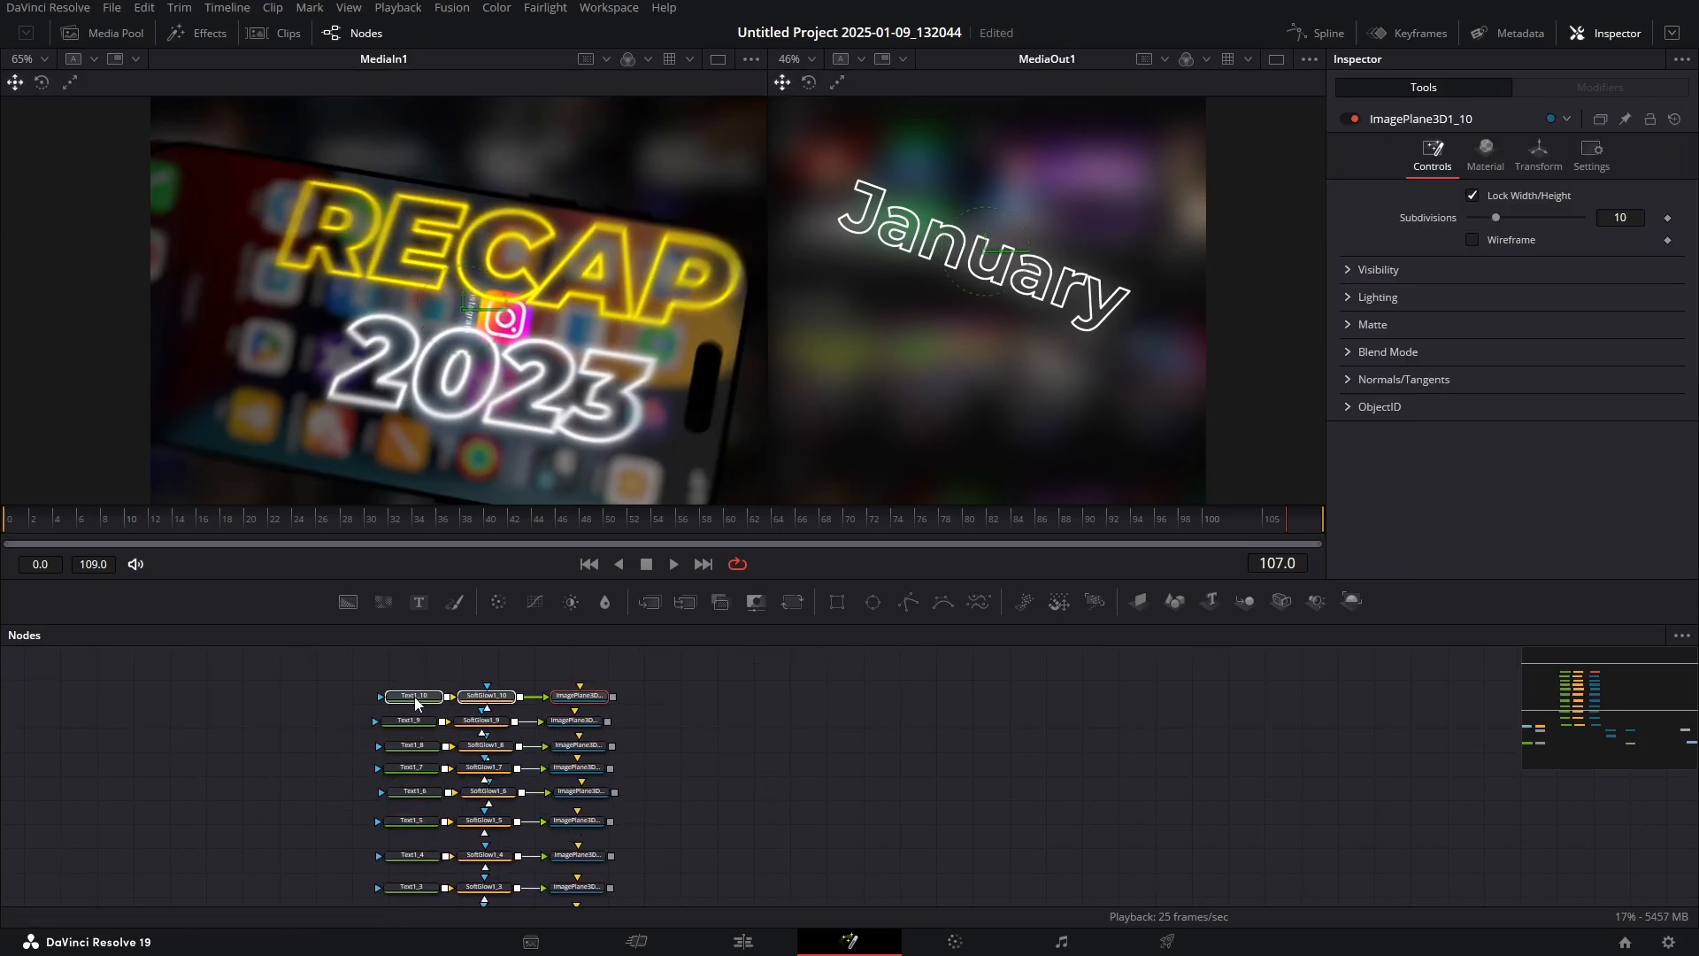
left_click_drag(687, 727, 693, 810)
left_click_drag(556, 791, 390, 732)
scroll(332, 761, "down", 3)
left_click(332, 761)
scroll(423, 832, "down", 1)
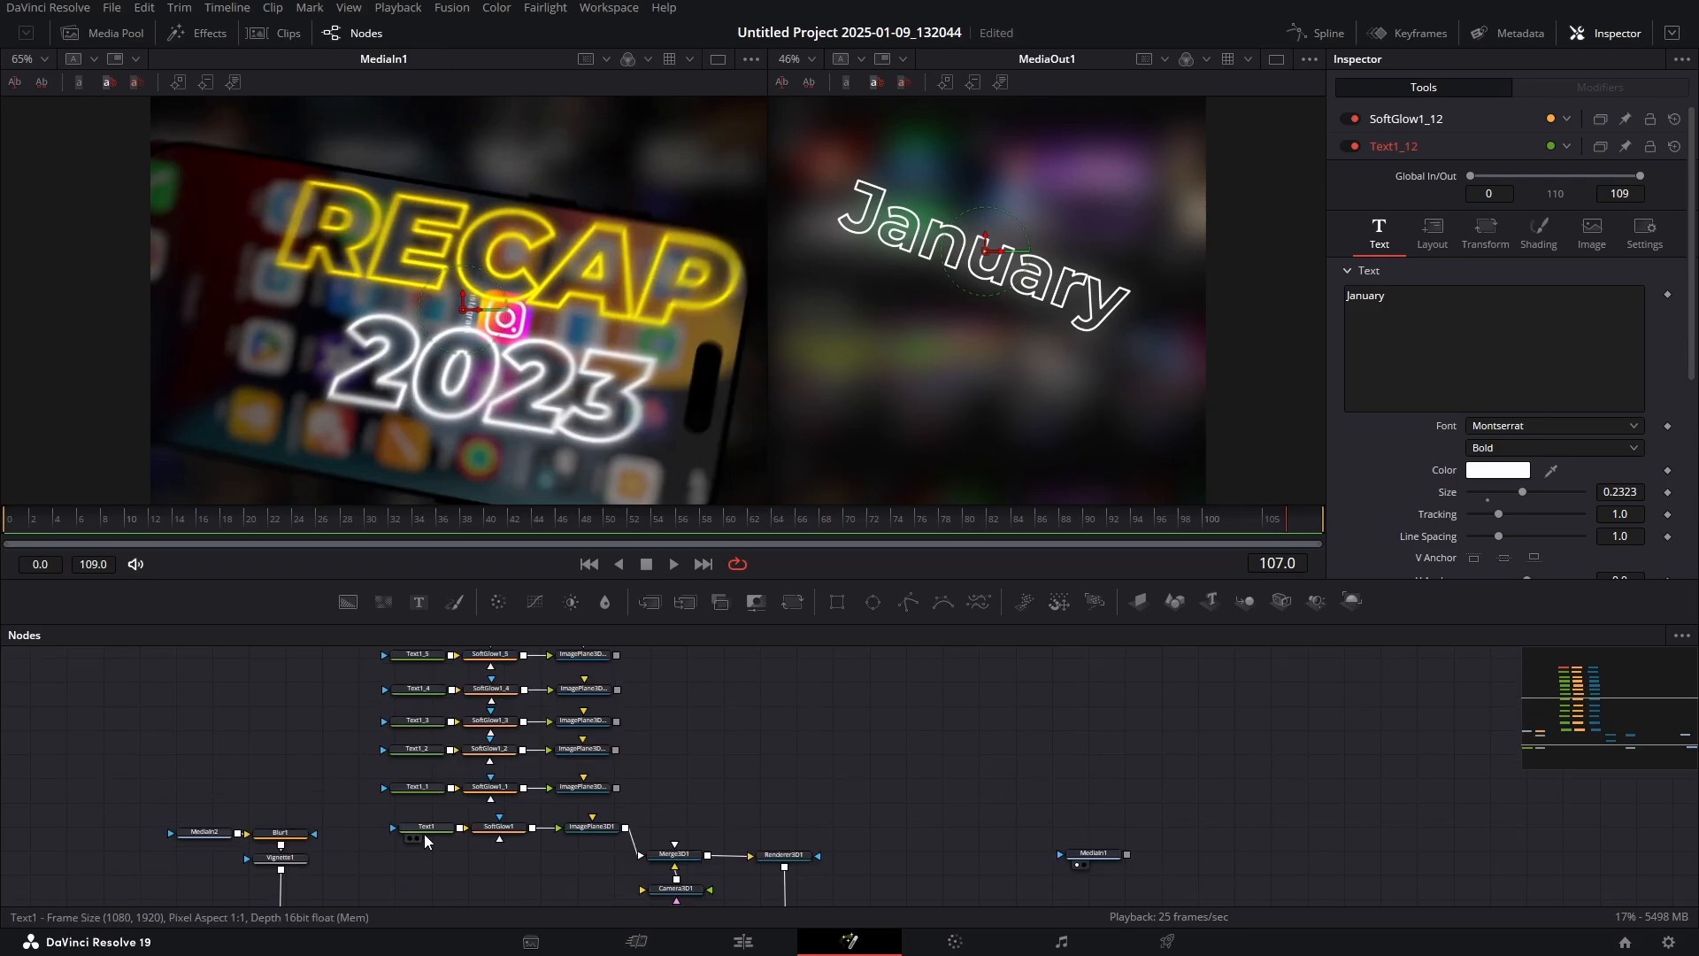
Connect the outputs of all twelve duplicated image planes to Merge3D1
scroll(423, 832, "up", 5)
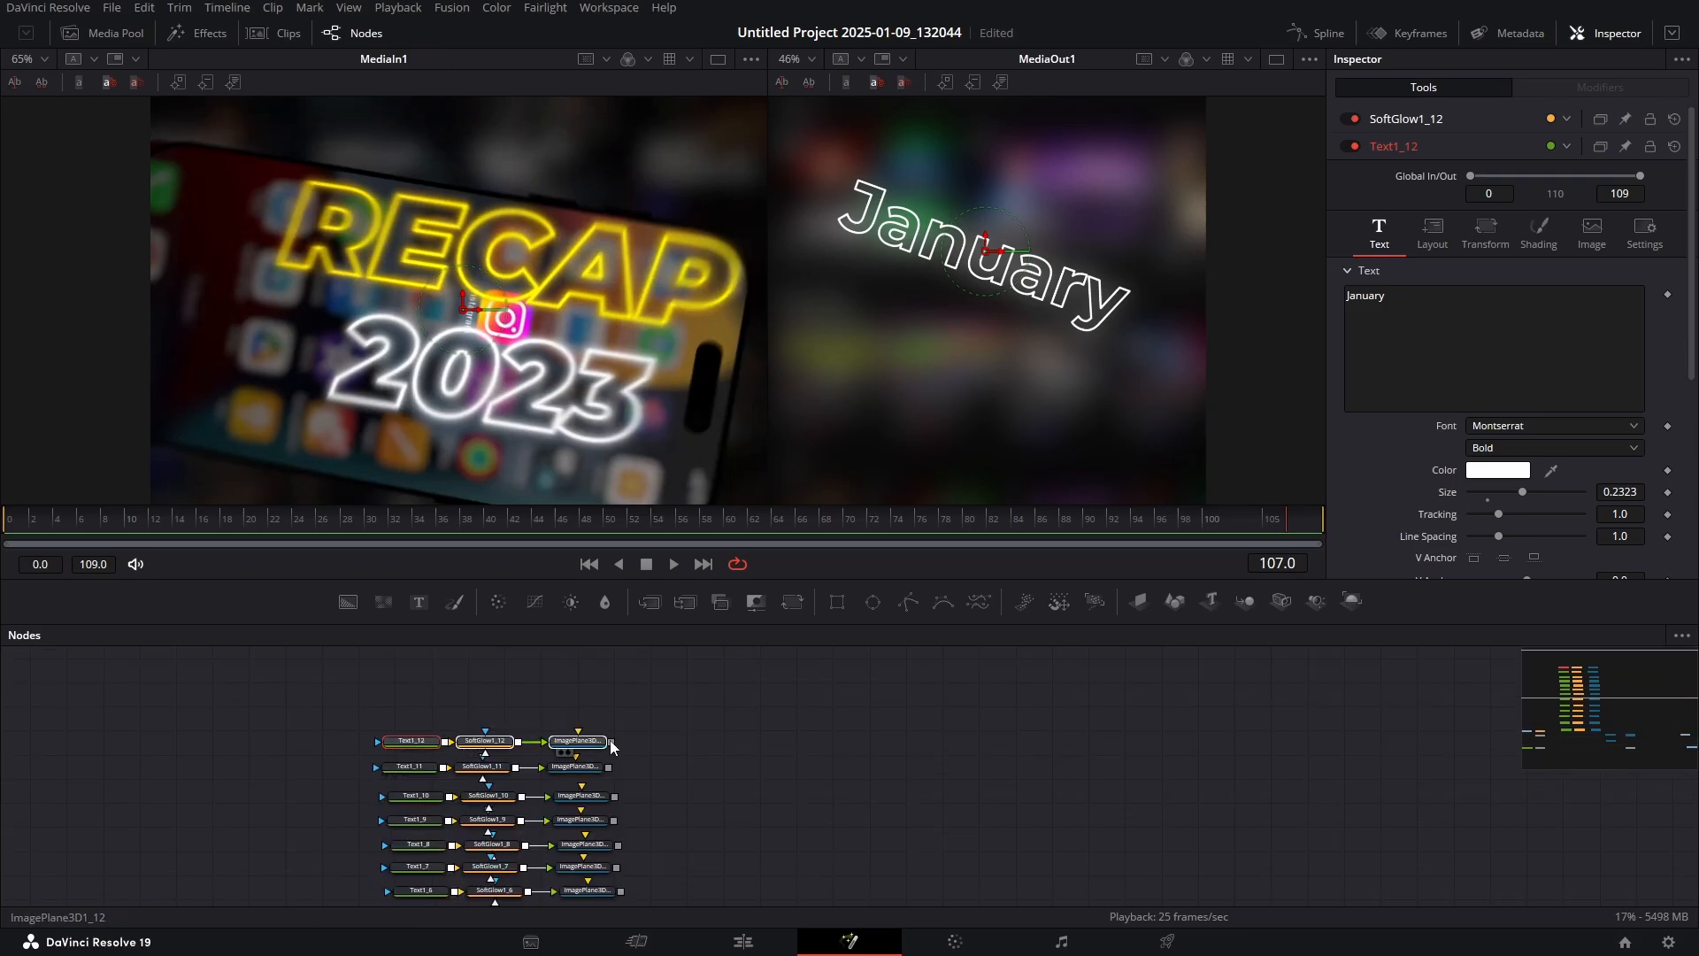
scroll(655, 741, "down", 3)
scroll(681, 802, "down", 2)
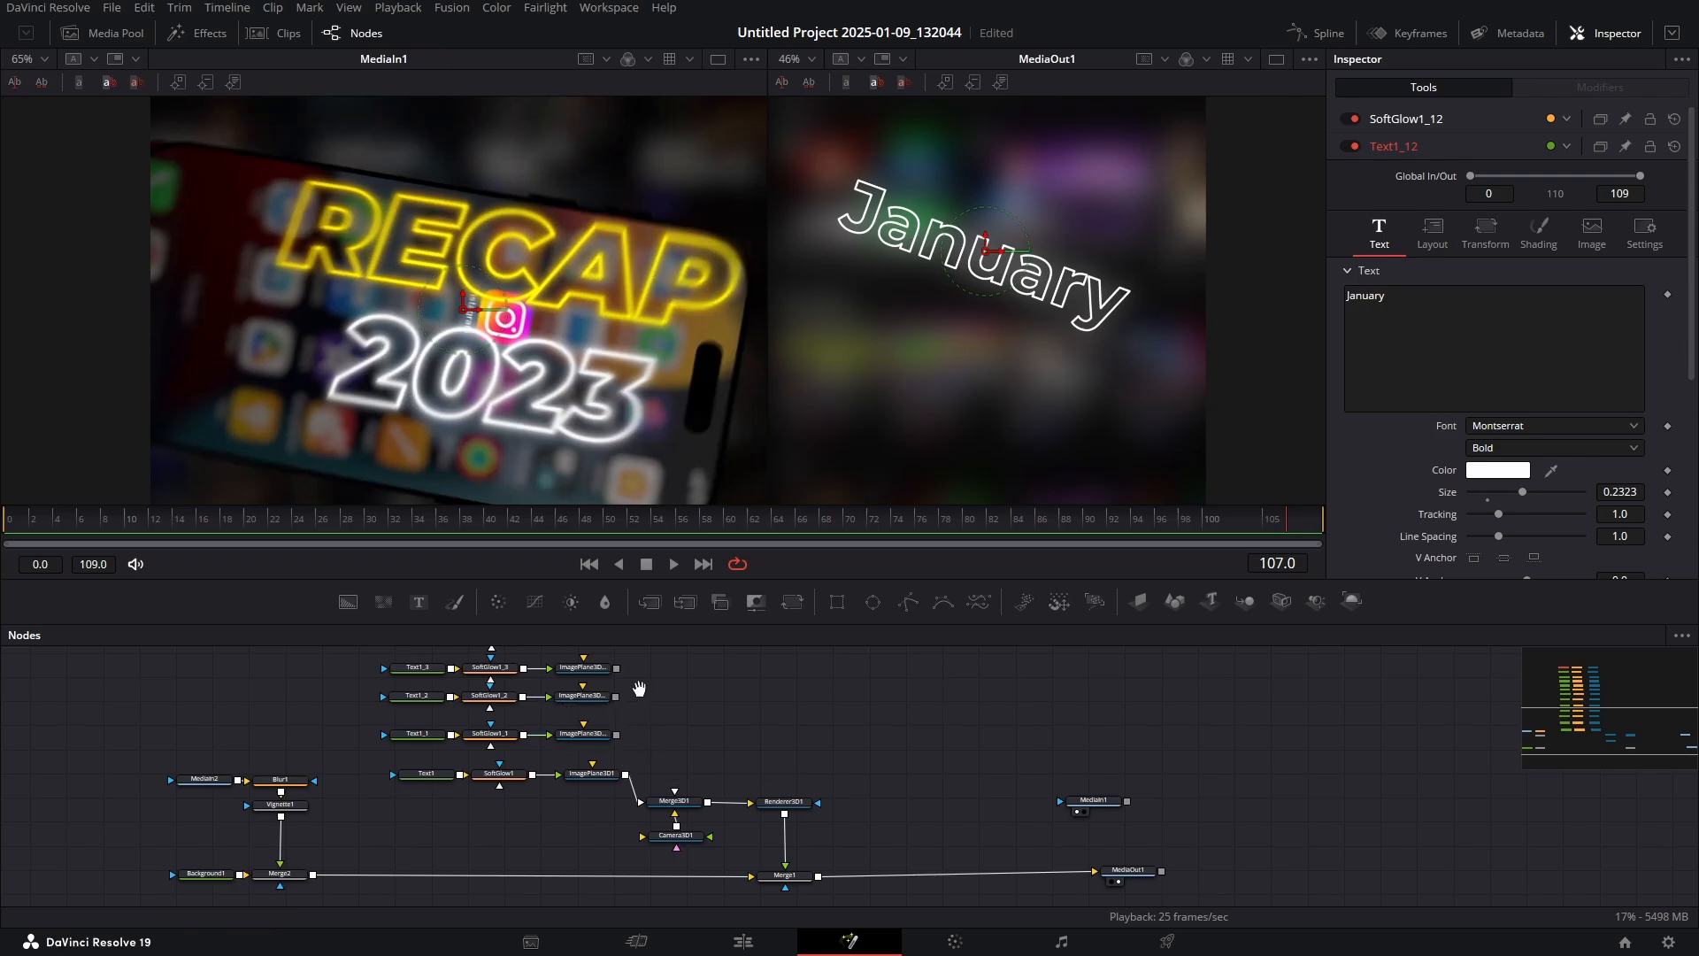
left_click_drag(639, 689, 616, 747)
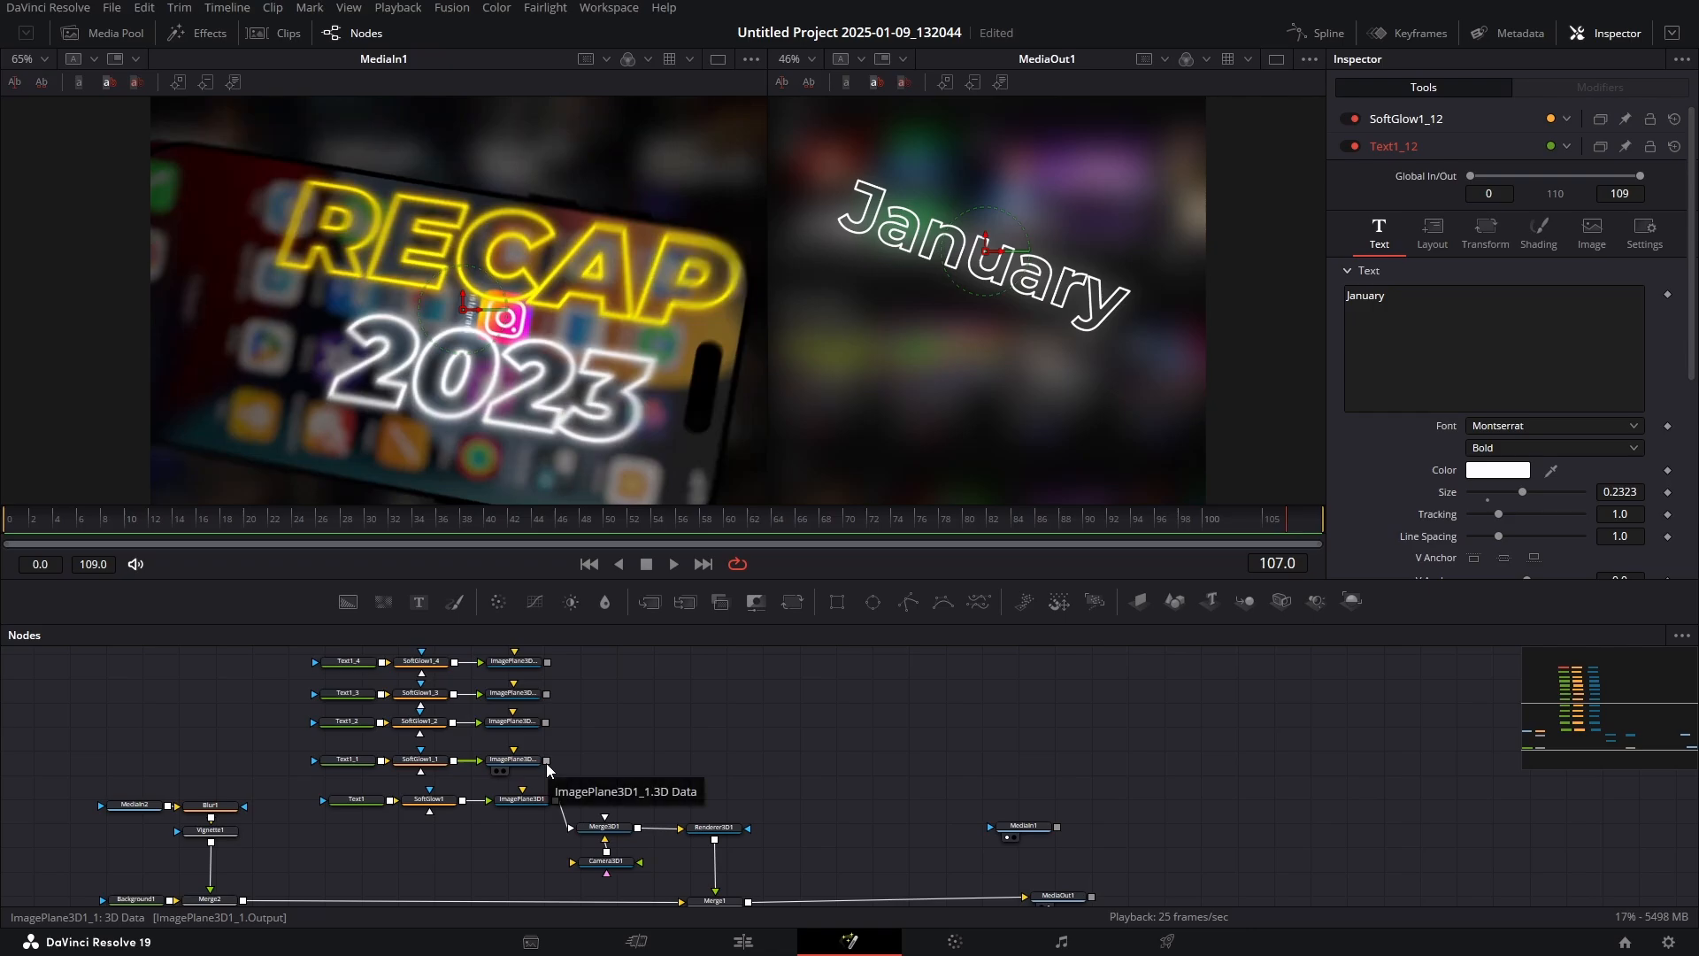
left_click_drag(546, 761, 604, 832)
left_click_drag(545, 722, 605, 829)
left_click_drag(546, 694, 605, 827)
left_click_drag(547, 662, 606, 830)
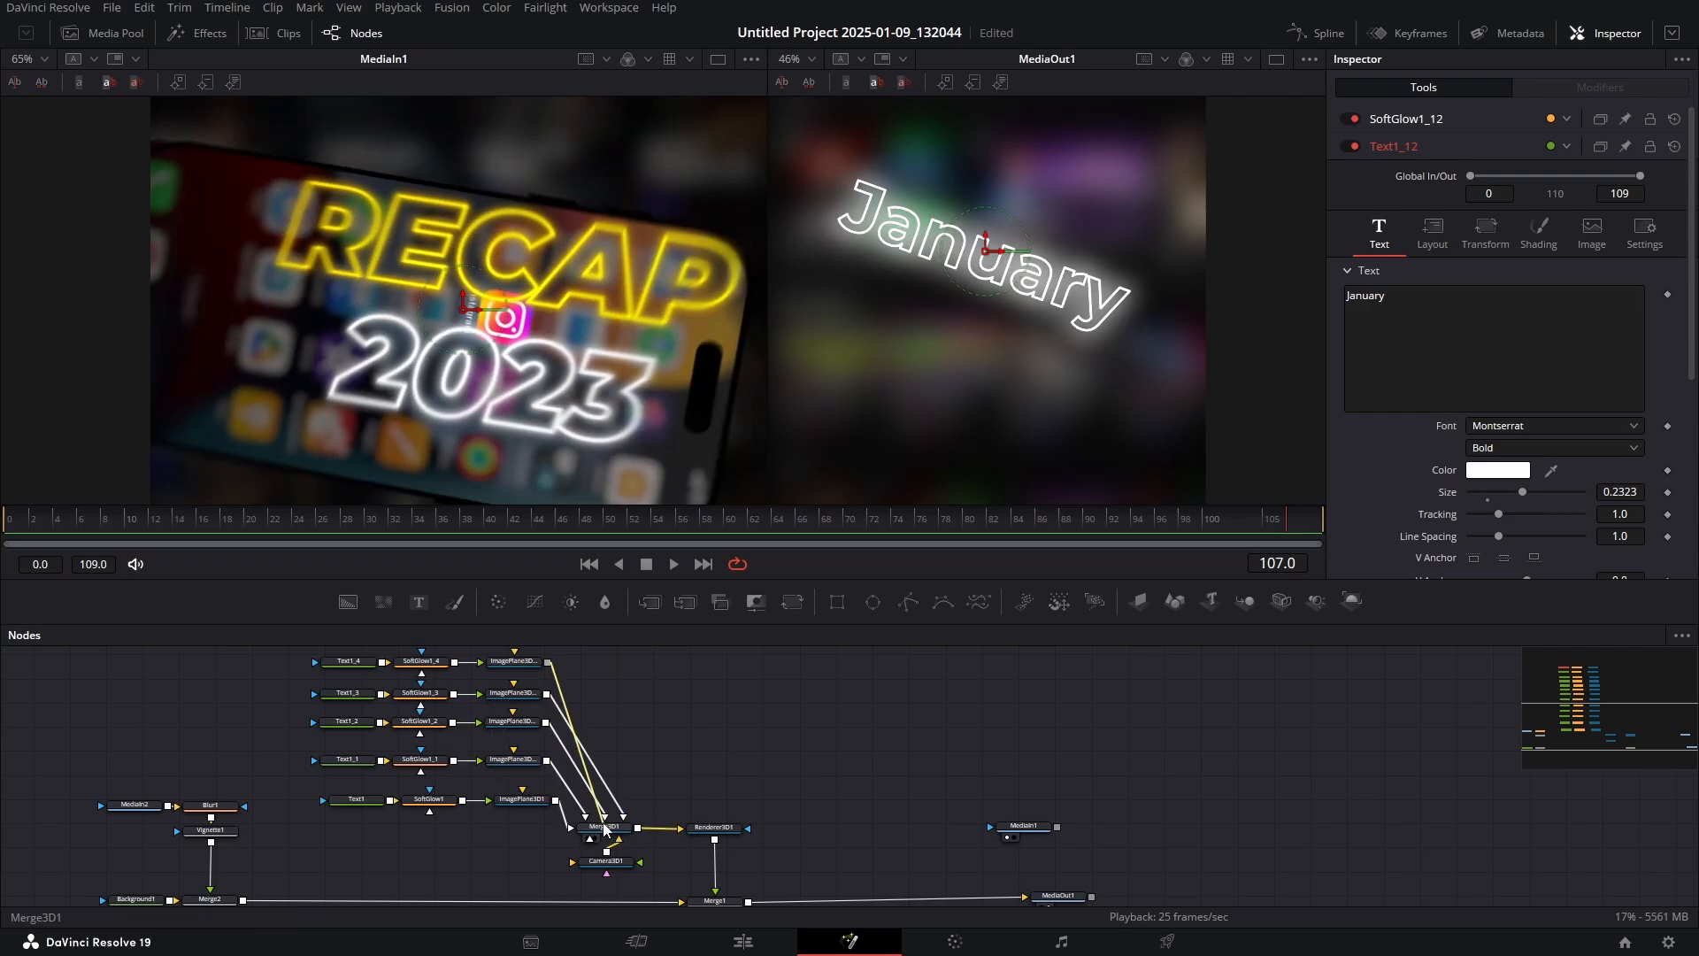
scroll(609, 830, "down", 2)
left_click_drag(577, 743, 617, 885)
left_click_drag(577, 706, 618, 885)
left_click_drag(575, 673, 620, 885)
left_click_drag(575, 656, 622, 885)
left_click_drag(596, 693, 602, 882)
scroll(579, 744, "down", 2)
scroll(918, 315, "down", 2)
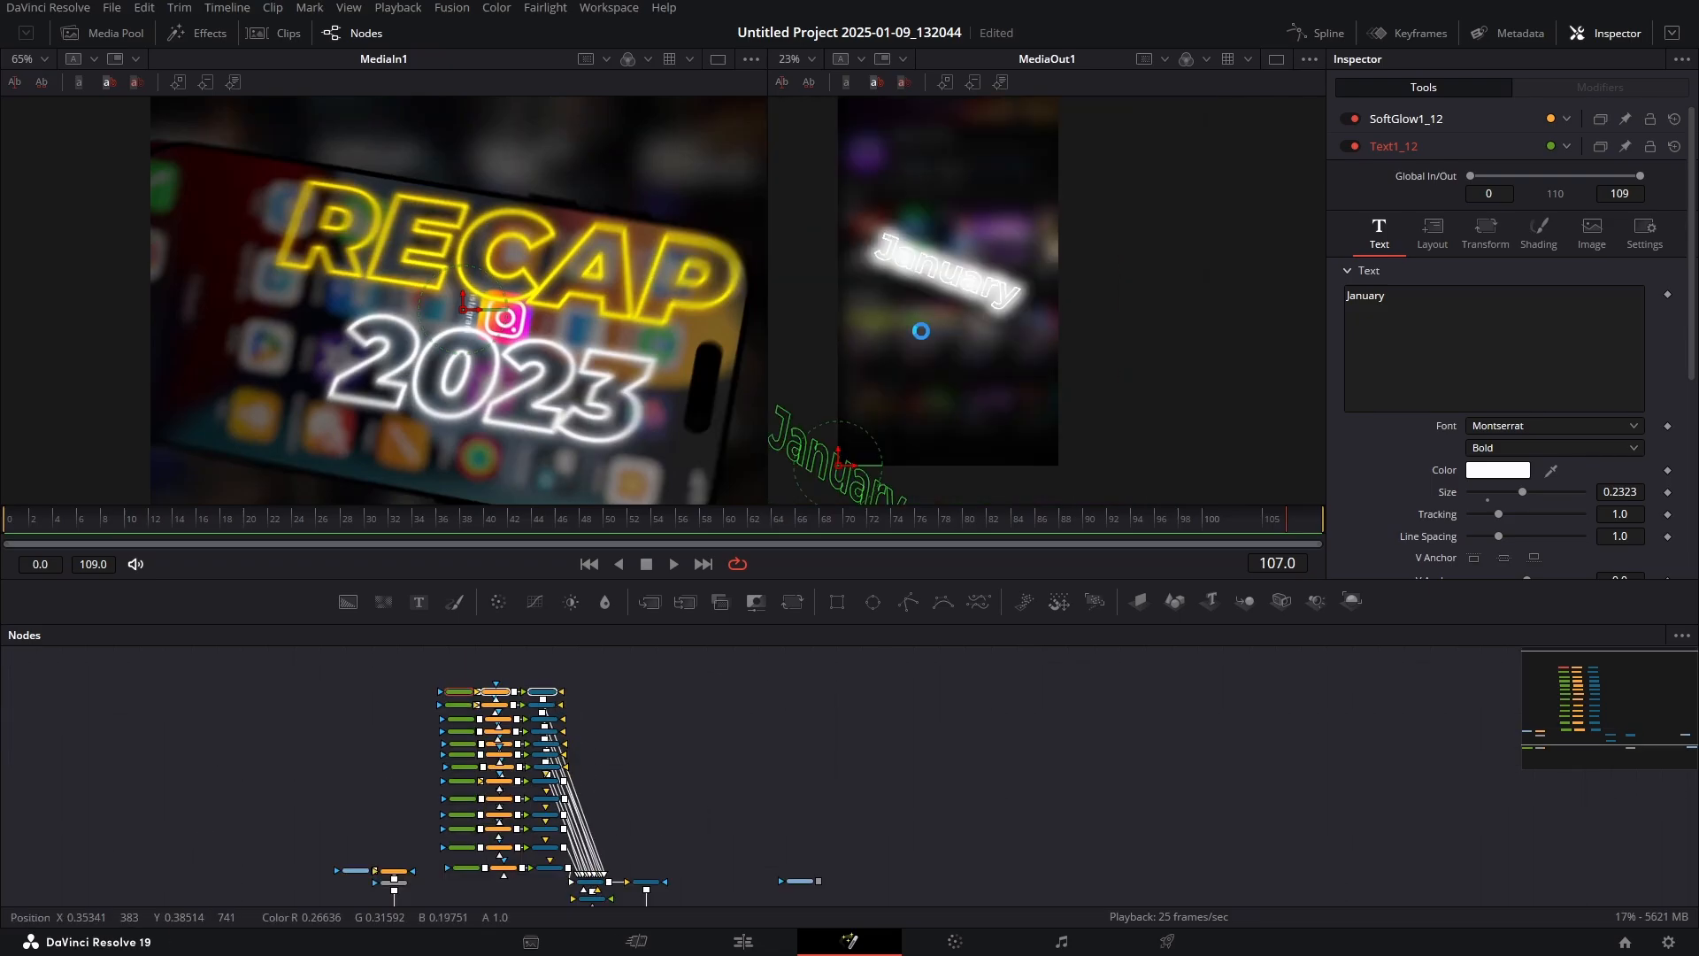
scroll(922, 331, "up", 1)
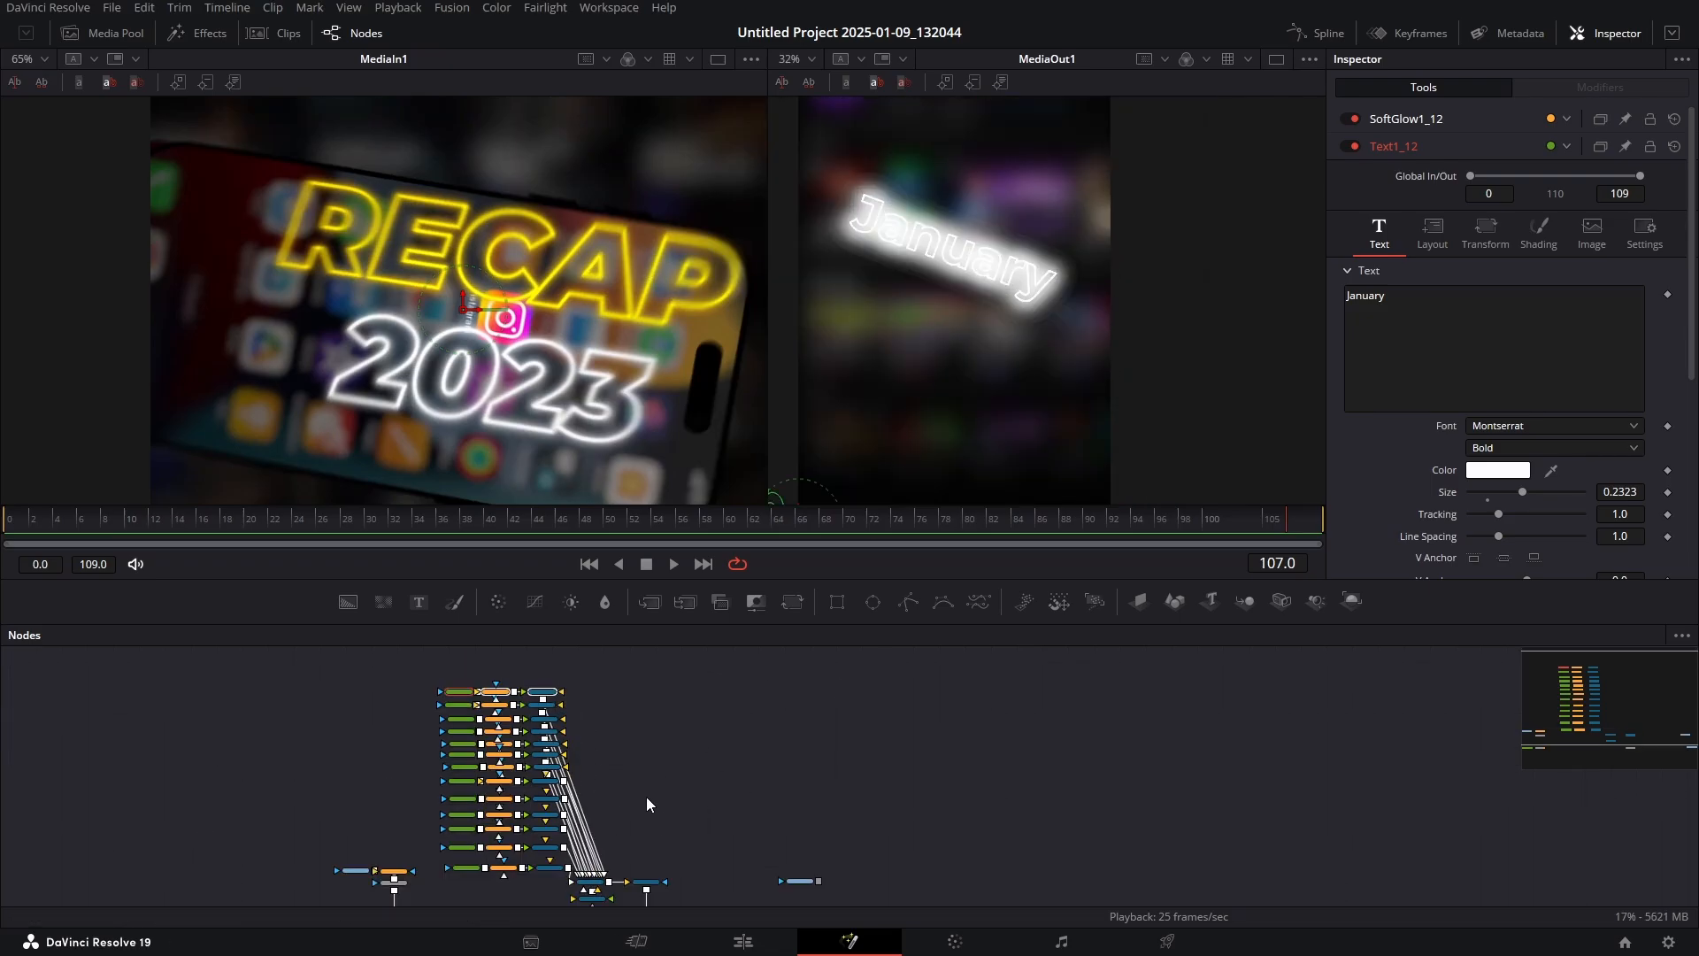
Replace the January text in nodes Text1_1 through Text1_11 with the names of the other months
scroll(474, 853, "up", 4)
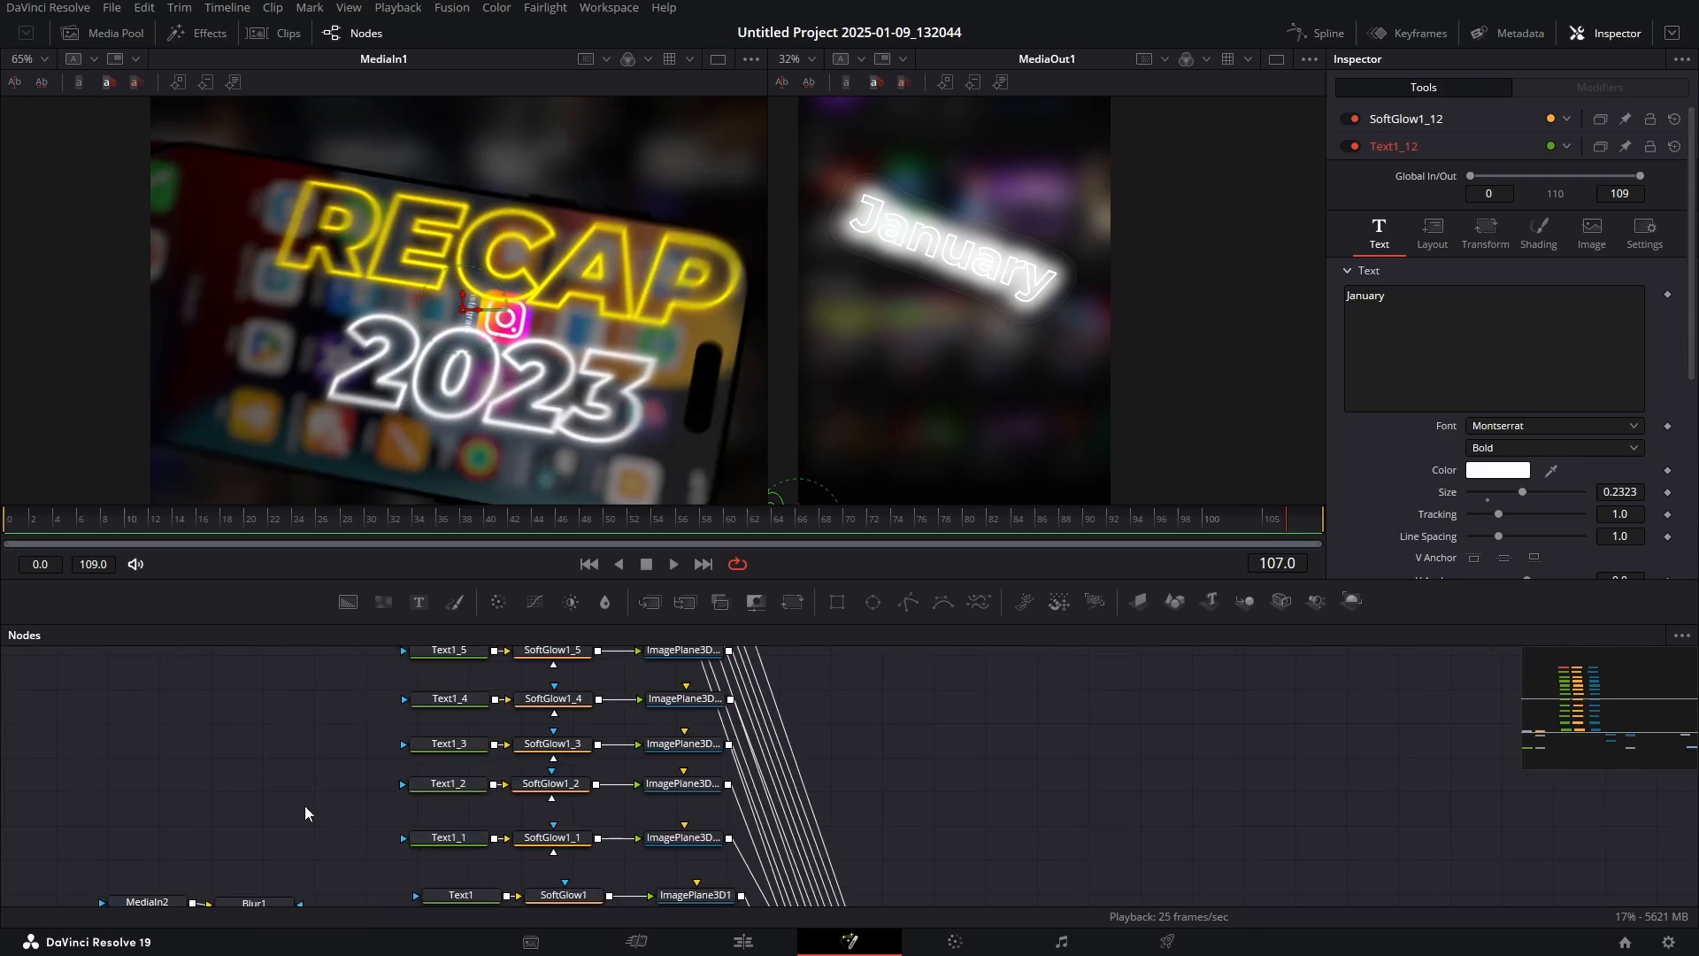
left_click_drag(304, 804, 210, 733)
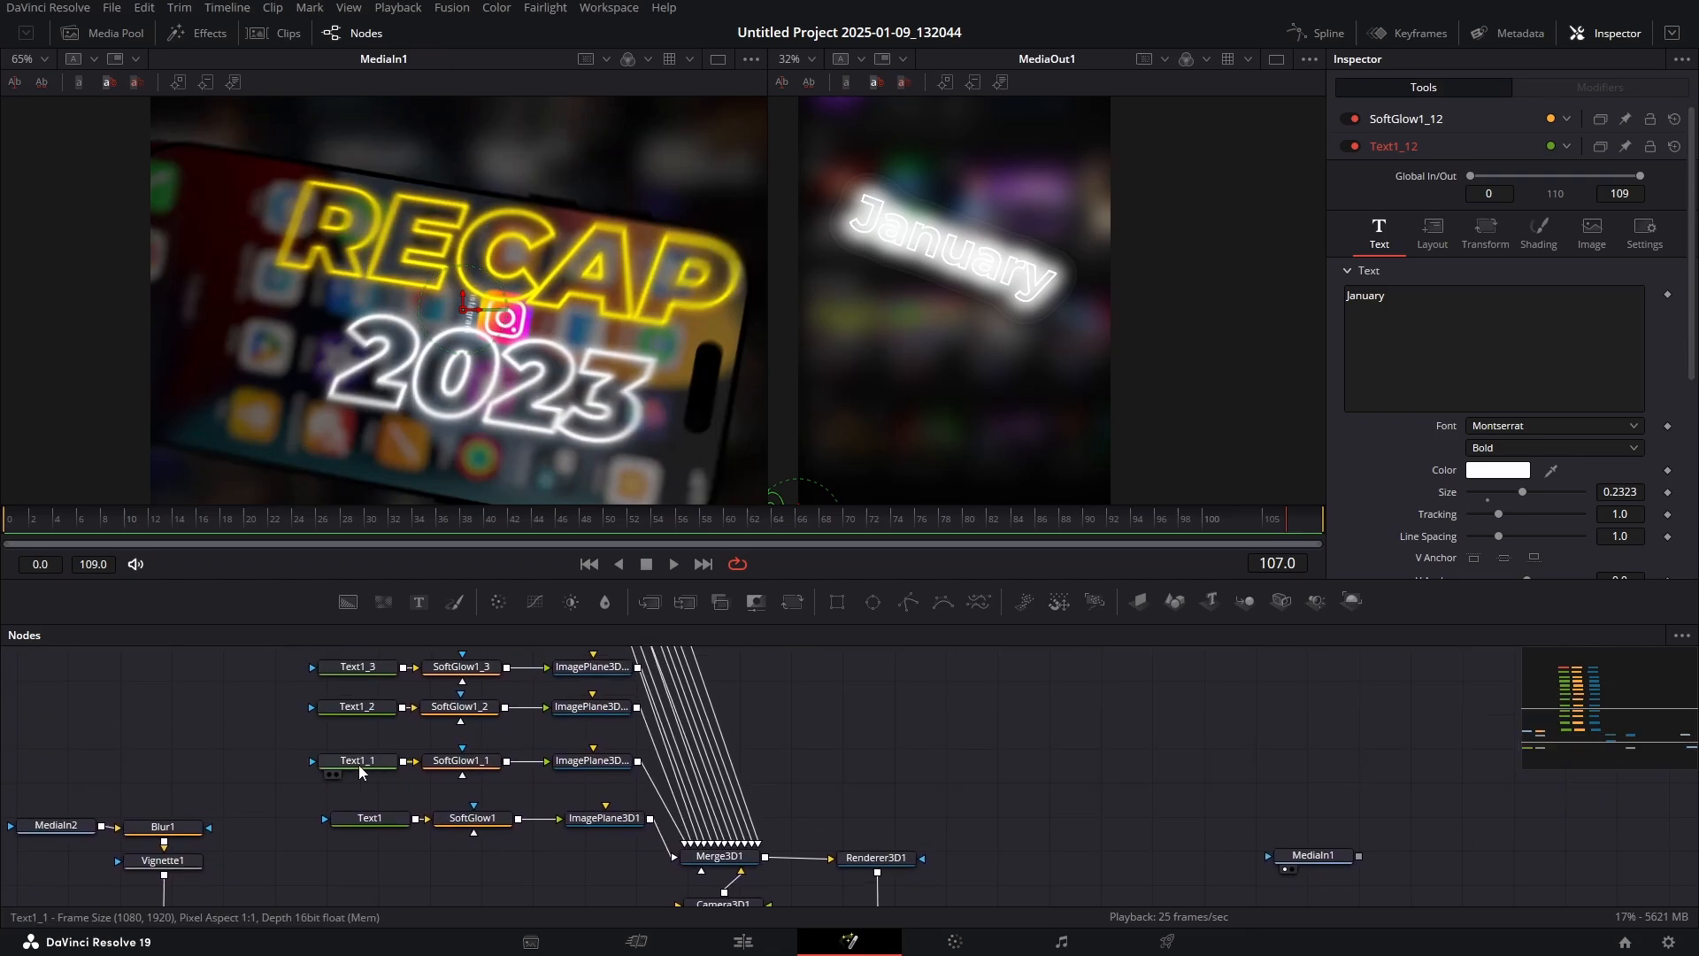
left_click(355, 825)
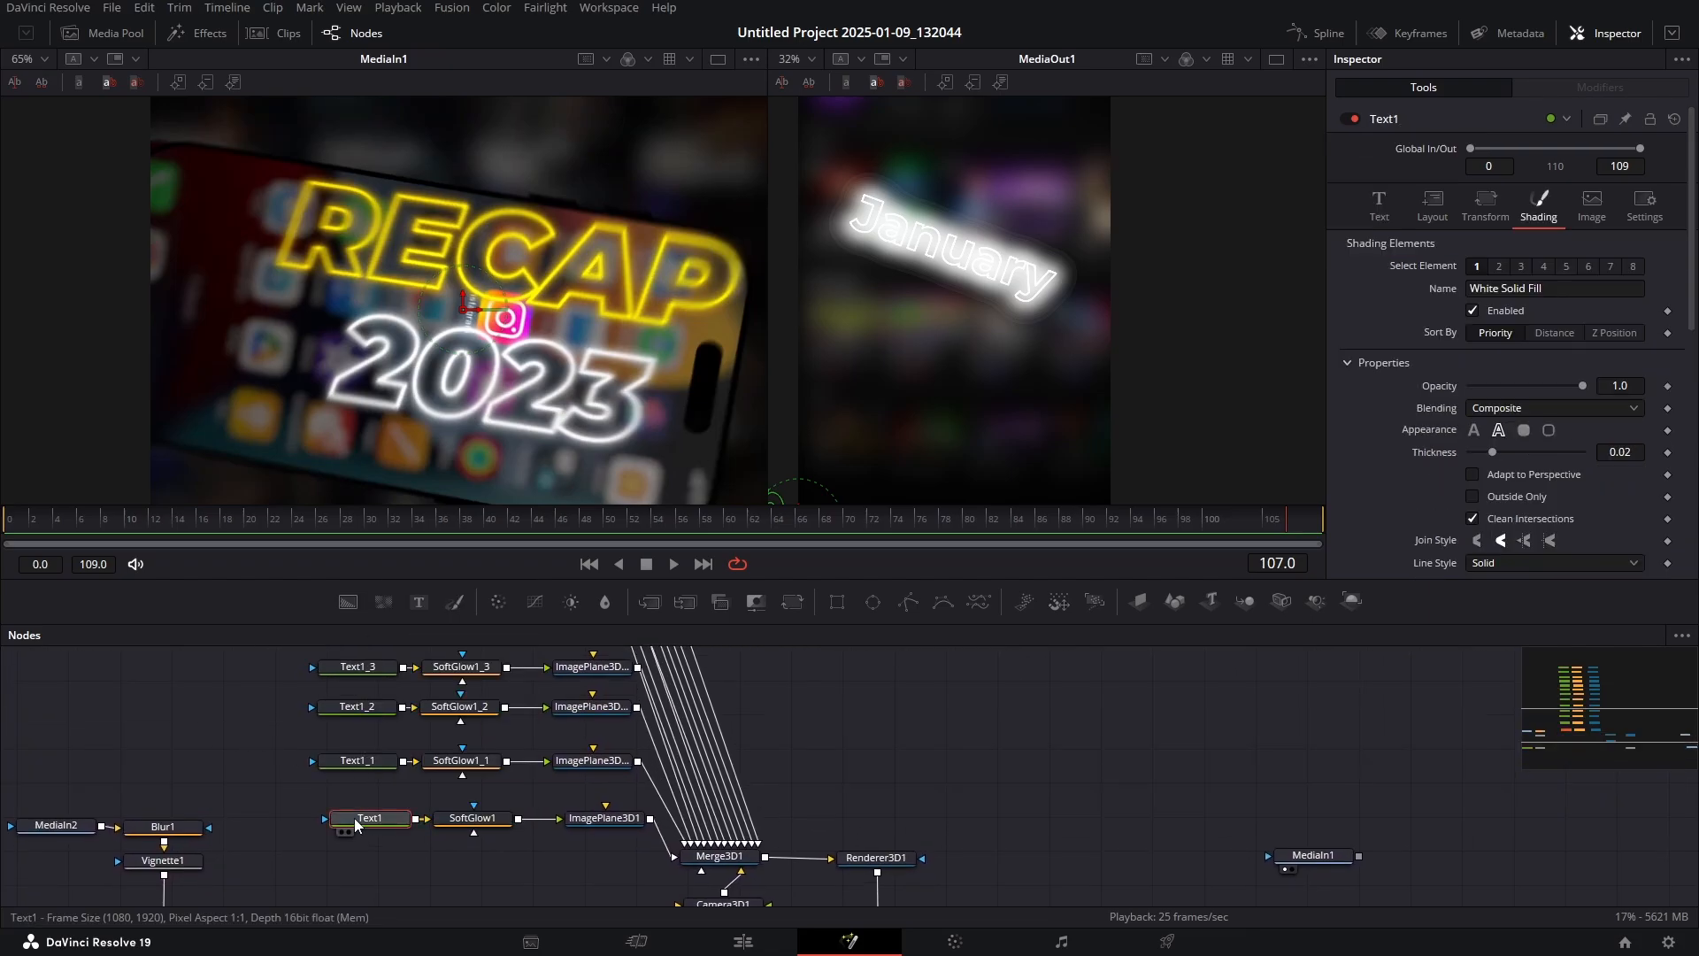
left_click(1379, 205)
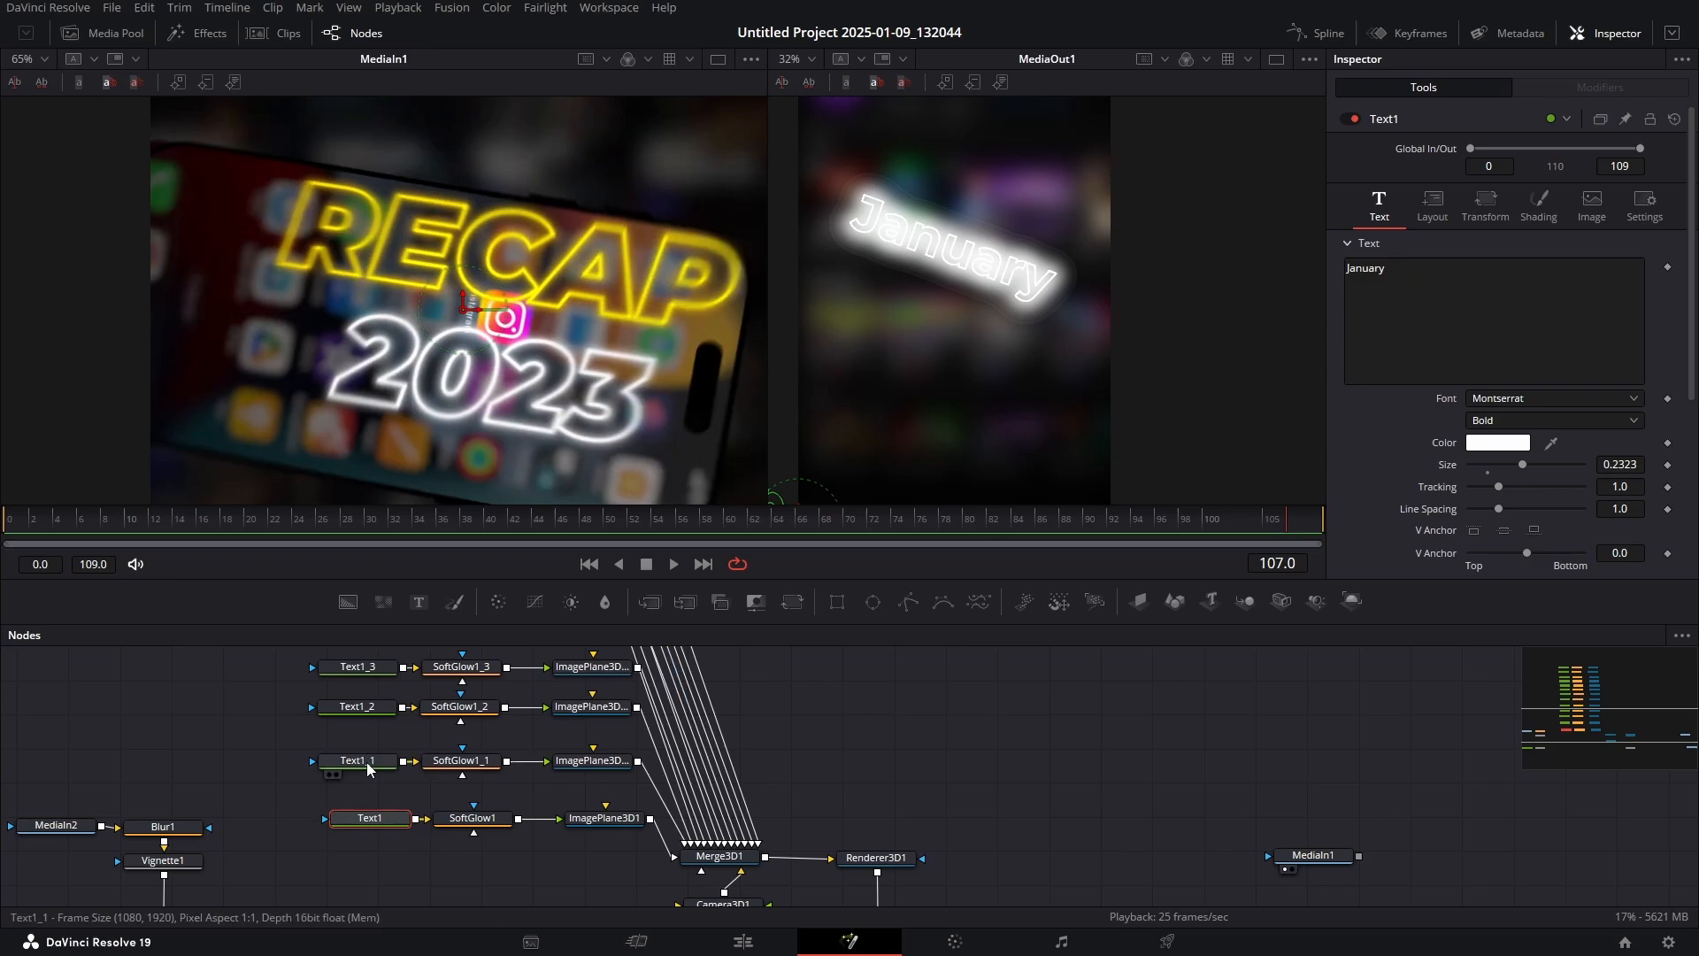
left_click_drag(194, 724, 233, 810)
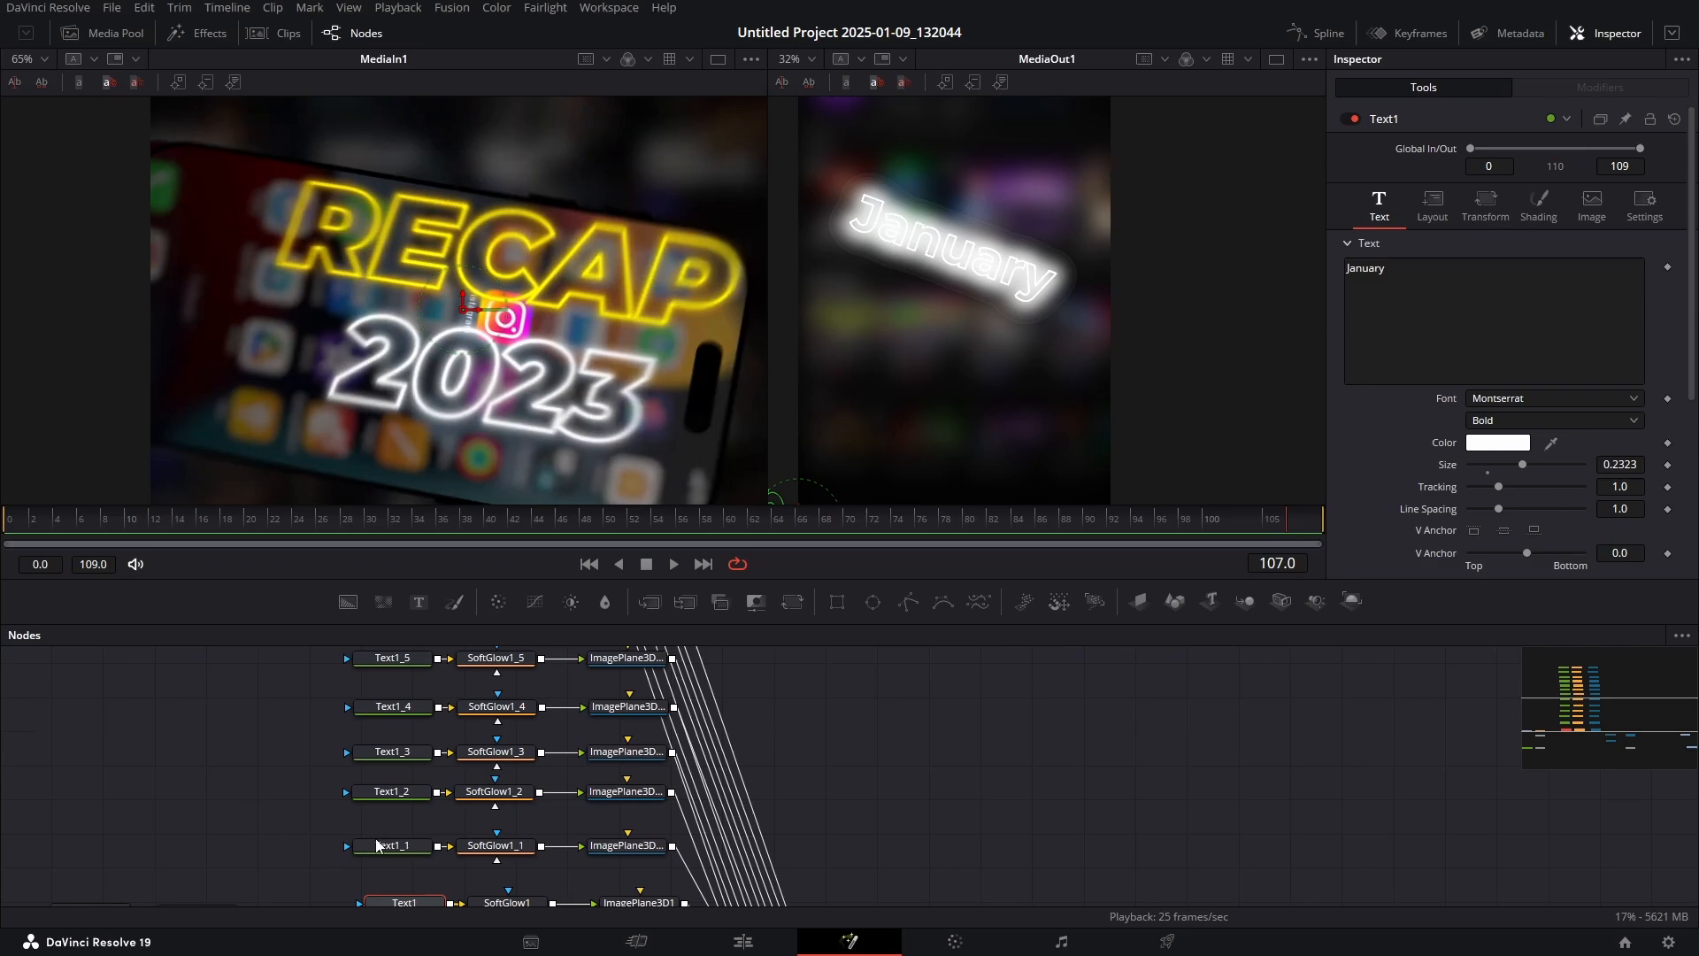
left_click(376, 845)
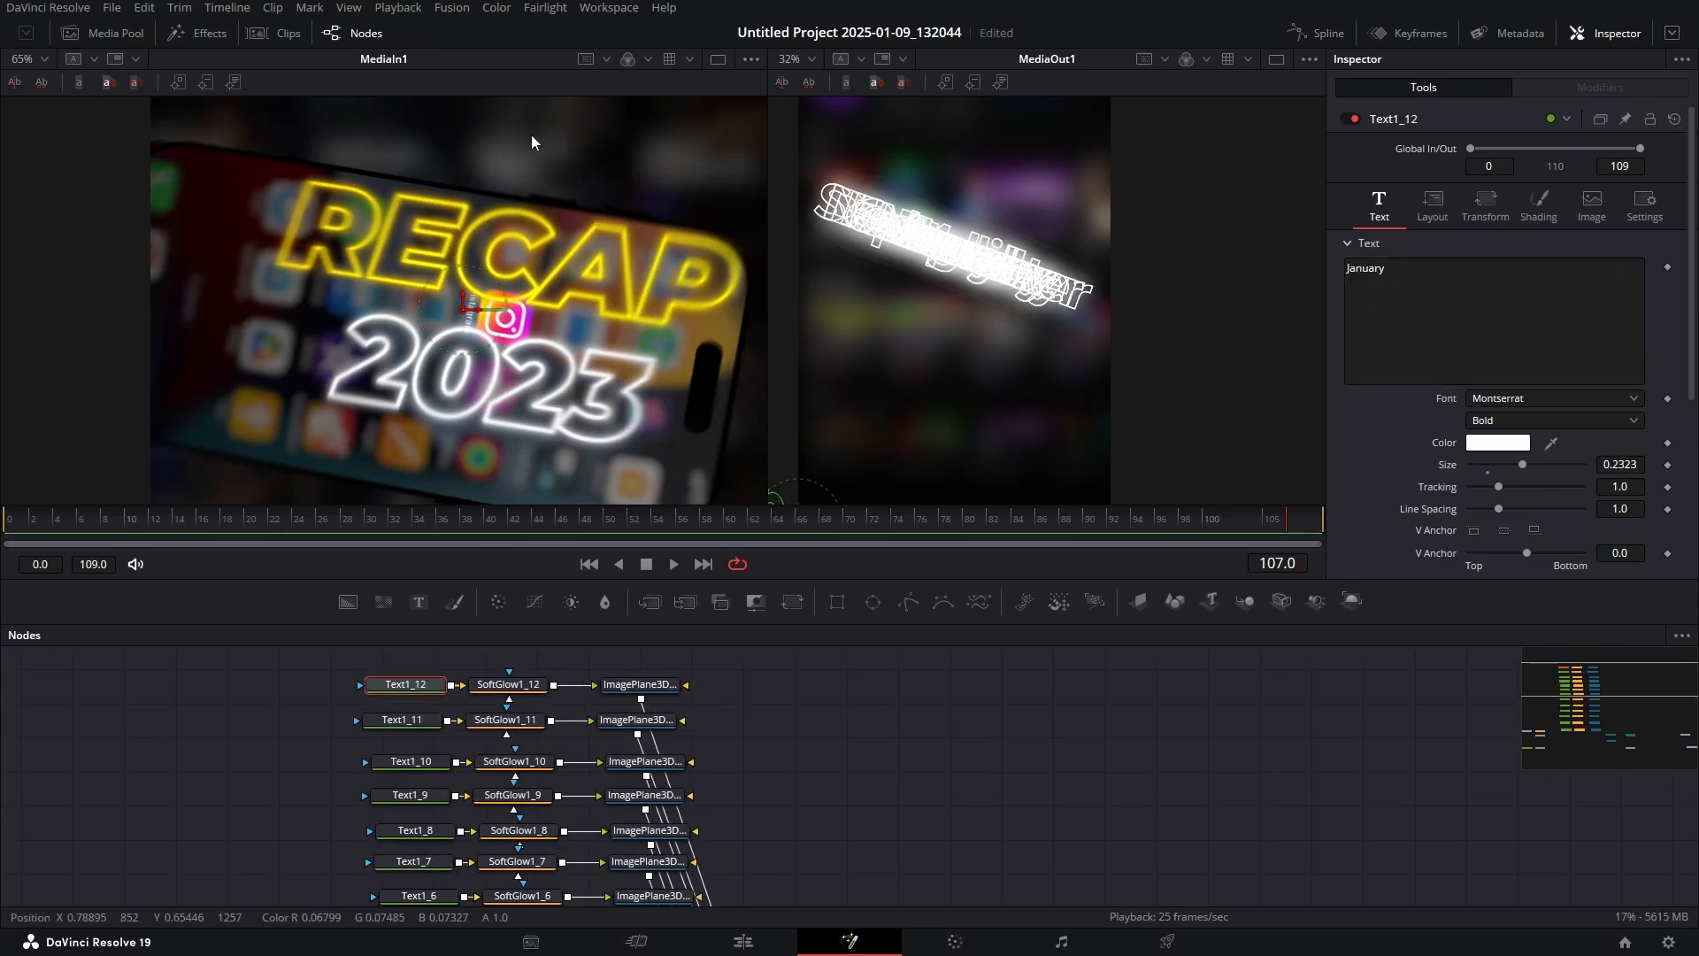
Set Text1_12's text to RECAP and 2023 on two lines and add a Character Level Styling modifier to it
left_click_drag(1409, 281, 1326, 272)
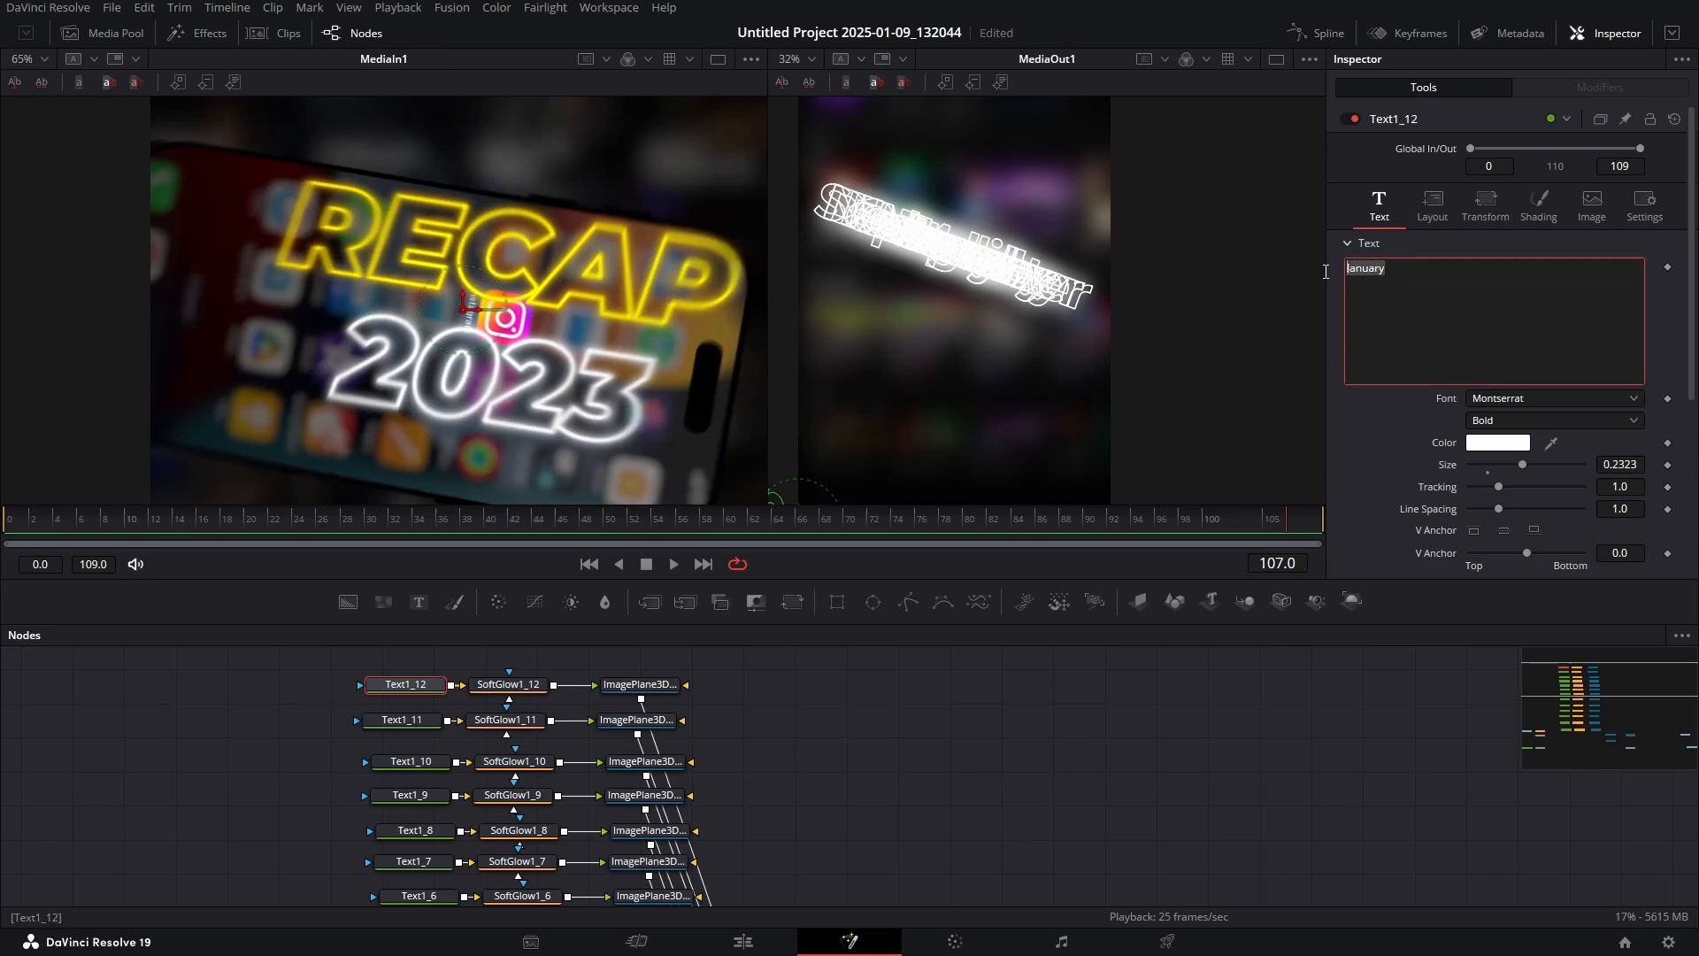
type("zzzzzzzzzzzzzzzzzzzzzz")
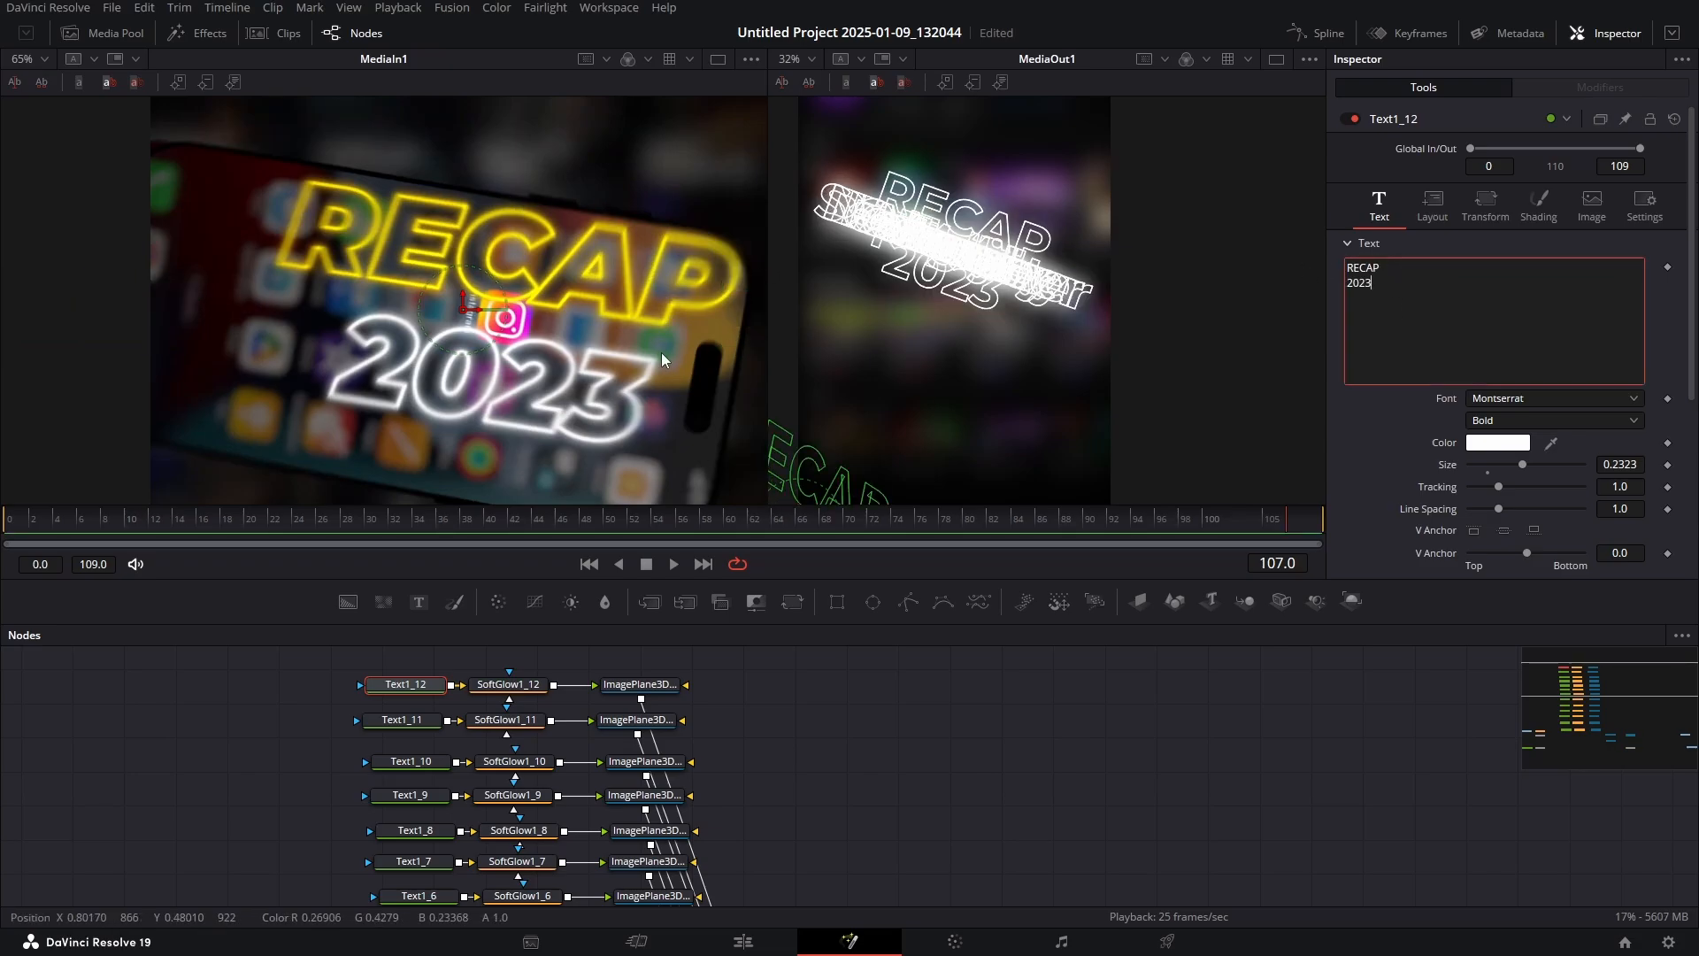
right_click(1435, 304)
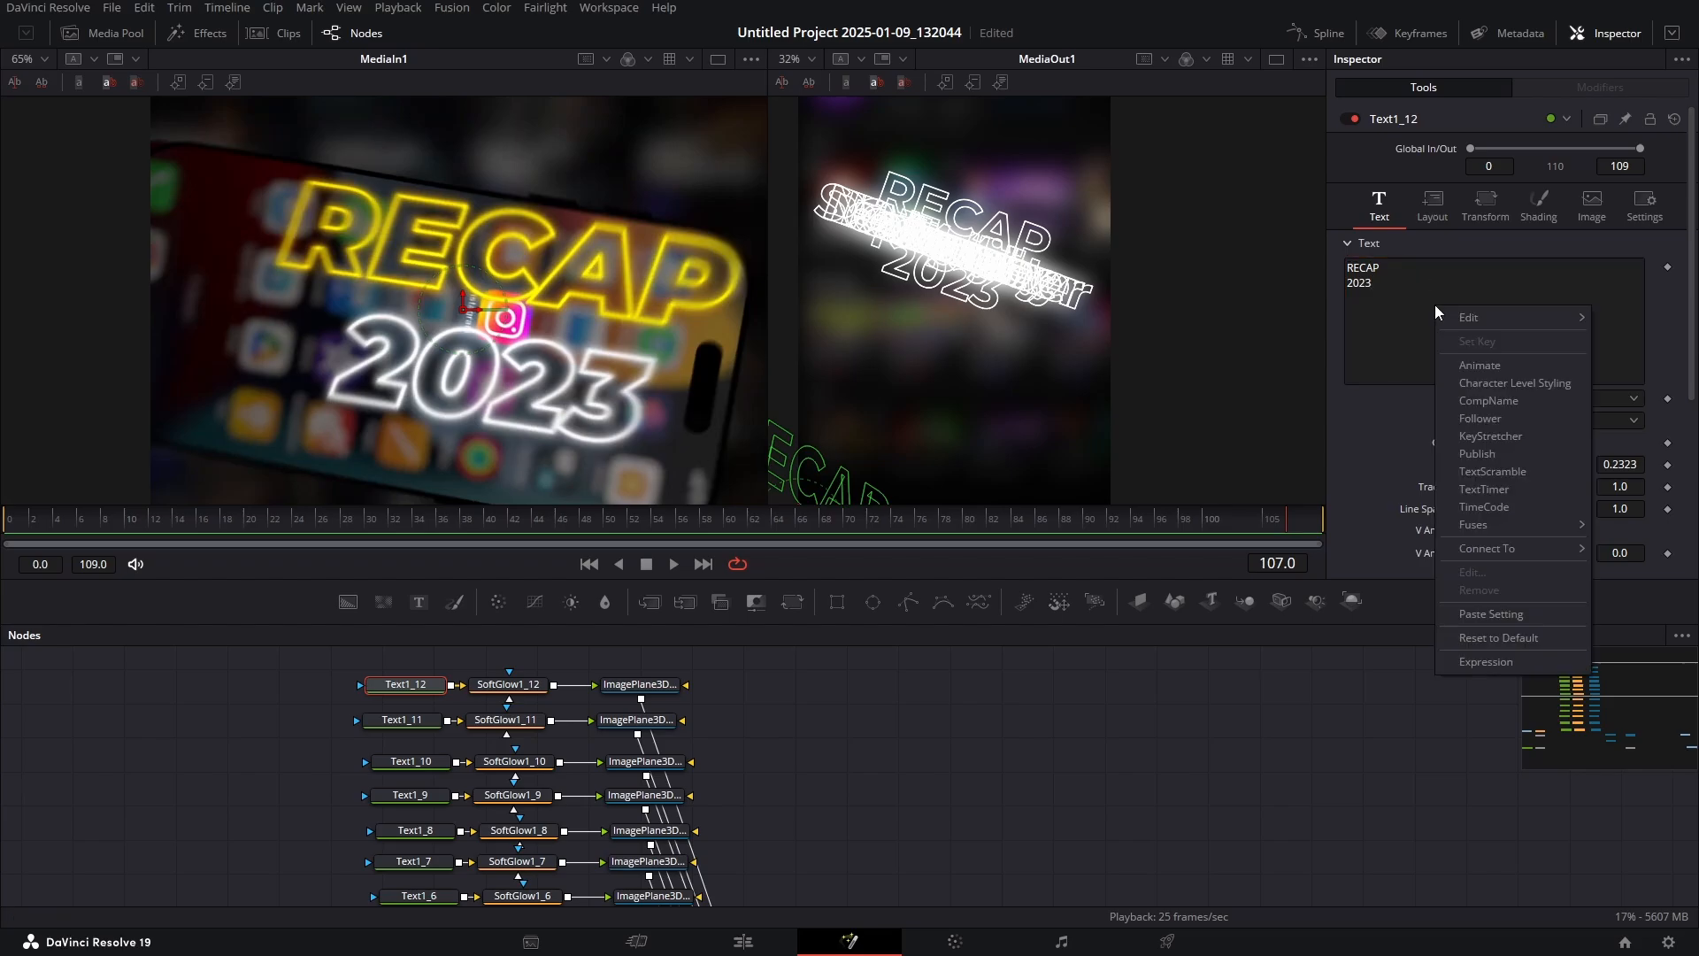
left_click(1522, 384)
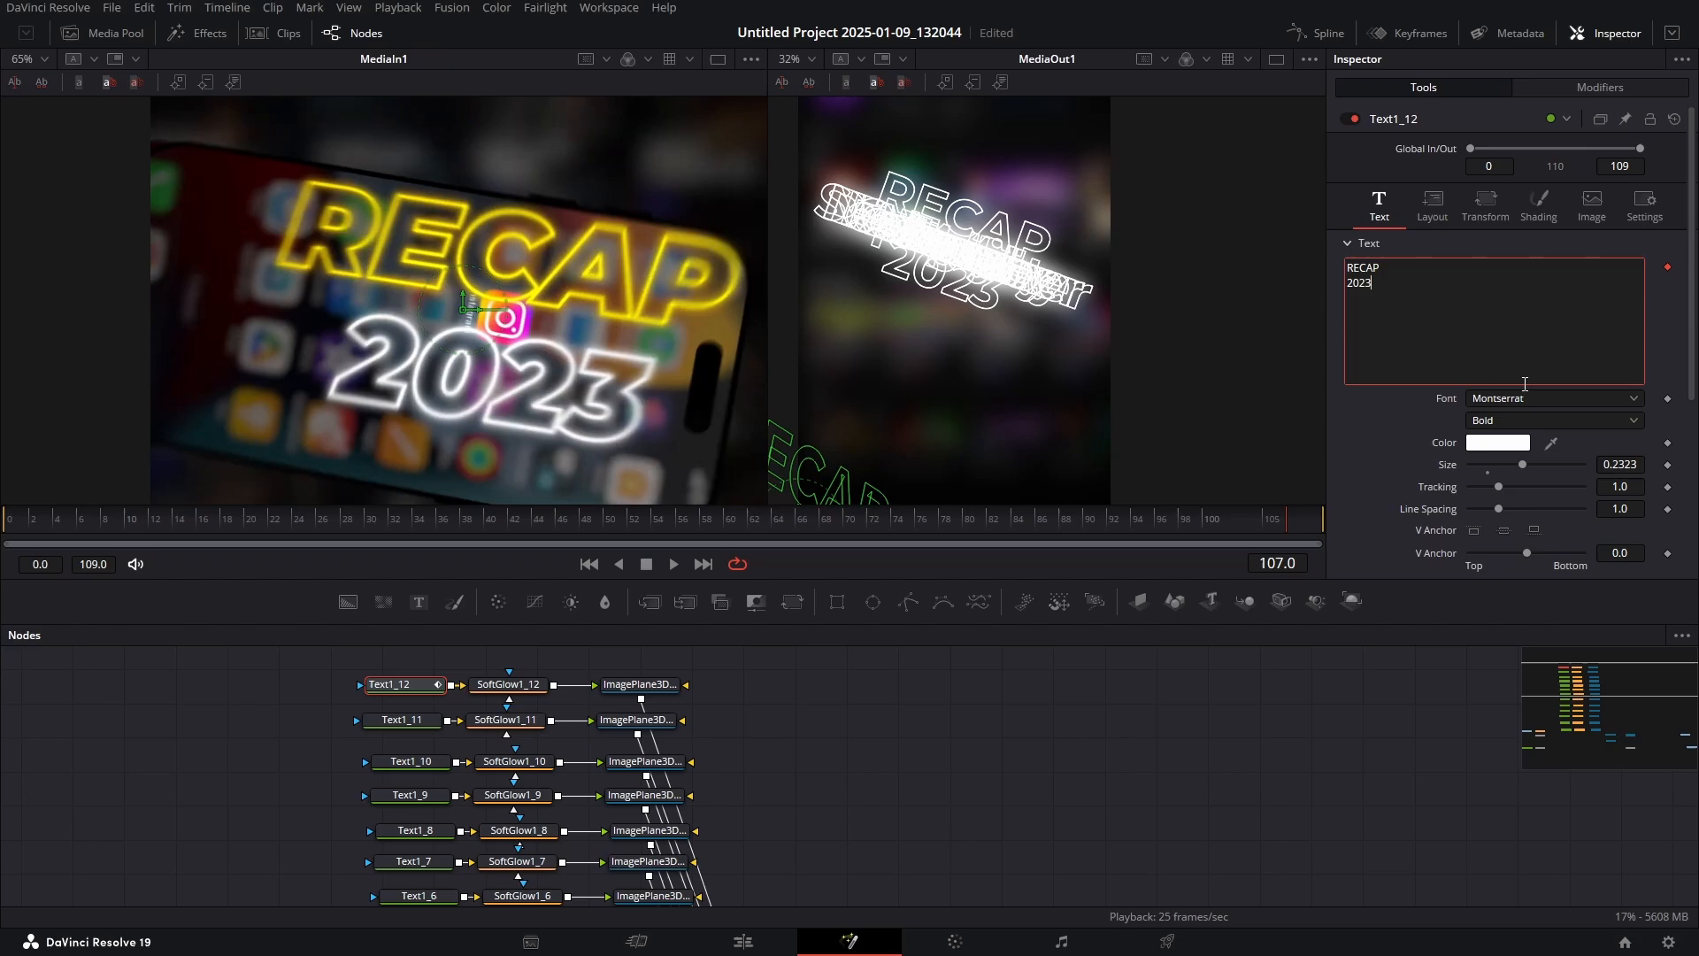
left_click(1561, 89)
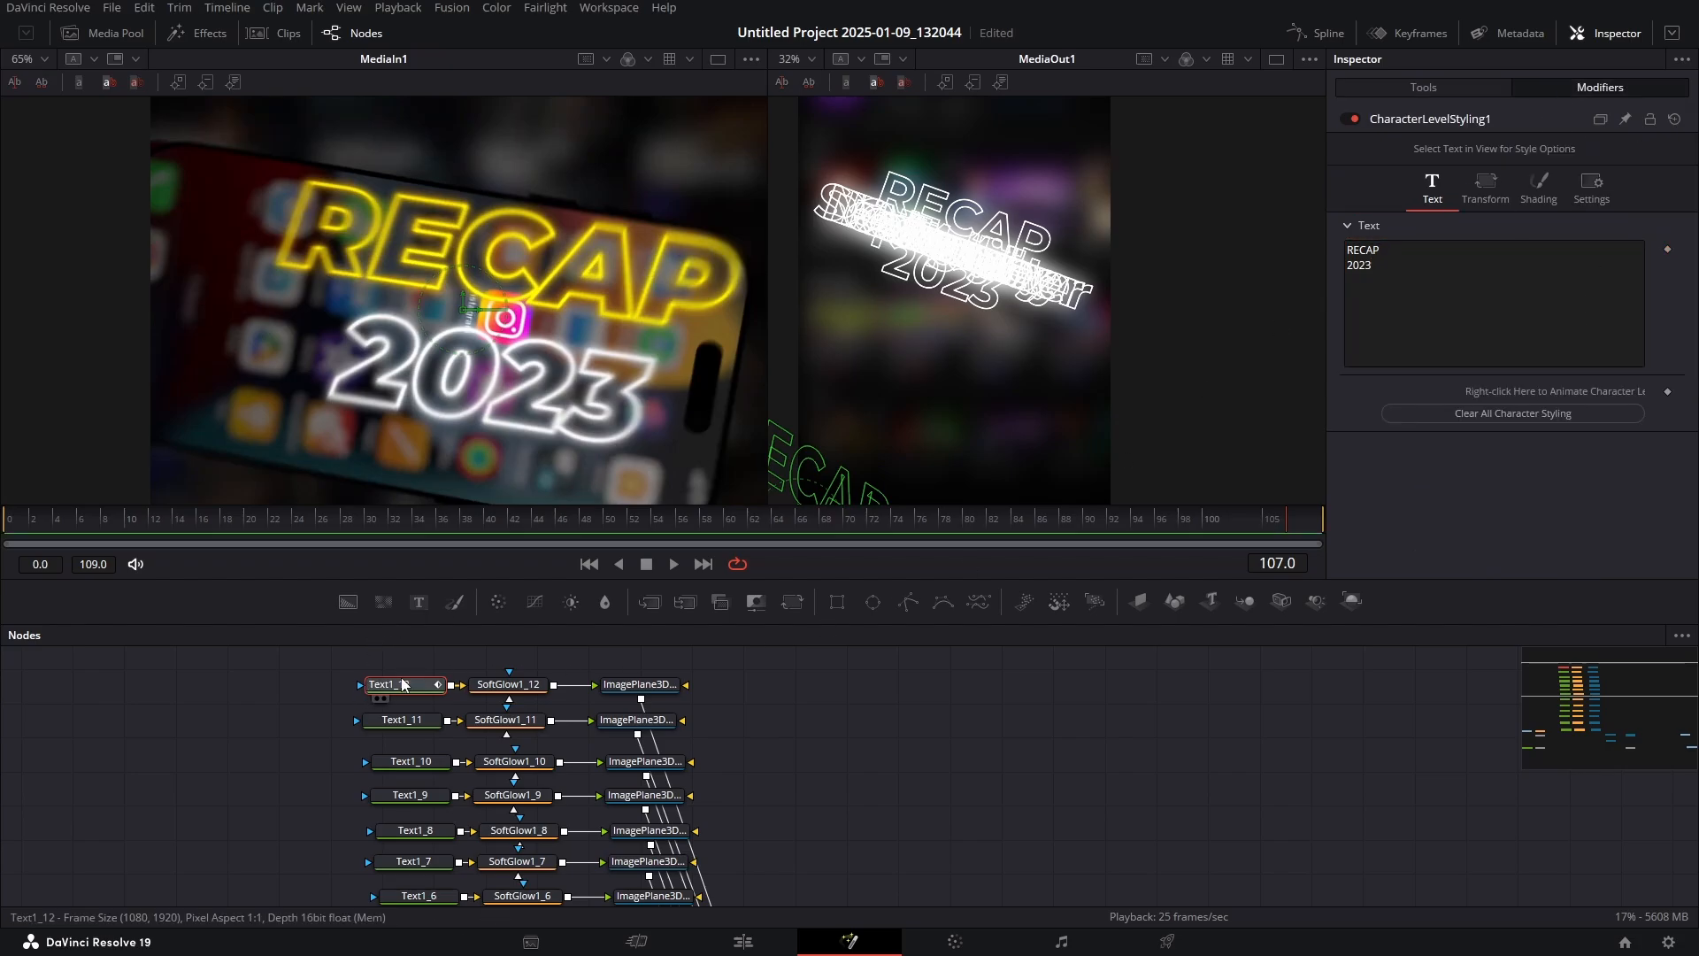
Color only the word RECAP in Text1_12 yellow (#ffff00), and show MediaIn1 in the first viewer again
key("1")
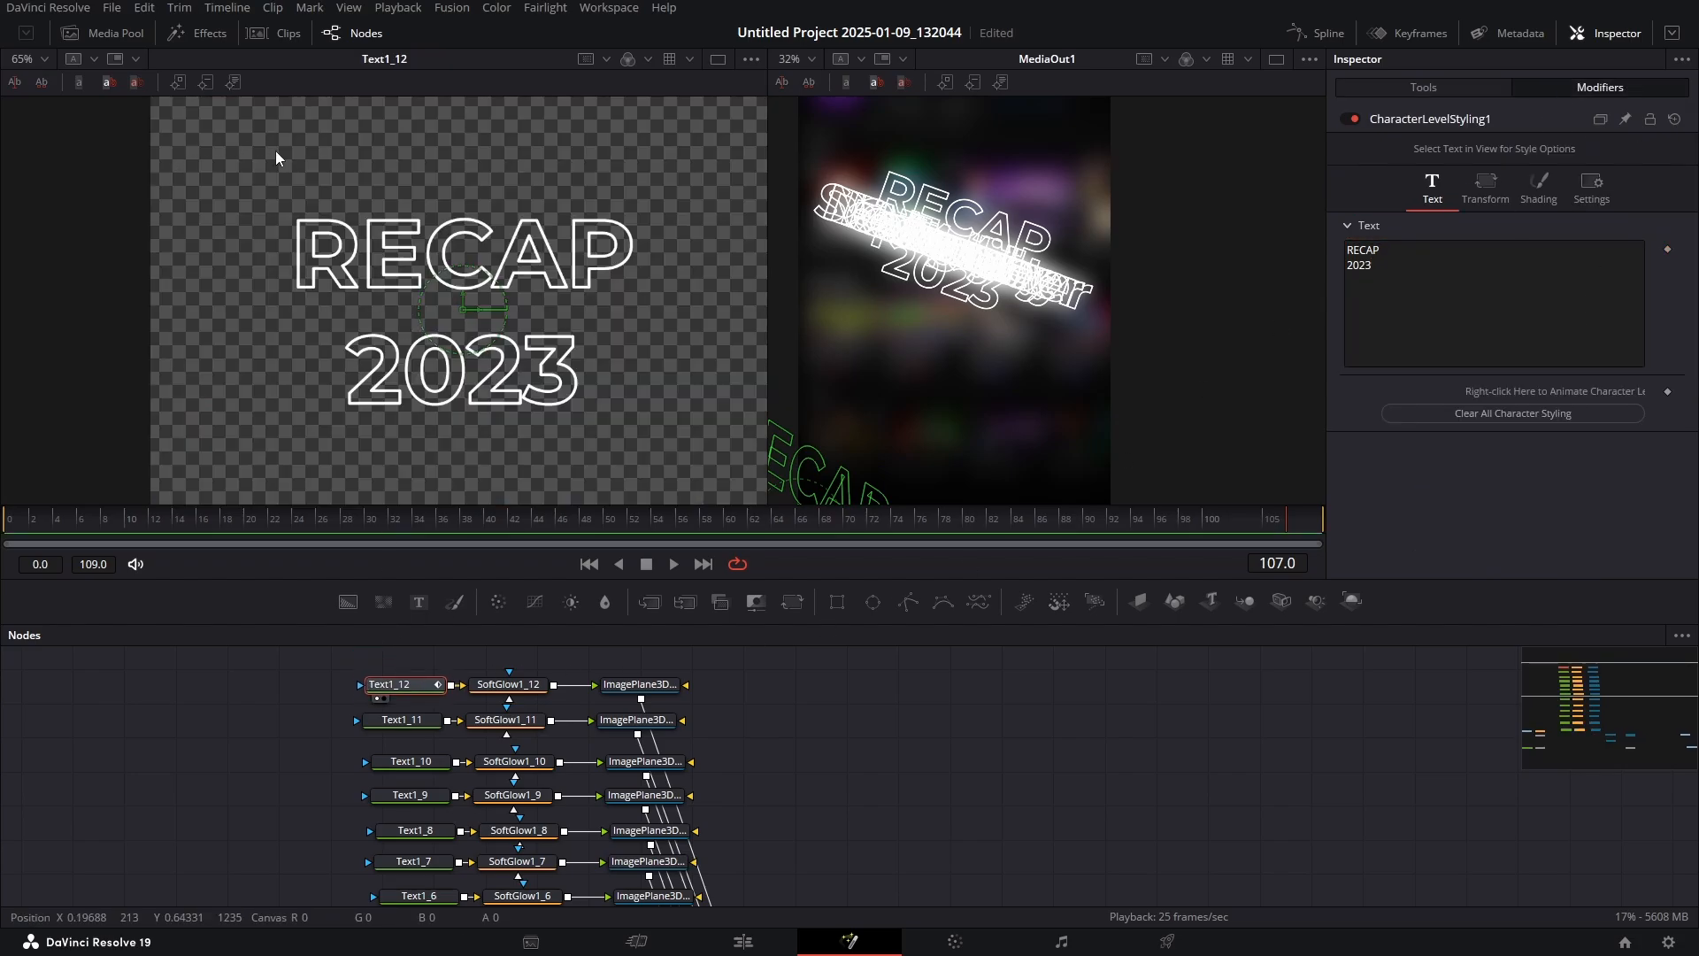
left_click_drag(266, 156, 630, 275)
left_click(1496, 392)
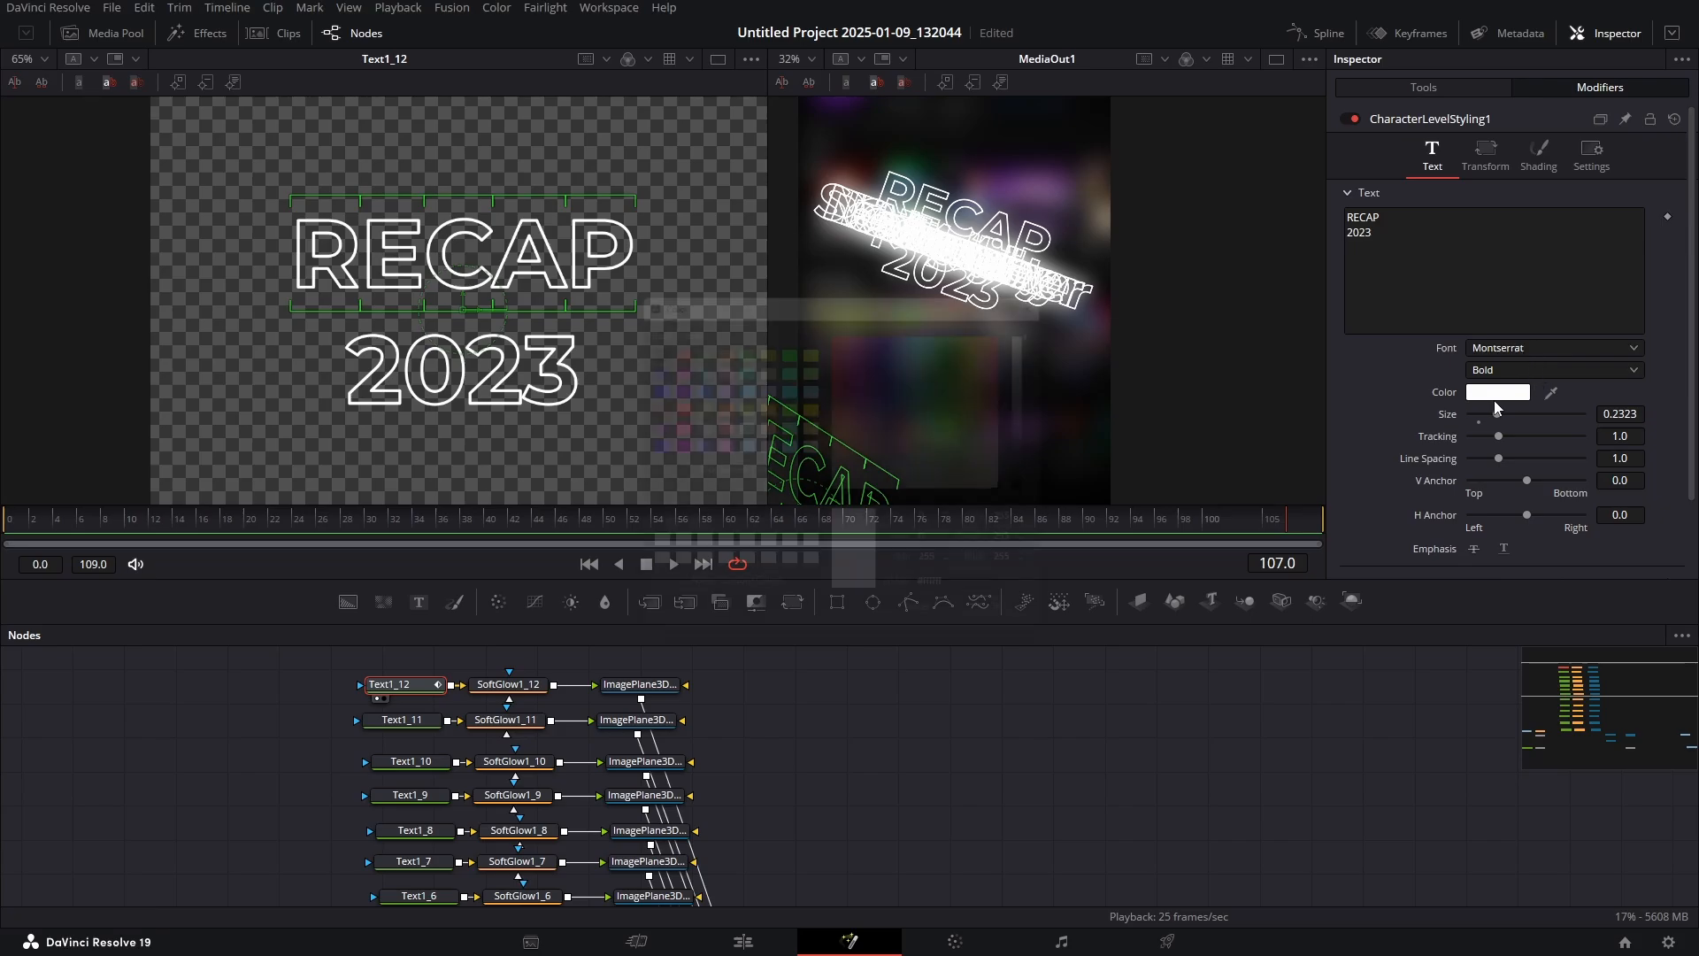
left_click(814, 409)
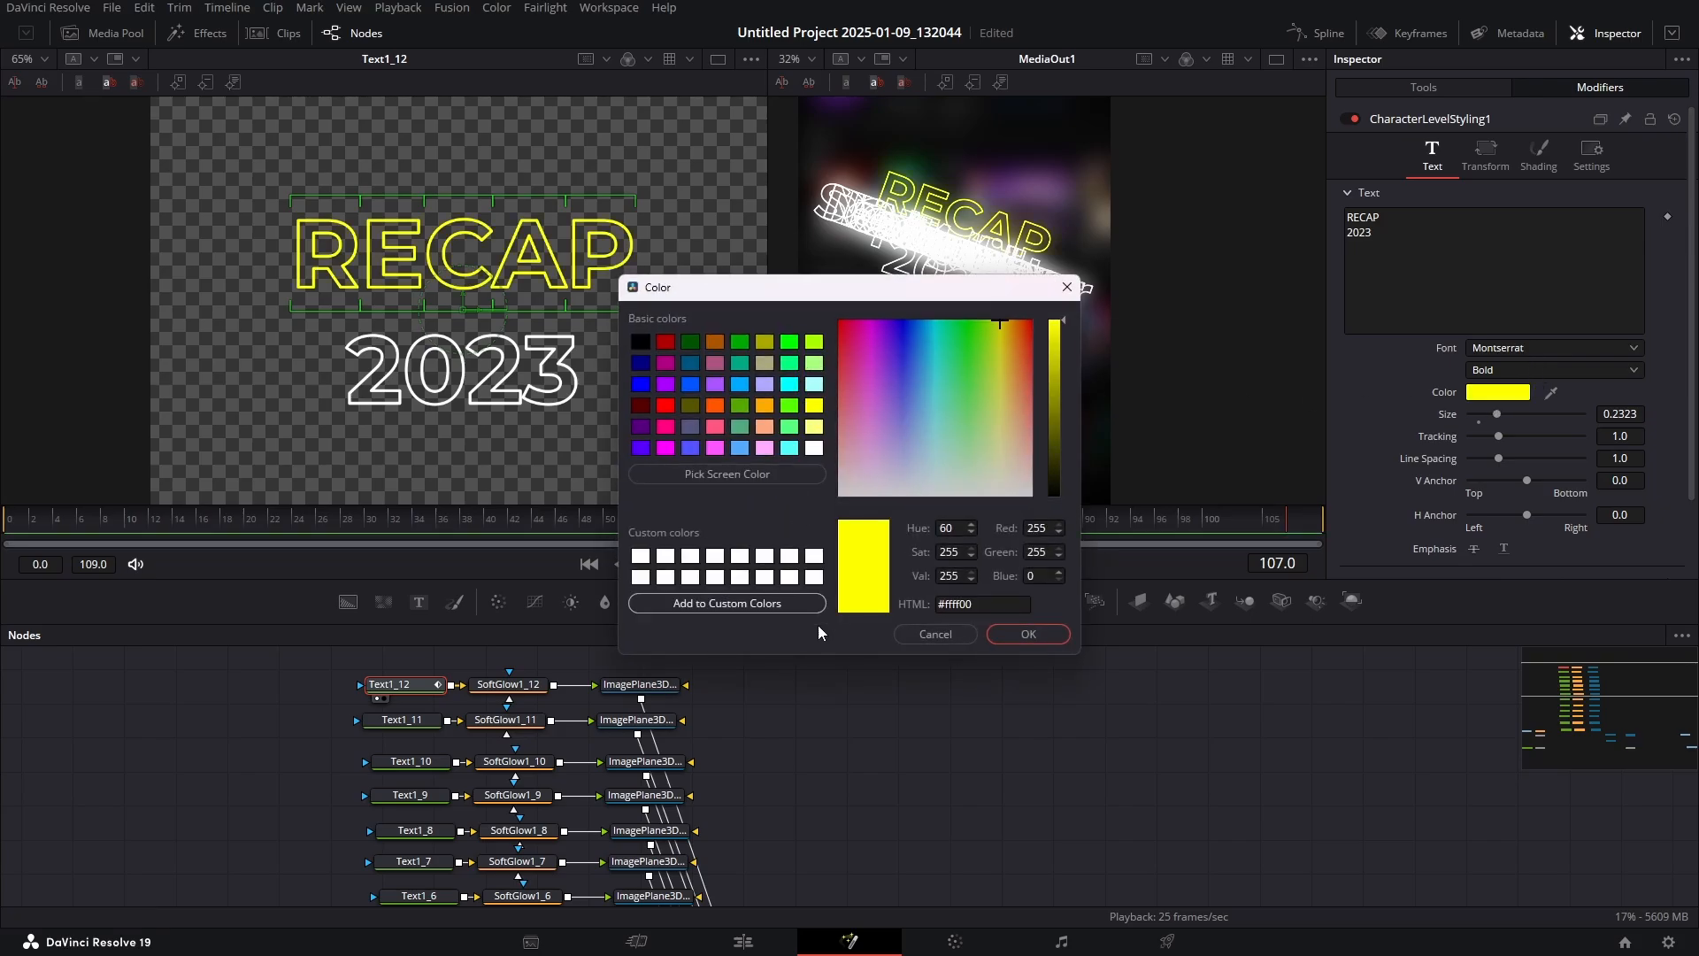
left_click(1037, 639)
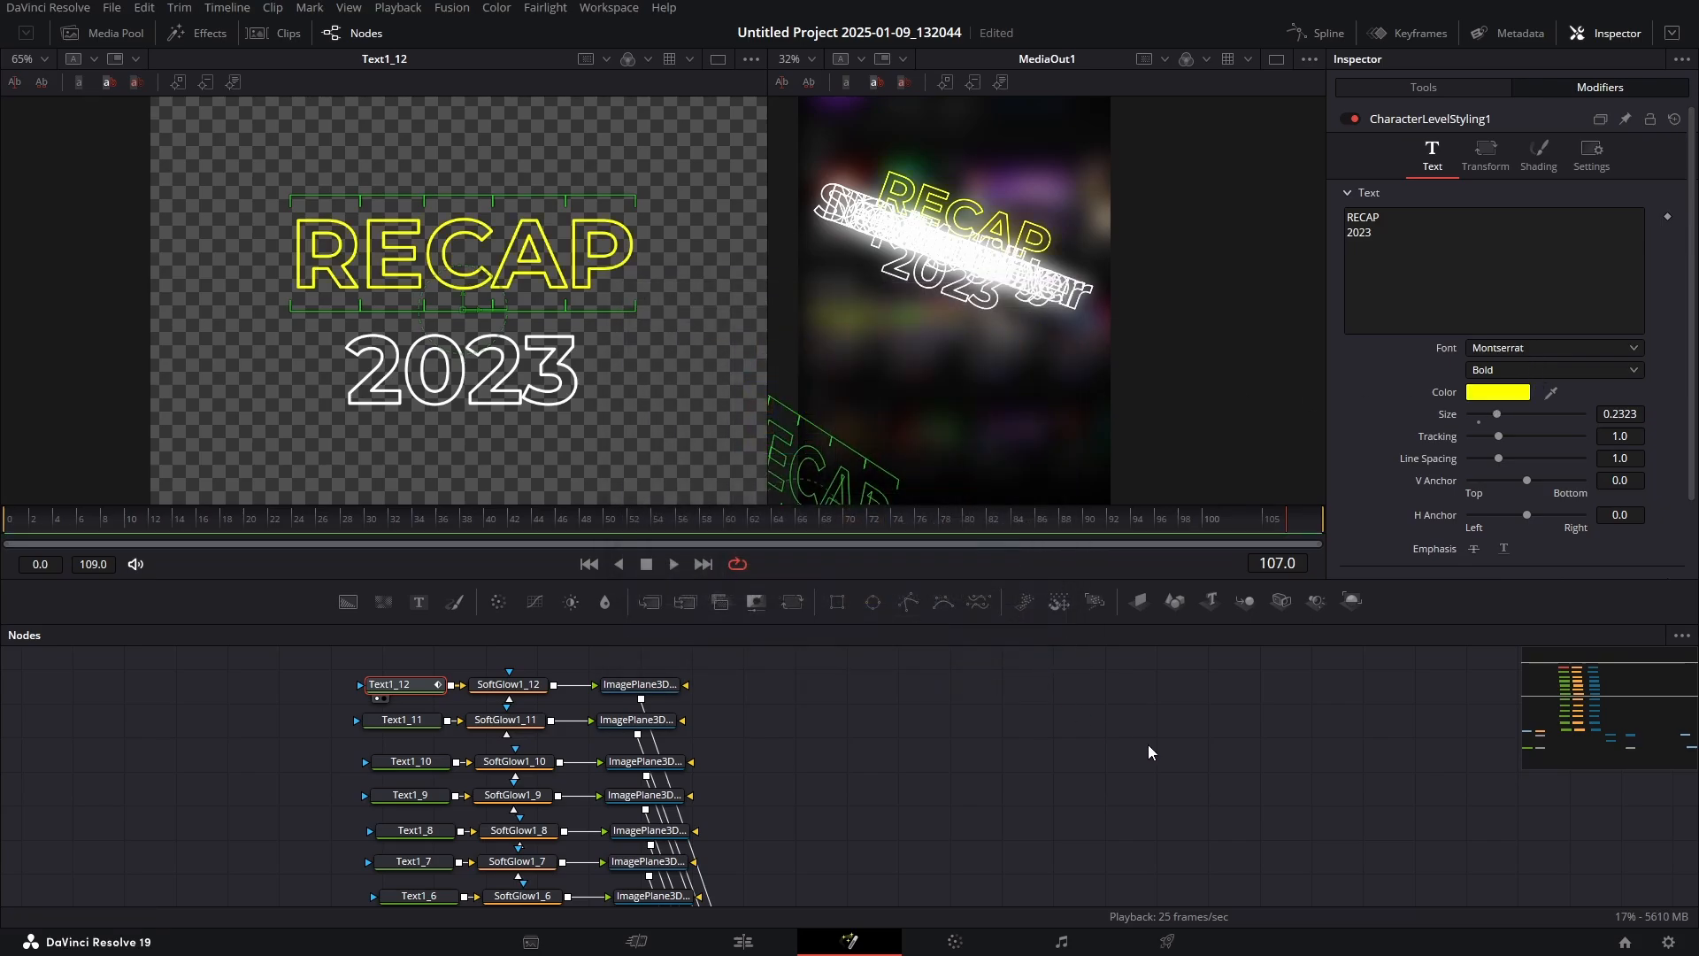
scroll(1148, 745, "down", 5)
left_click(1341, 755)
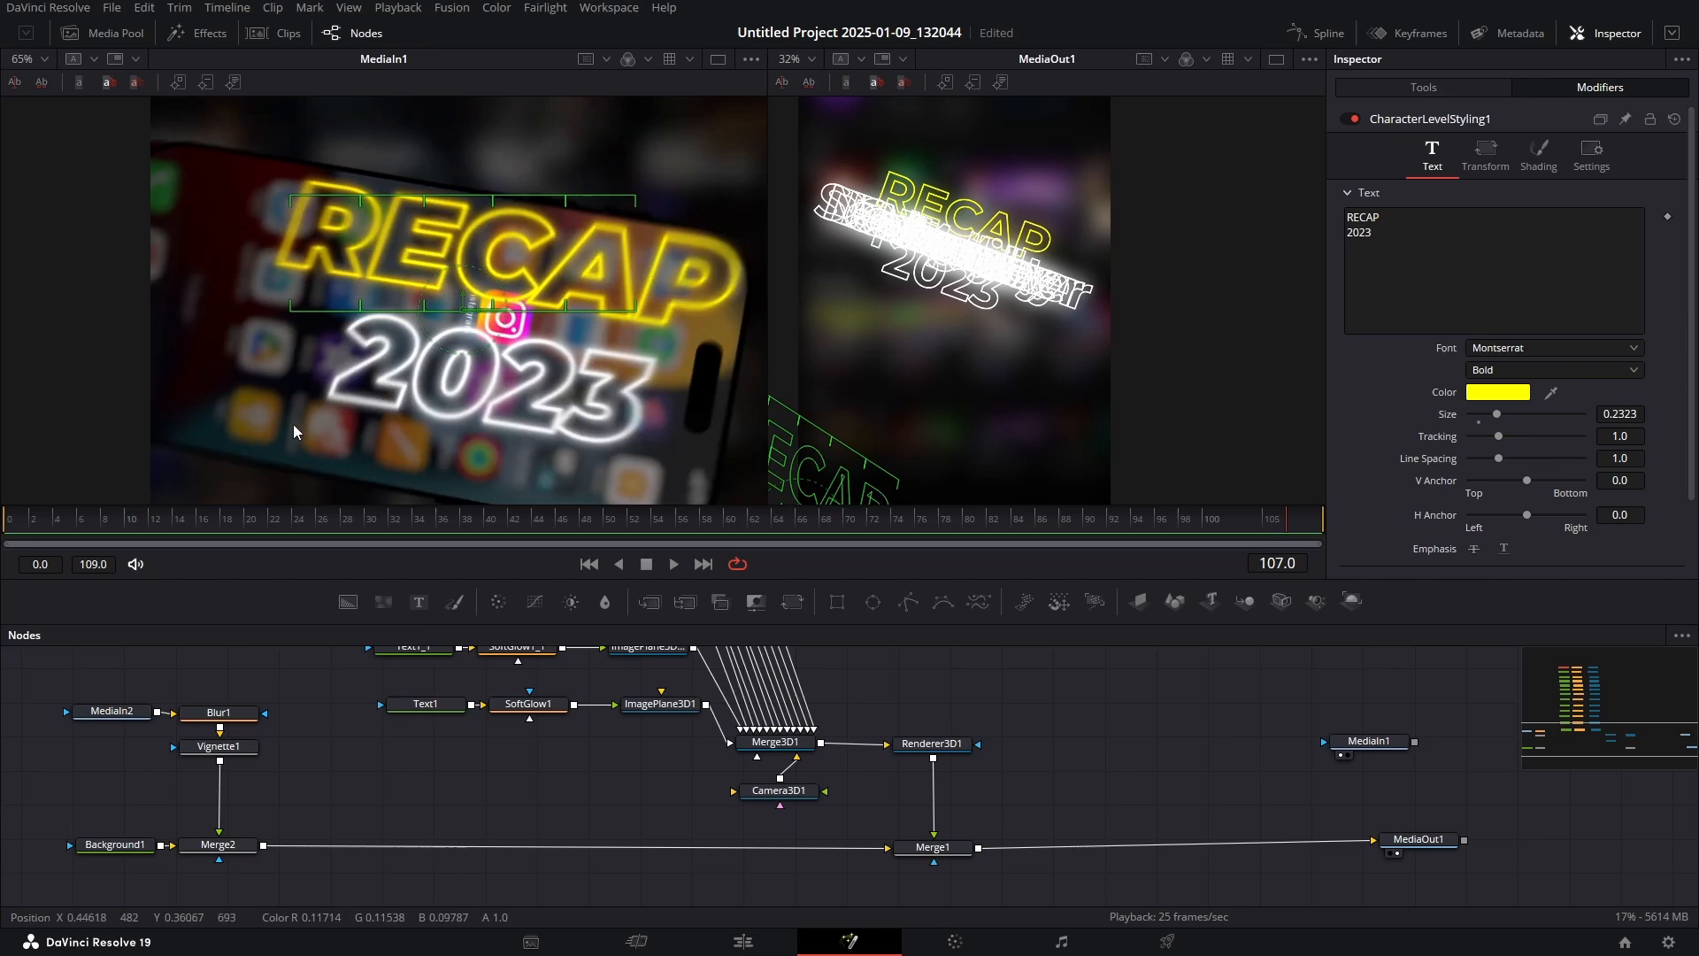
Fit the whole reference clip in the first viewer and scrub through it to study how the texts rotate and approach
scroll(348, 330, "down", 4)
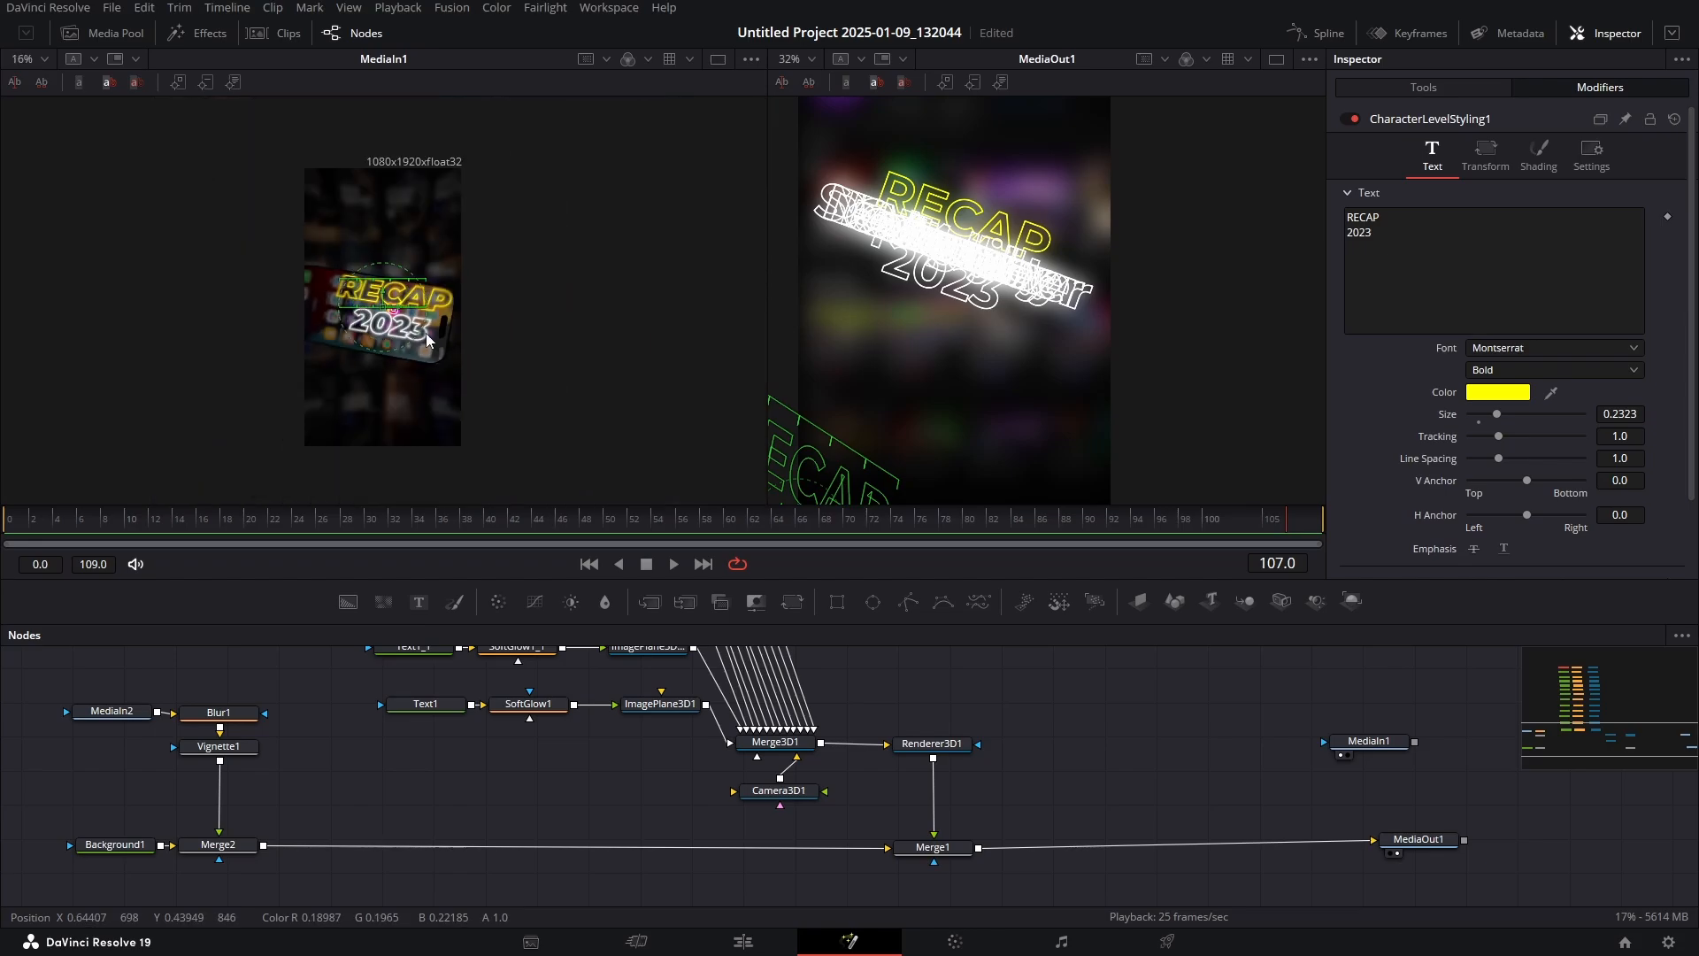
left_click(302, 689)
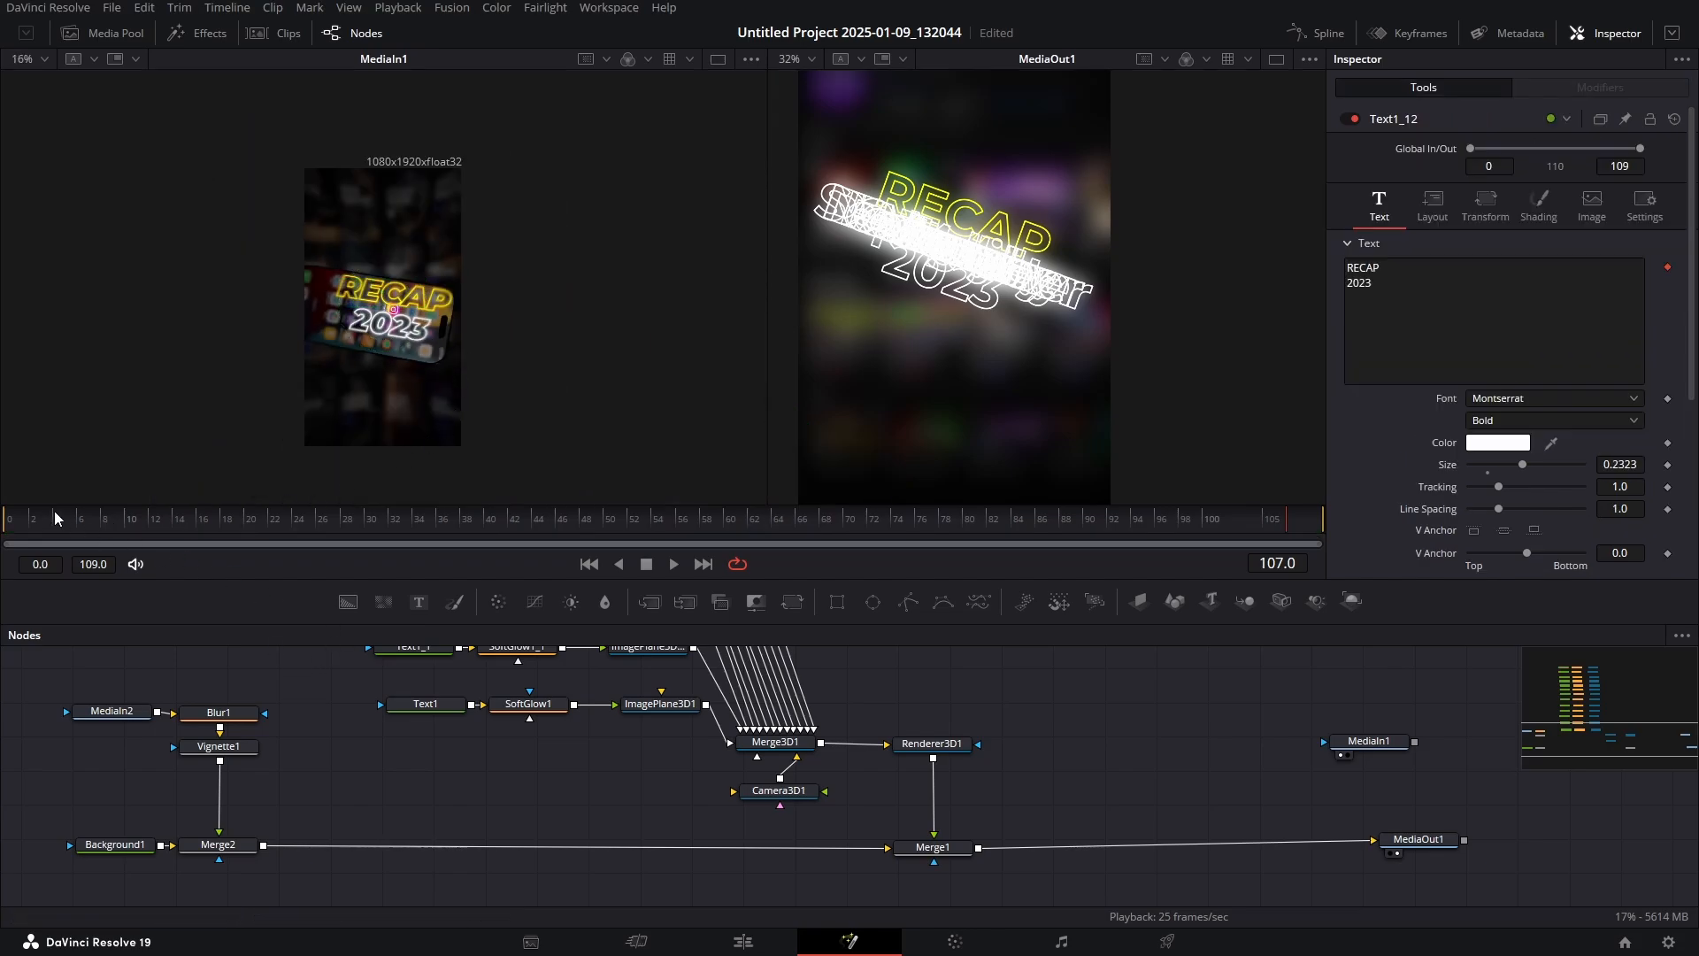
left_click_drag(53, 516, 151, 531)
left_click_drag(189, 525, 9, 610)
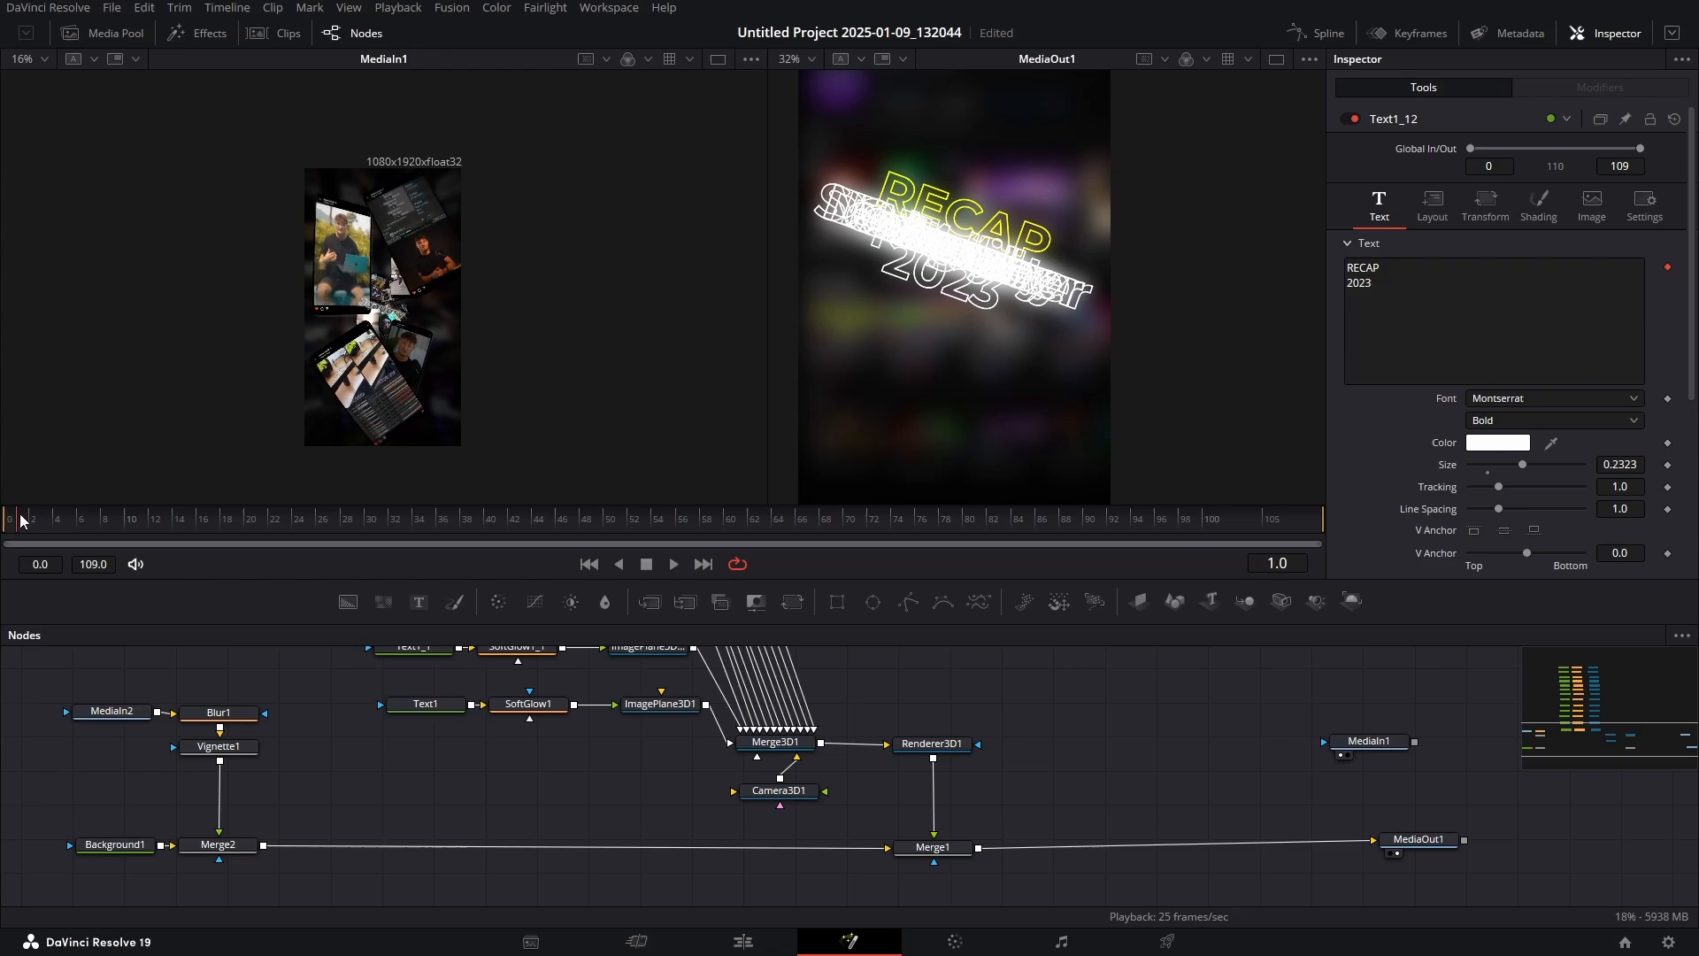
left_click_drag(3, 528, 749, 560)
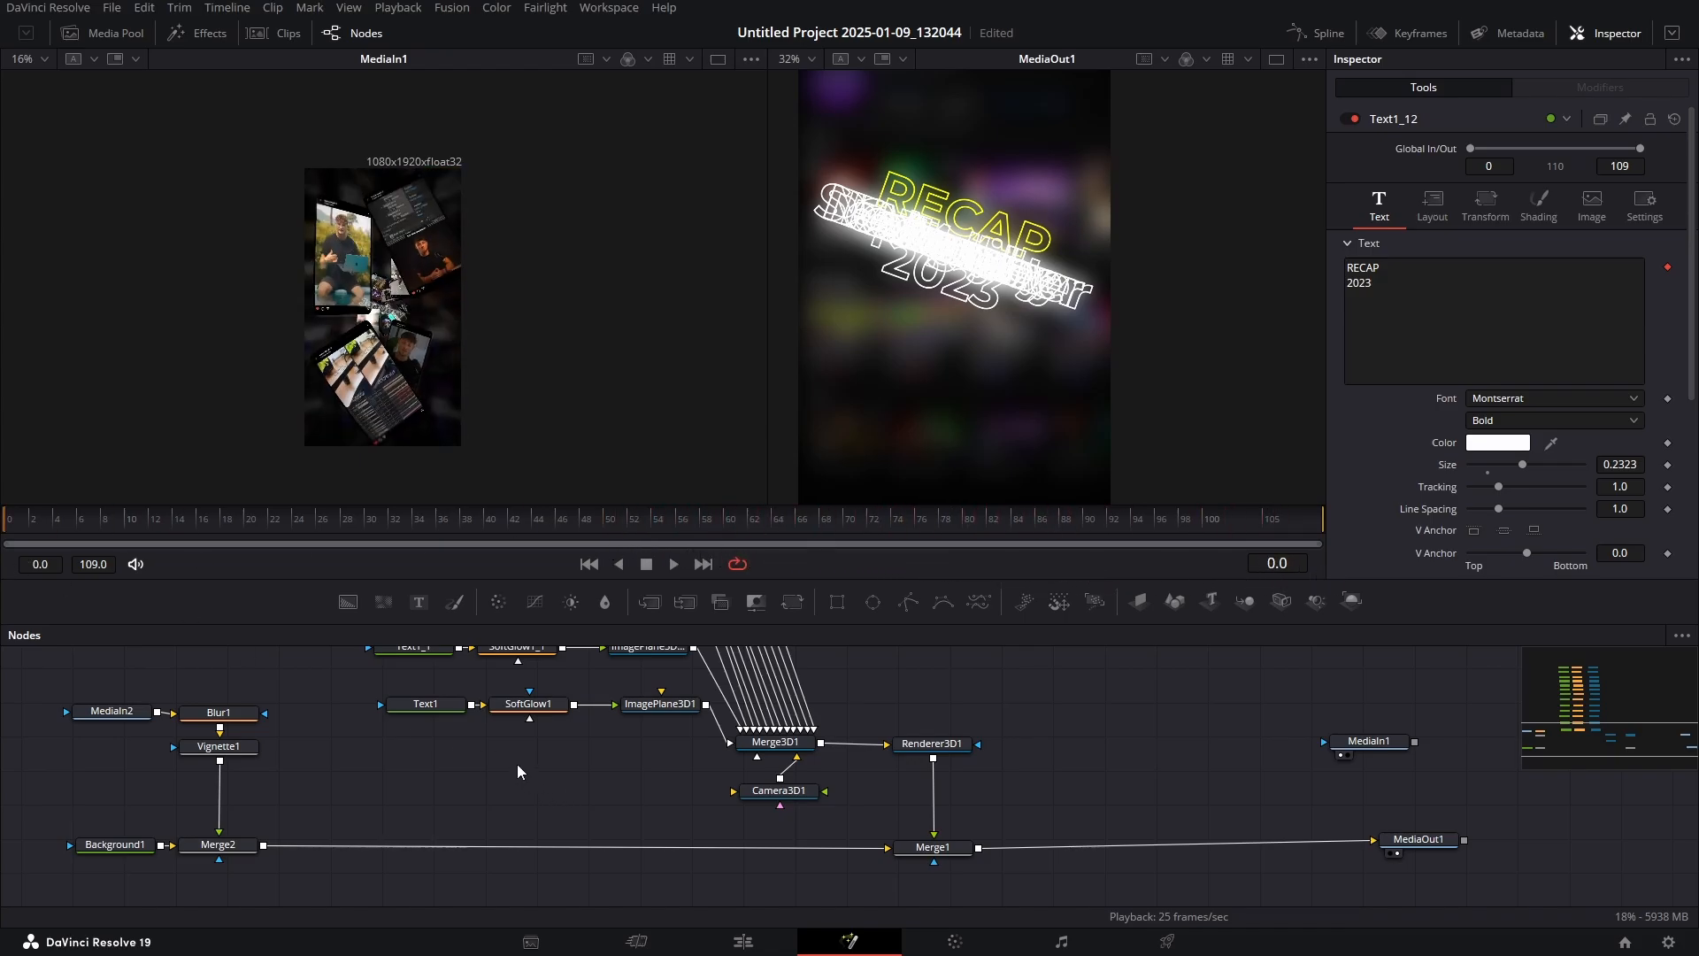
Set ImagePlane3D1_1's Z translation to -15 and its Z rotation to -30
left_click_drag(501, 765, 381, 852)
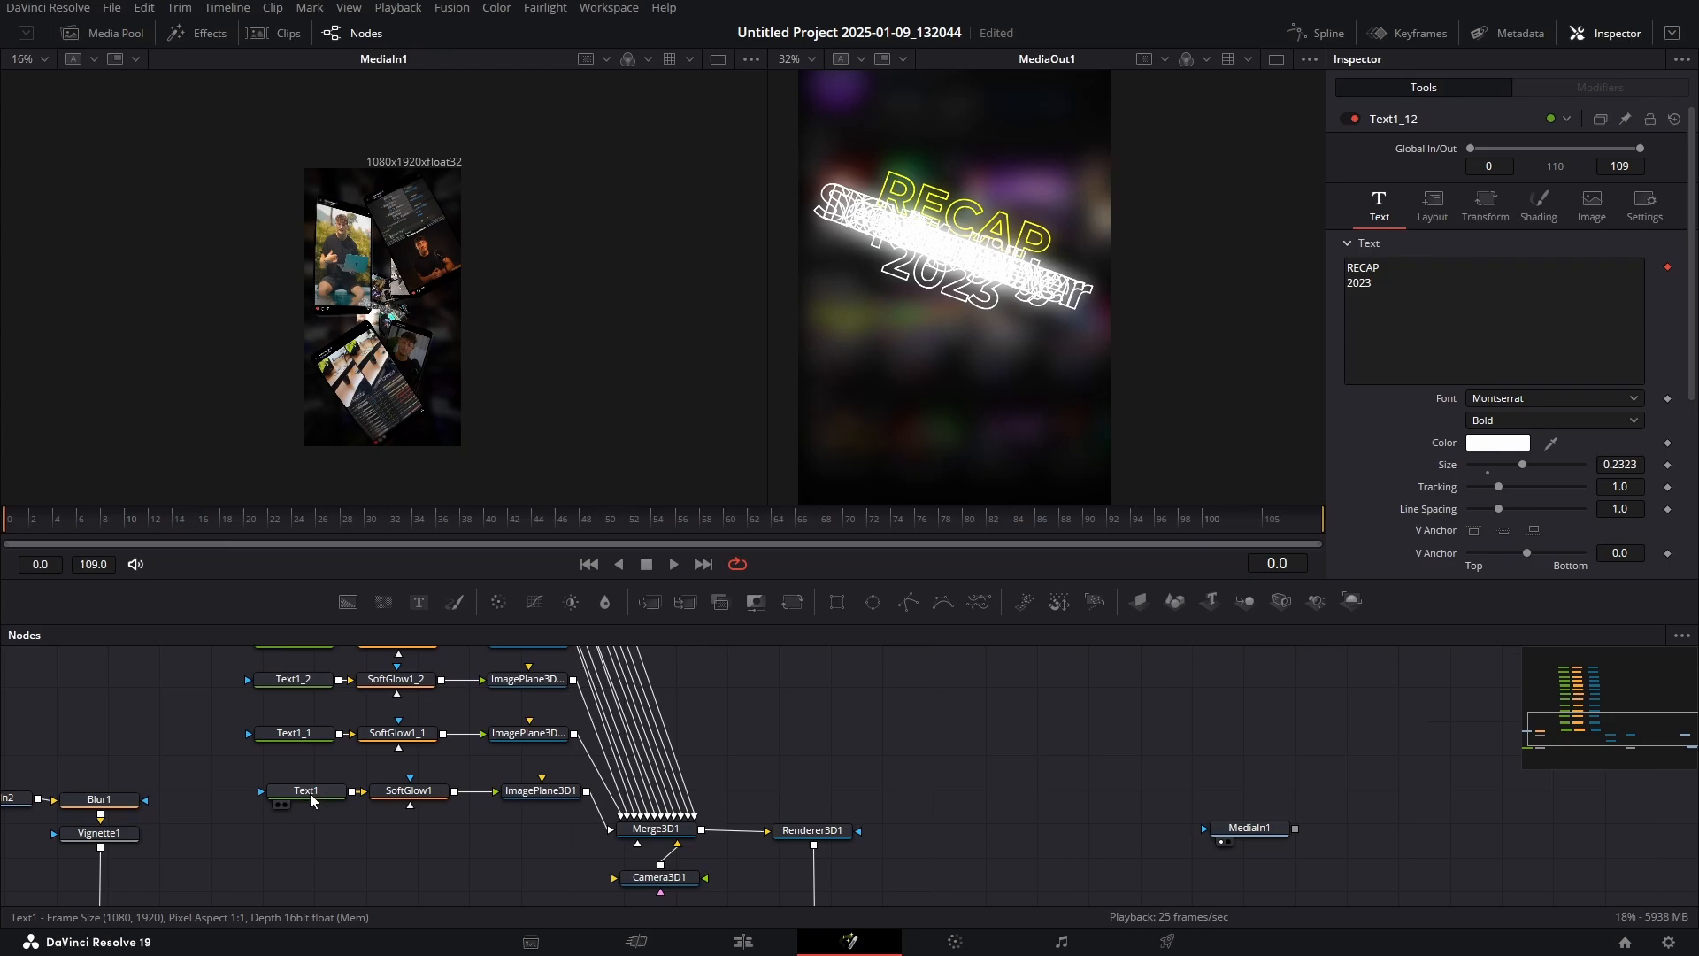
left_click(311, 801)
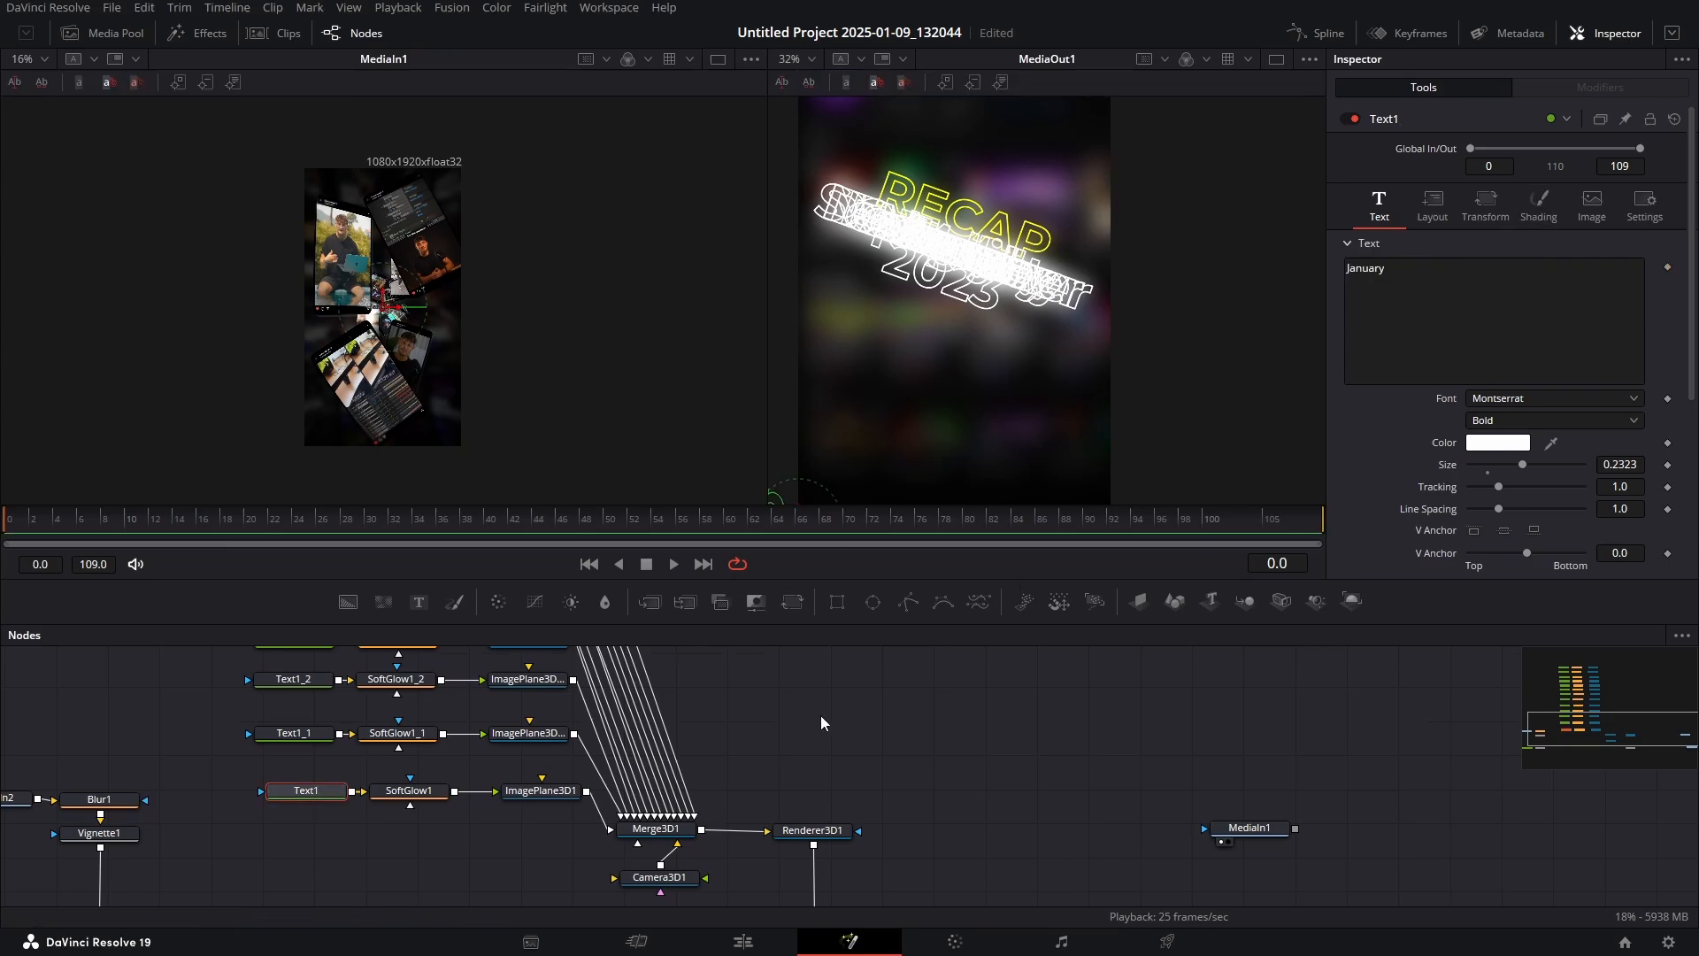
left_click(540, 791)
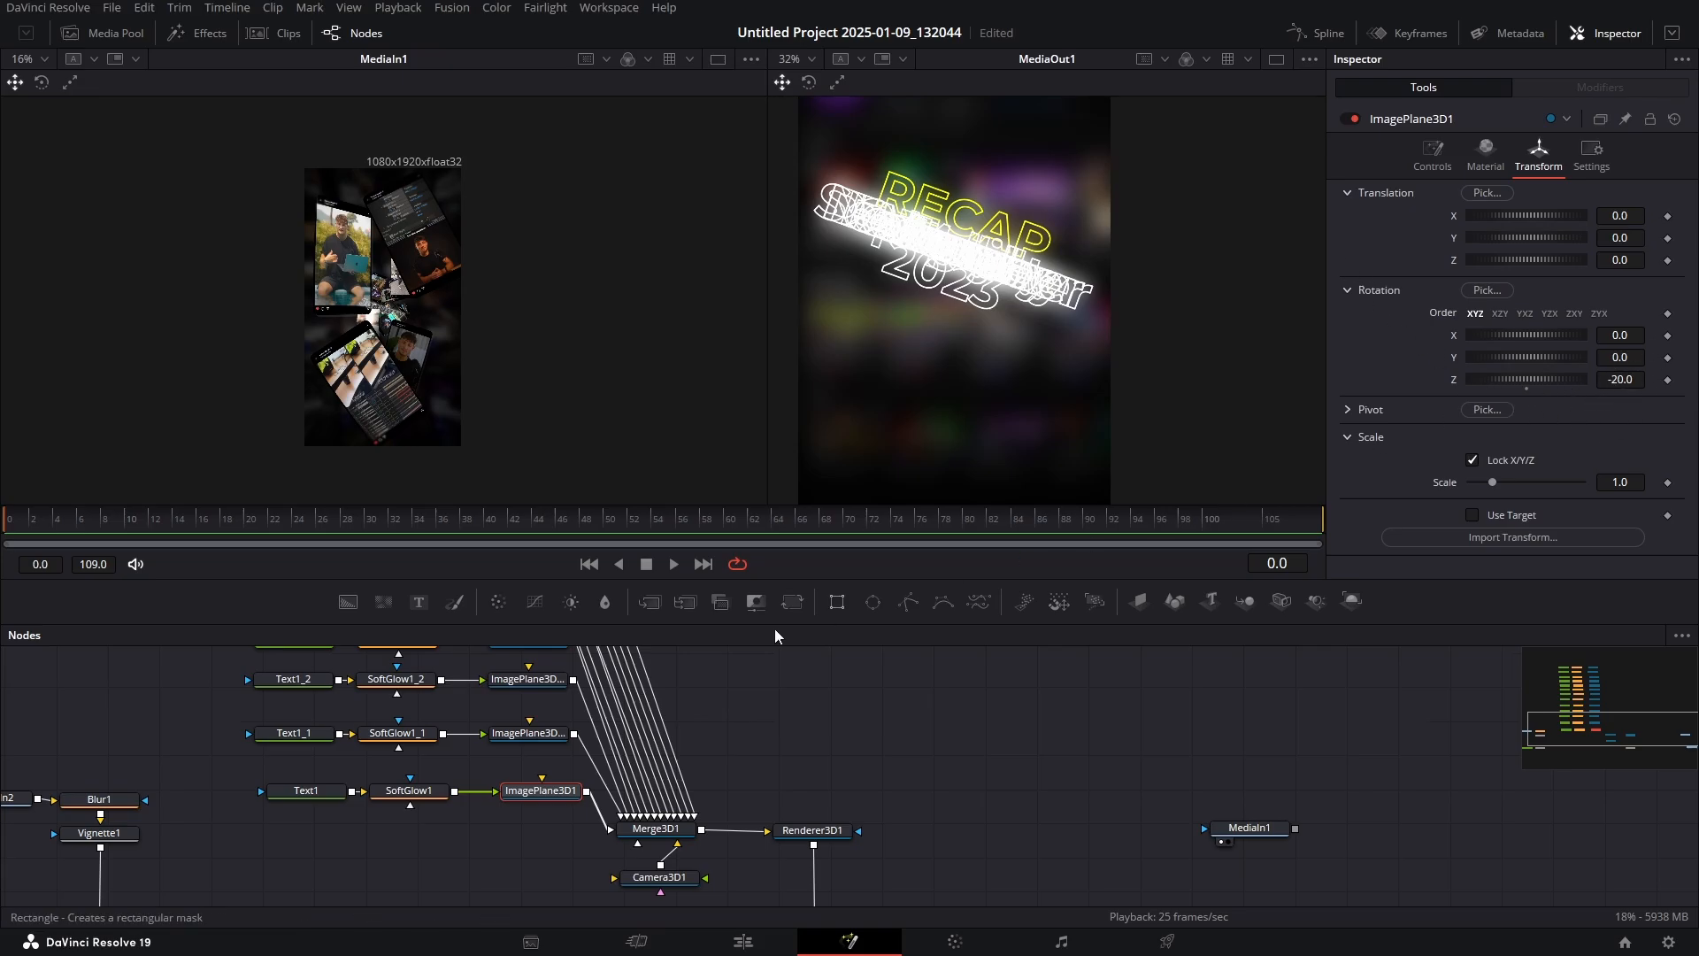
left_click(532, 739)
left_click(1542, 153)
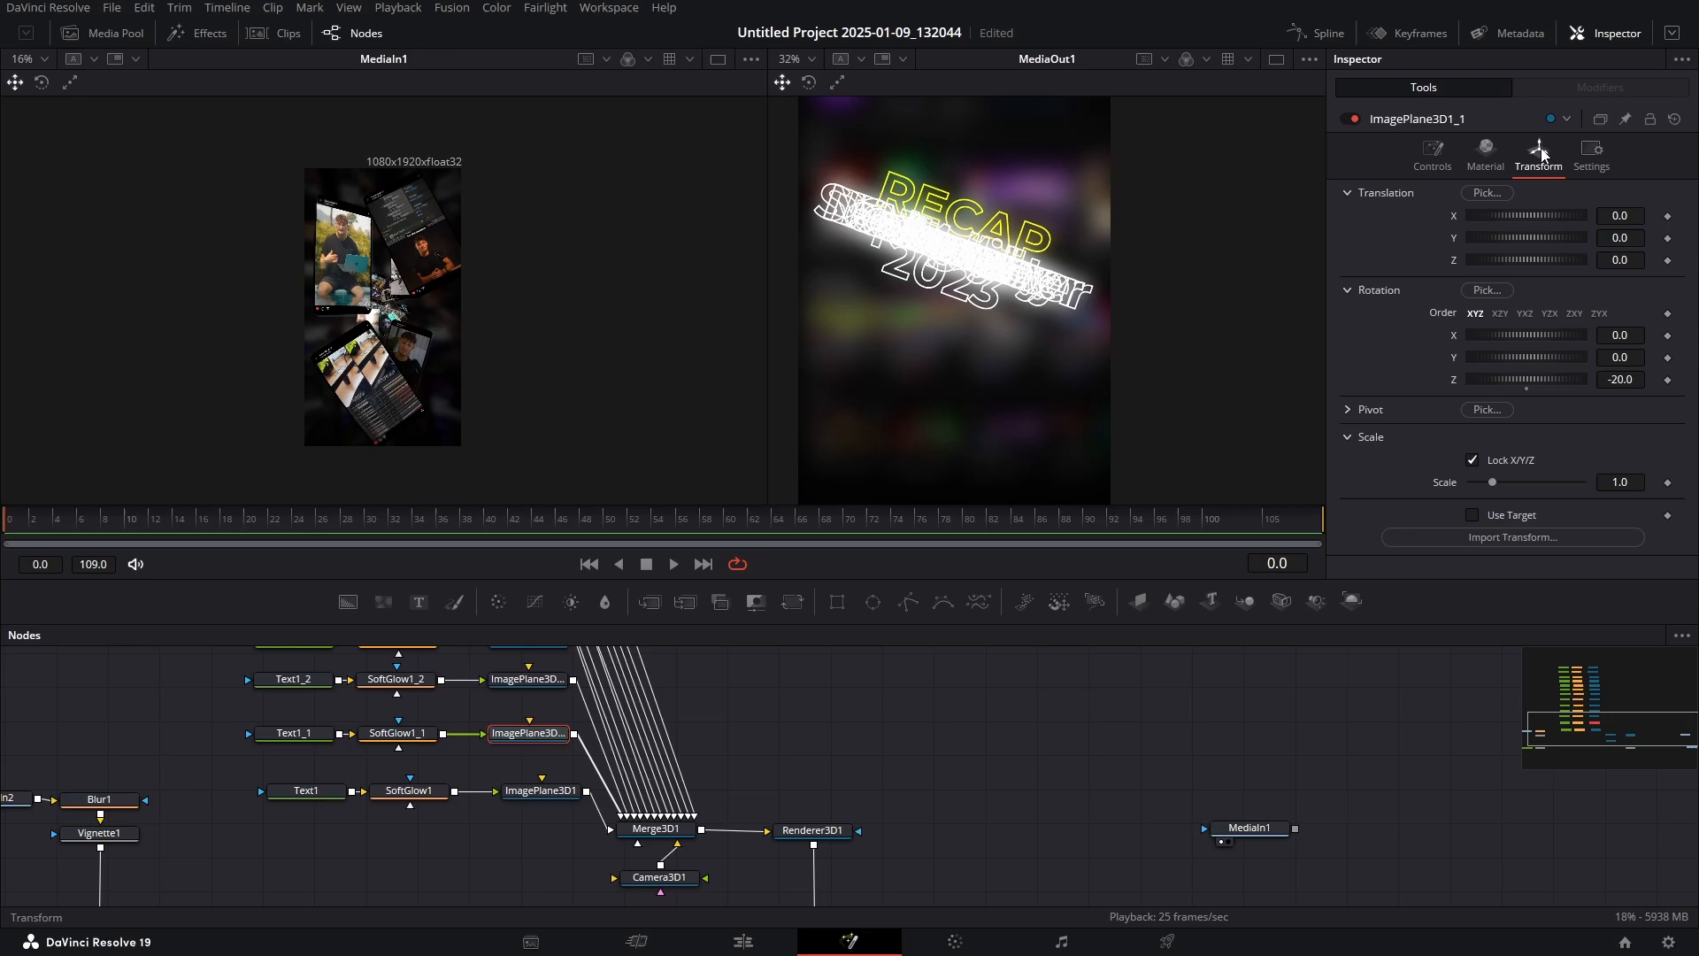
left_click(1627, 259)
key("BackSpace")
type("-15")
key("Tab")
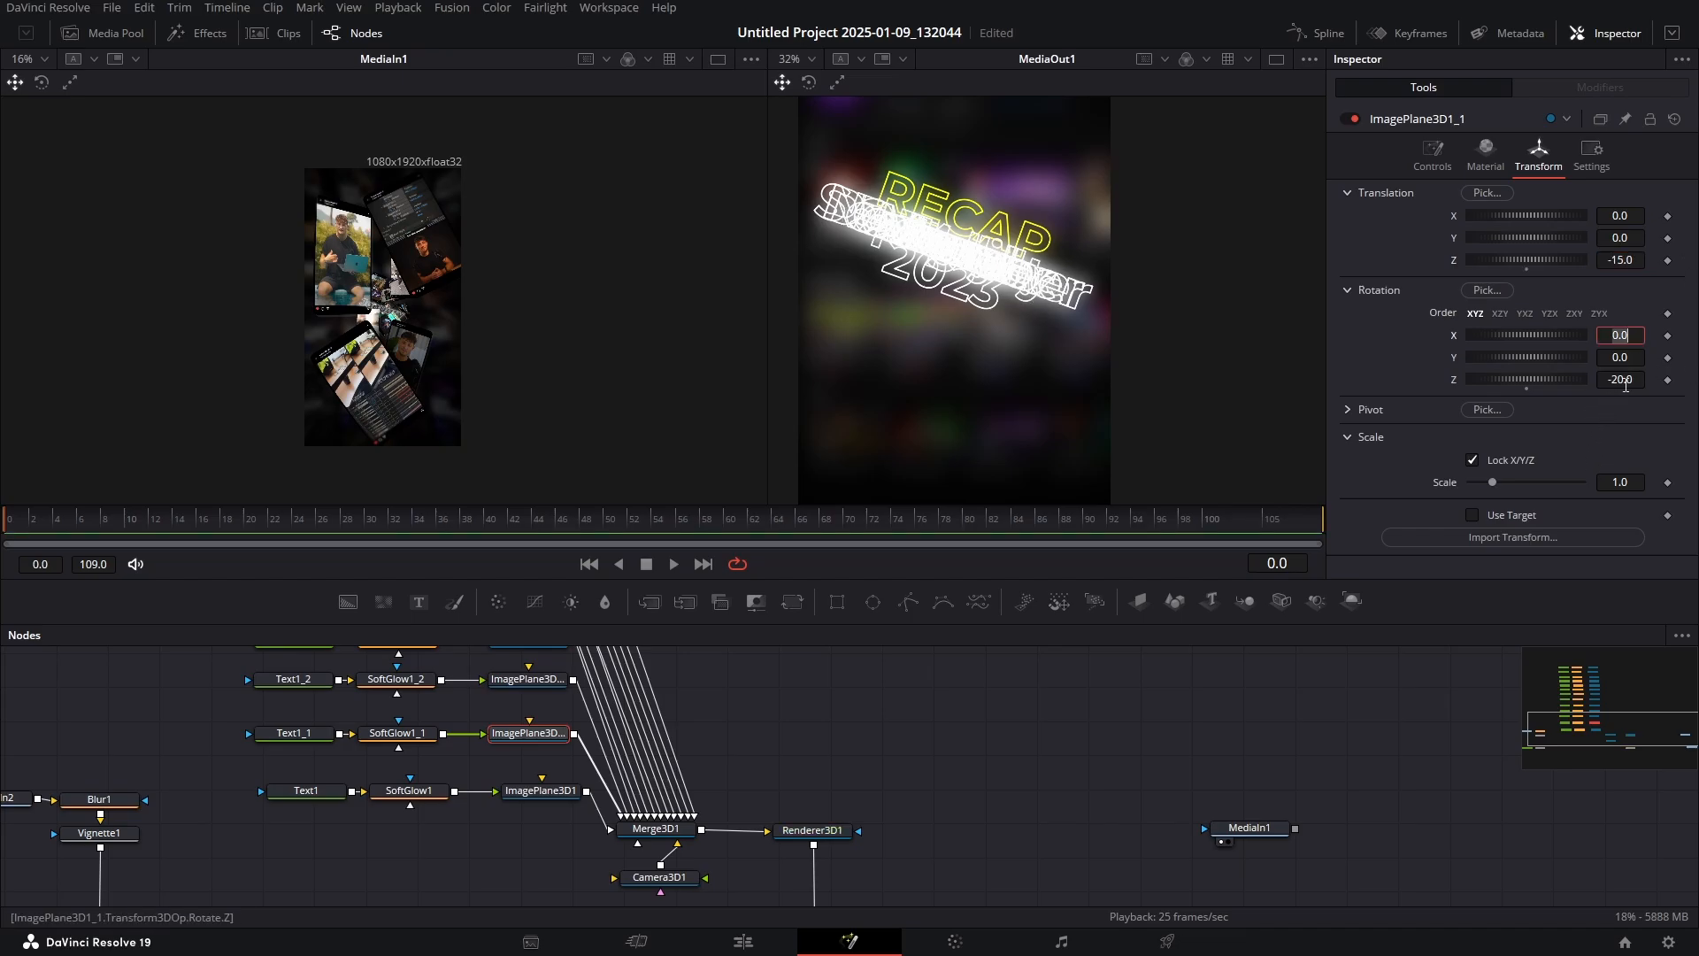
left_click(1624, 380)
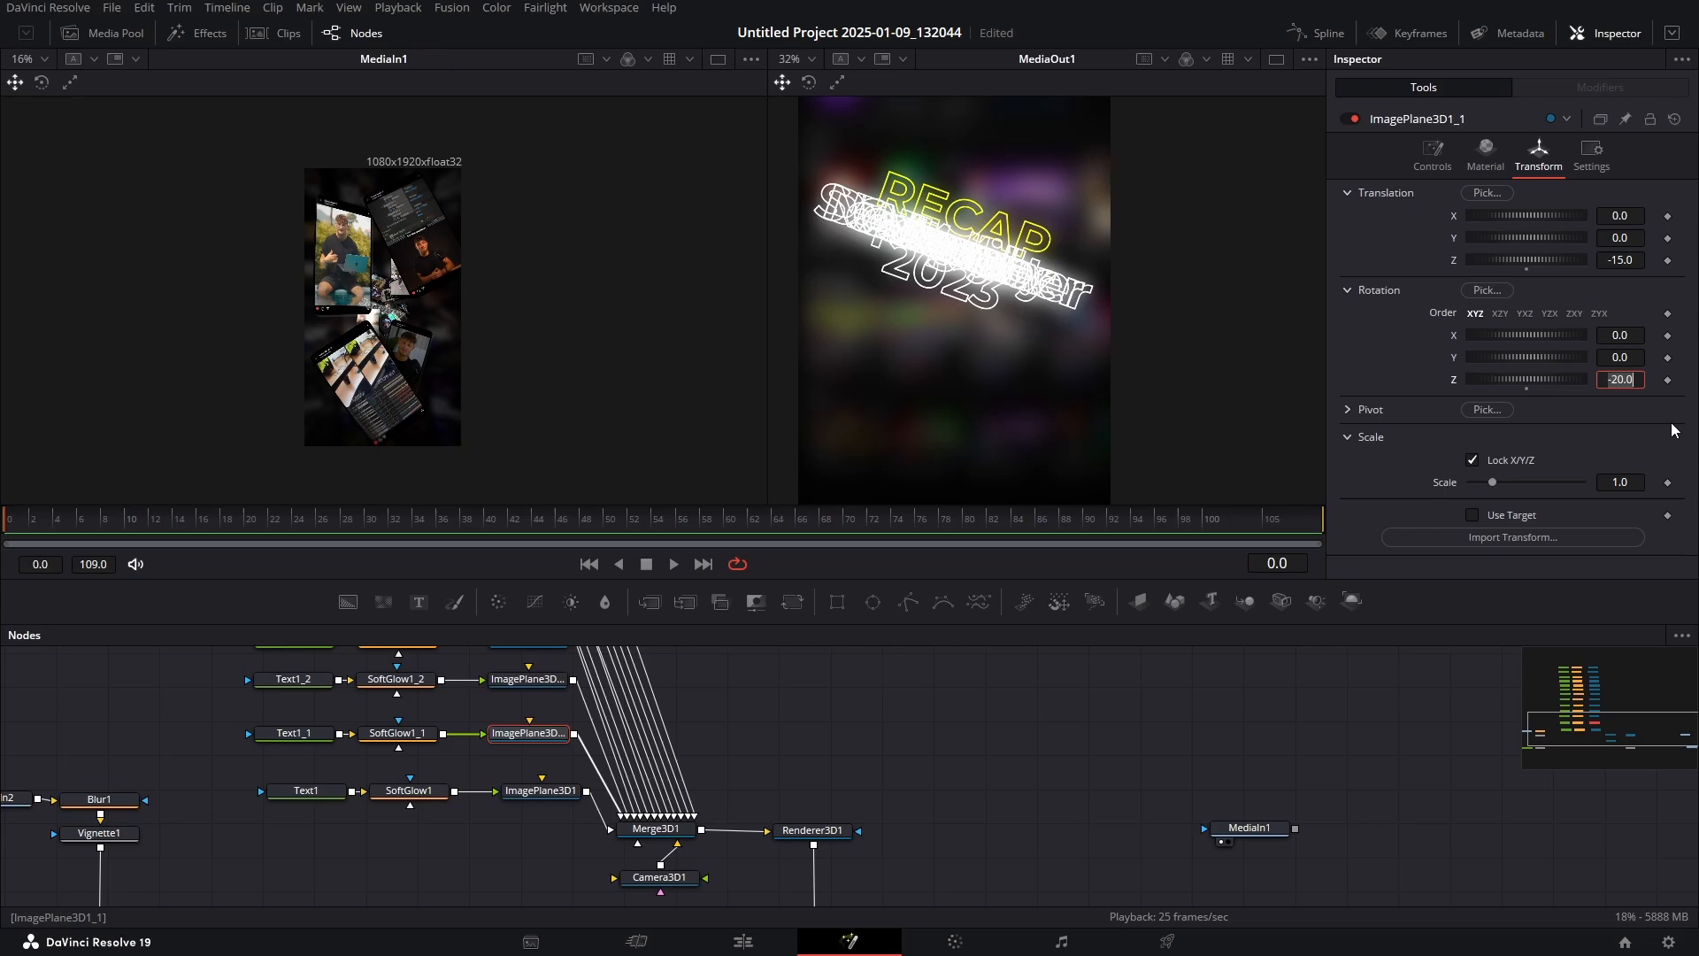
key("BackSpace")
key("Tab")
Set ImagePlane3D1_2's Z translation to -30 and its Z rotation to -40
left_click_drag(531, 686, 556, 811)
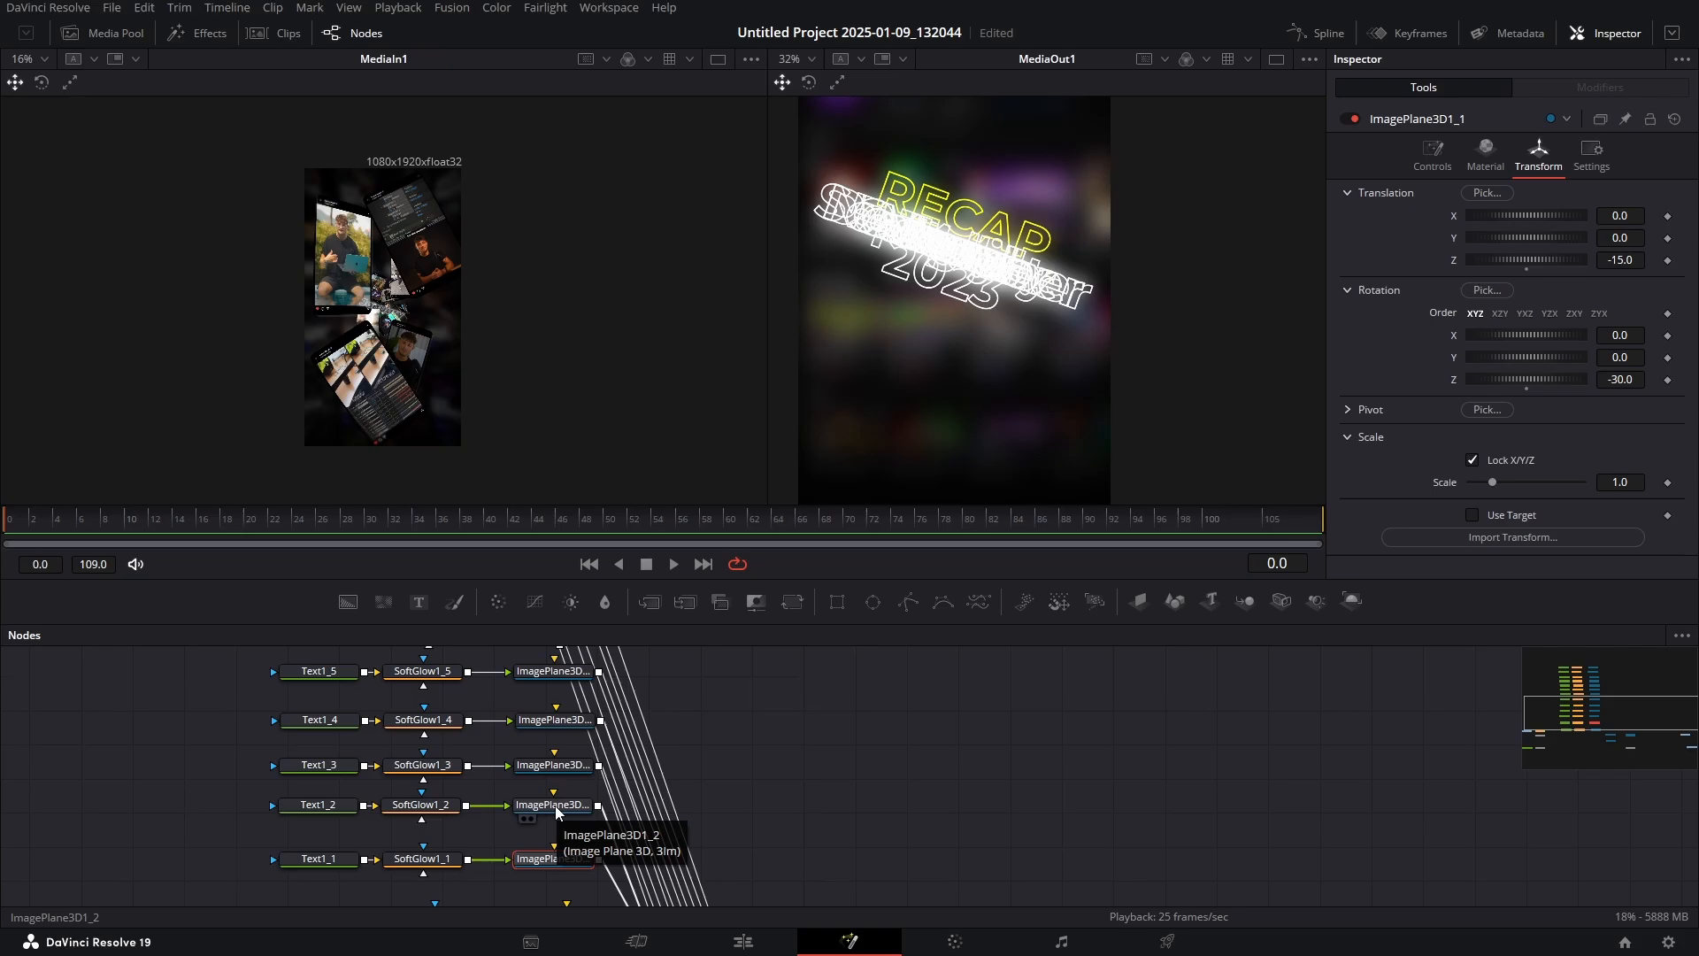
left_click(556, 811)
left_click(1539, 152)
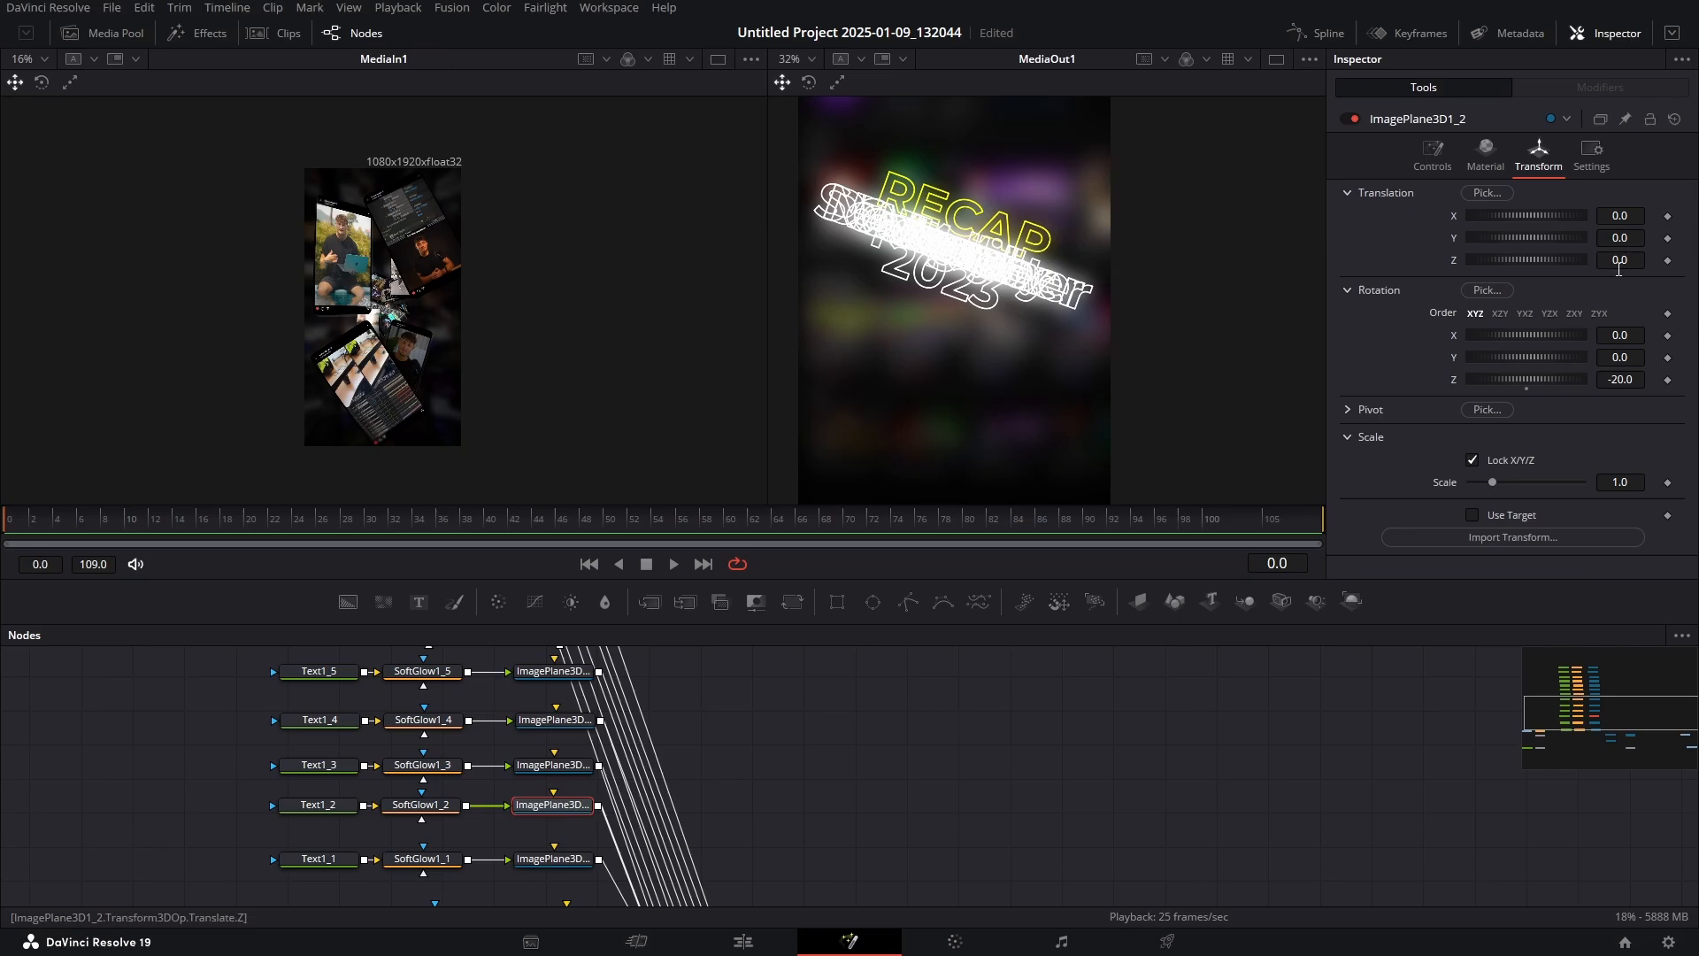
left_click(1625, 263)
key("BackSpace")
key("Tab")
left_click(1631, 380)
type("-40")
key("Tab")
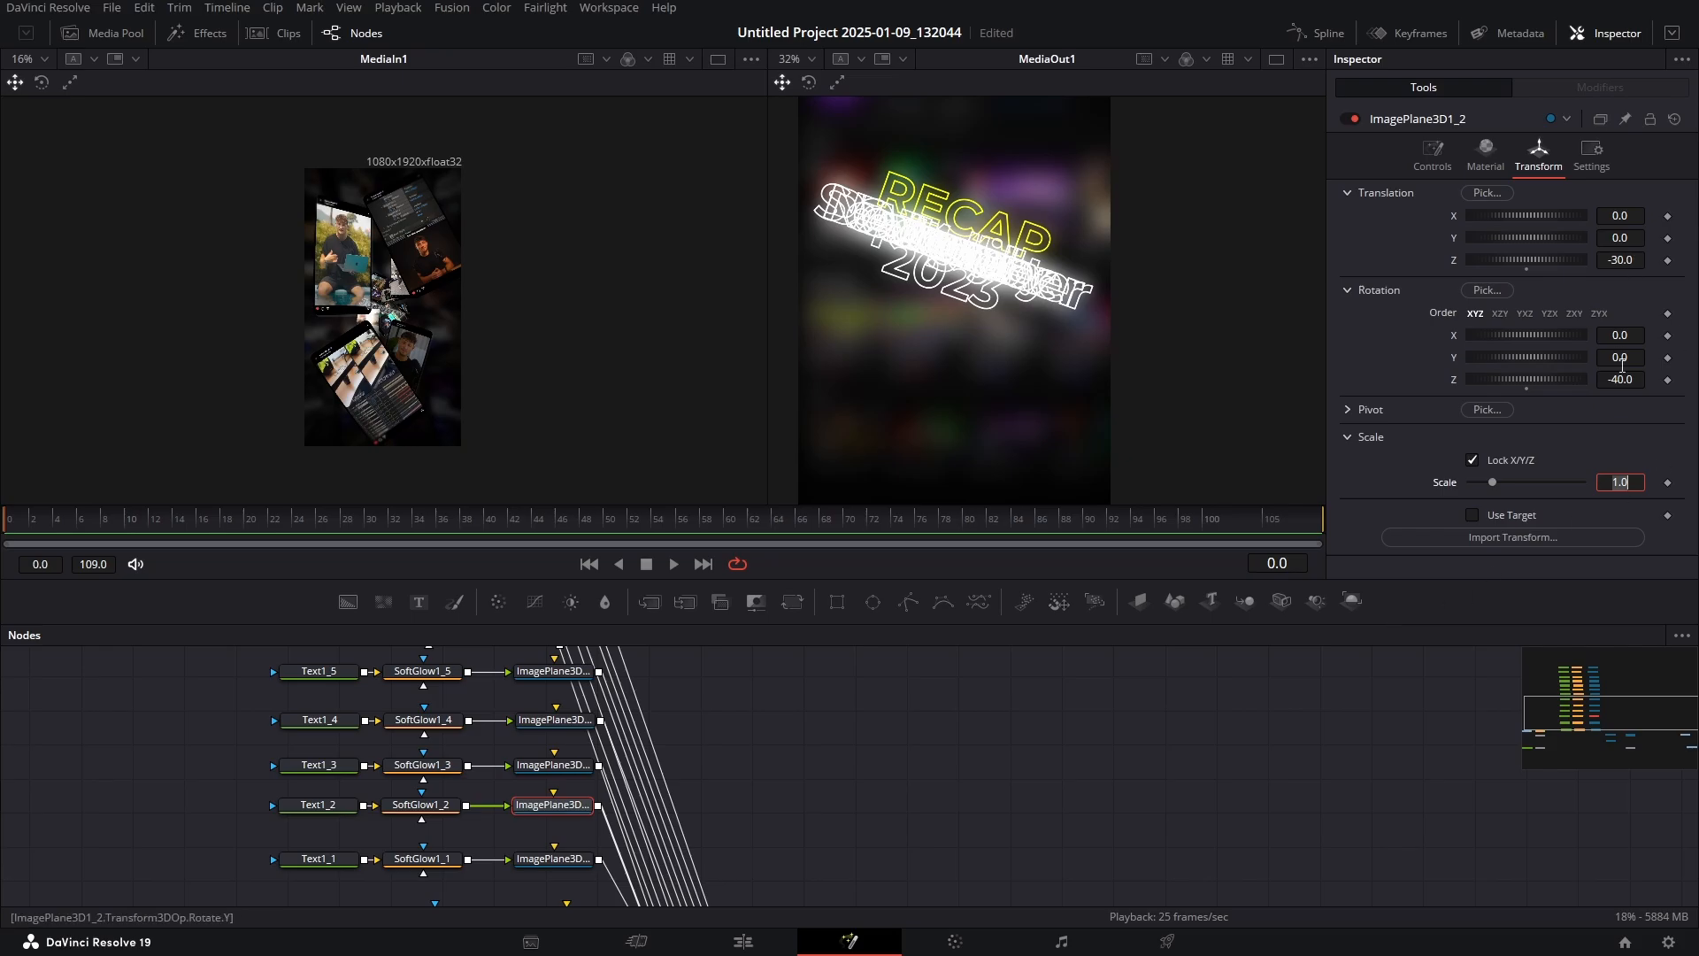
Continue through ImagePlane3D1_3 to ImagePlane3D1_11, stepping Z translation by -15 and Z rotation by -10 each, ending at -165 and -130
left_click(559, 772)
left_click(555, 720)
type("-40")
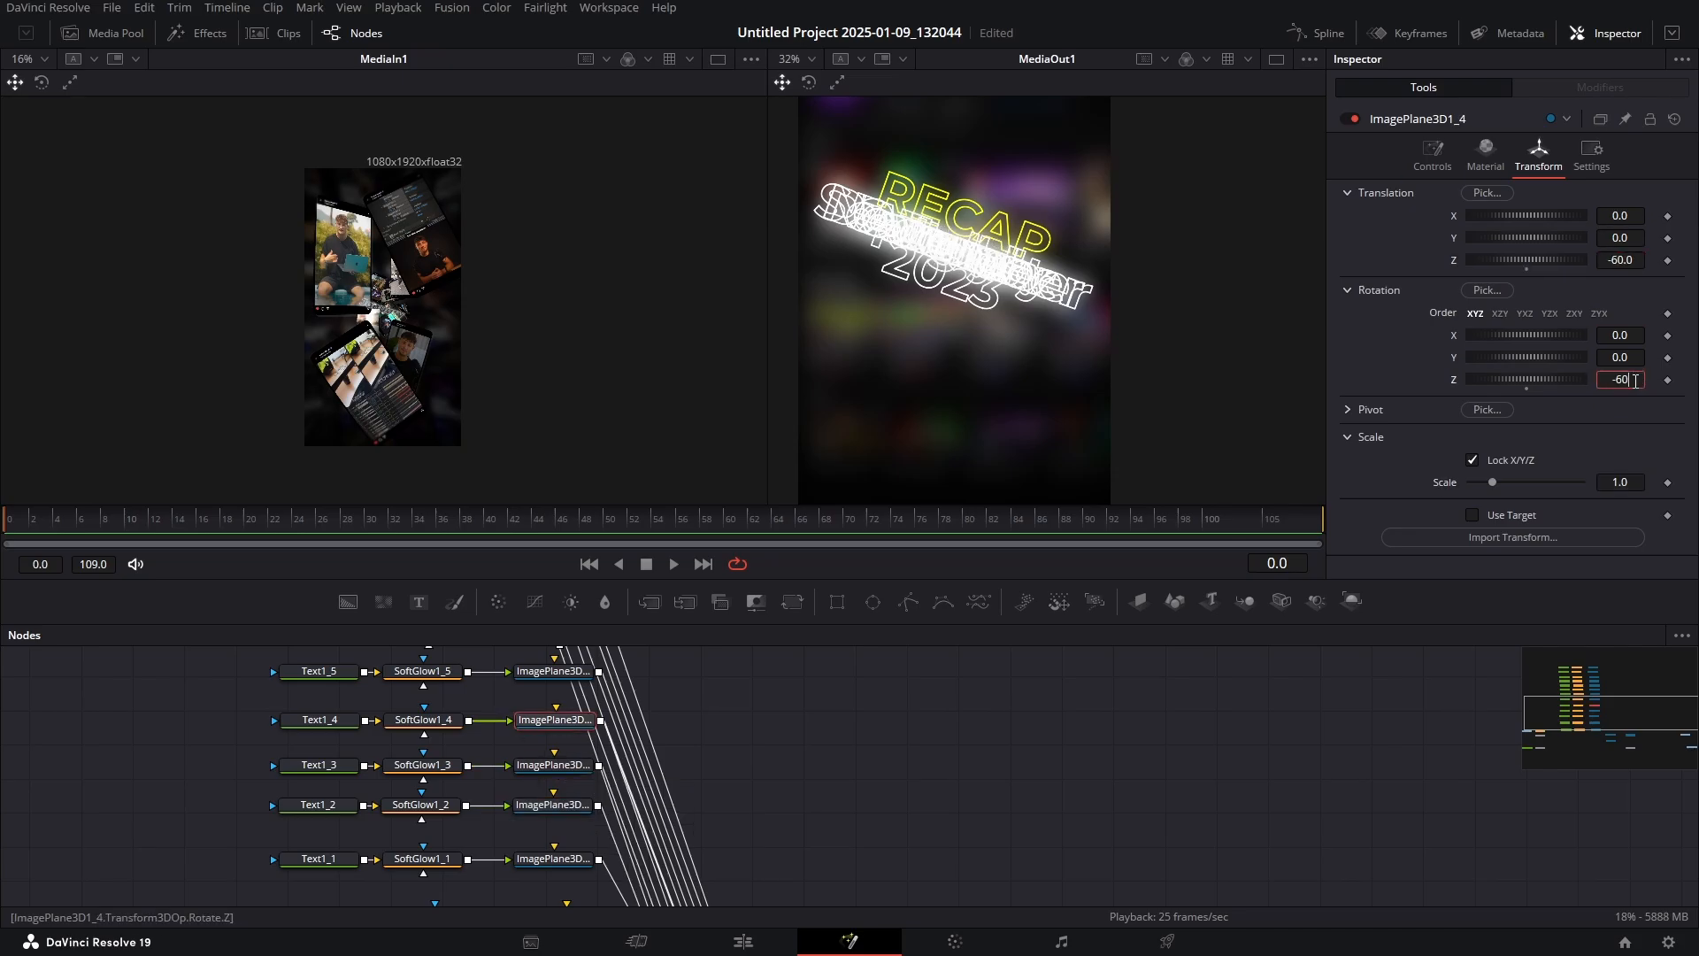
scroll(558, 761, "up", 3)
left_click(558, 763)
left_click(562, 699)
left_click(565, 777)
left_click(1619, 261)
left_click(557, 735)
type("-160")
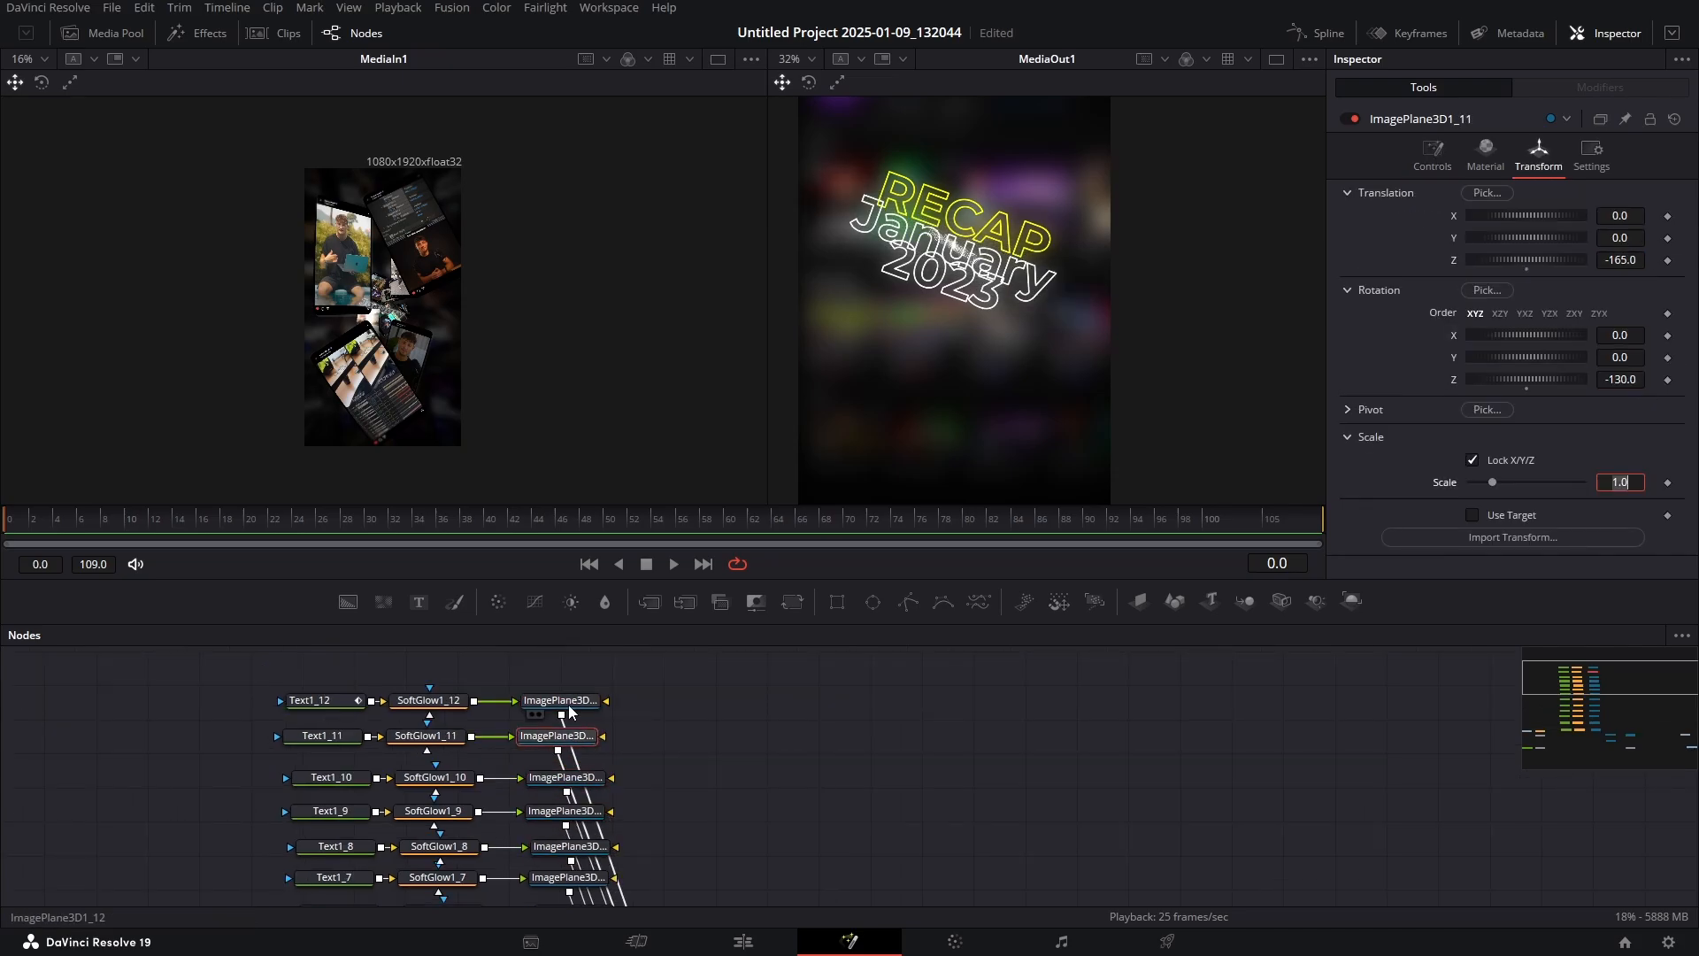
Set ImagePlane3D1_12's Z translation to -180 and its Z rotation to -90, and fit the output in the second viewer
left_click(561, 700)
type("-180")
key("Tab")
key("Tab")
key("Tab")
type("-90")
scroll(975, 288, "up", 3)
scroll(975, 288, "down", 5)
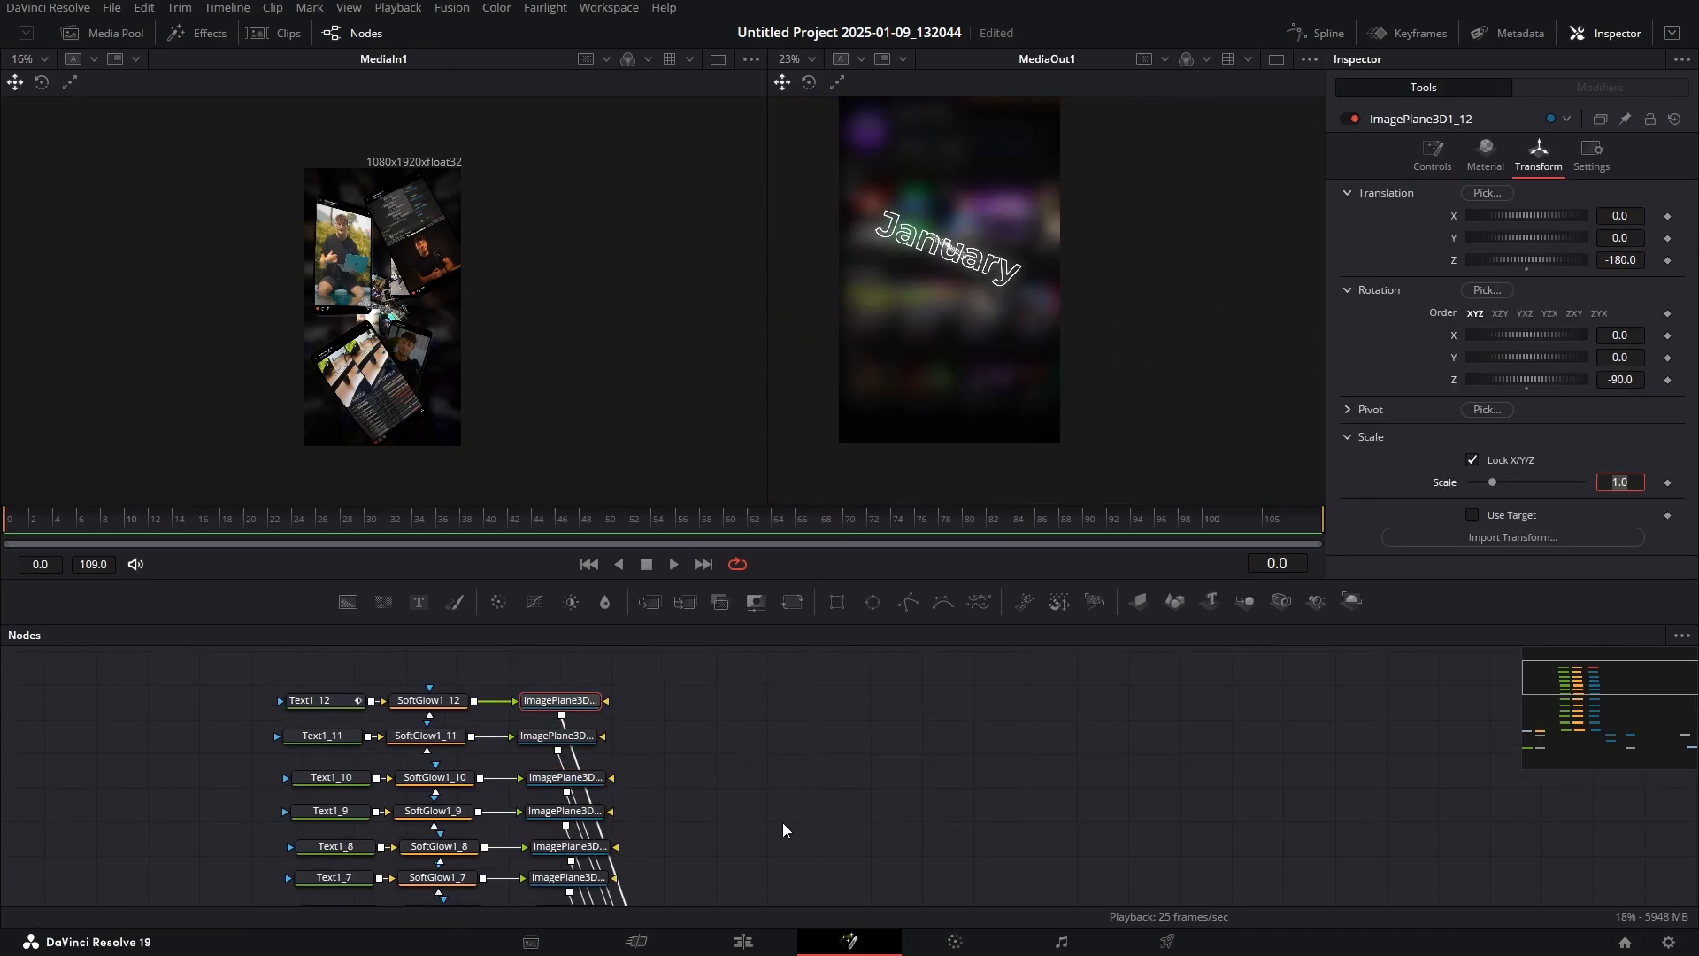
Make room below Merge3D1 and insert a Transform 3D node between Camera3D1 and Merge3D1
scroll(792, 767, "down", 10)
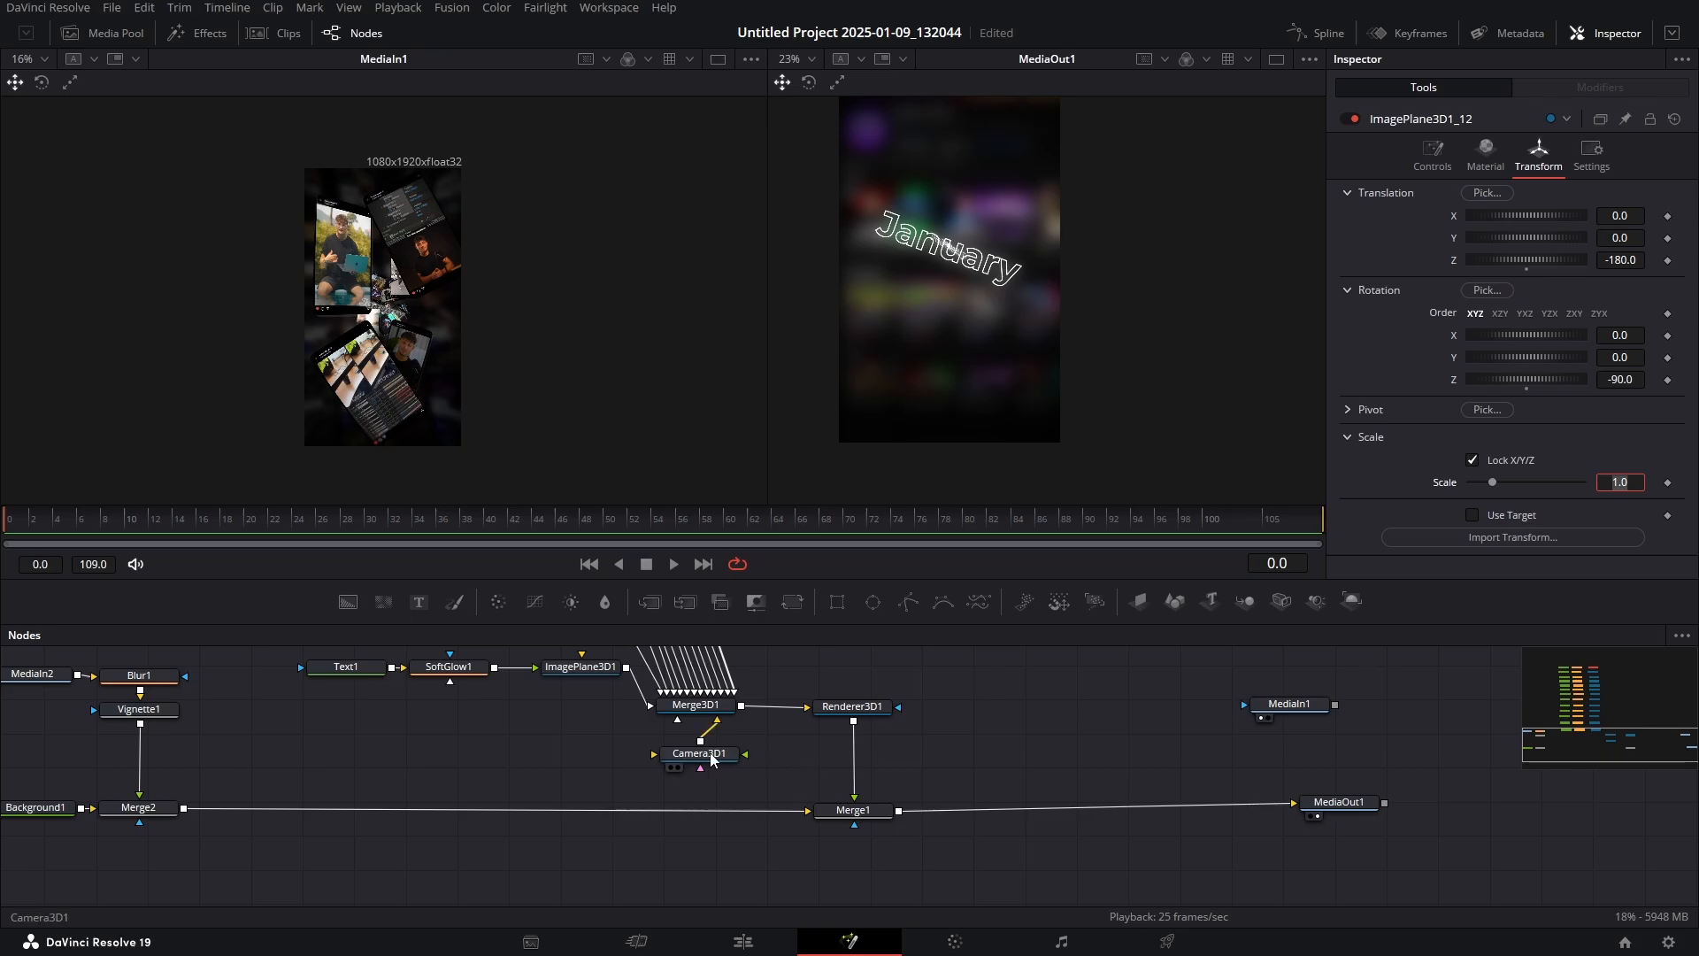
left_click(708, 780)
left_click_drag(708, 782, 708, 785)
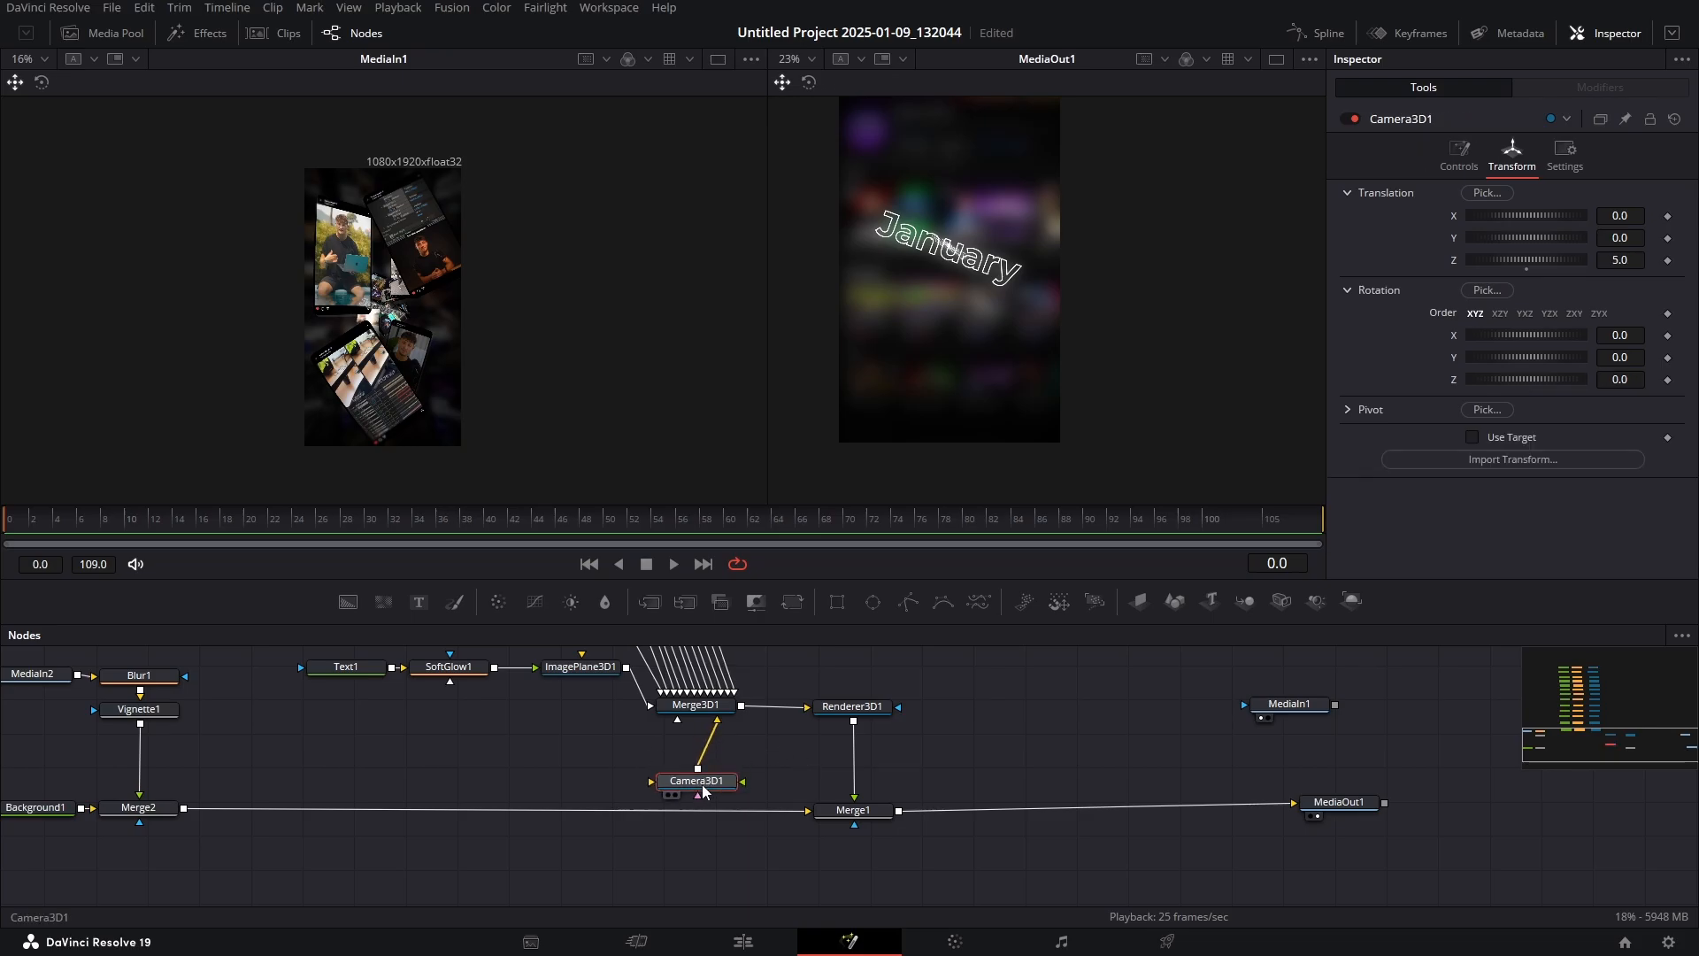
key("shift+space")
type("sof")
key("BackSpace")
key("BackSpace")
key("BackSpace")
type("tran")
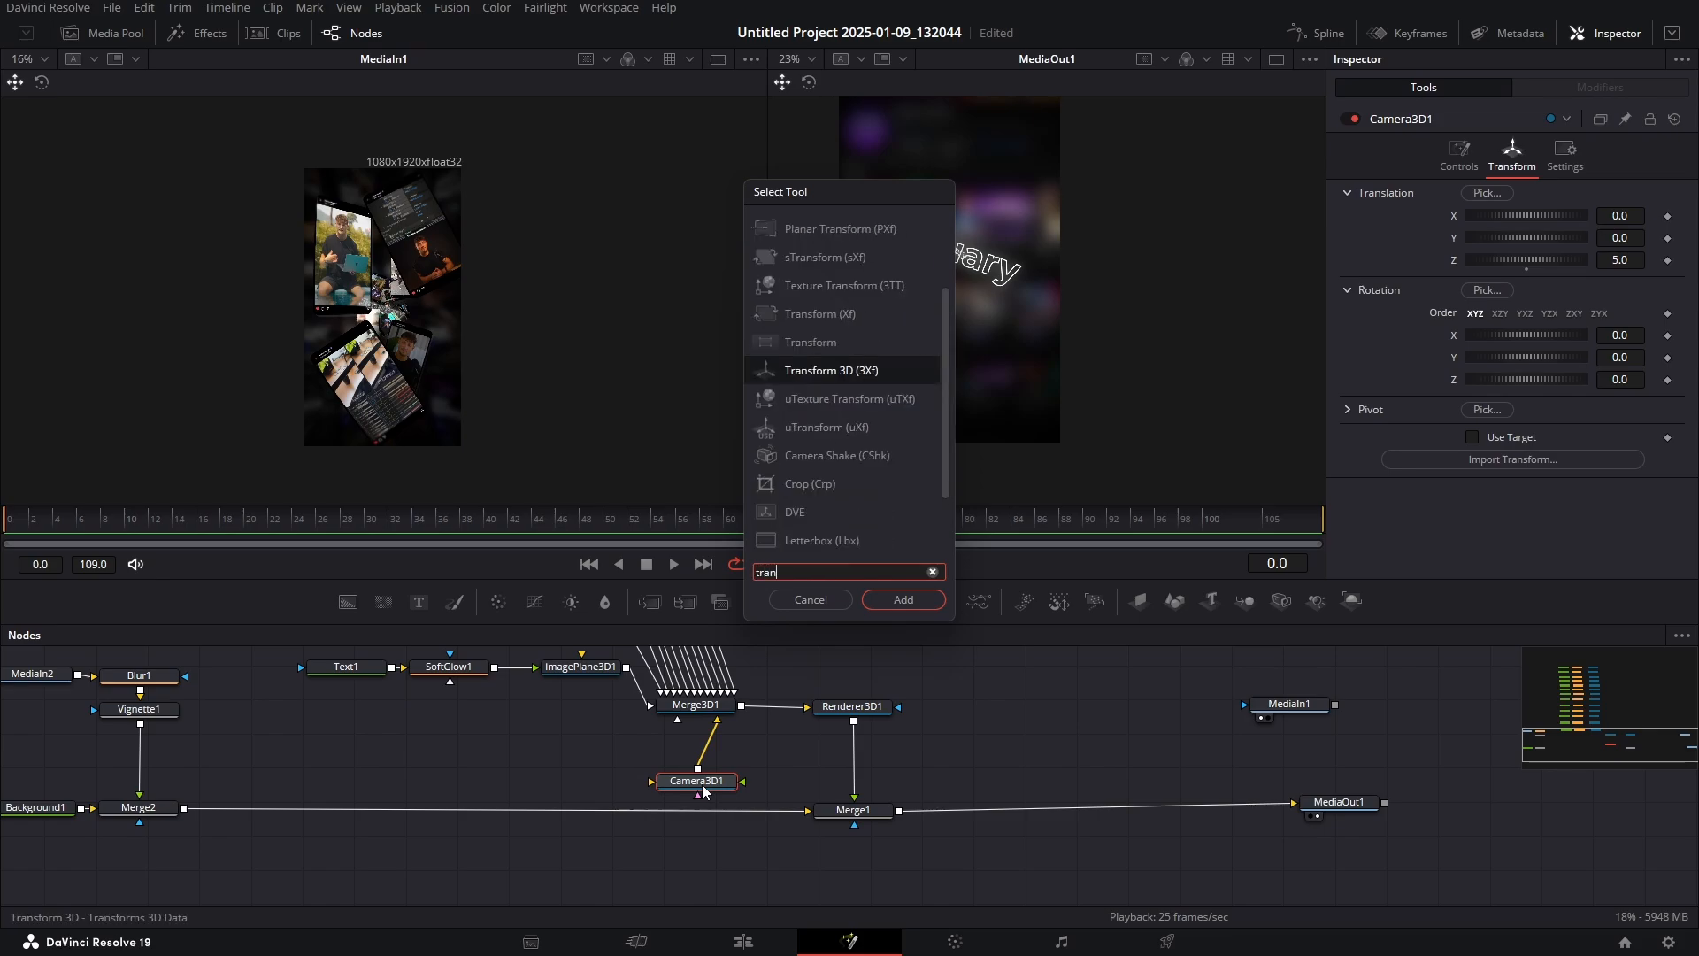
key("Return")
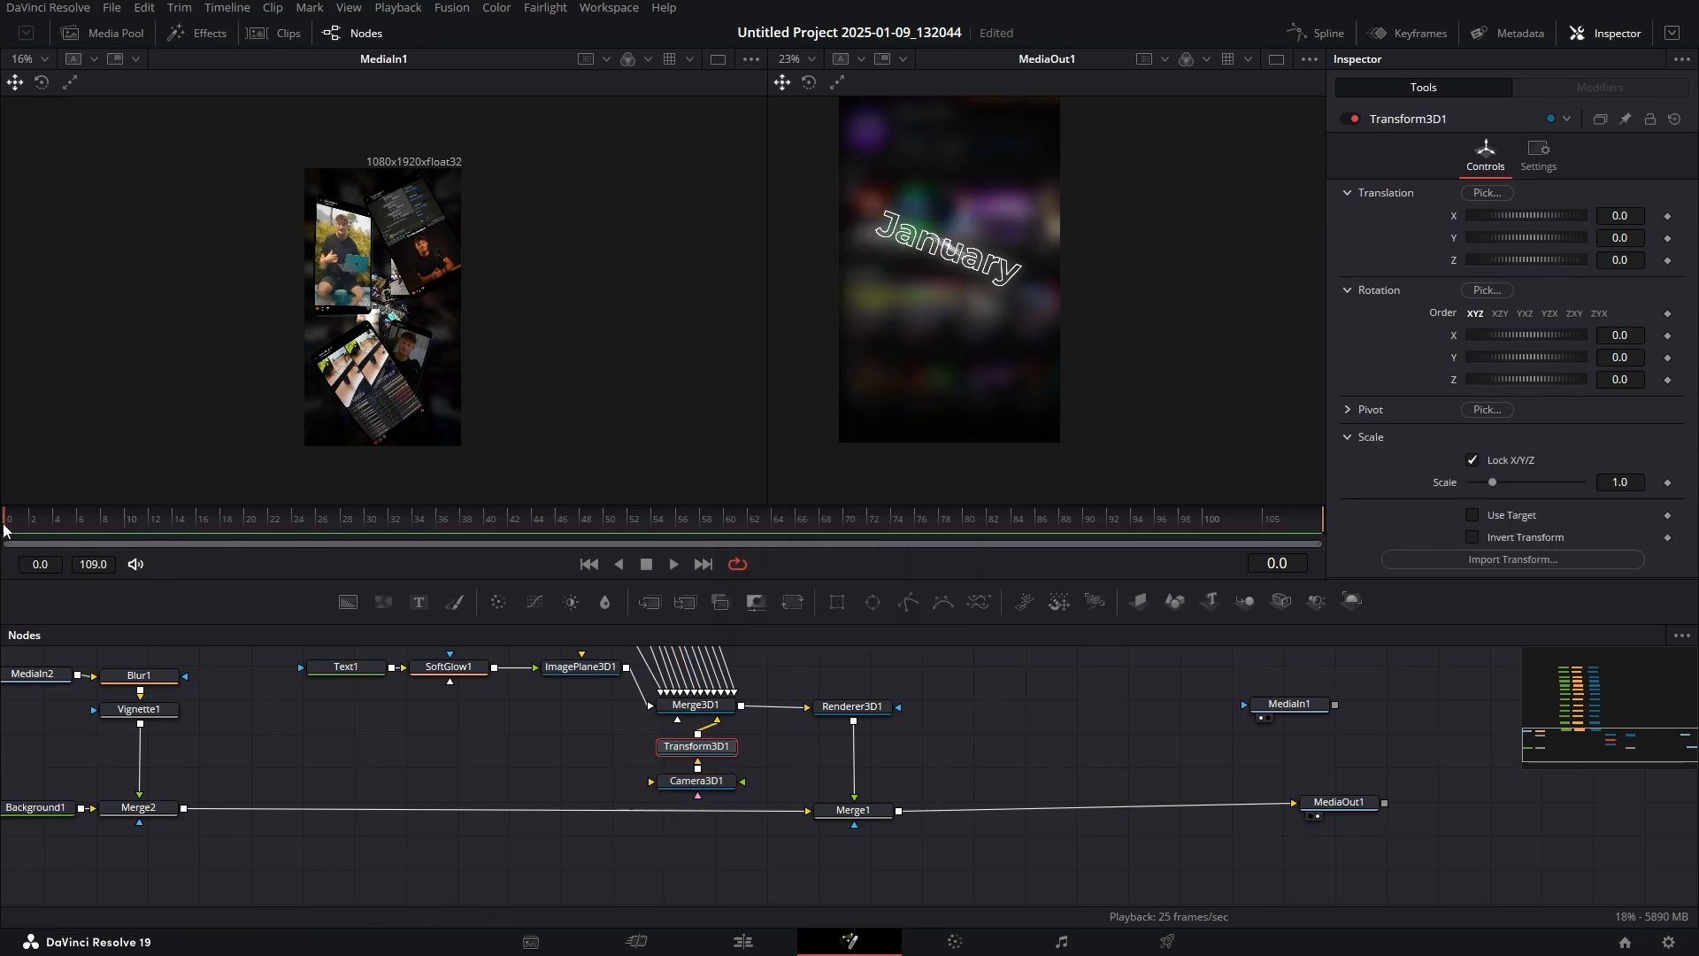
Keyframe Transform3D1's Z translation and Z rotation from 0 at frame 0 to -181.16 and -90 at frame 109
left_click(1667, 260)
left_click(1667, 379)
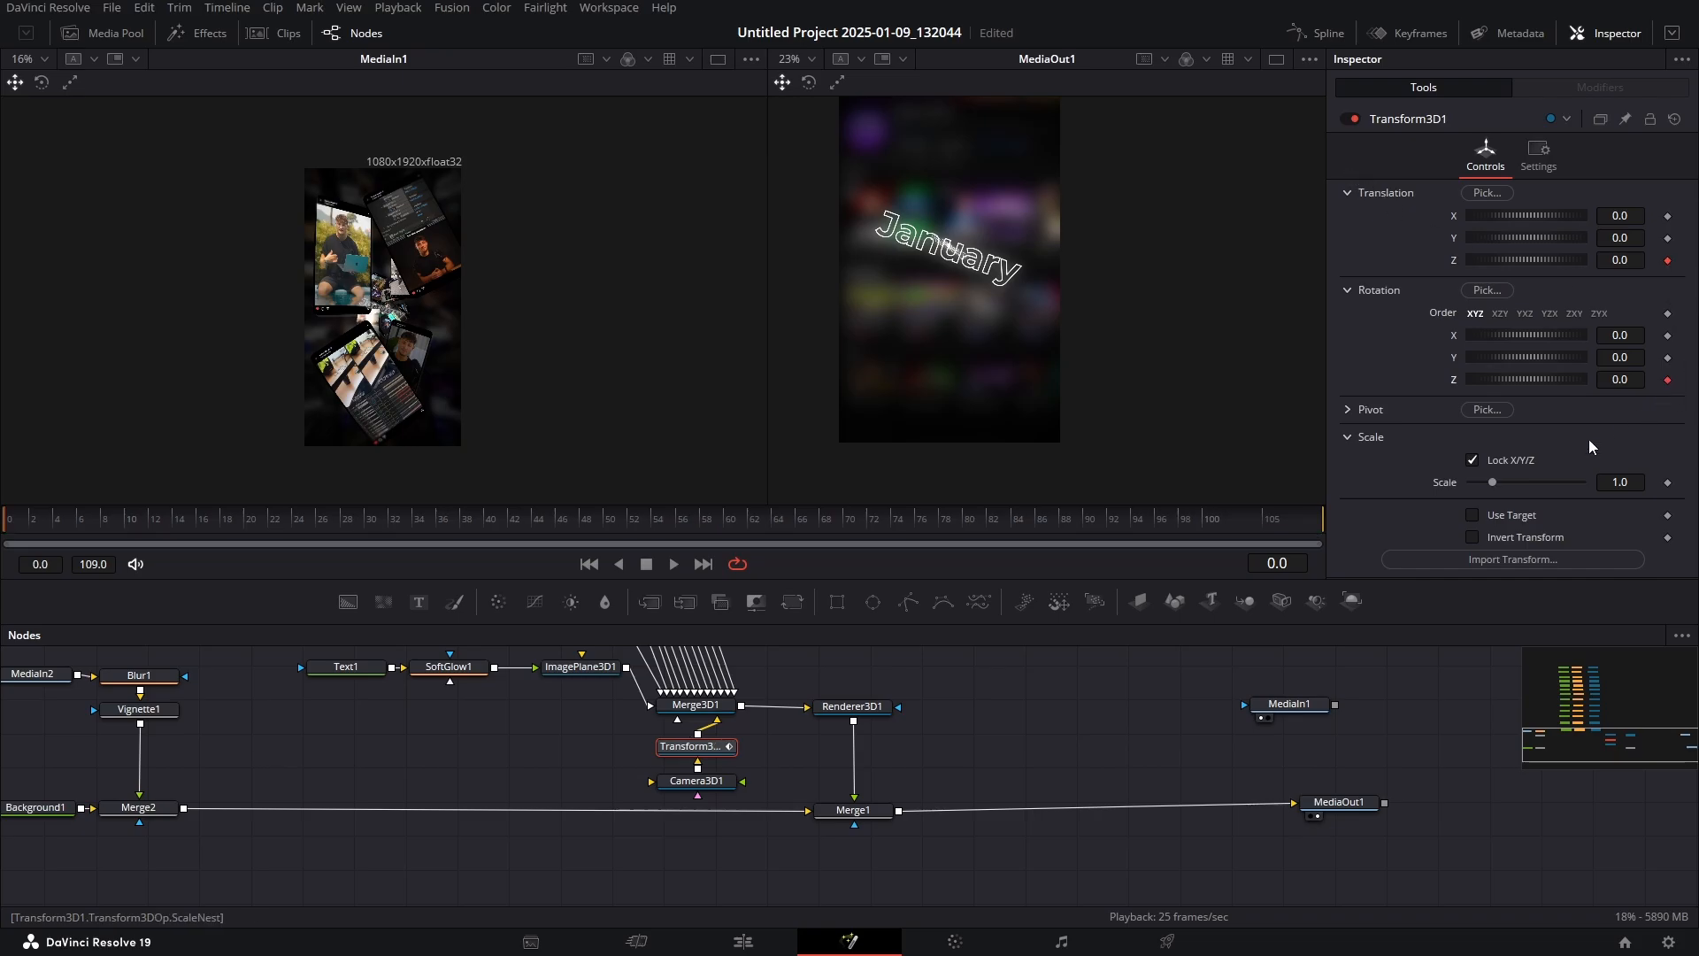
left_click_drag(1315, 530, 1321, 530)
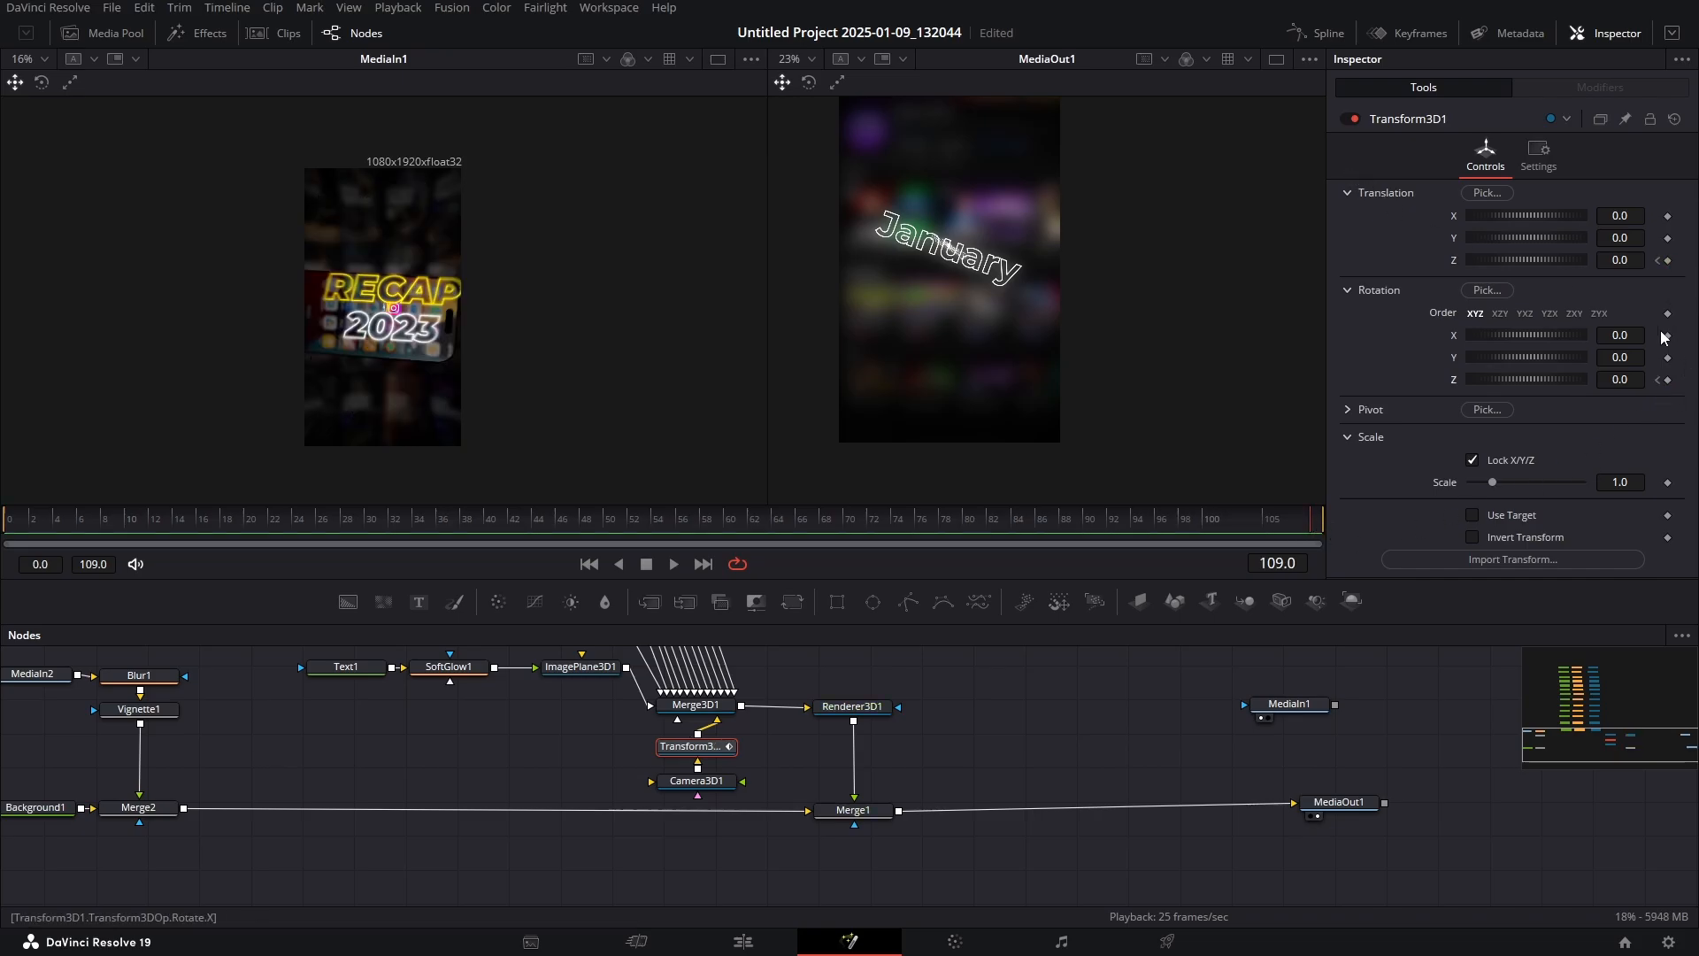
left_click(1668, 260)
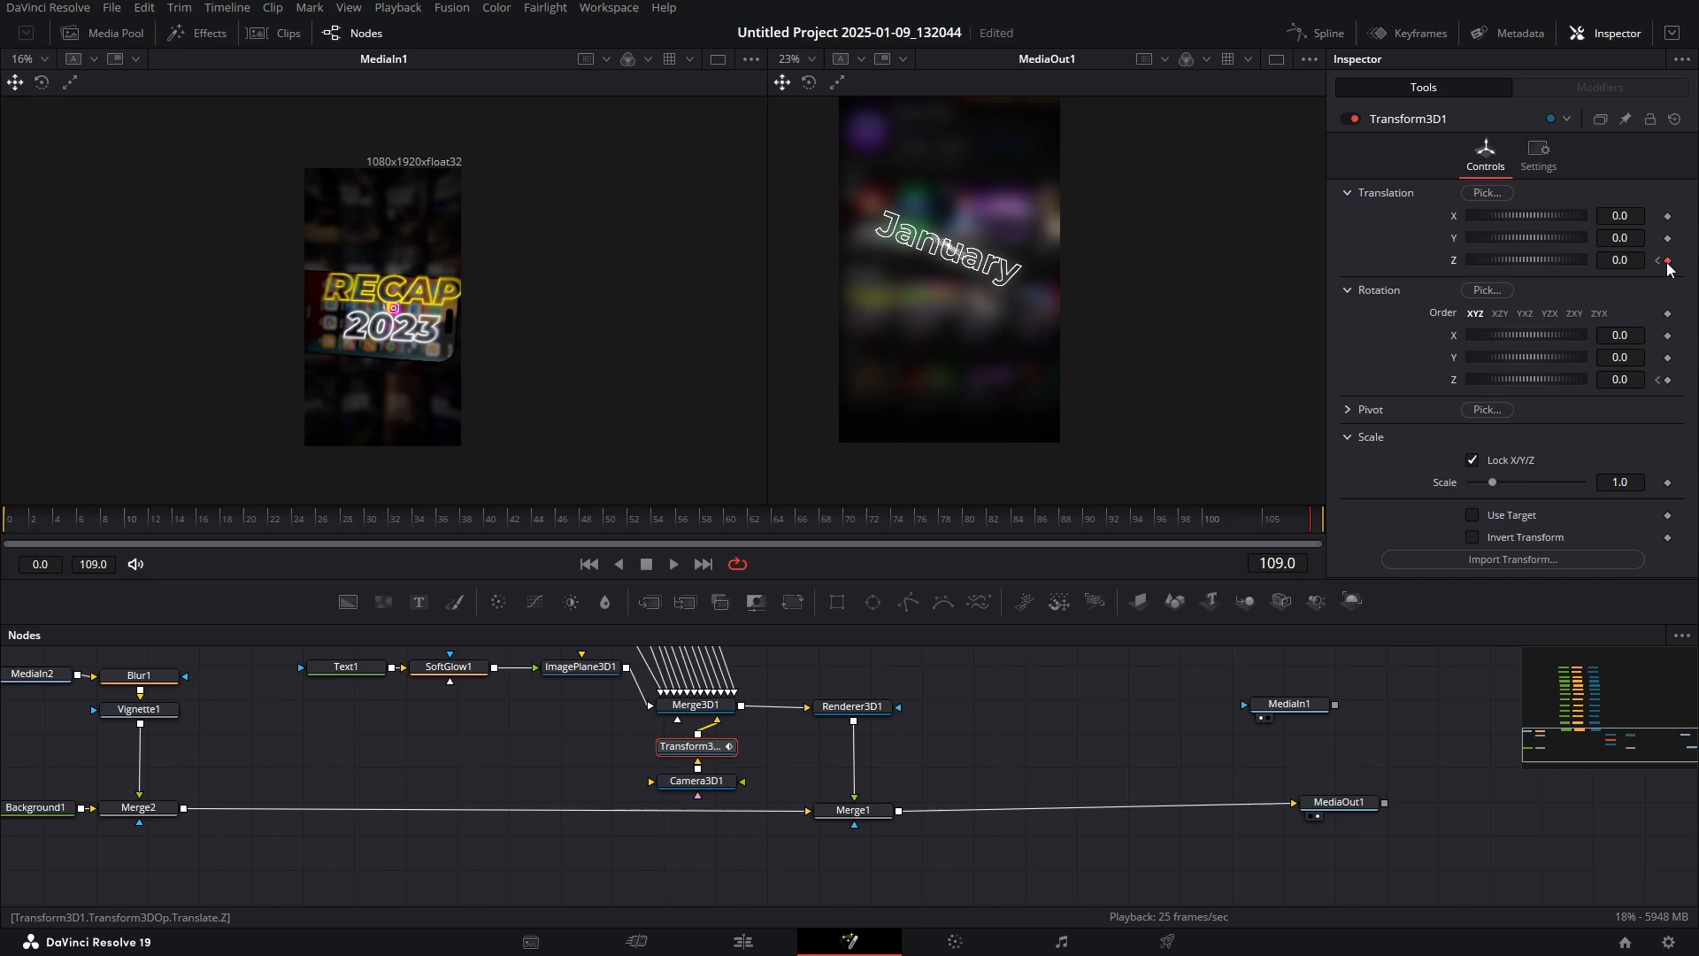
left_click(1669, 381)
left_click(1625, 381)
type("-90")
key("Tab")
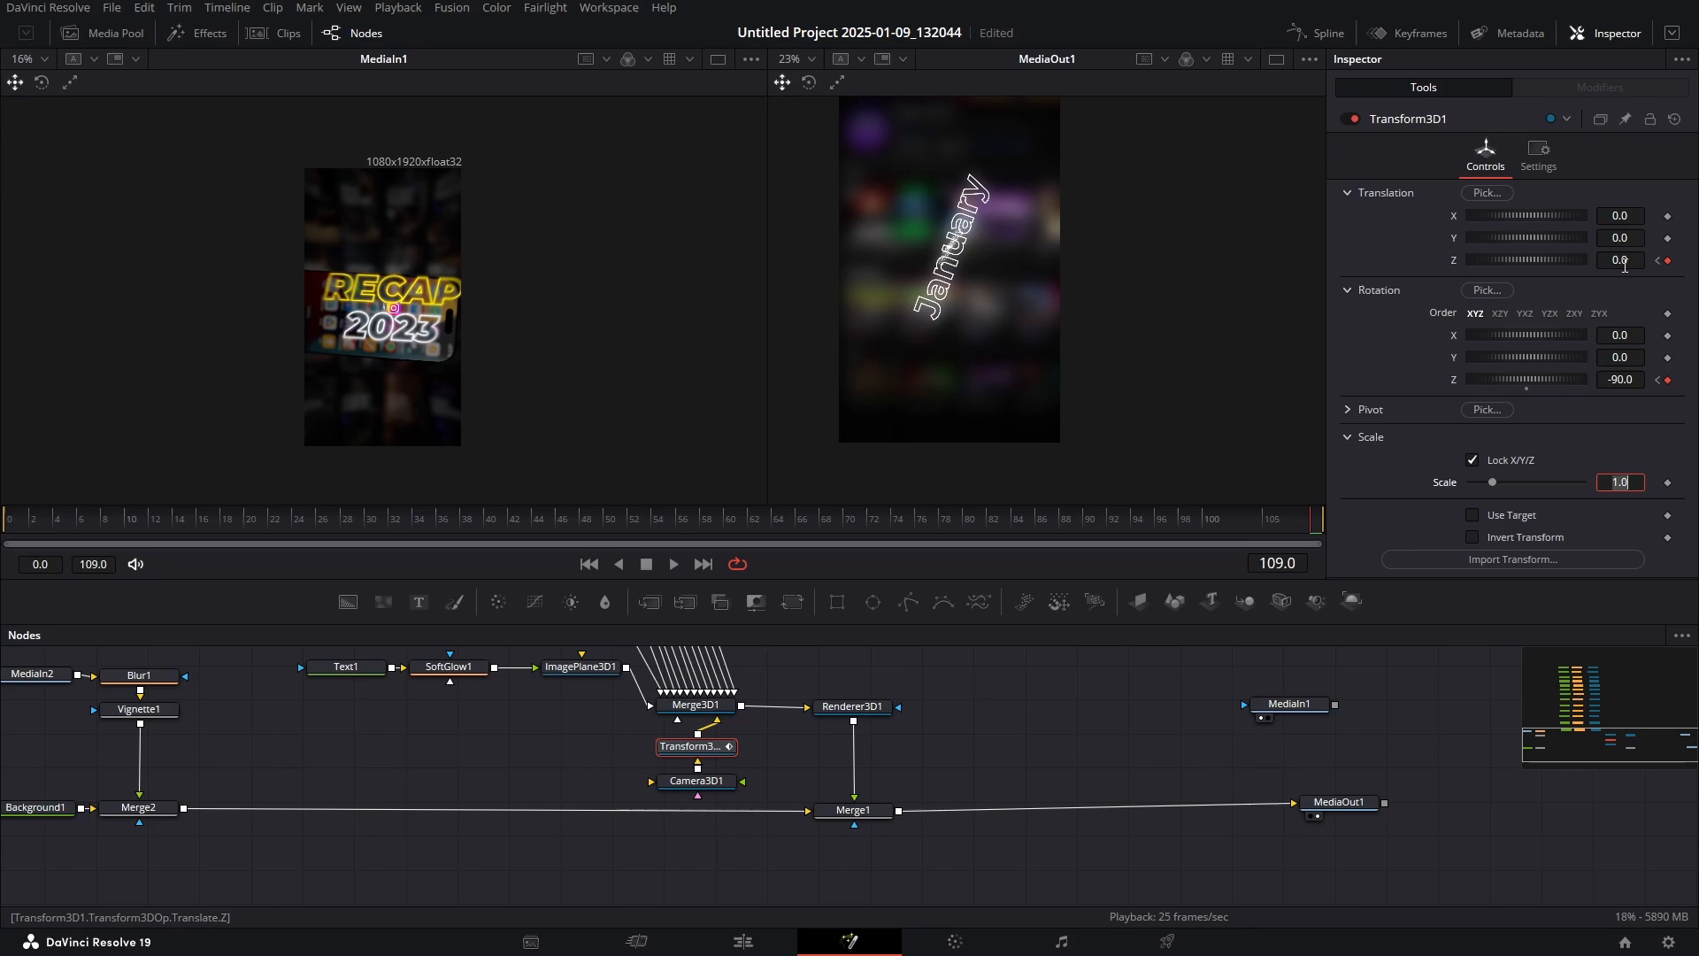
left_click_drag(1624, 264, 1314, 296)
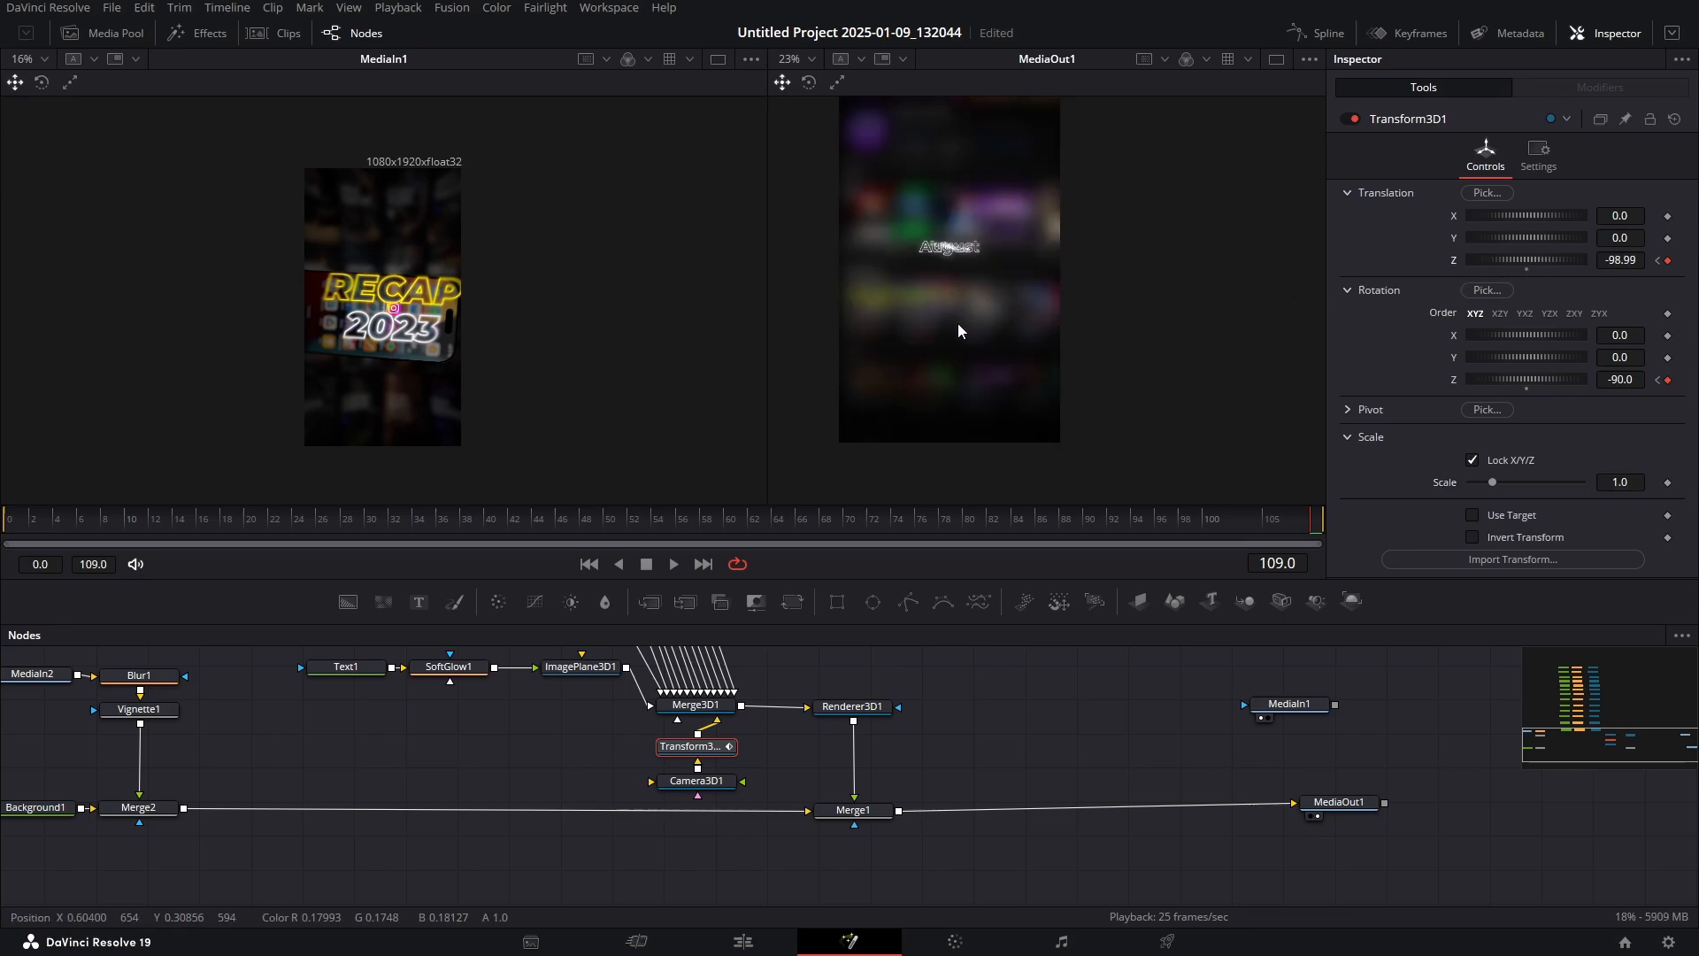
left_click_drag(957, 323, 459, 358)
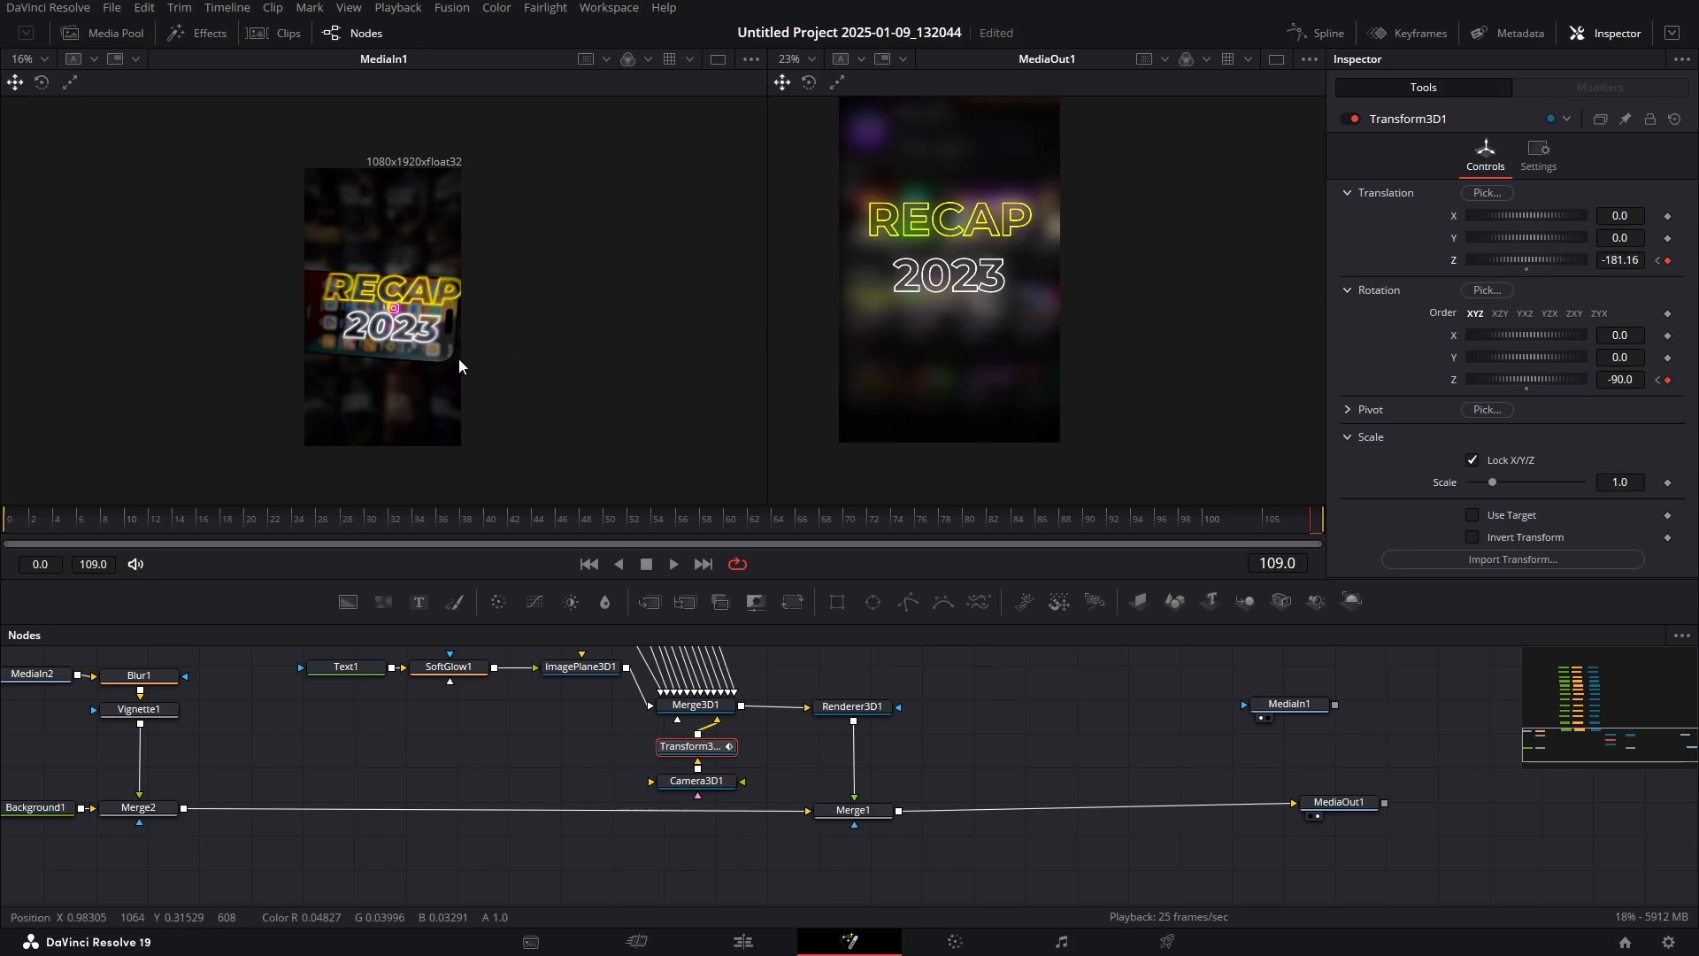
Check ImagePlane3D1_12's transform values, play the animation from frame 0, and examine the ending up to frame 104 against the reference
scroll(741, 701, "up", 5)
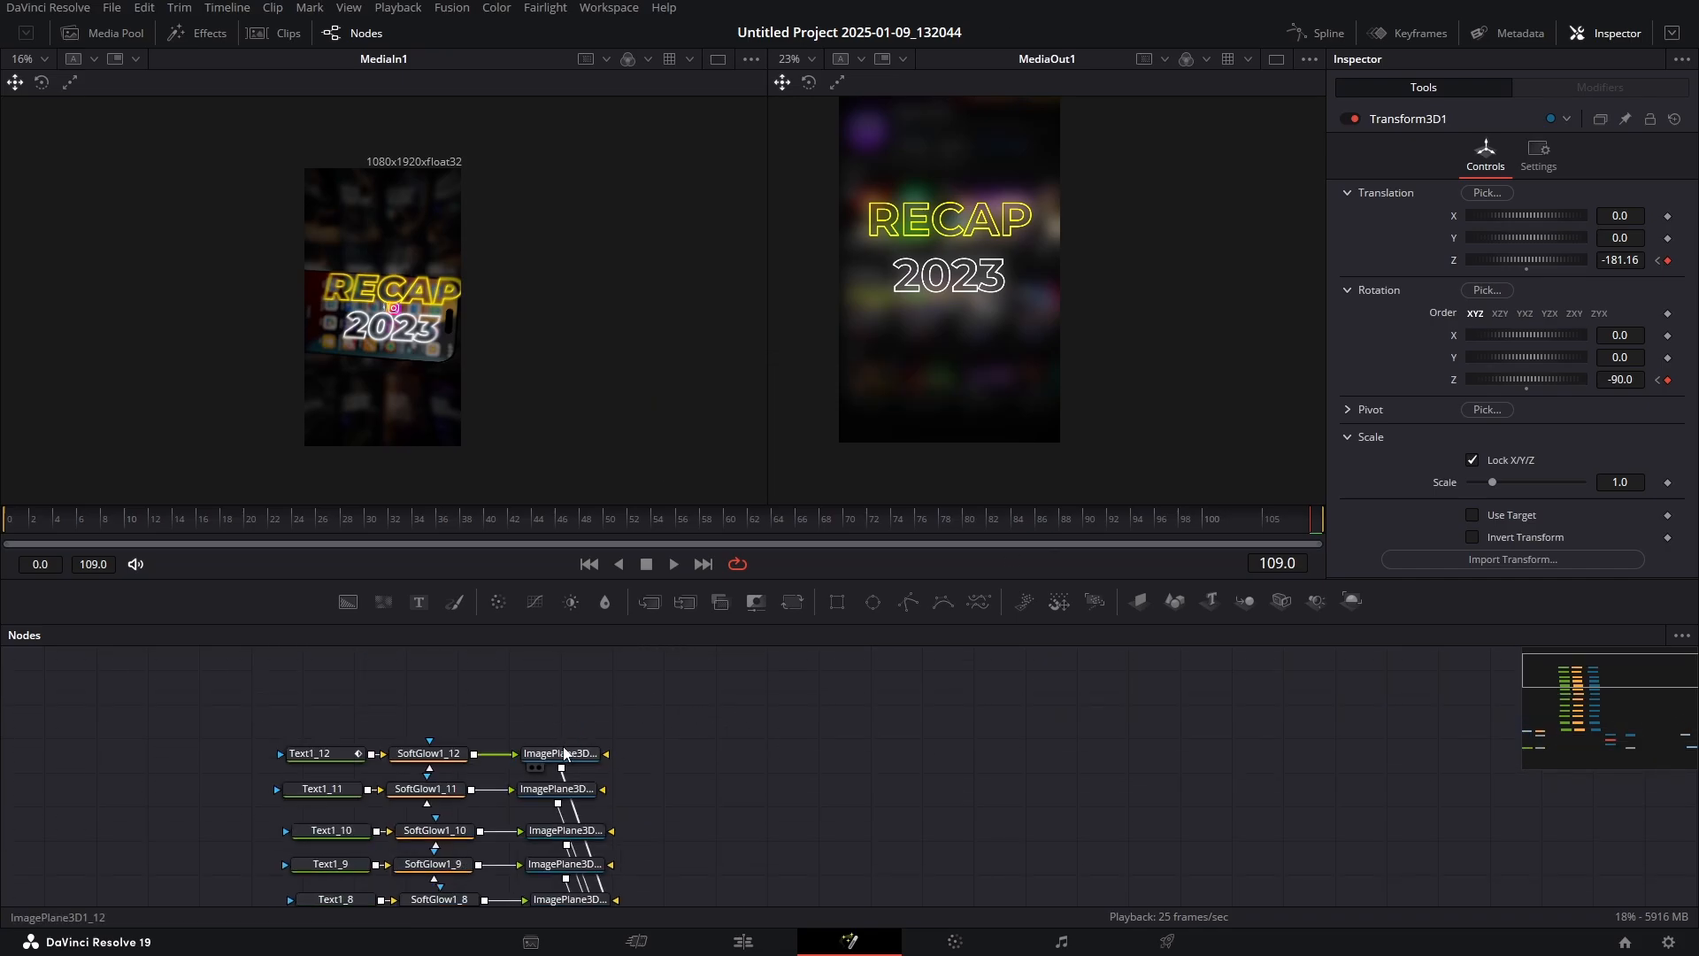
left_click(562, 754)
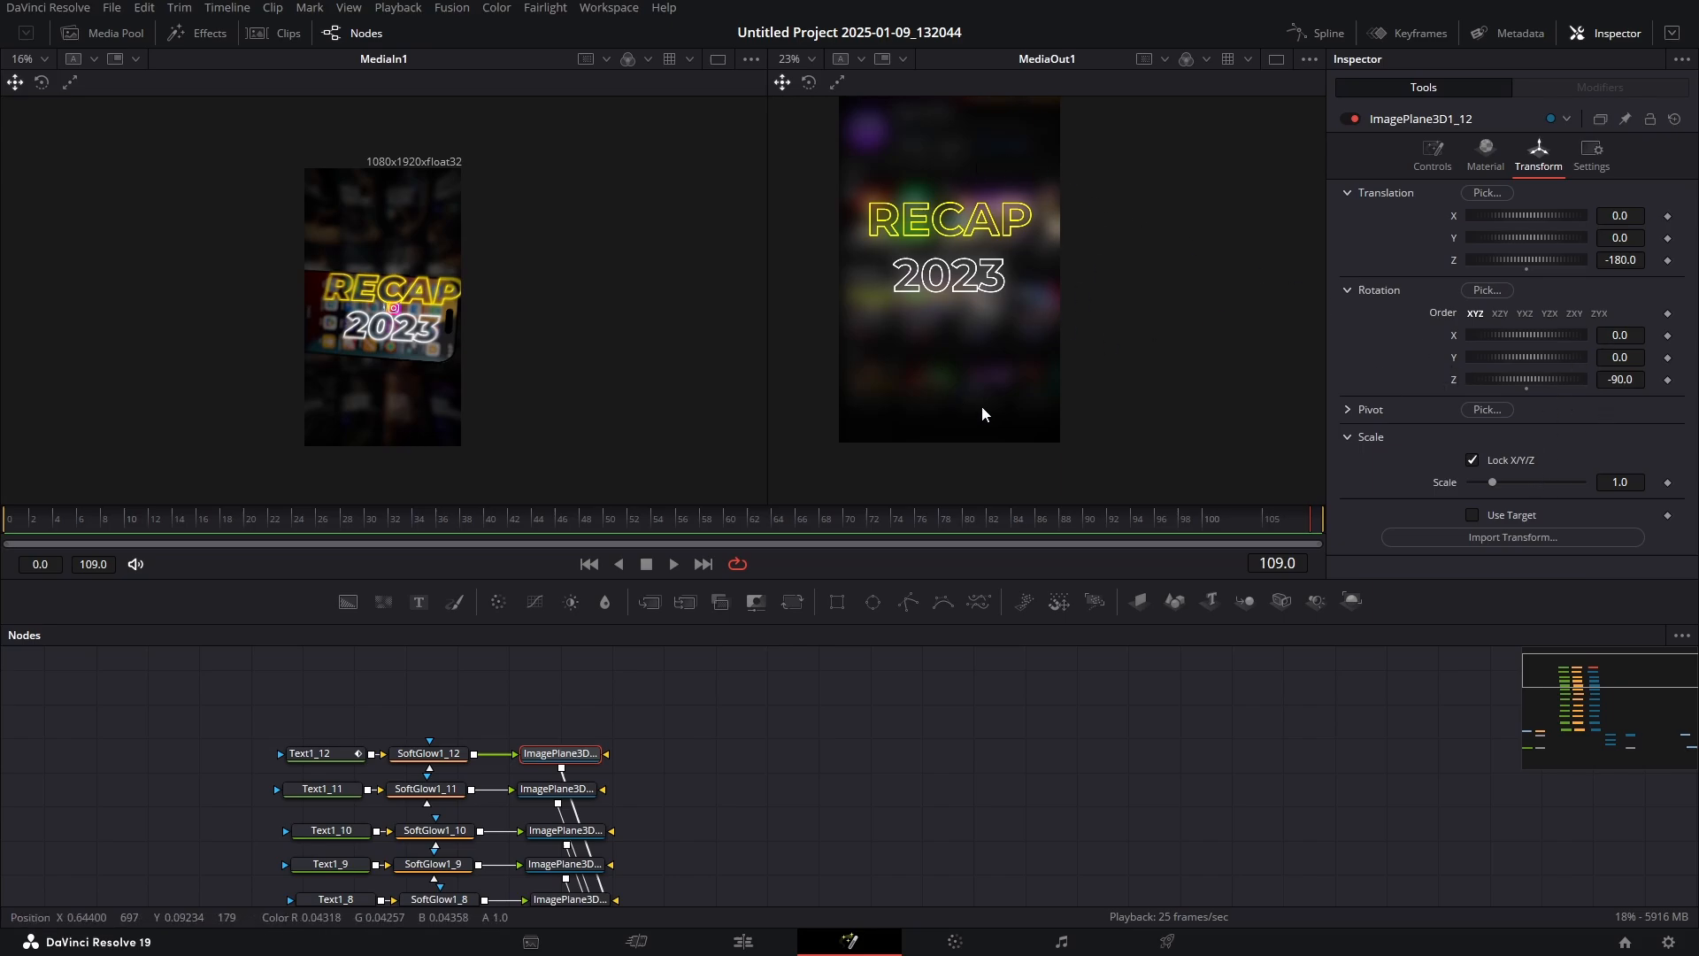
scroll(678, 746, "down", 8)
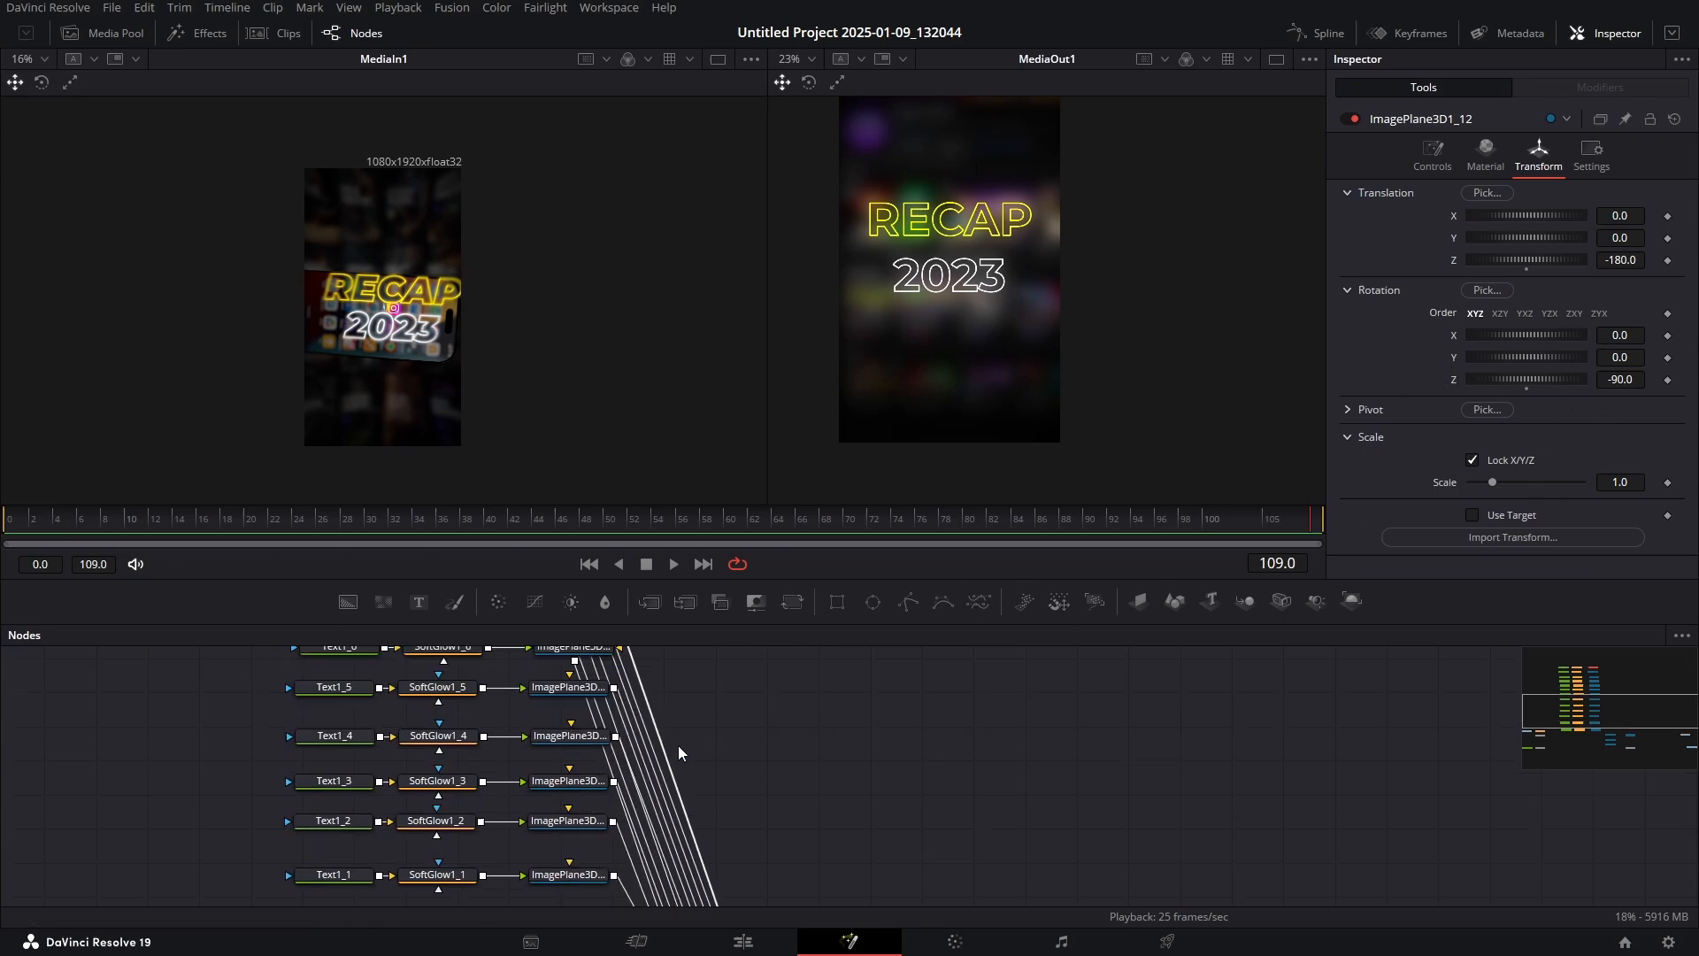
left_click(4, 519)
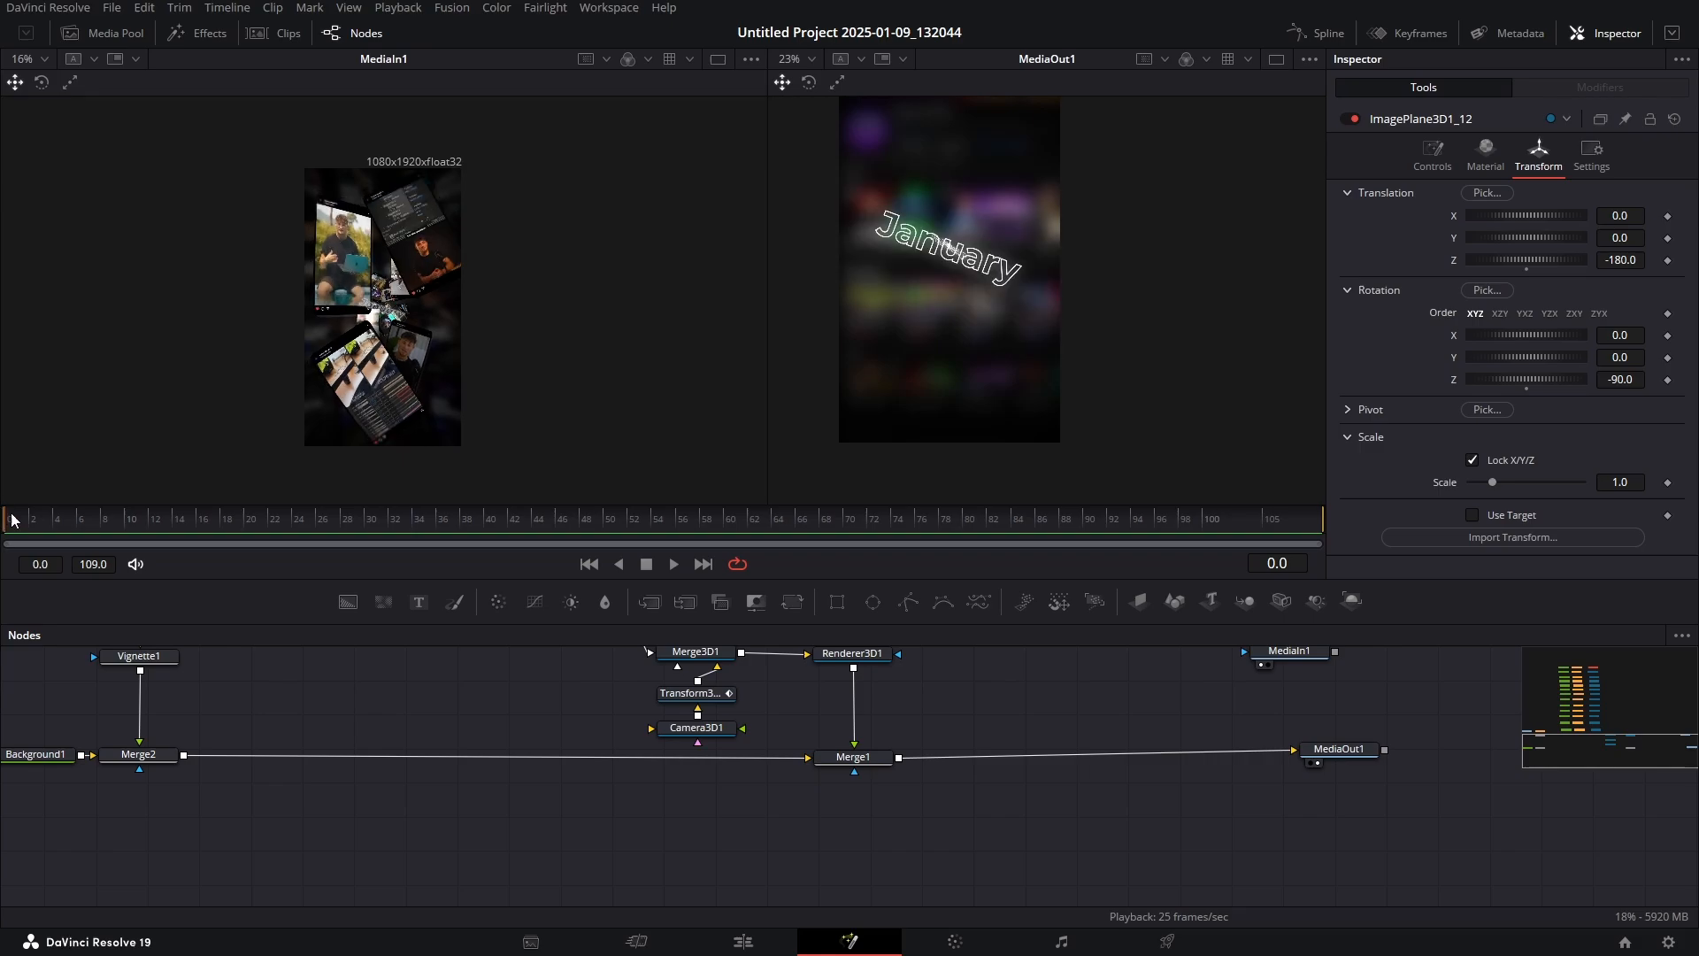
key("space")
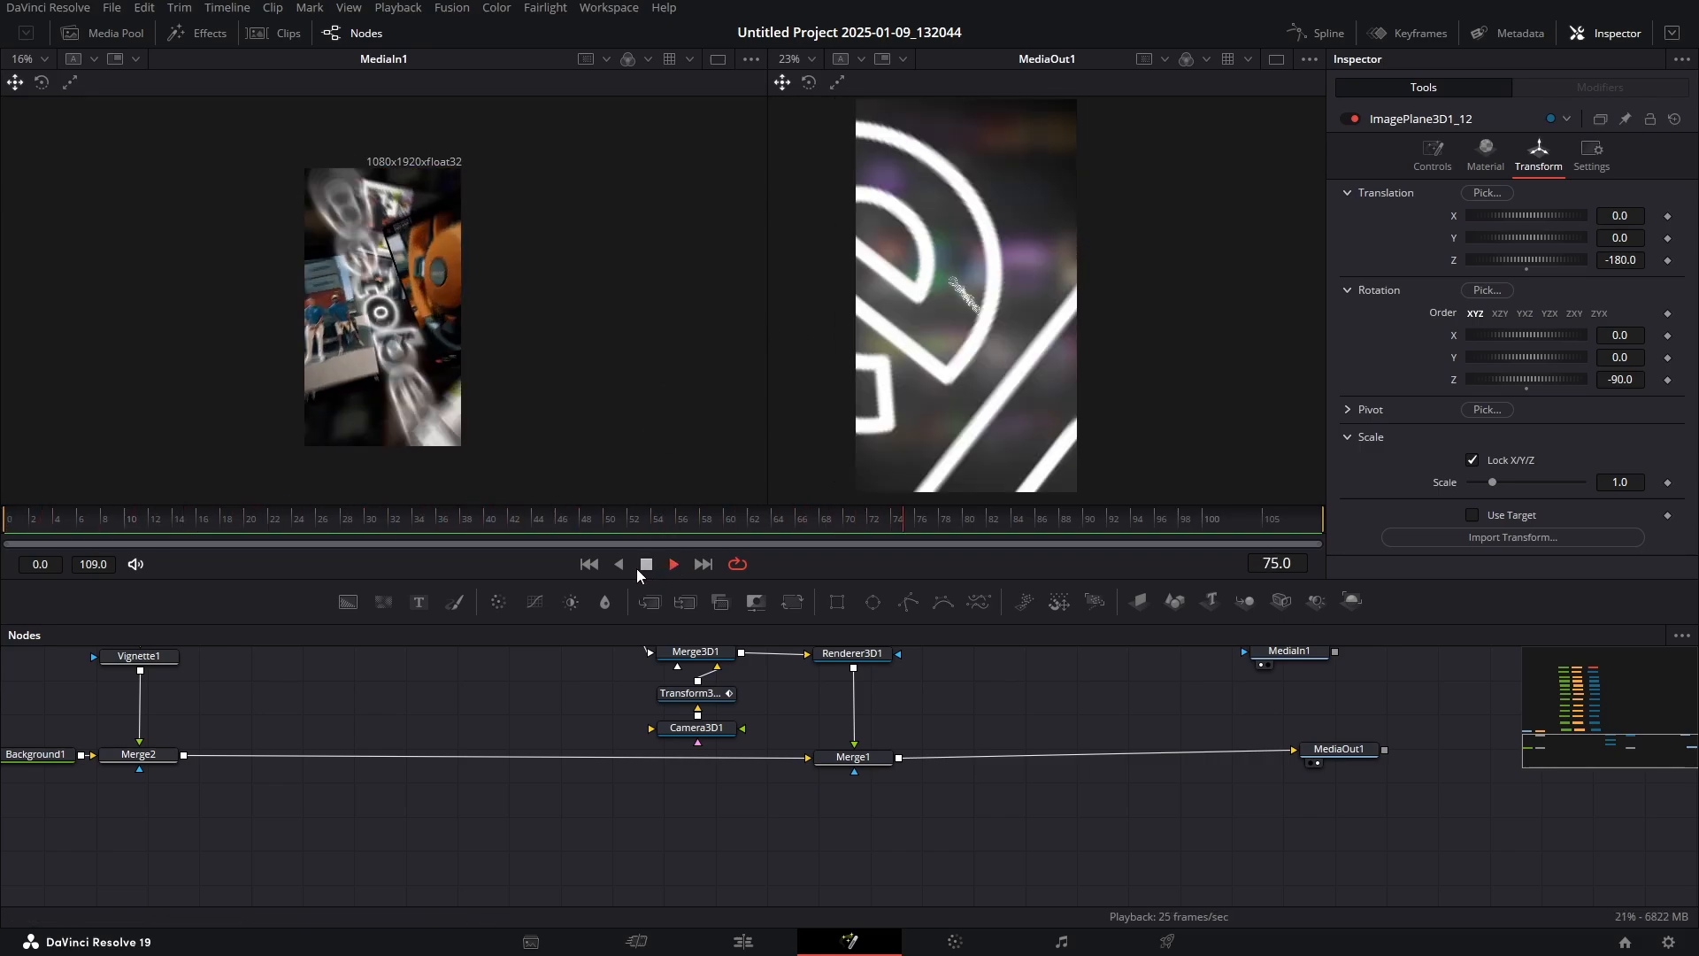
left_click(1127, 522)
left_click_drag(1128, 522, 1255, 535)
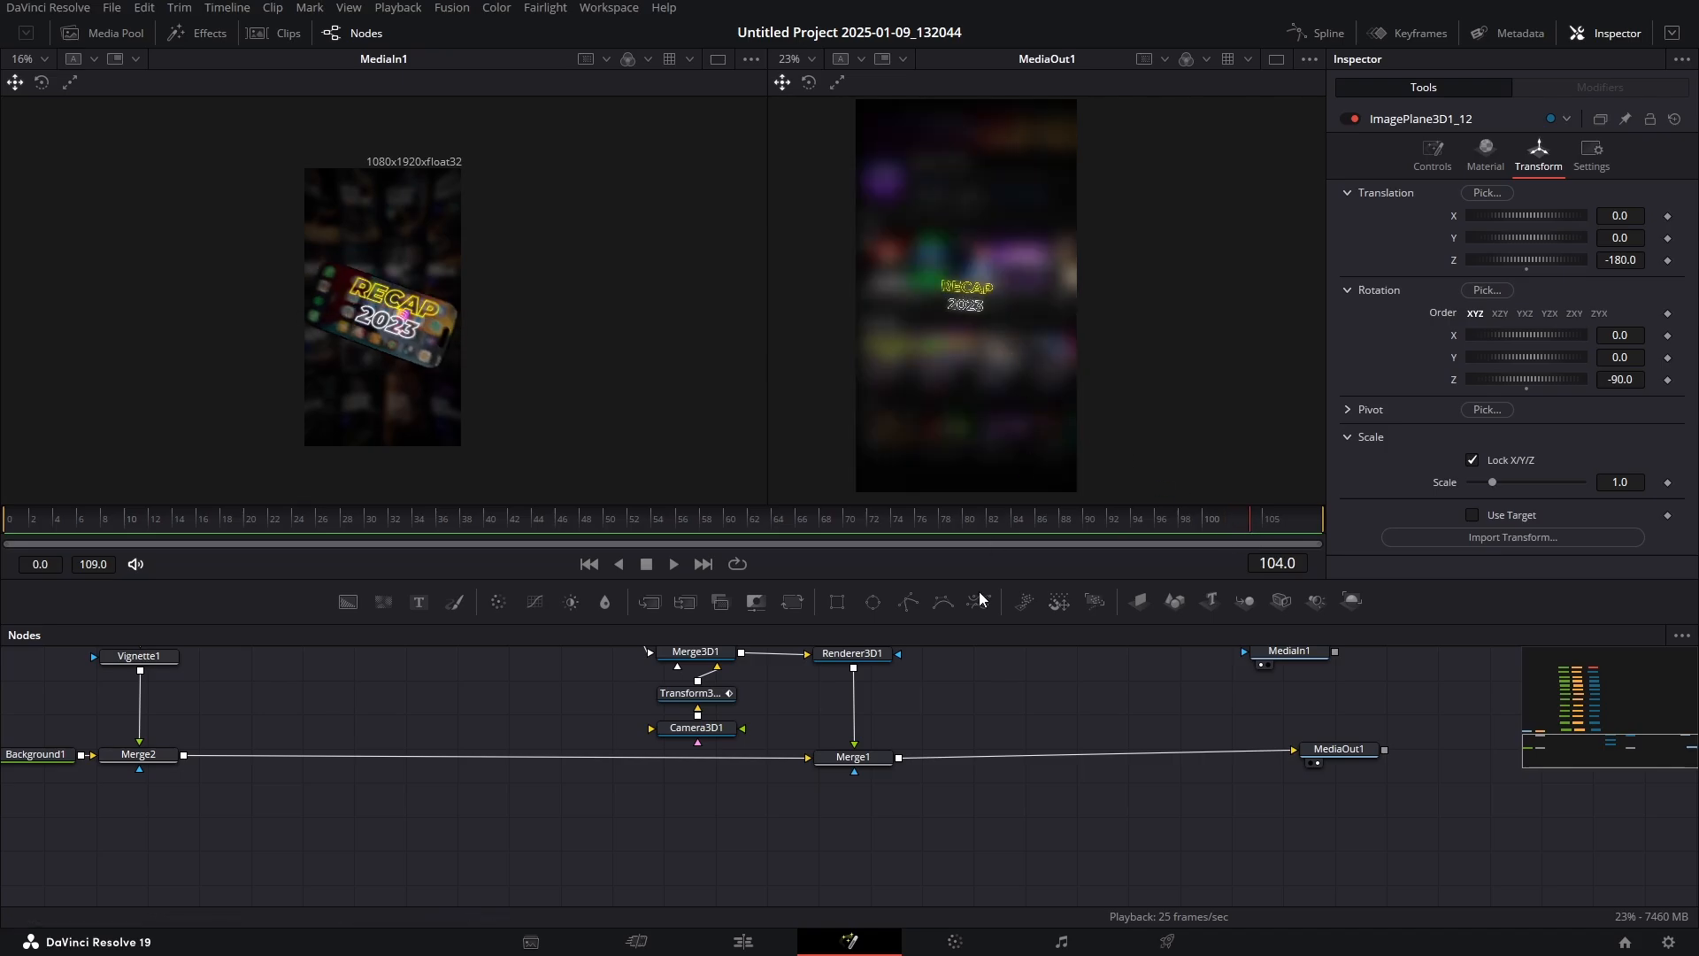
Set ImagePlane3D1_12's Z rotation to -130, matching the rotation of ImagePlane3D1_11
scroll(933, 657, "up", 5)
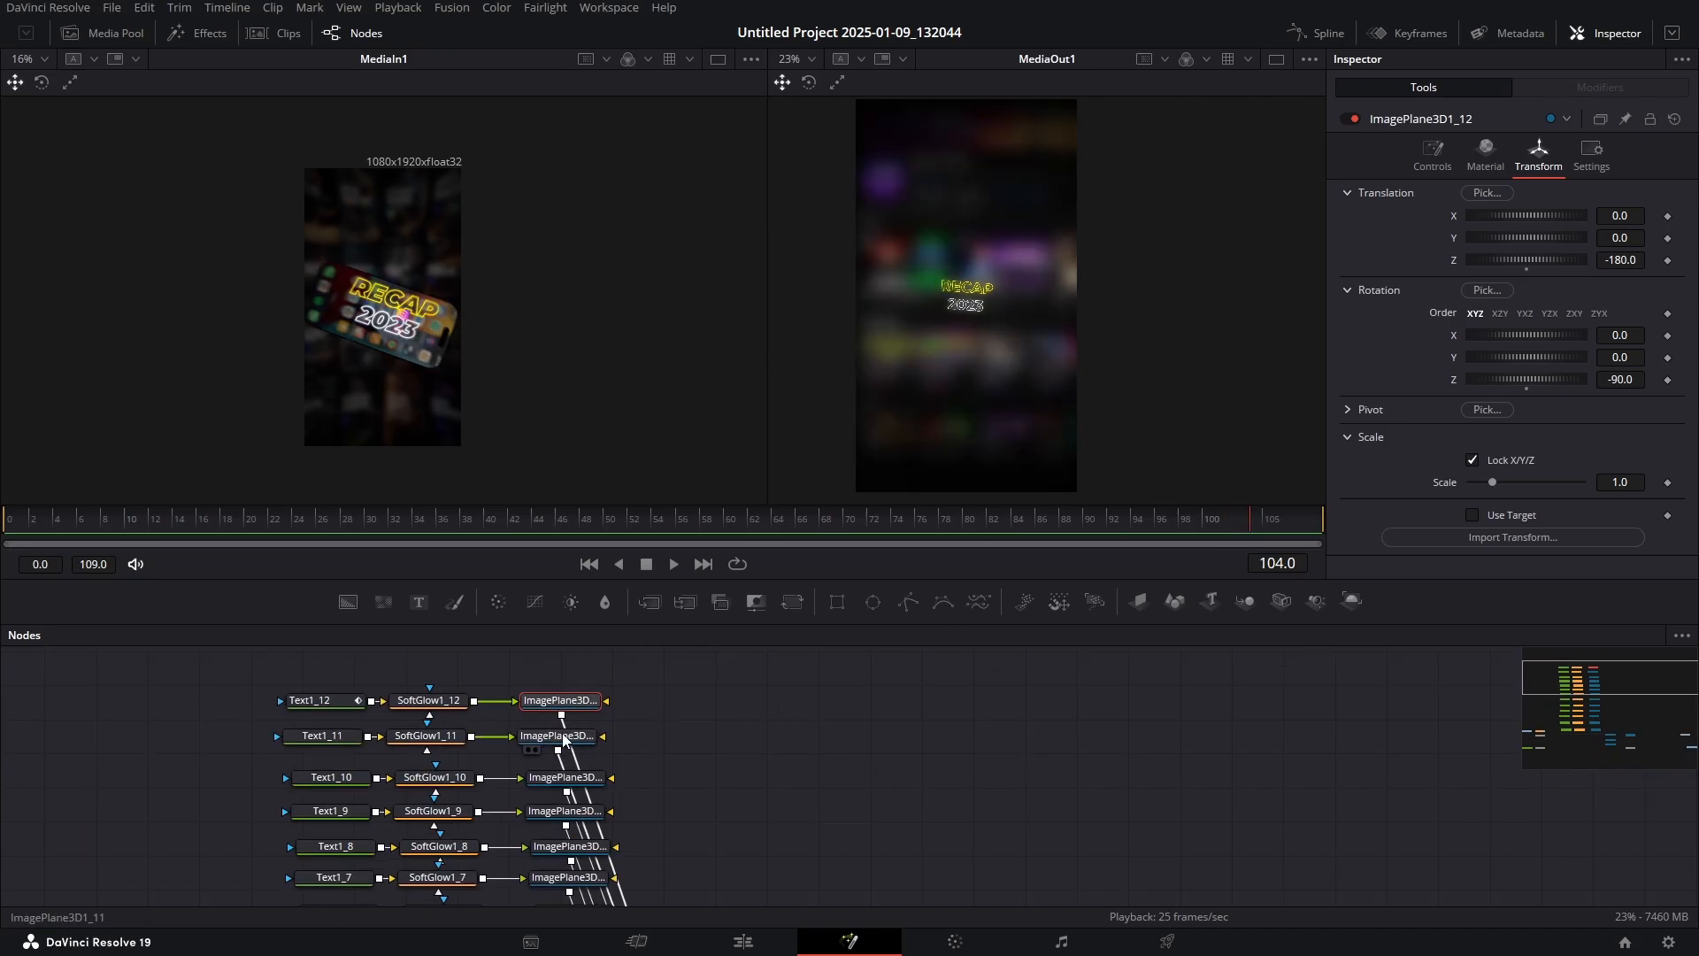
left_click(565, 740)
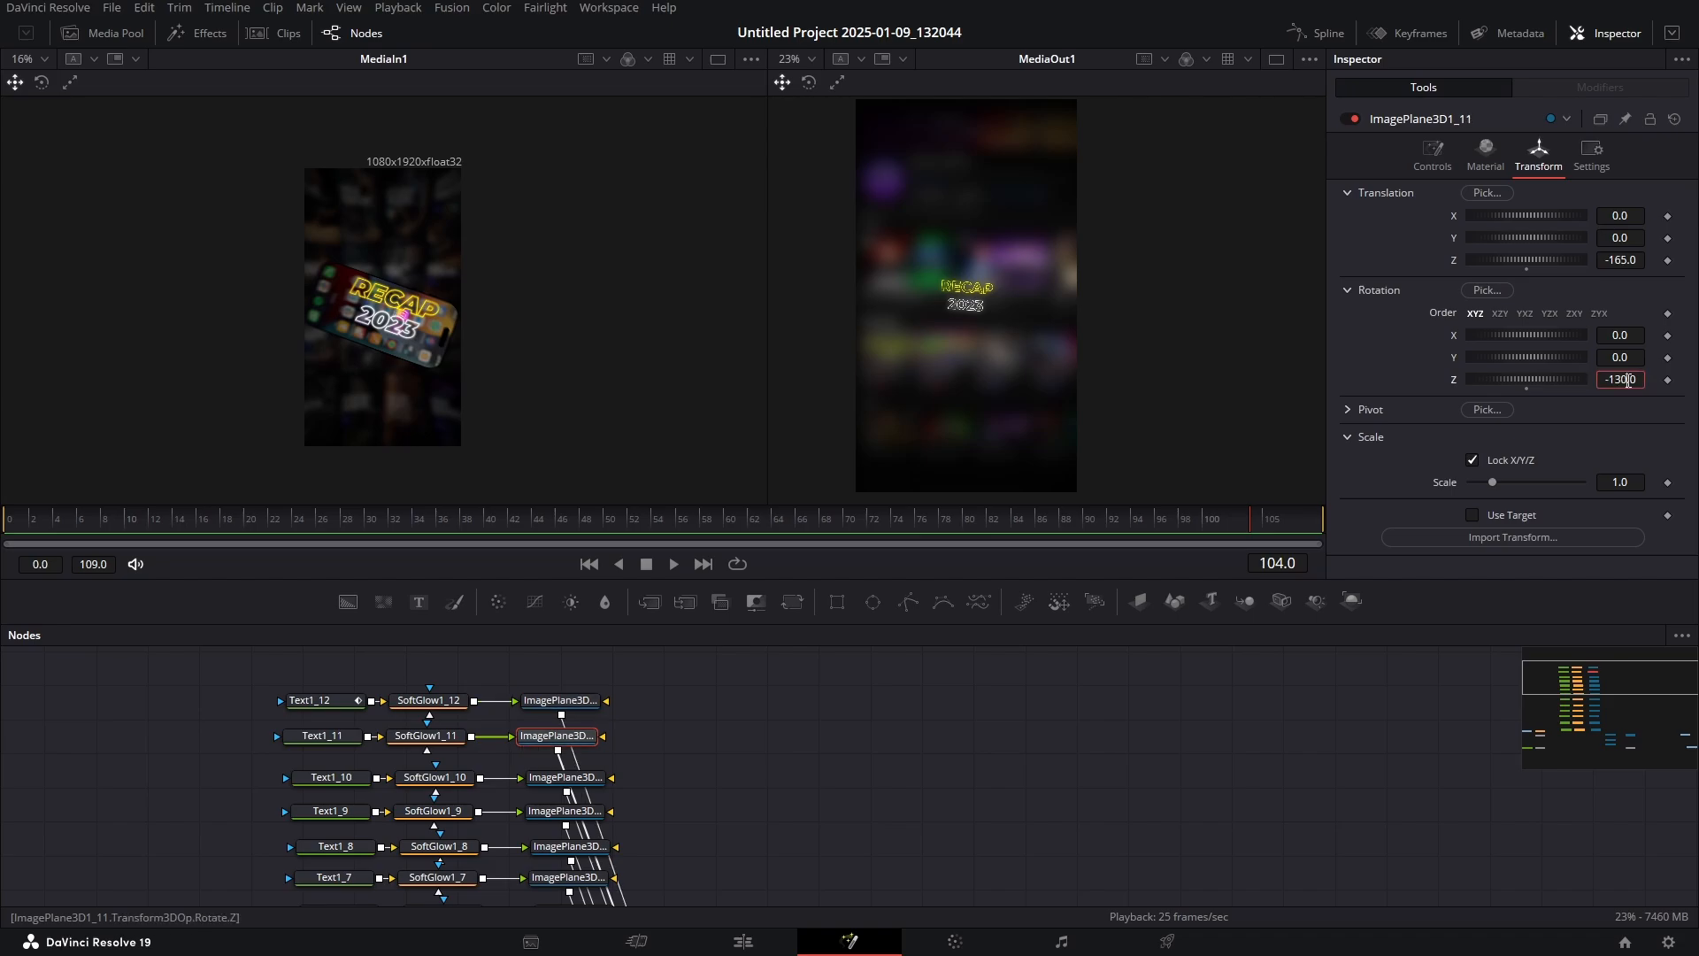
left_click(1636, 387)
left_click(557, 701)
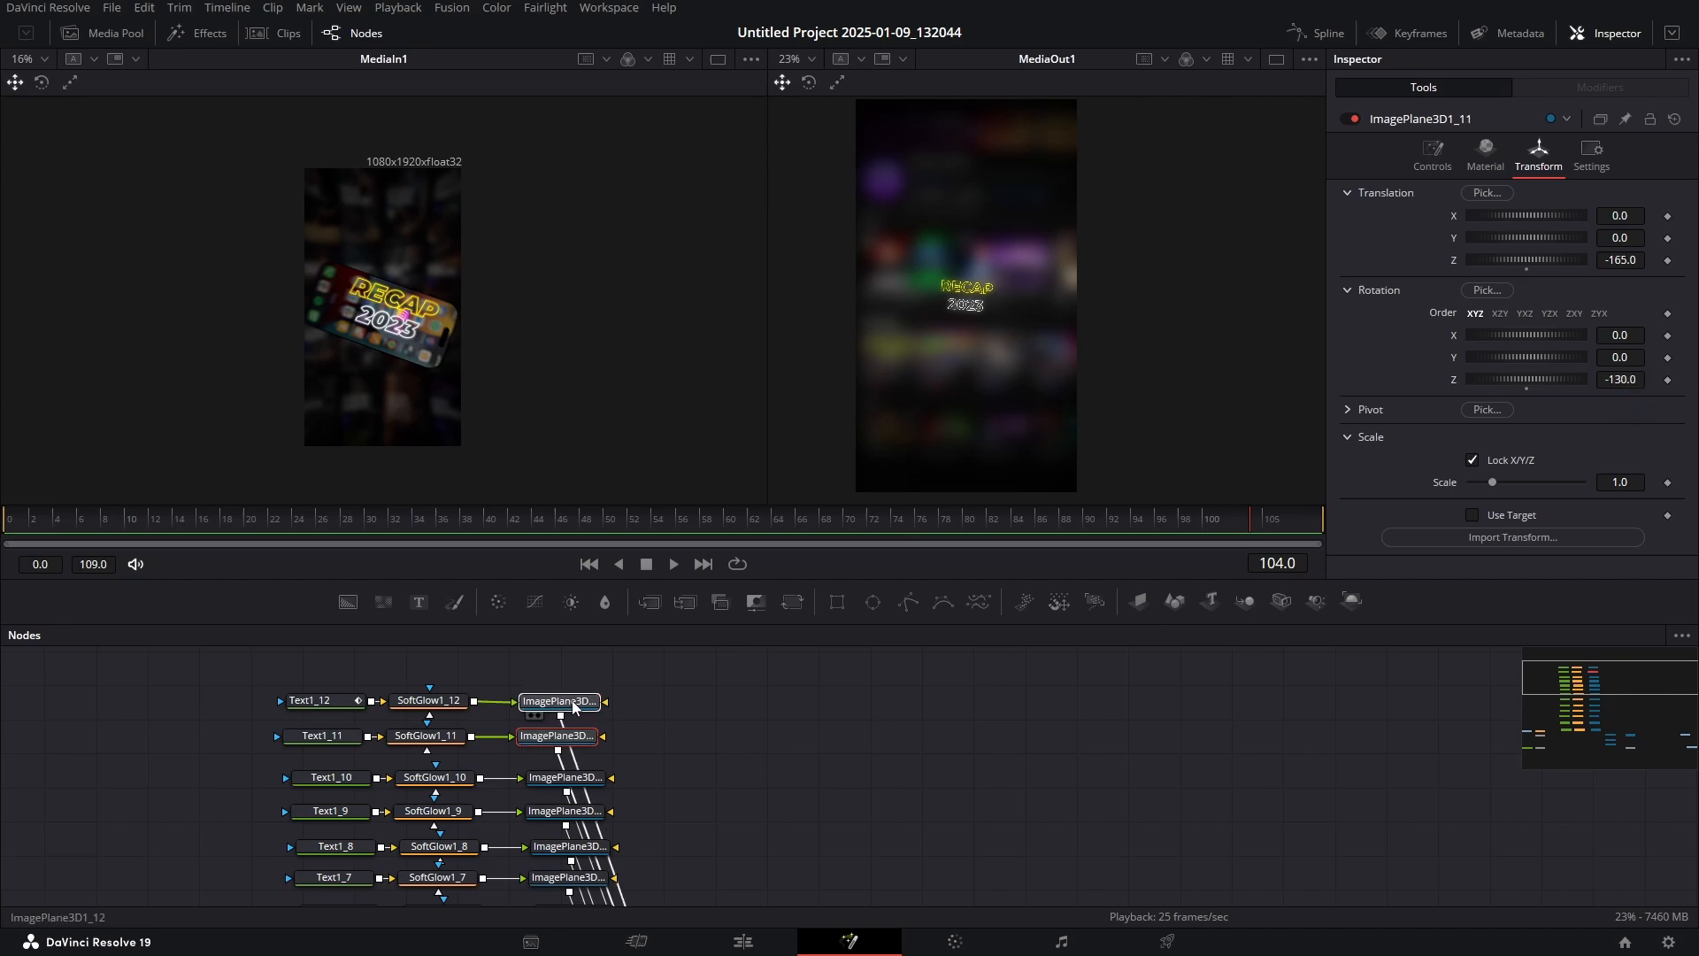
double_click(1630, 379)
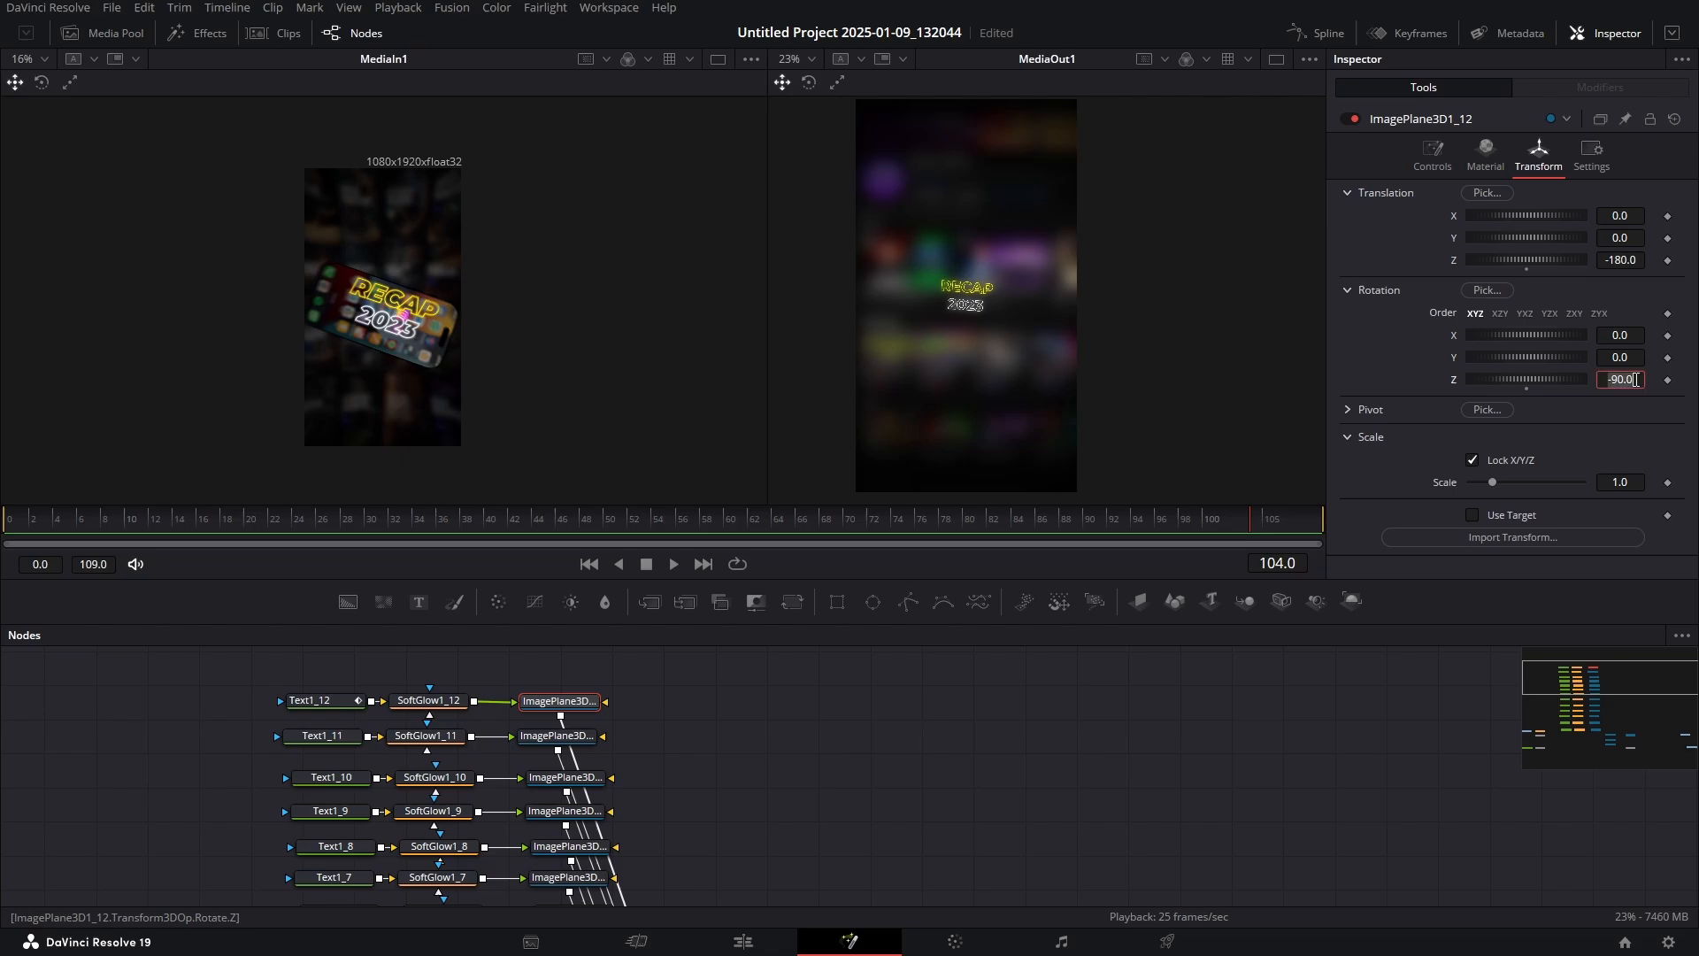
type("-130.0")
key("Return")
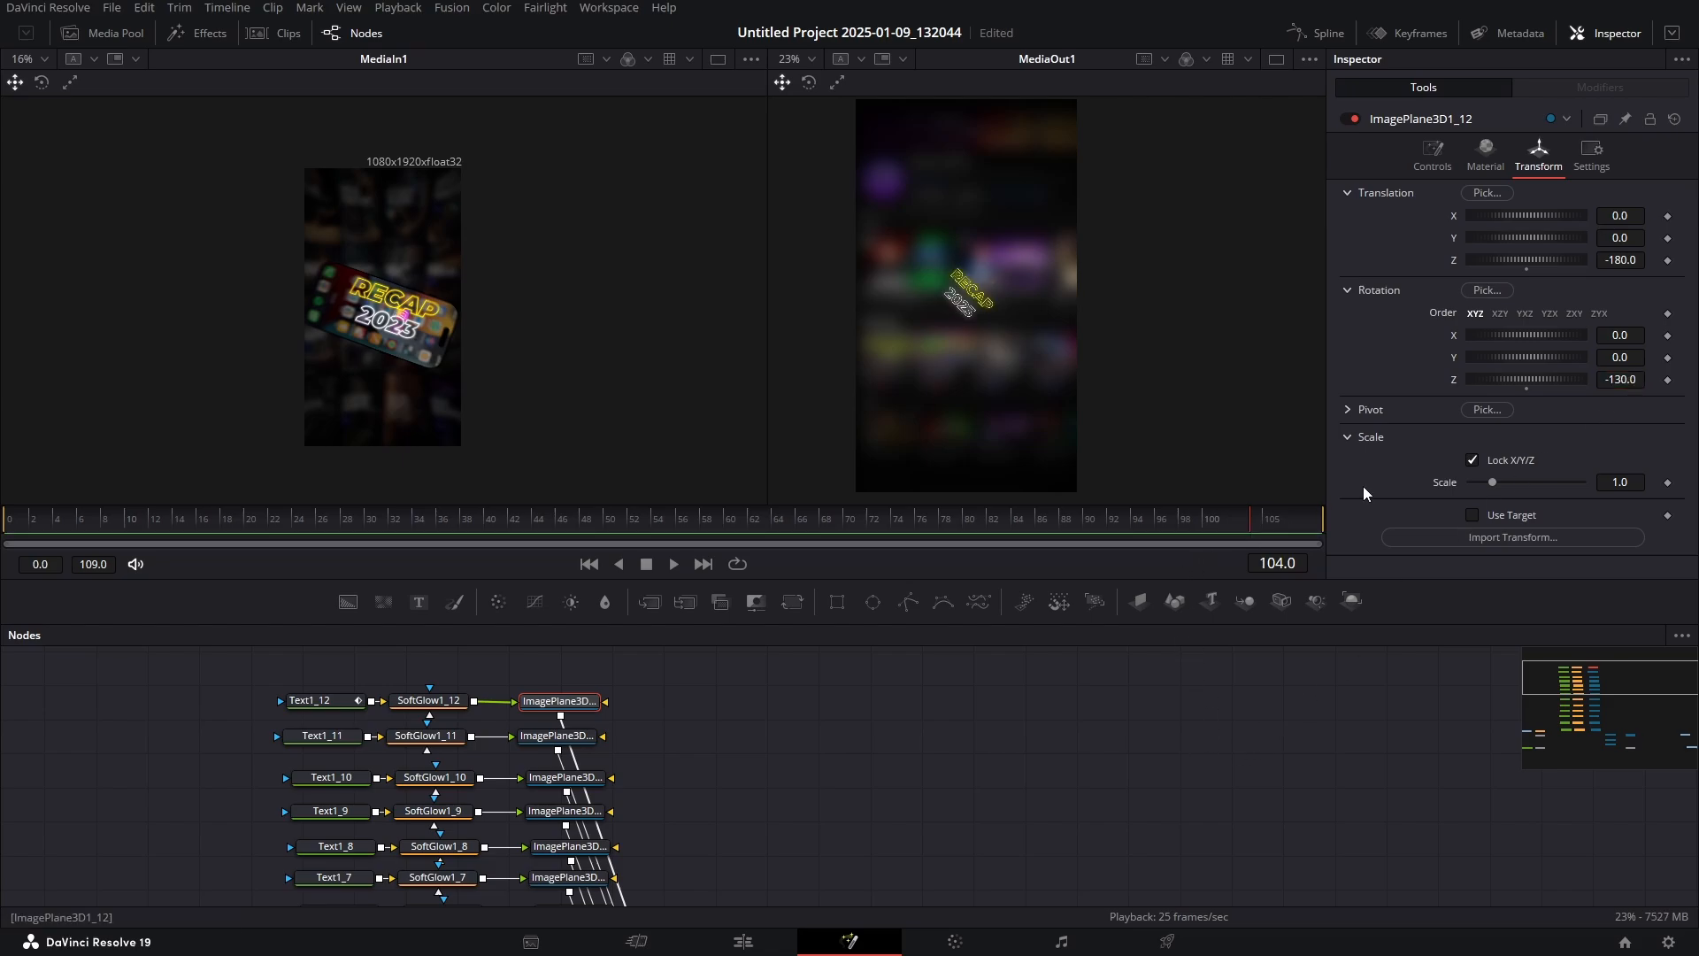
Keyframe ImagePlane3D1_12's Z rotation from -130 at frame 100 to -90 at frame 109
left_click_drag(1116, 534, 1207, 529)
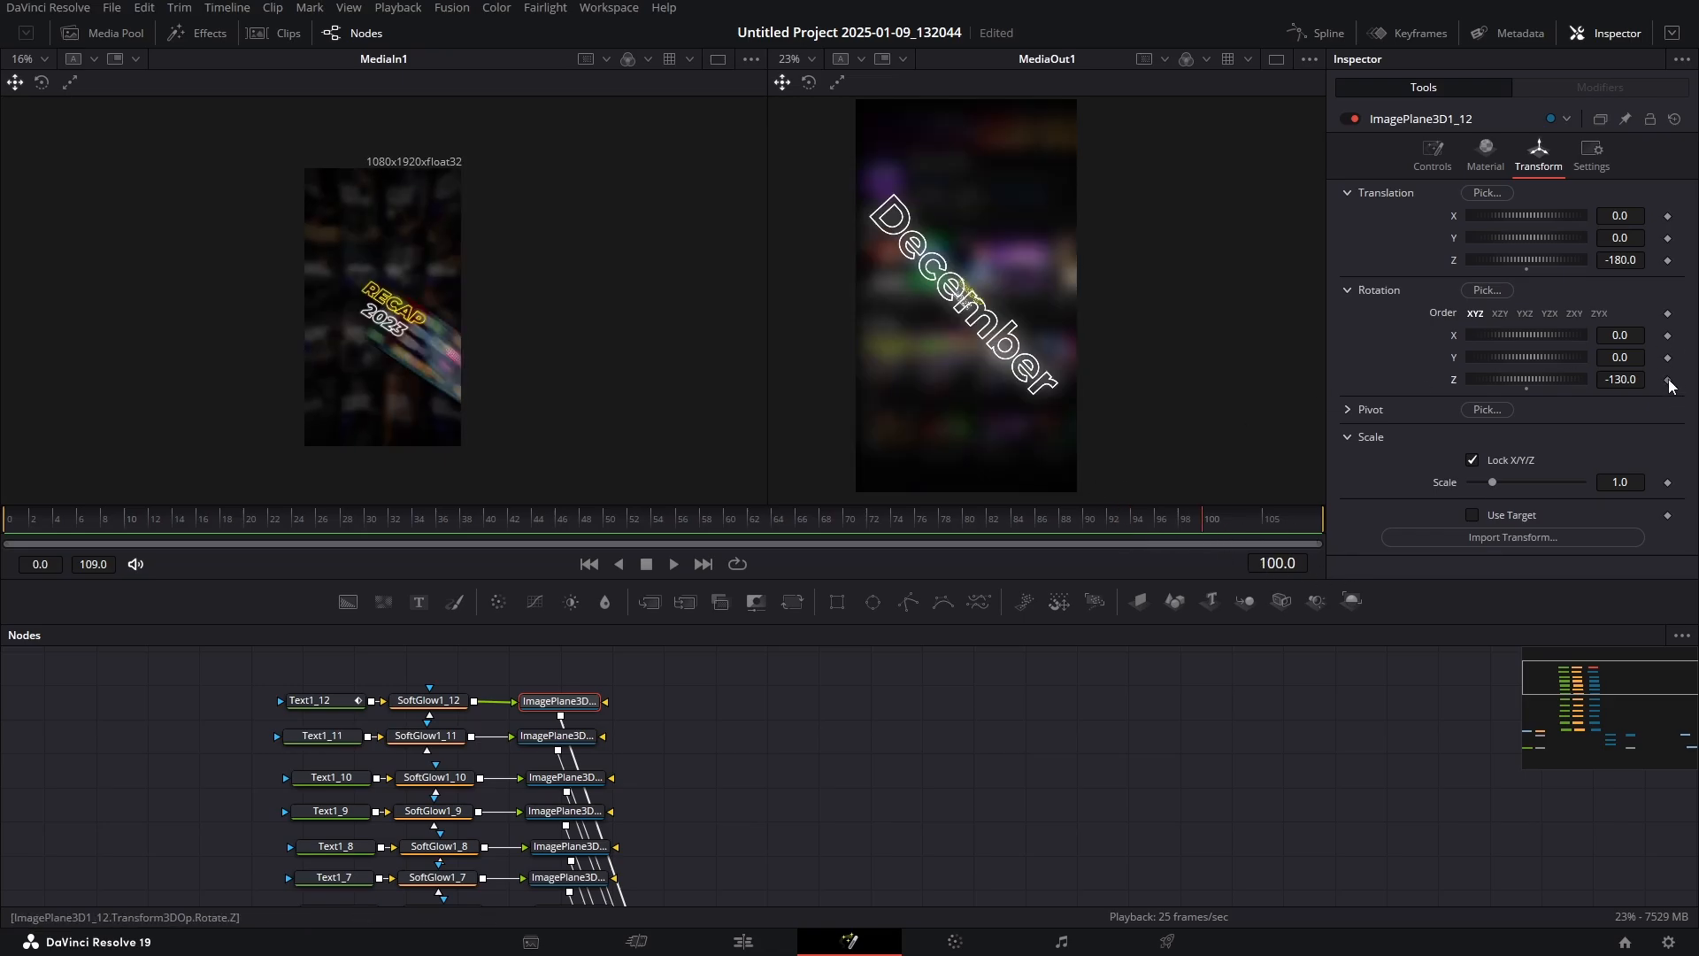
left_click(1323, 518)
left_click(1669, 379)
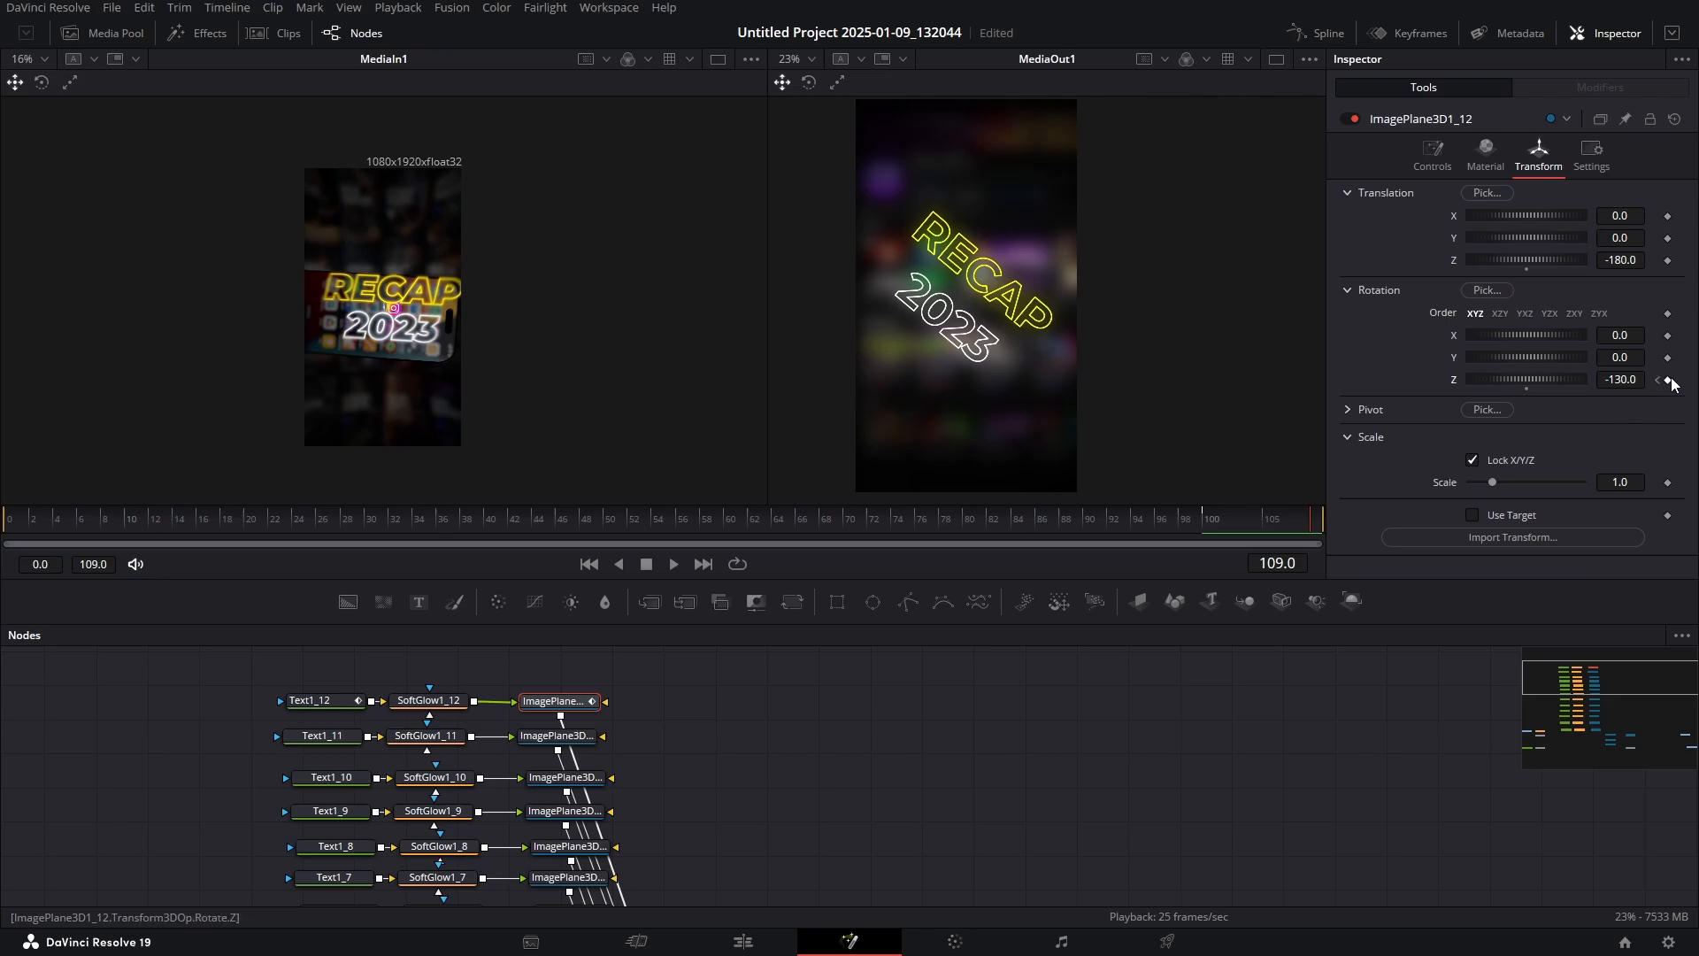
left_click(1623, 386)
key("Tab")
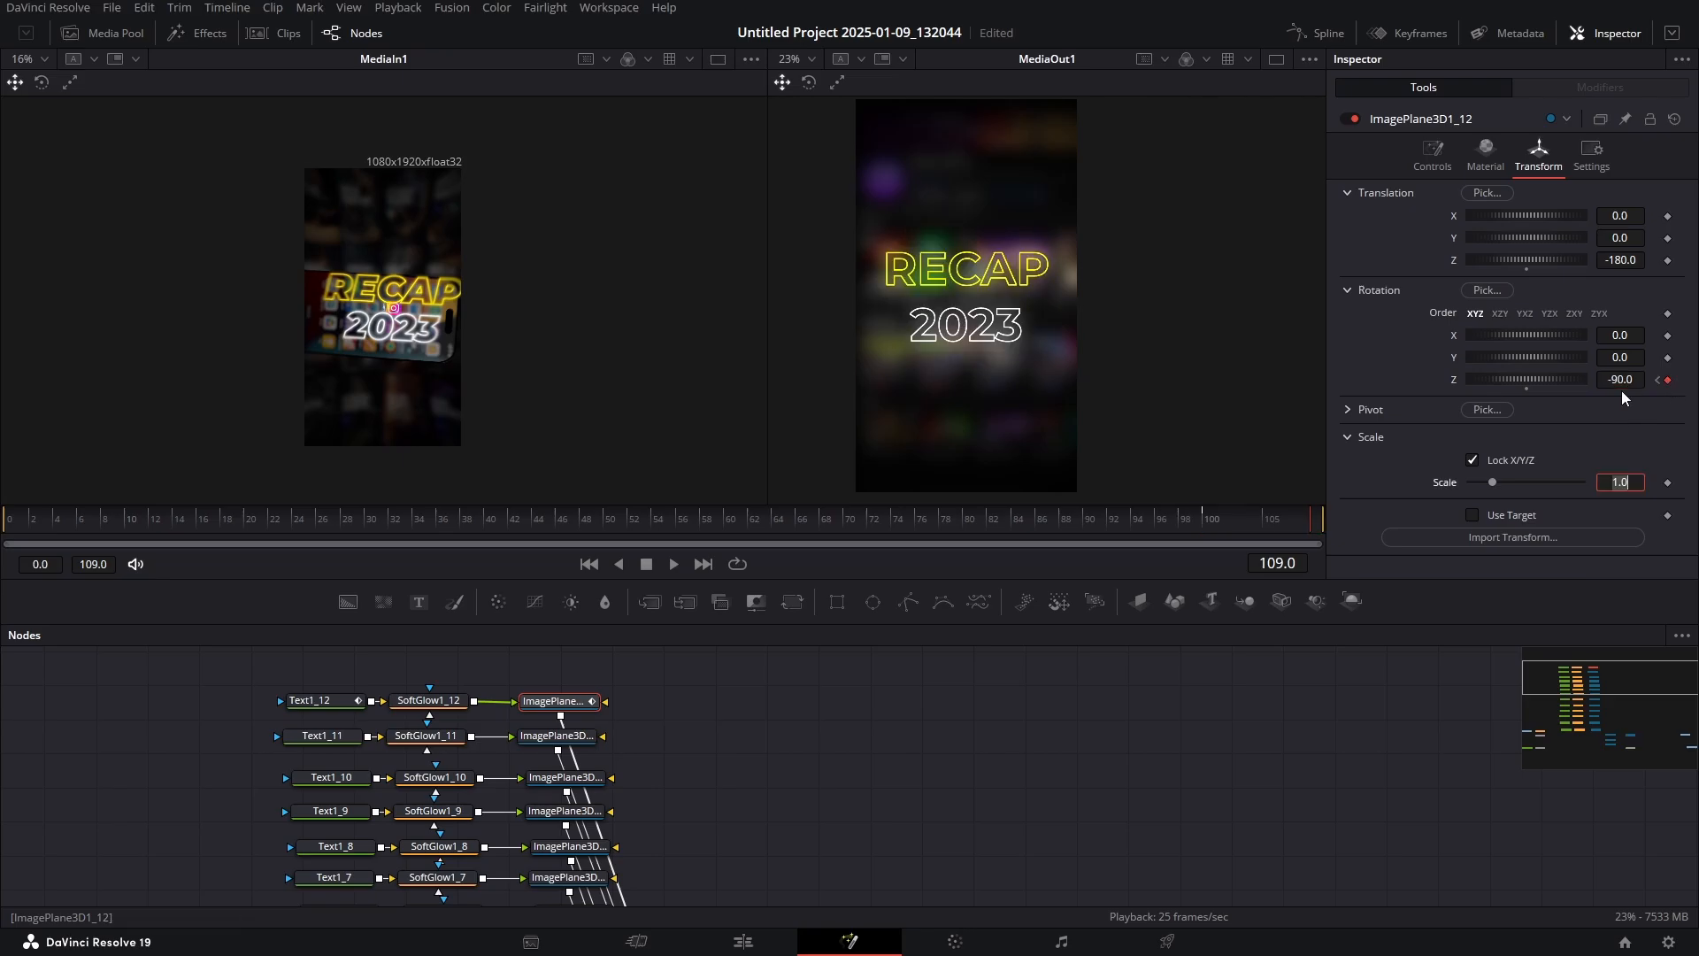
left_click_drag(1203, 507, 1247, 545)
Show Transform3D1's Z Offset and Z Rotation curves and smooth all their keyframes into an ease-in and ease-out
scroll(762, 802, "down", 4)
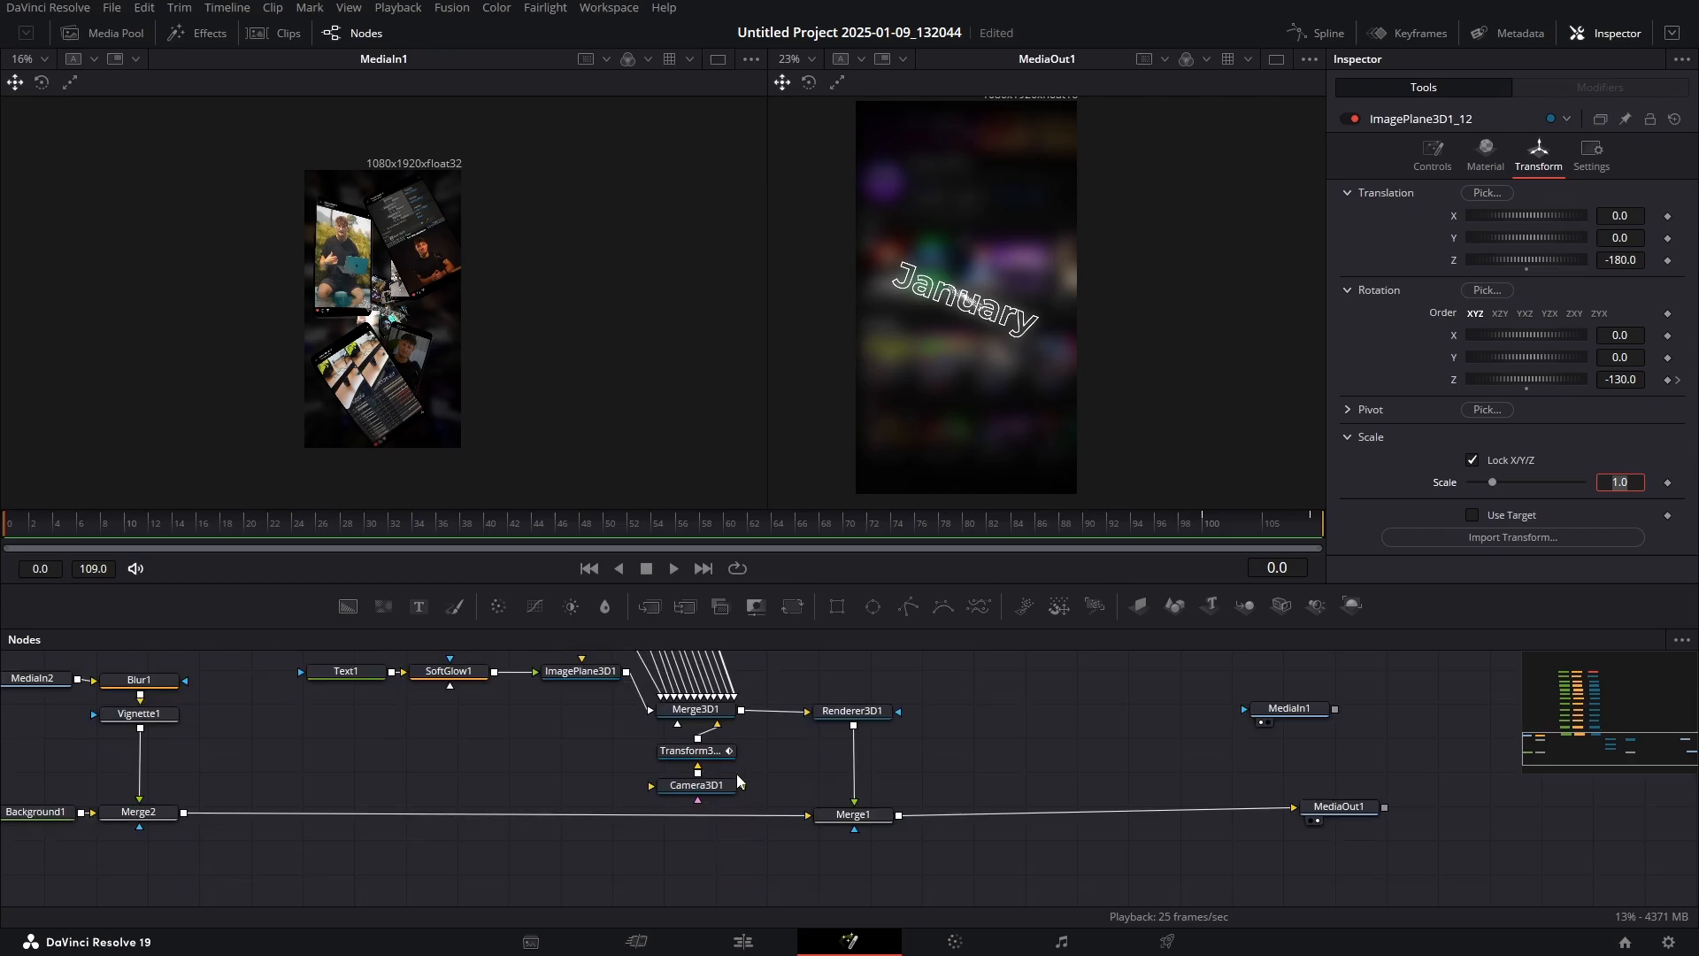
left_click(696, 758)
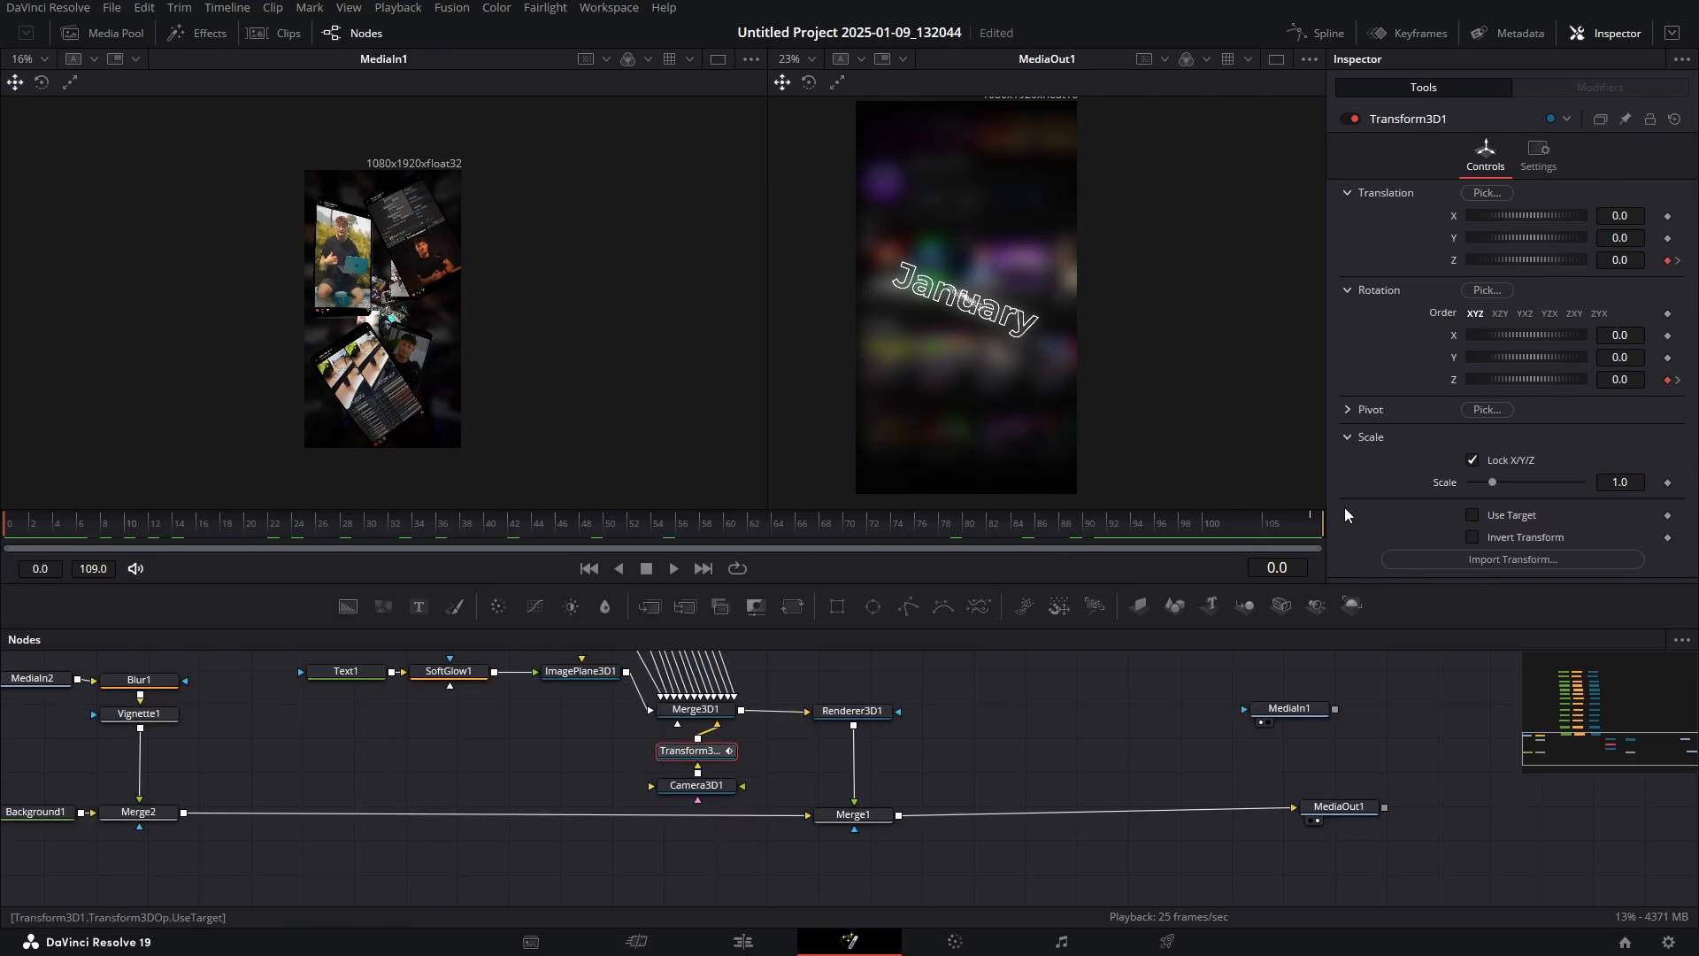
left_click(1330, 33)
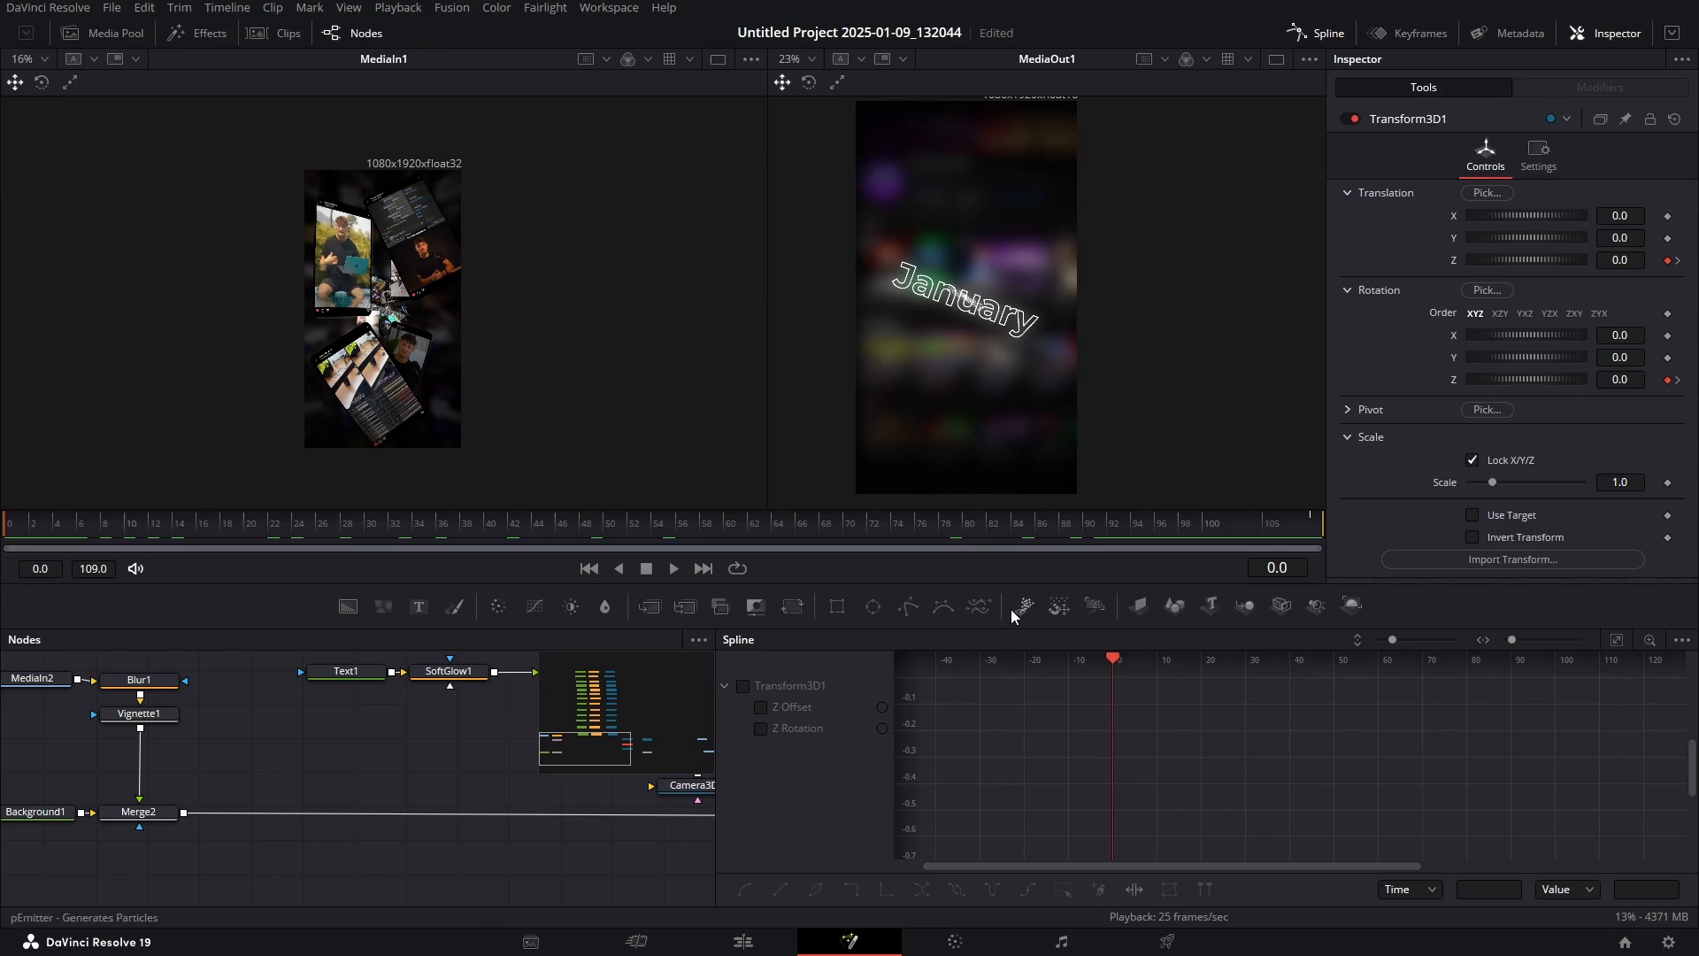
left_click(743, 687)
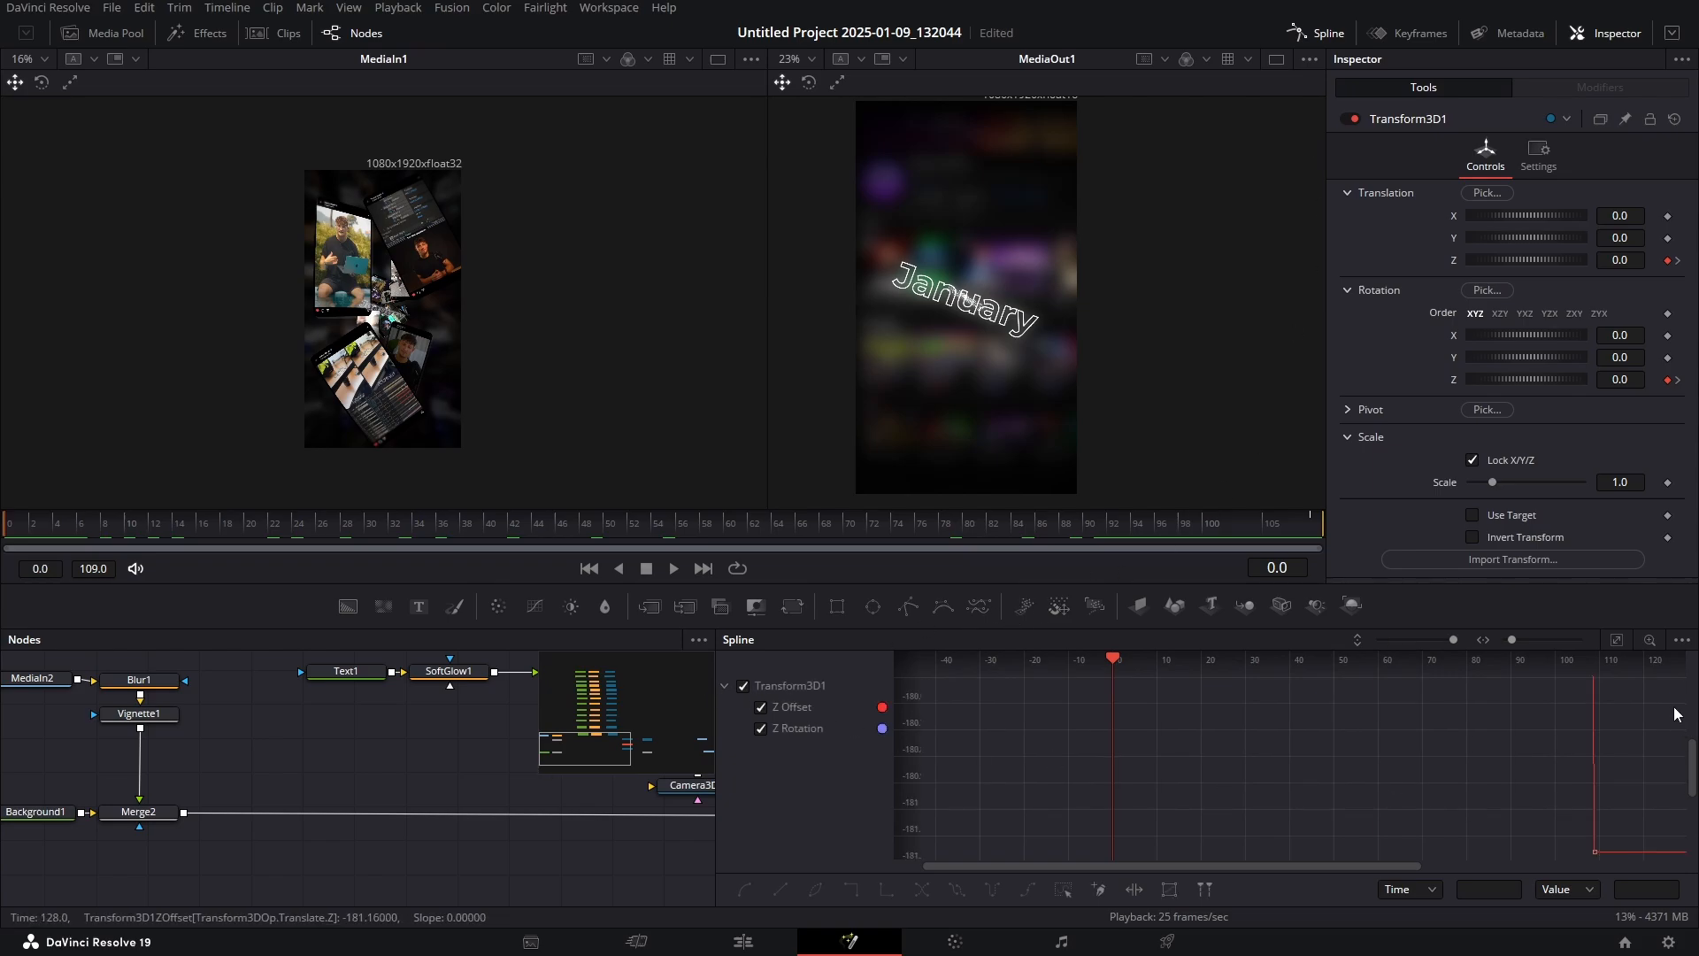
left_click(1616, 641)
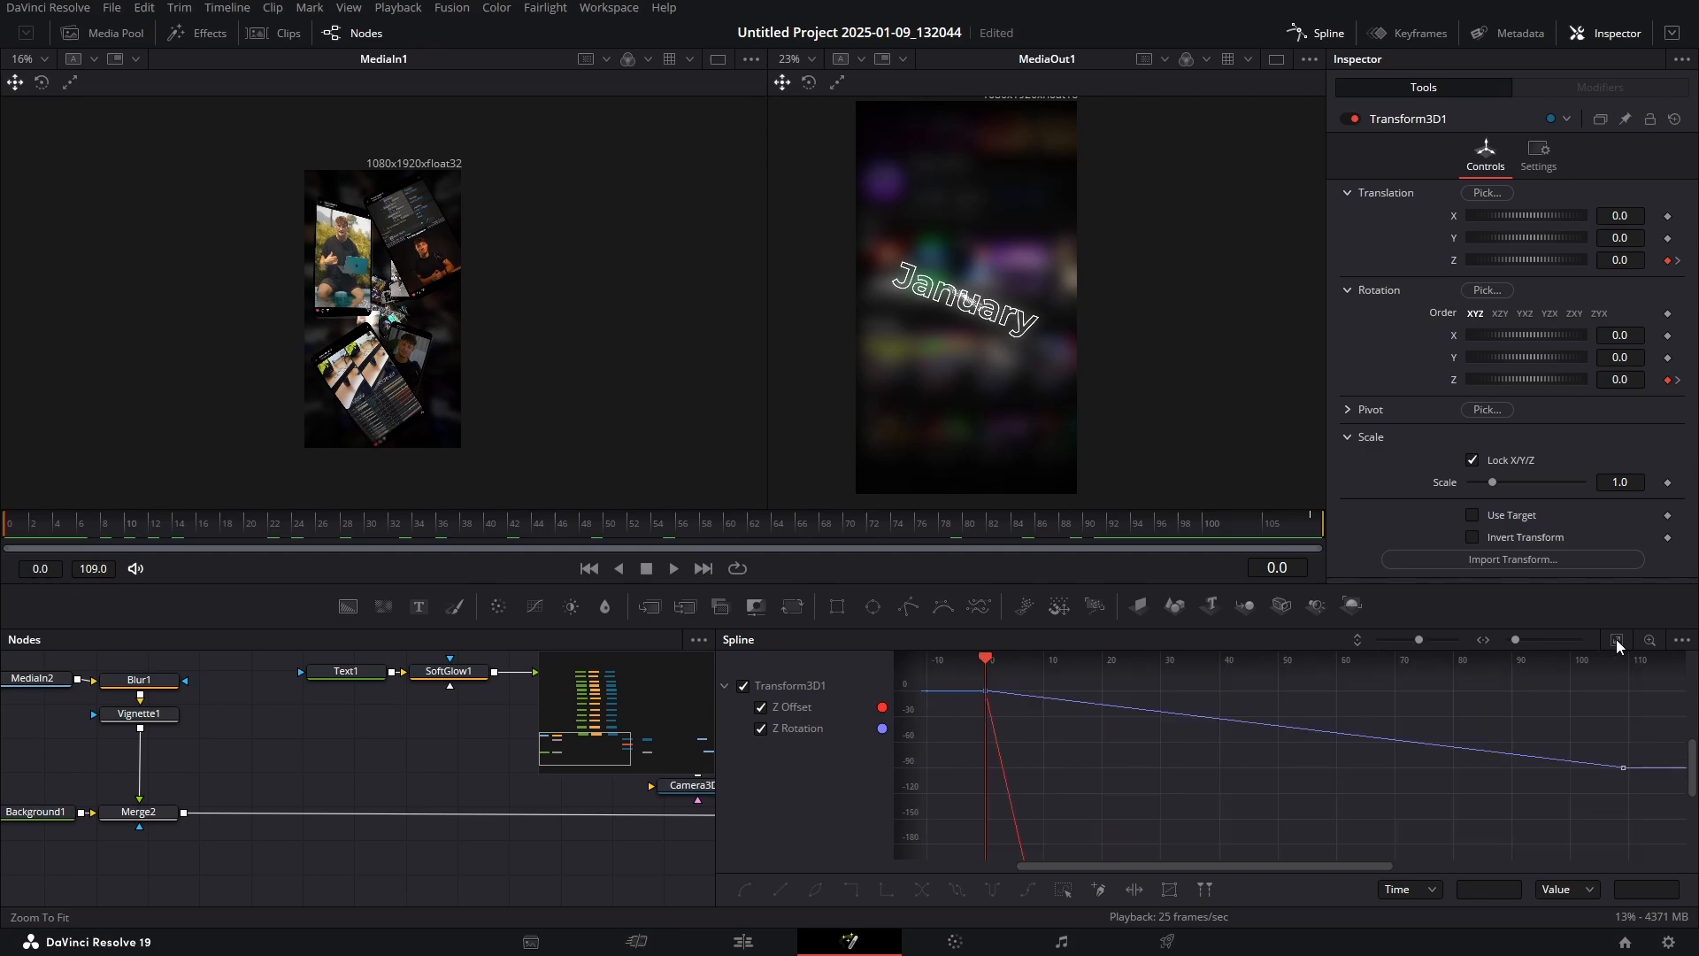
left_click(1614, 639)
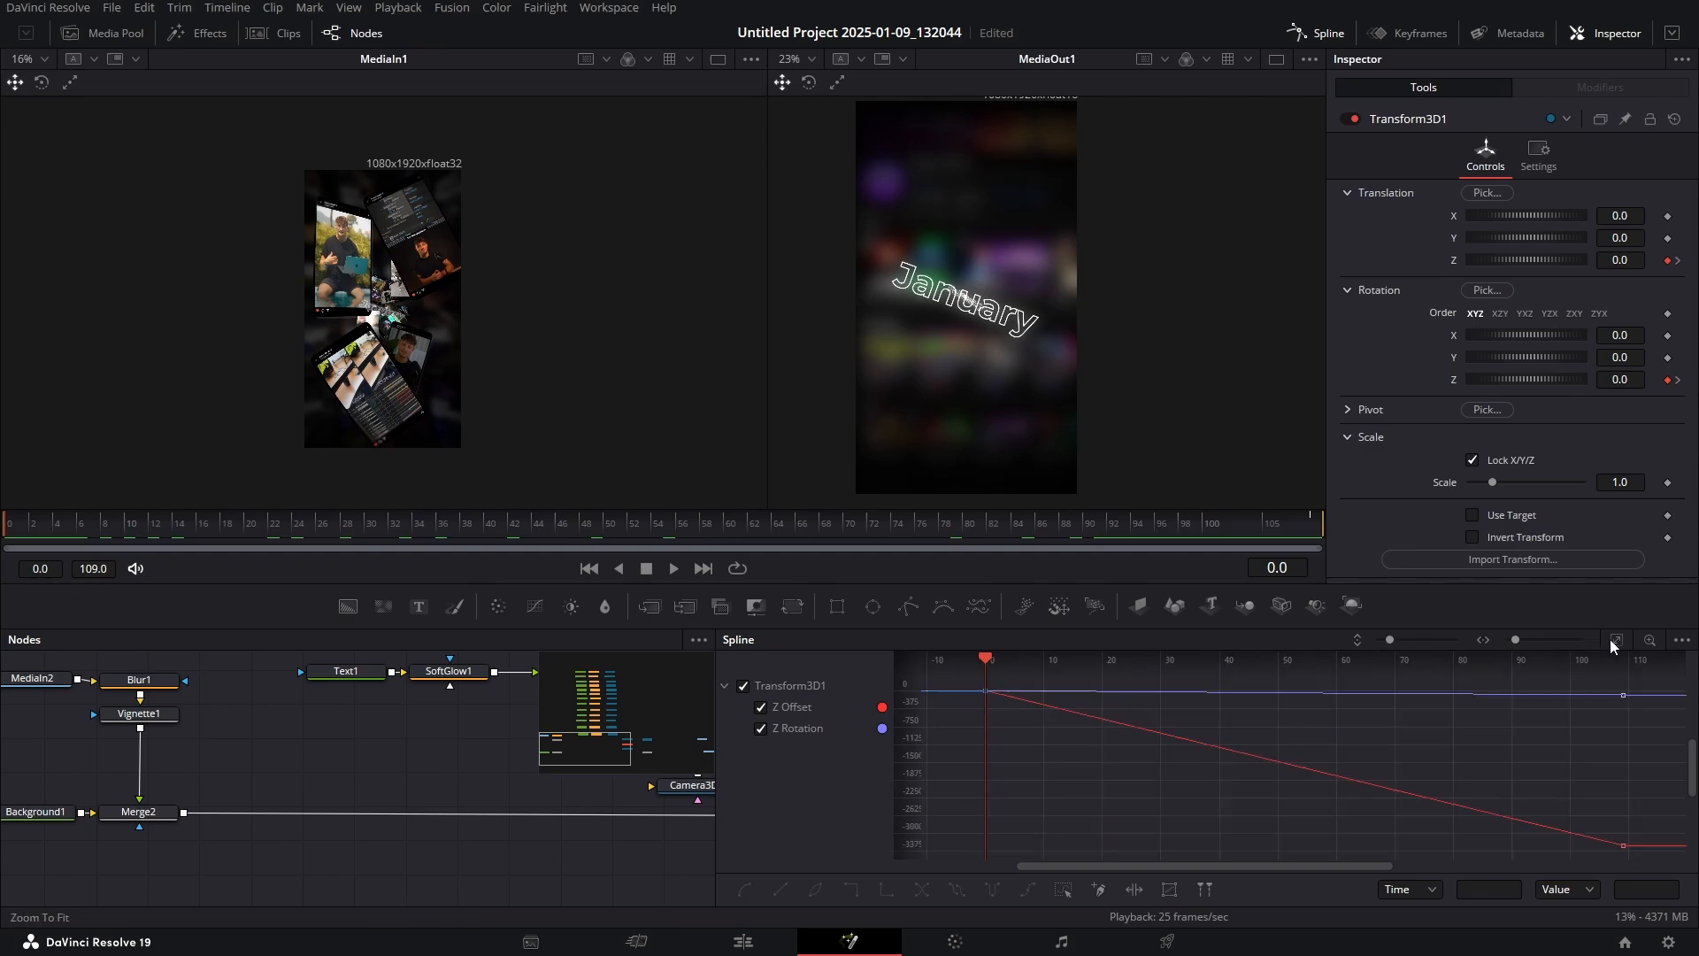
left_click(1063, 890)
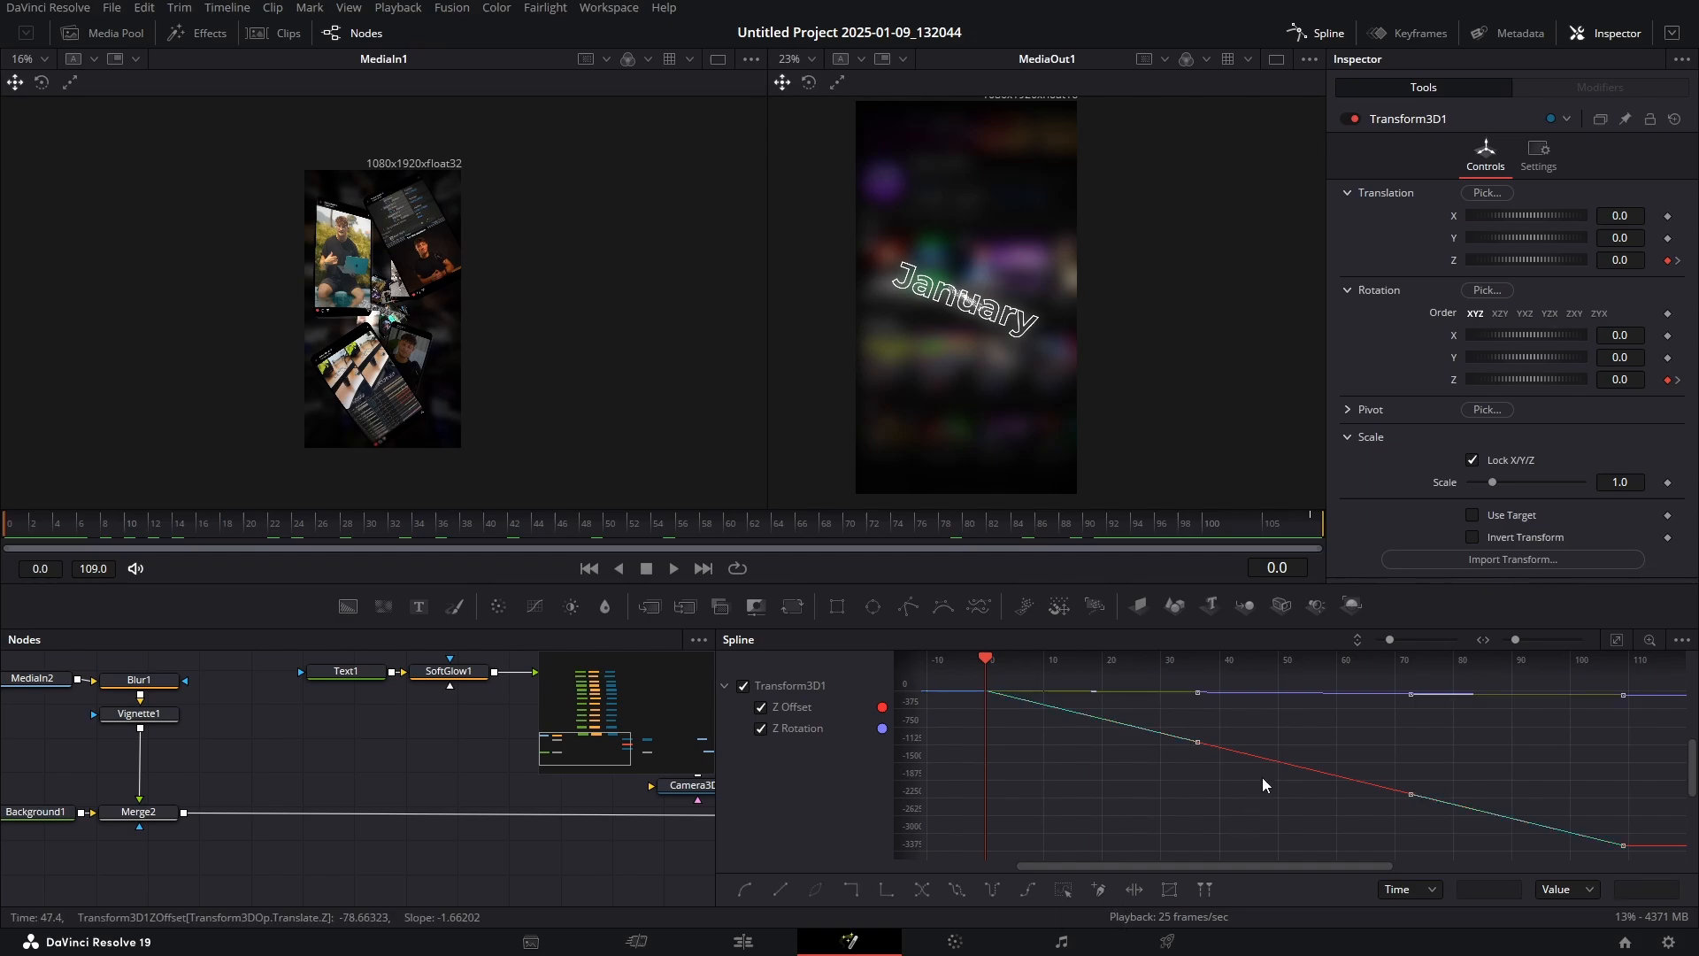
key("s")
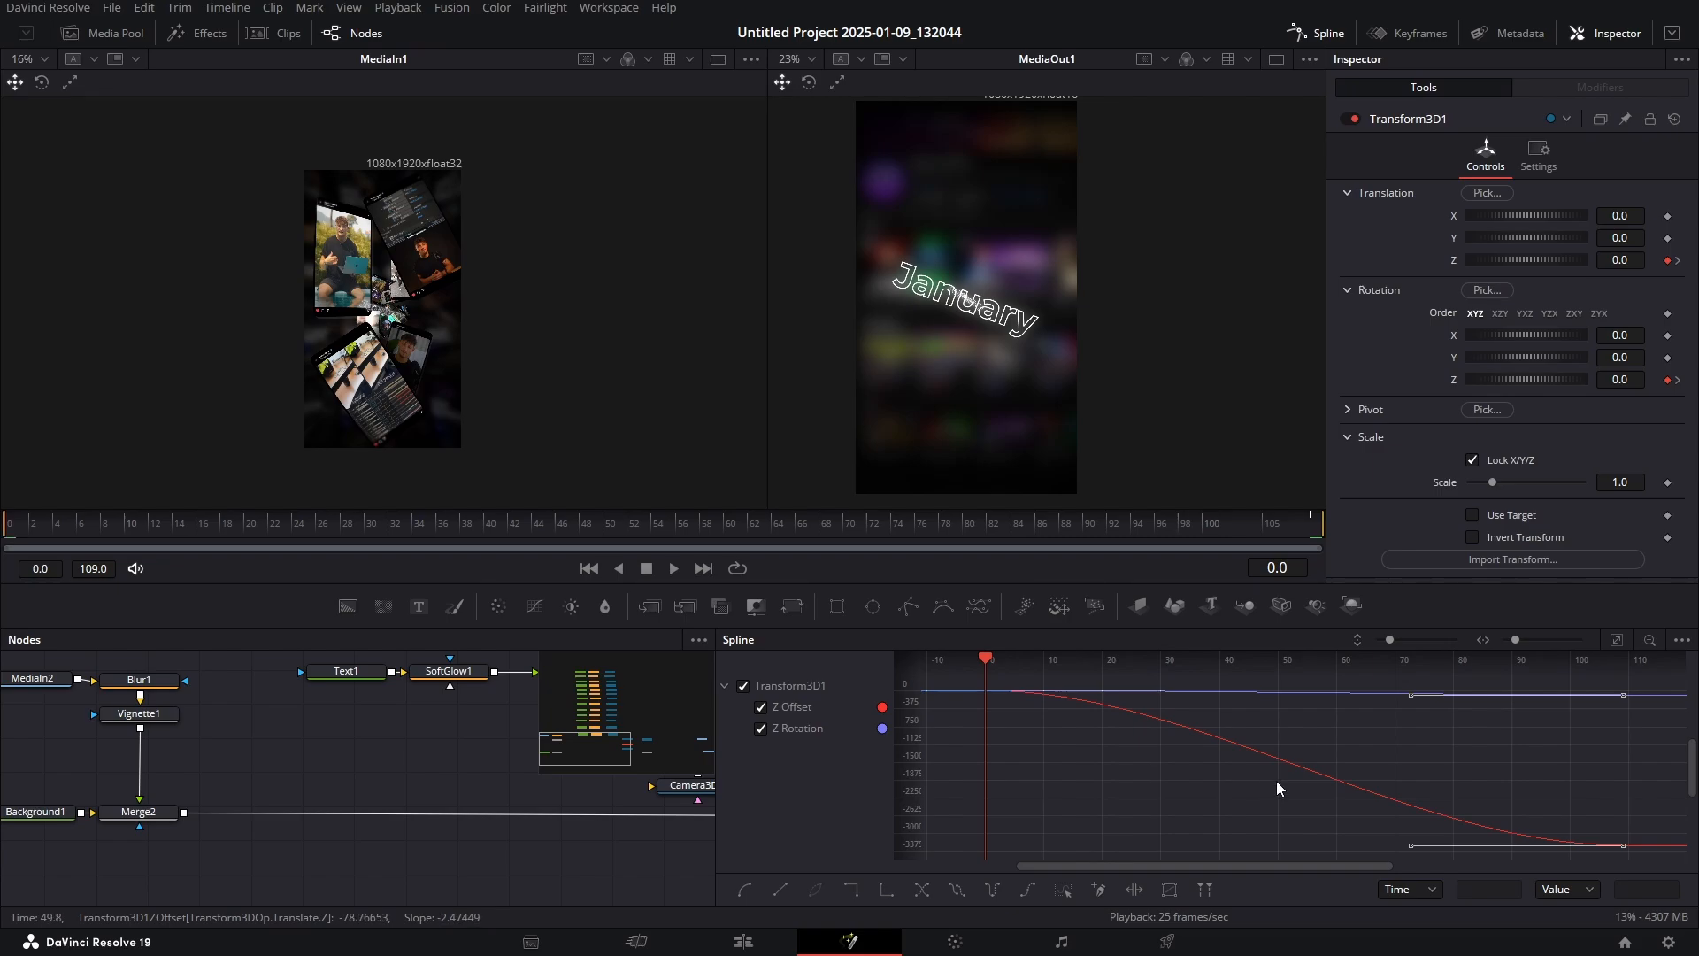
left_click(1327, 34)
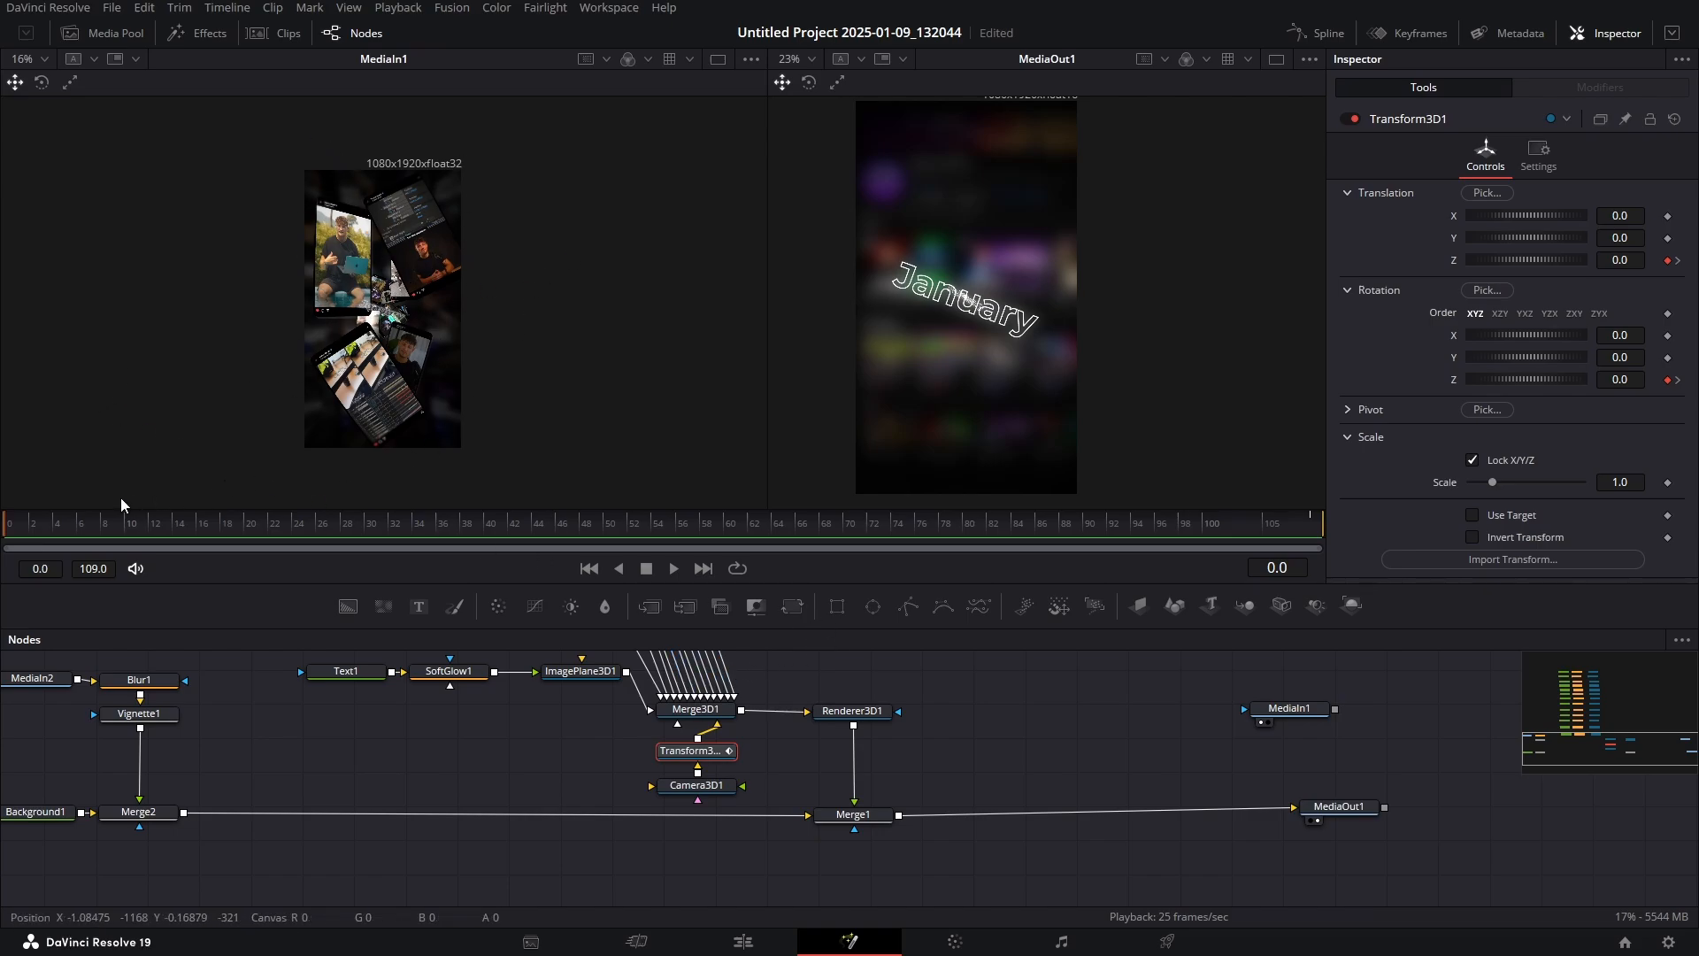
left_click_drag(28, 524, 3, 481)
Add the media pool clips 1.mp4 to 21.mp4 to the node graph as a column beside the text nodes
left_click(105, 36)
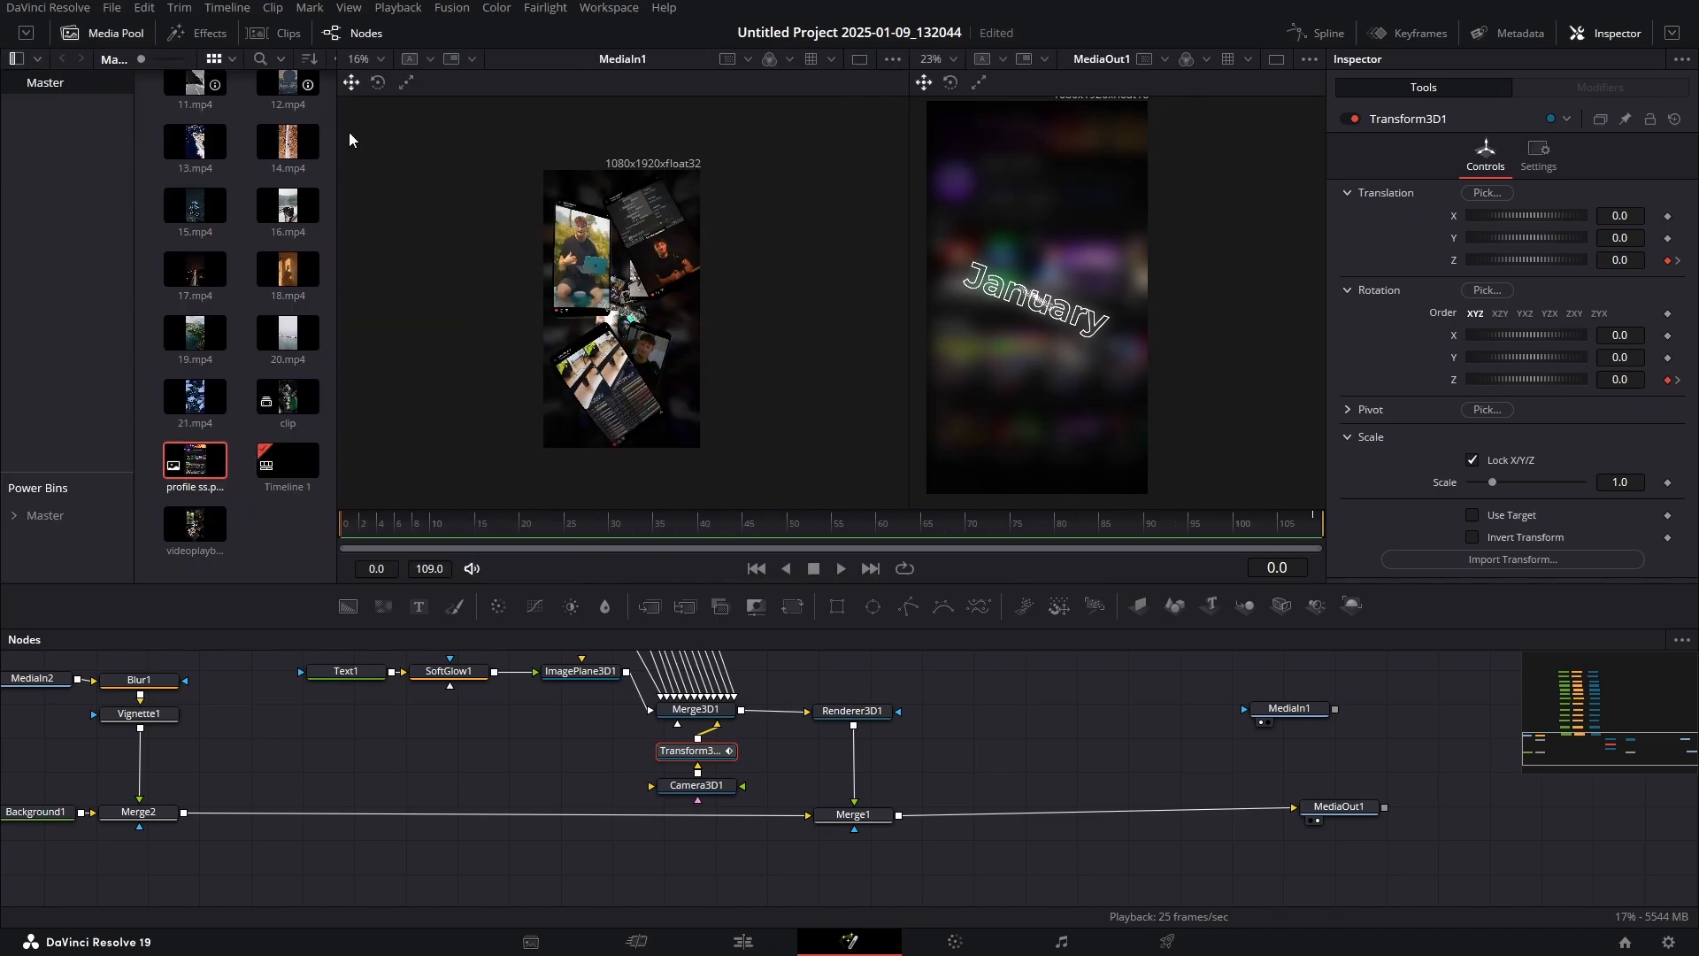
scroll(247, 372, "up", 5)
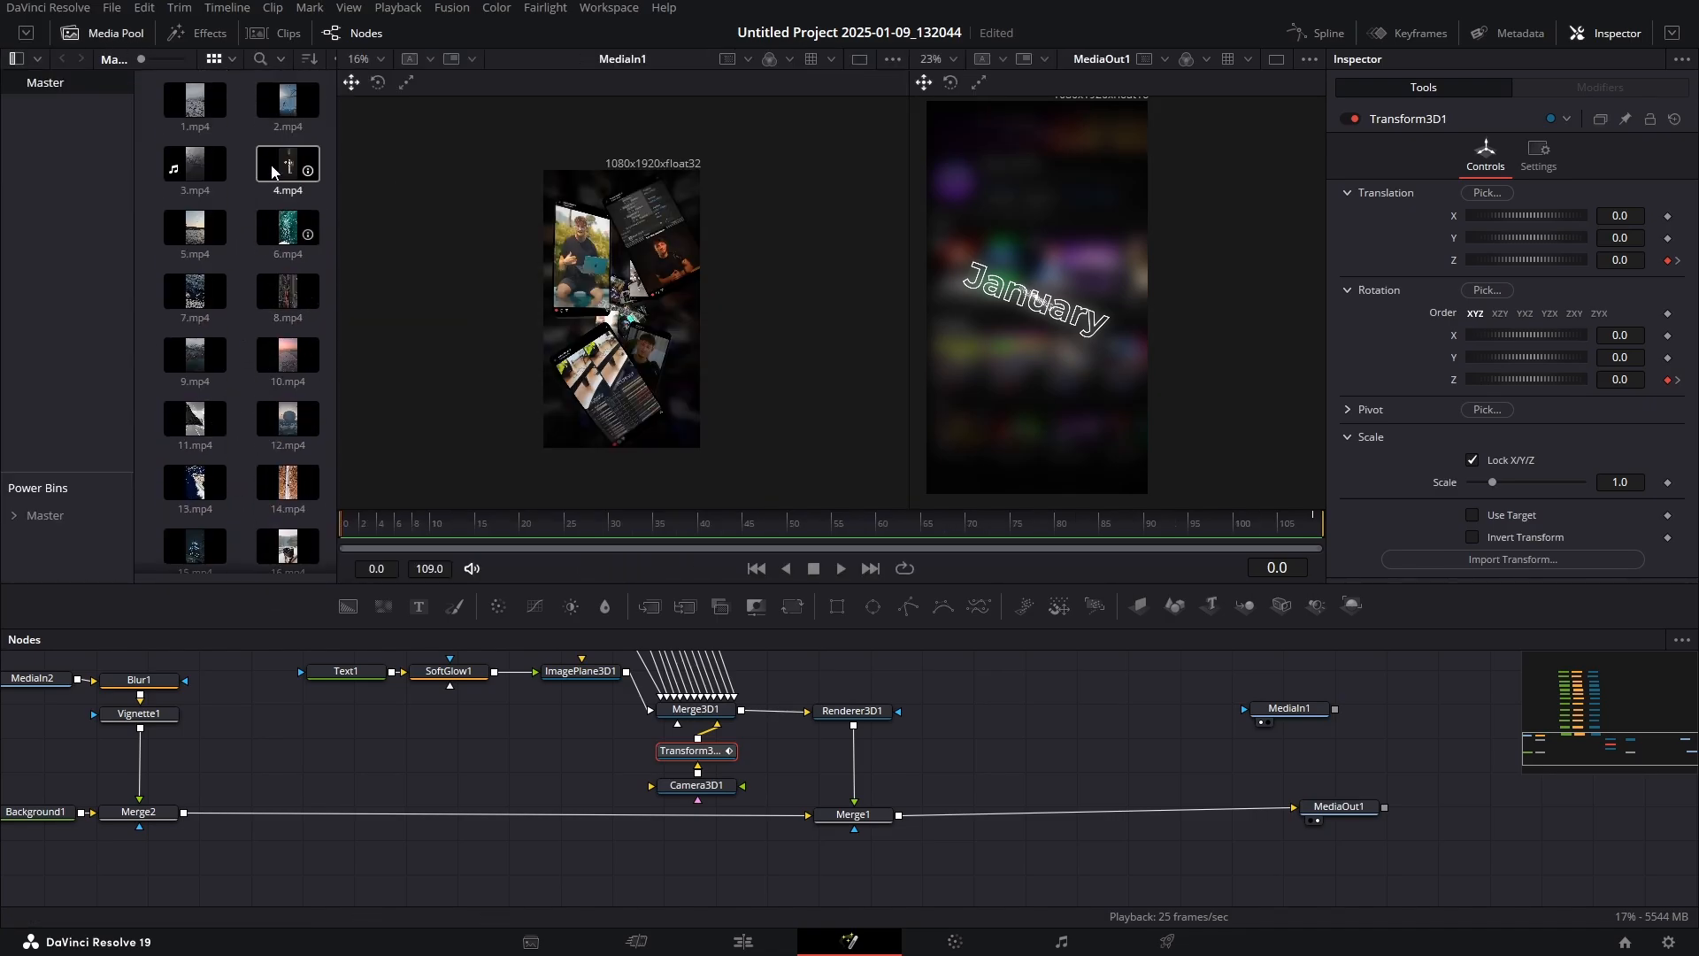
left_click_drag(1014, 693, 841, 869)
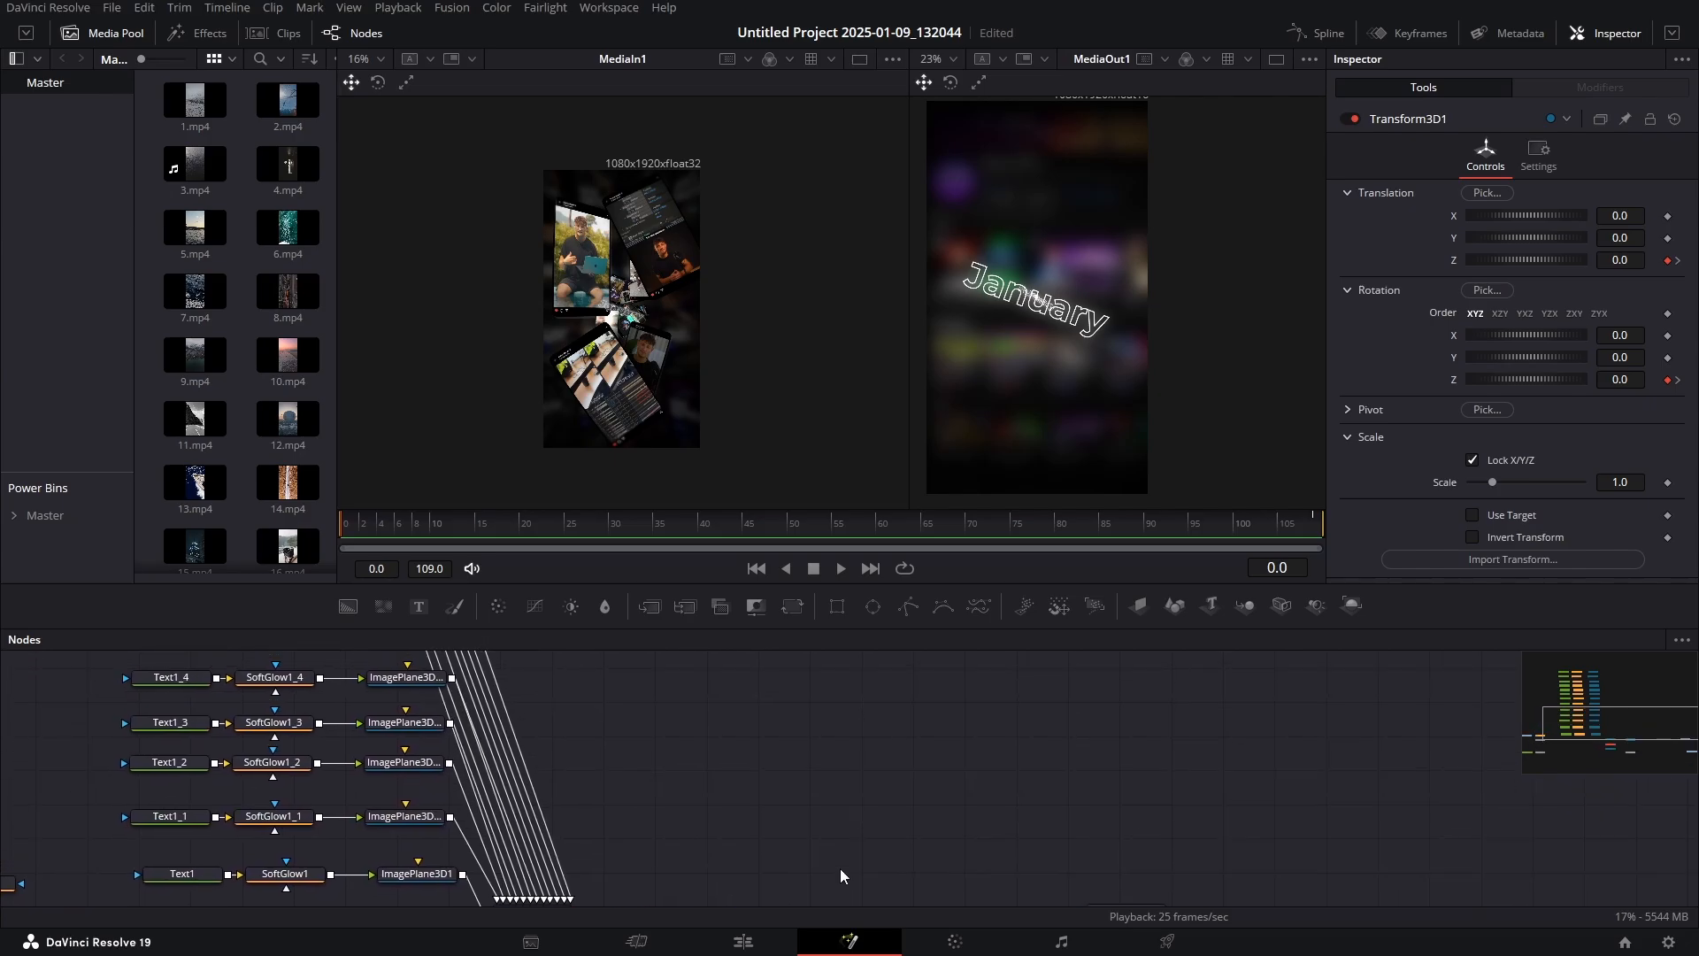
scroll(806, 704, "down", 5)
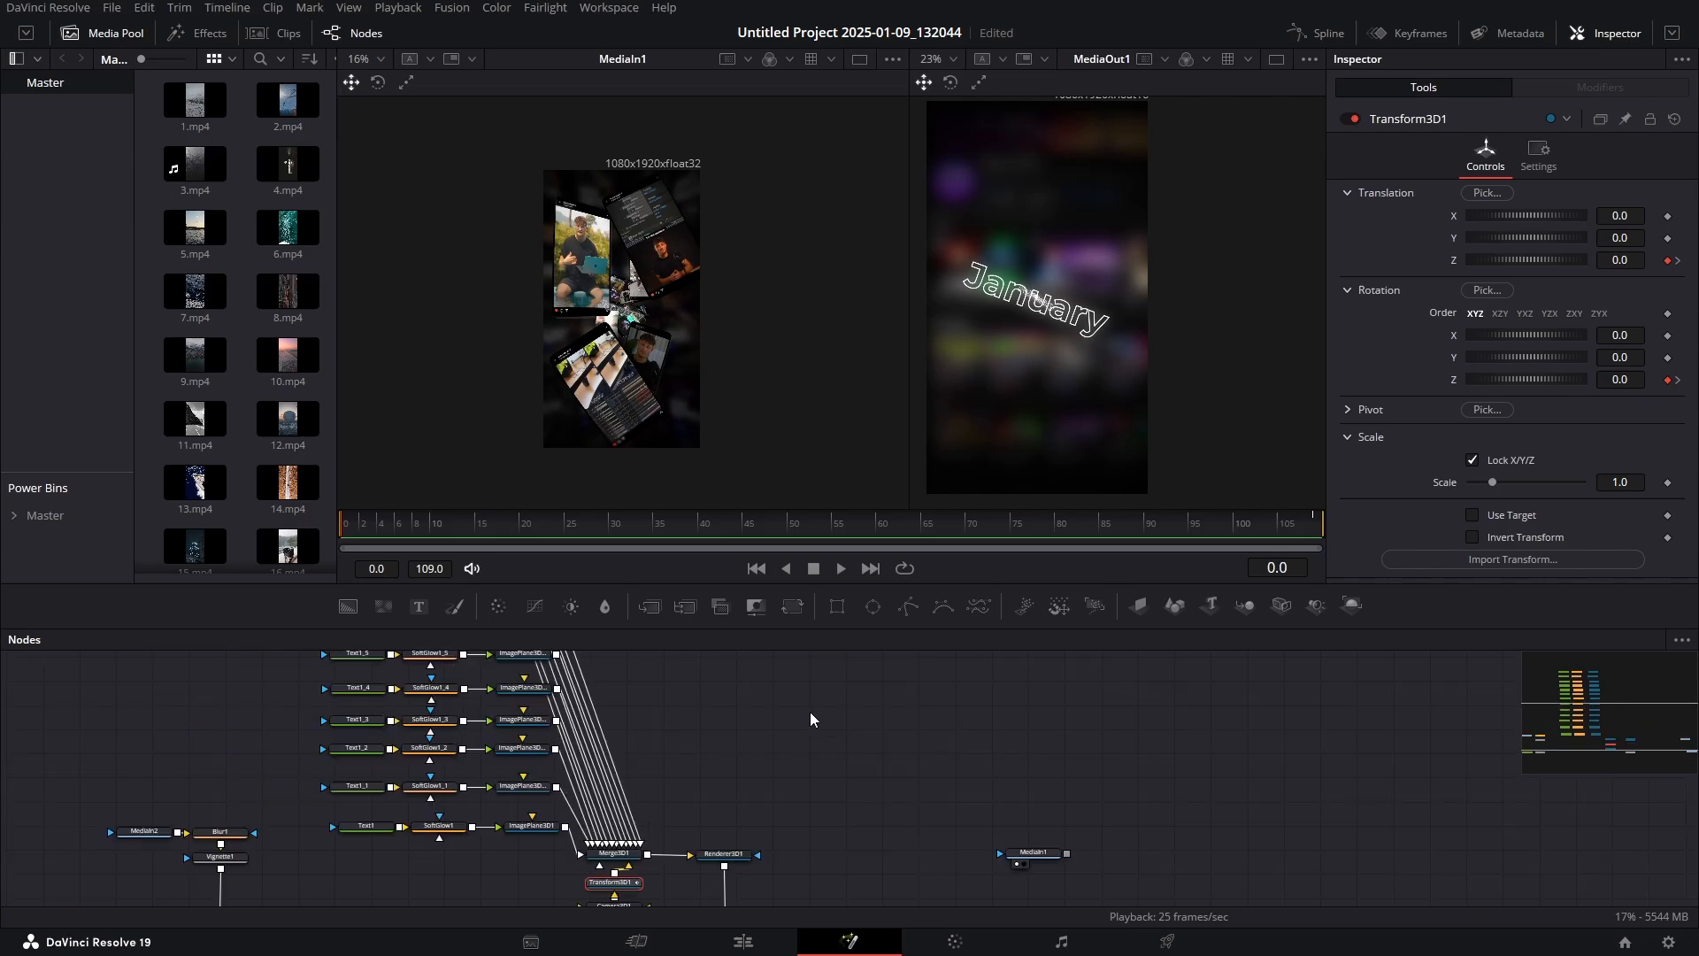
scroll(668, 766, "down", 4)
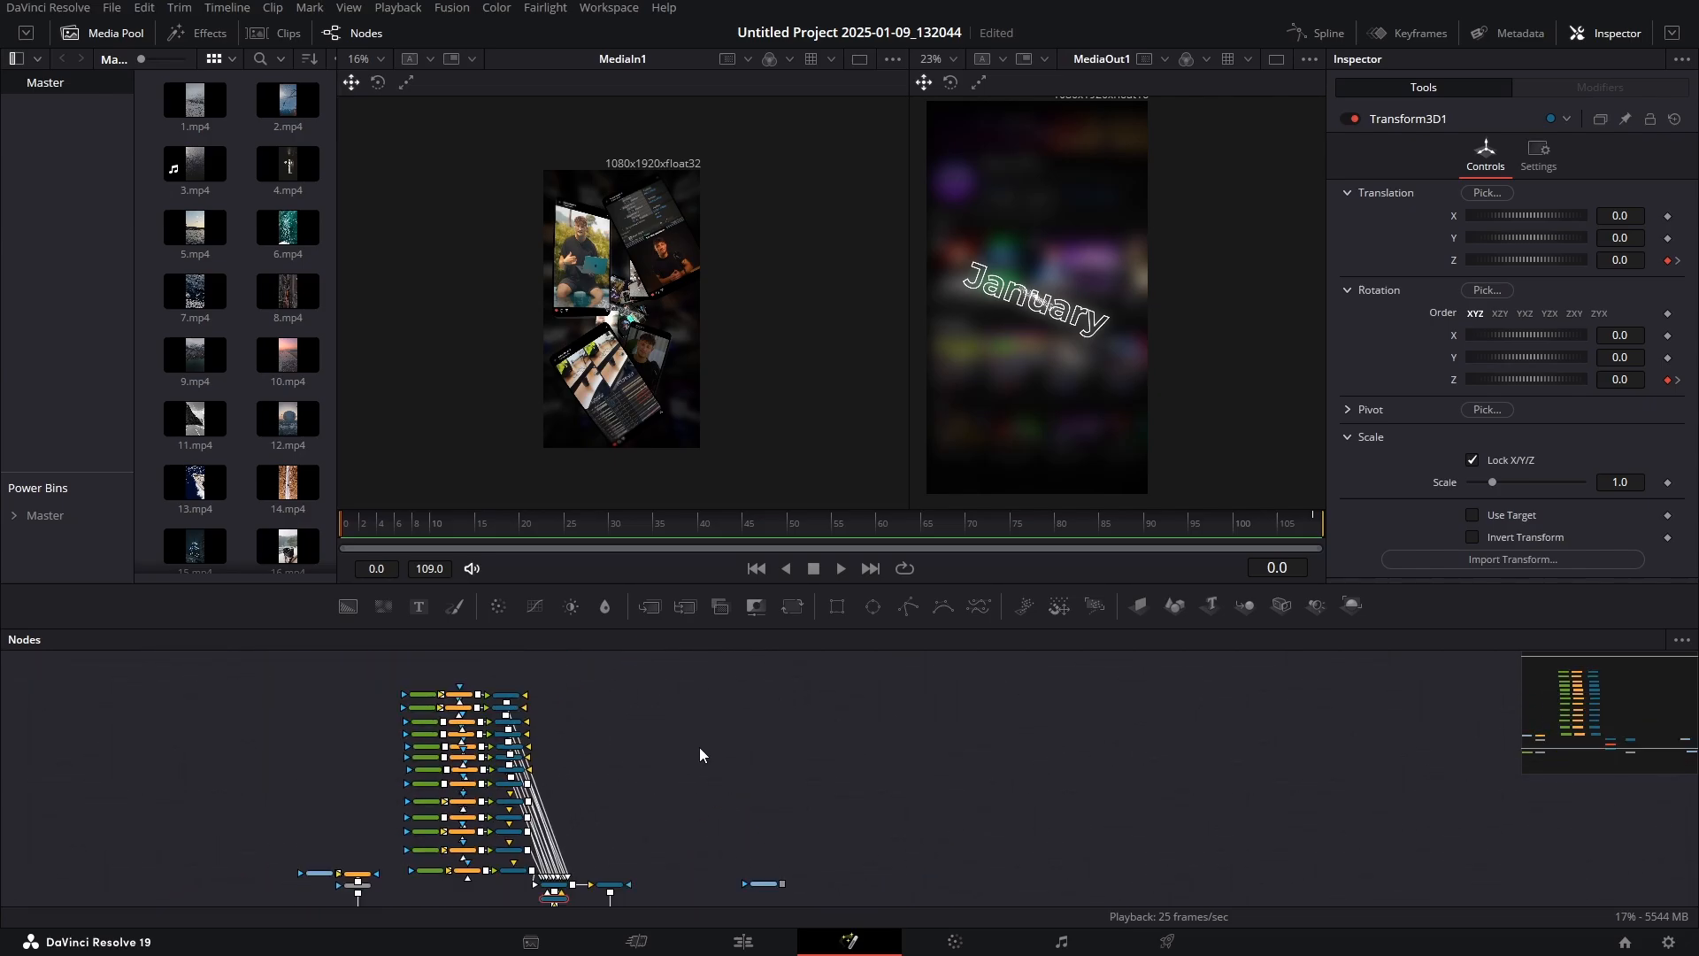
left_click_drag(163, 124, 630, 678)
left_click_drag(288, 100, 630, 689)
left_click_drag(194, 163, 631, 709)
left_click_drag(288, 164, 626, 724)
left_click_drag(194, 227, 623, 735)
left_click_drag(195, 291, 620, 758)
left_click_drag(287, 418, 632, 816)
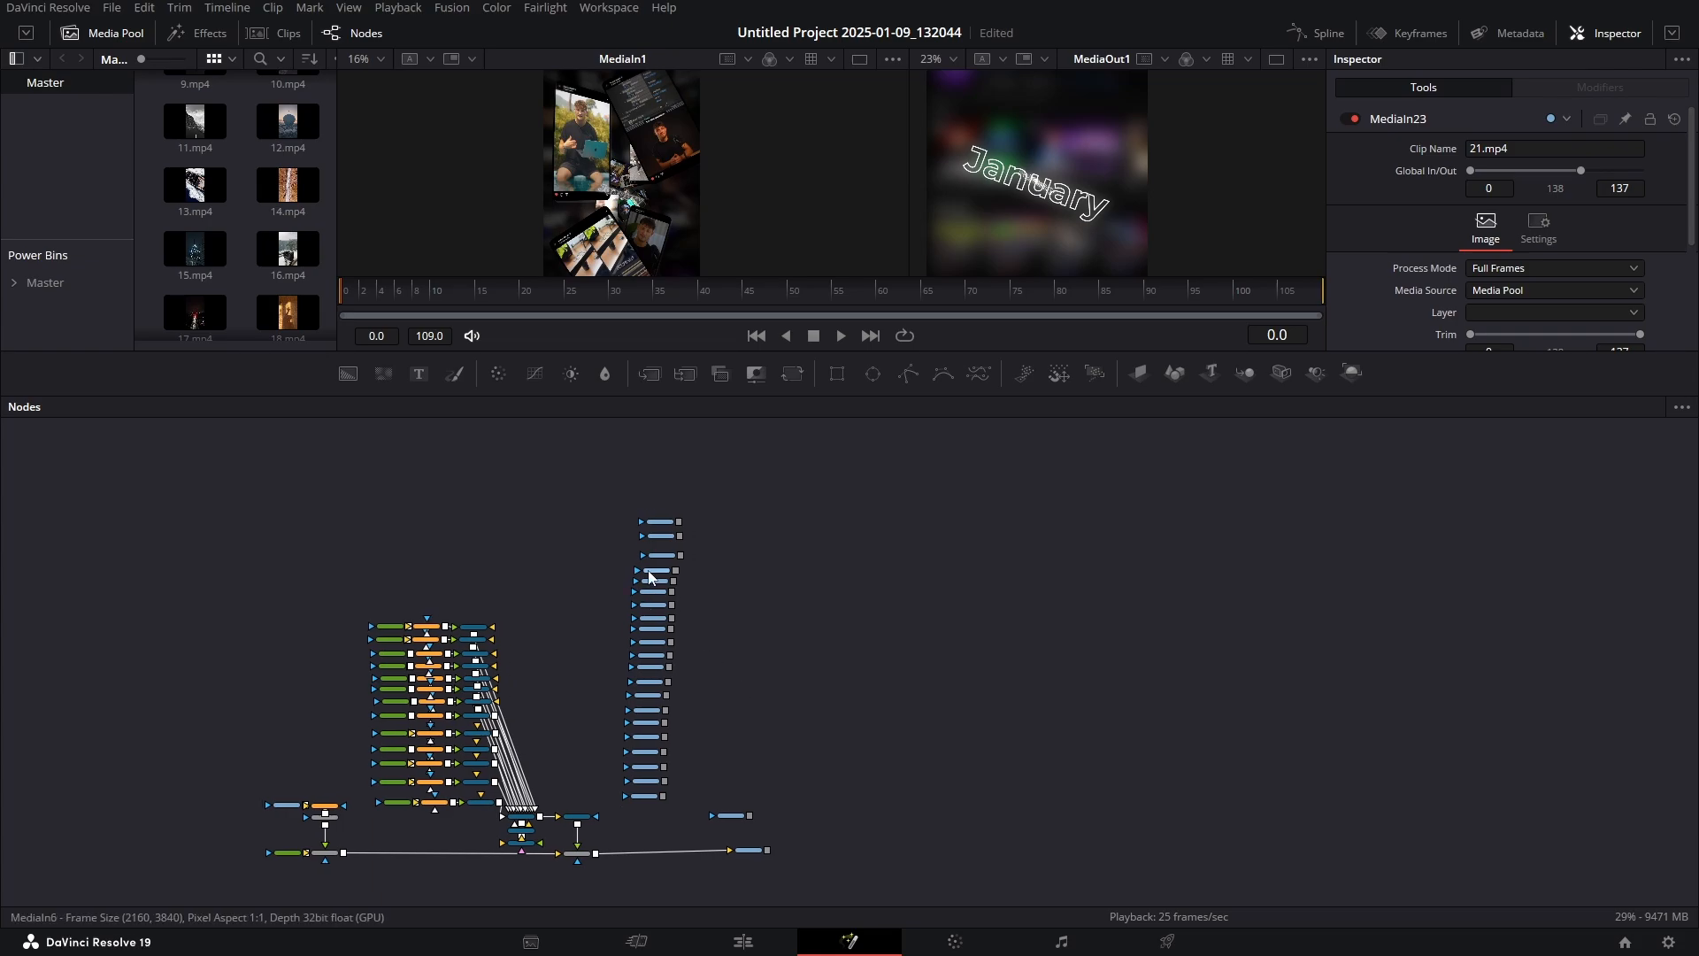
Space out MediaIn6 in the clip column and attach an Image Plane 3D node to MediaIn3, placed on its left side
scroll(593, 530, "up", 2)
left_click_drag(664, 472, 661, 567)
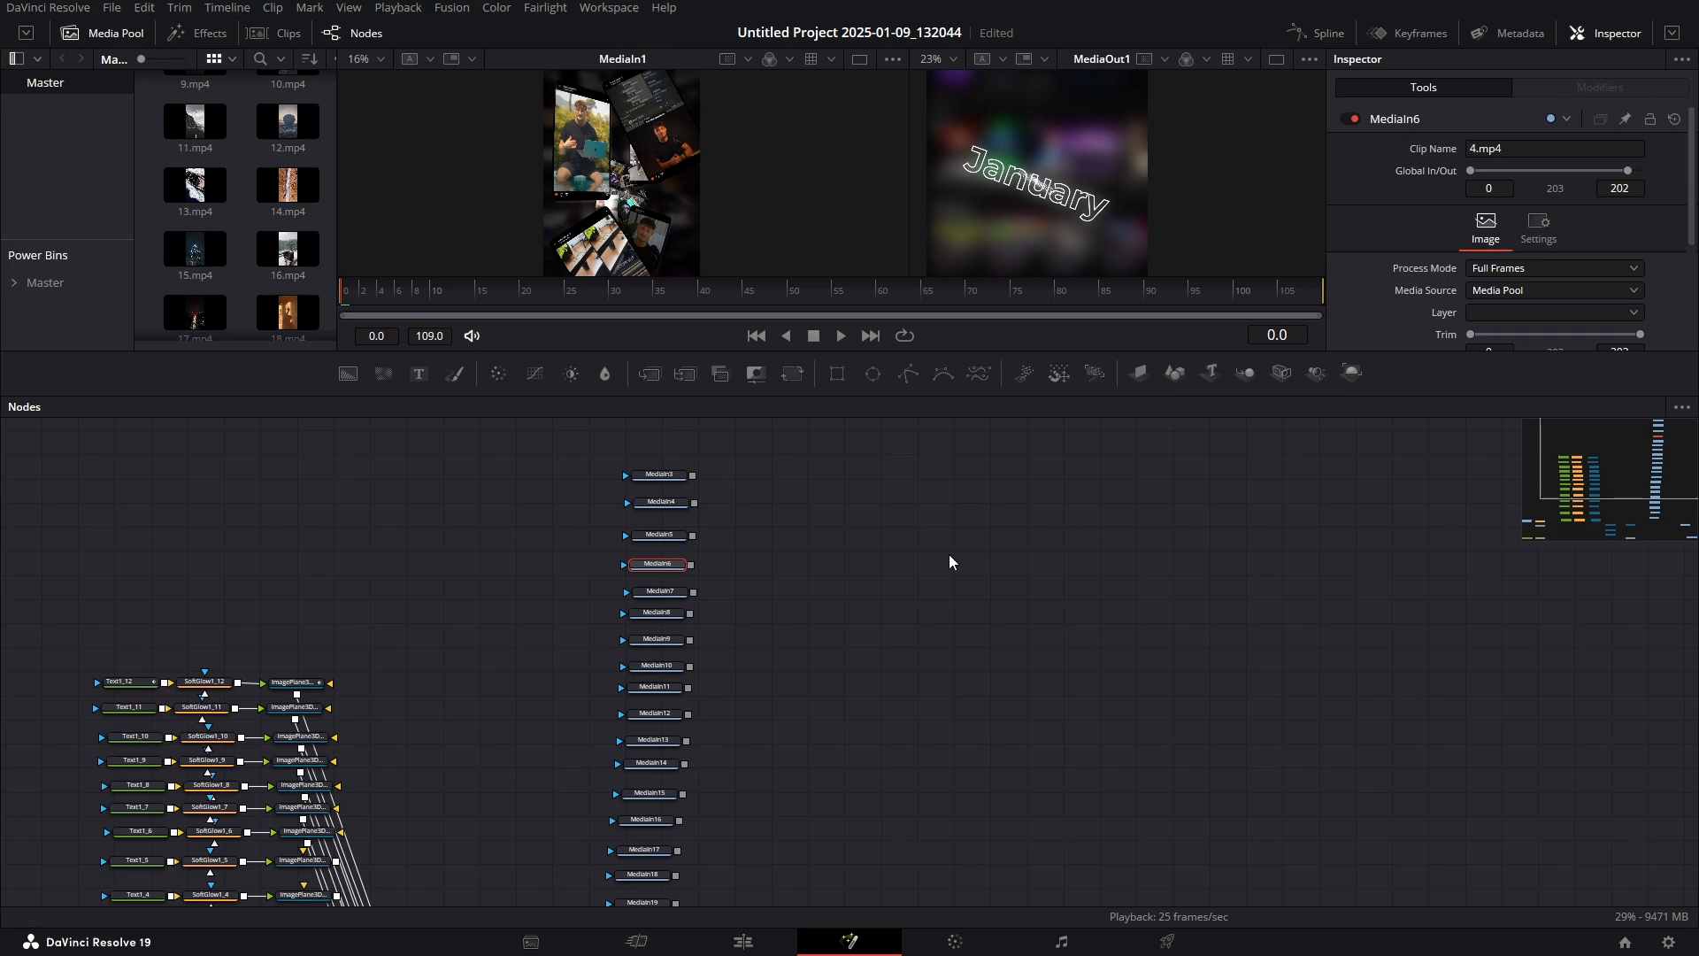
left_click(660, 476)
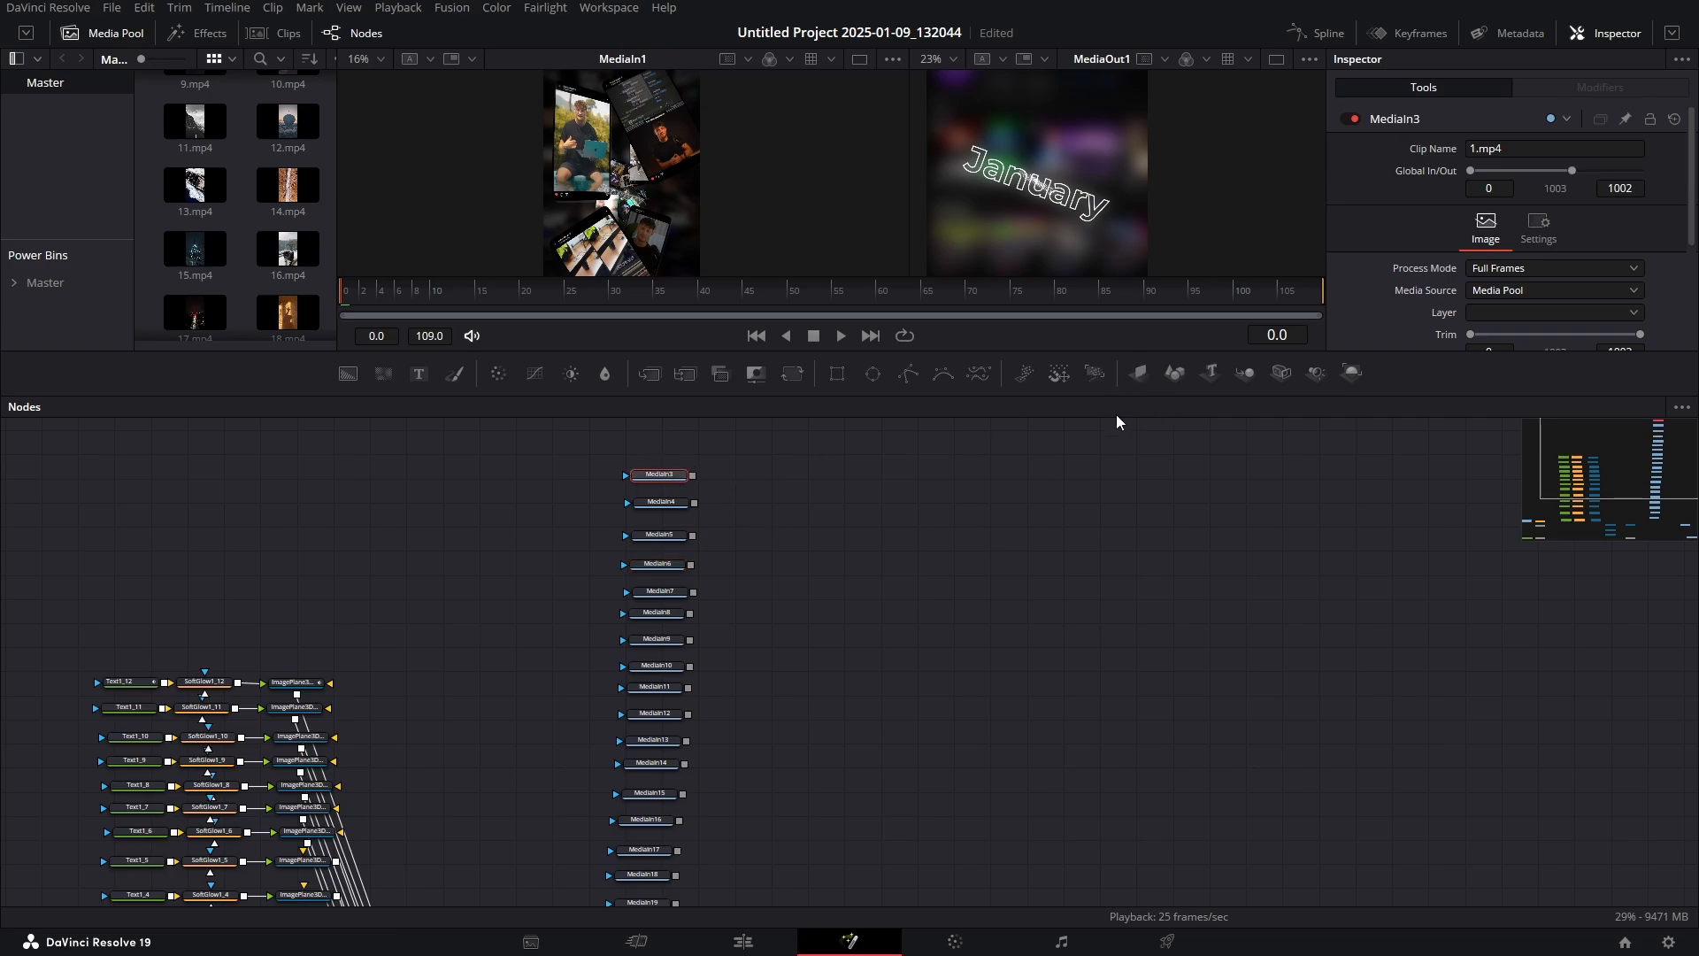
left_click(1136, 374)
left_click_drag(719, 478, 596, 484)
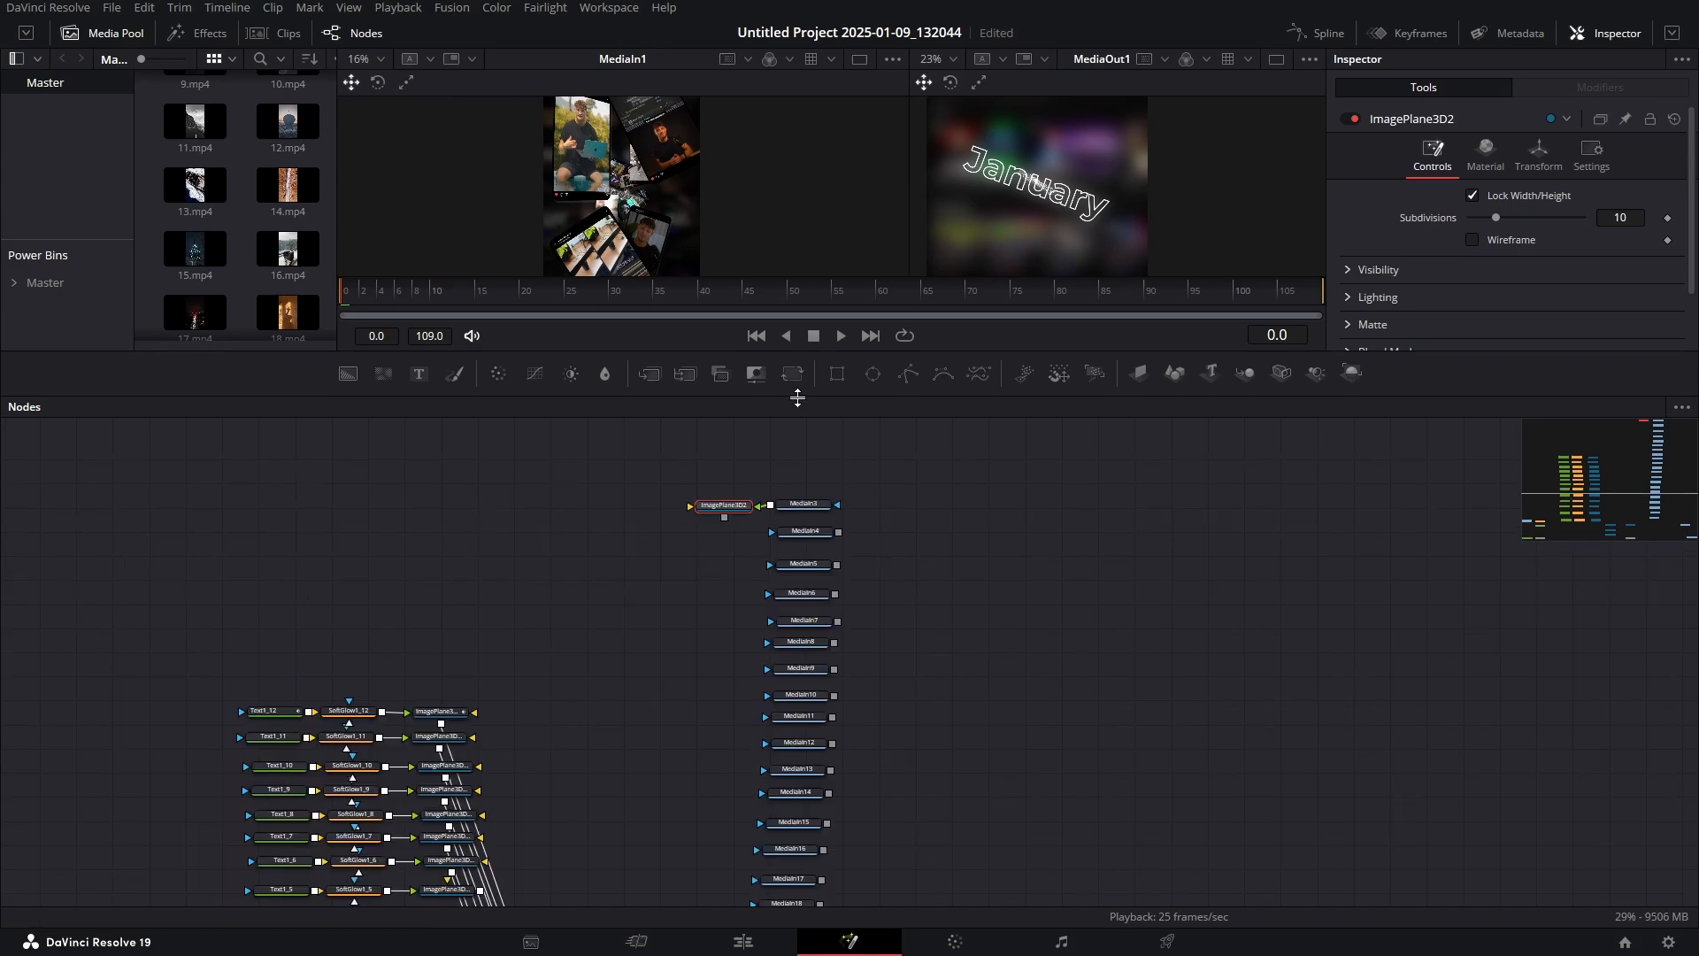
left_click_drag(795, 397, 788, 700)
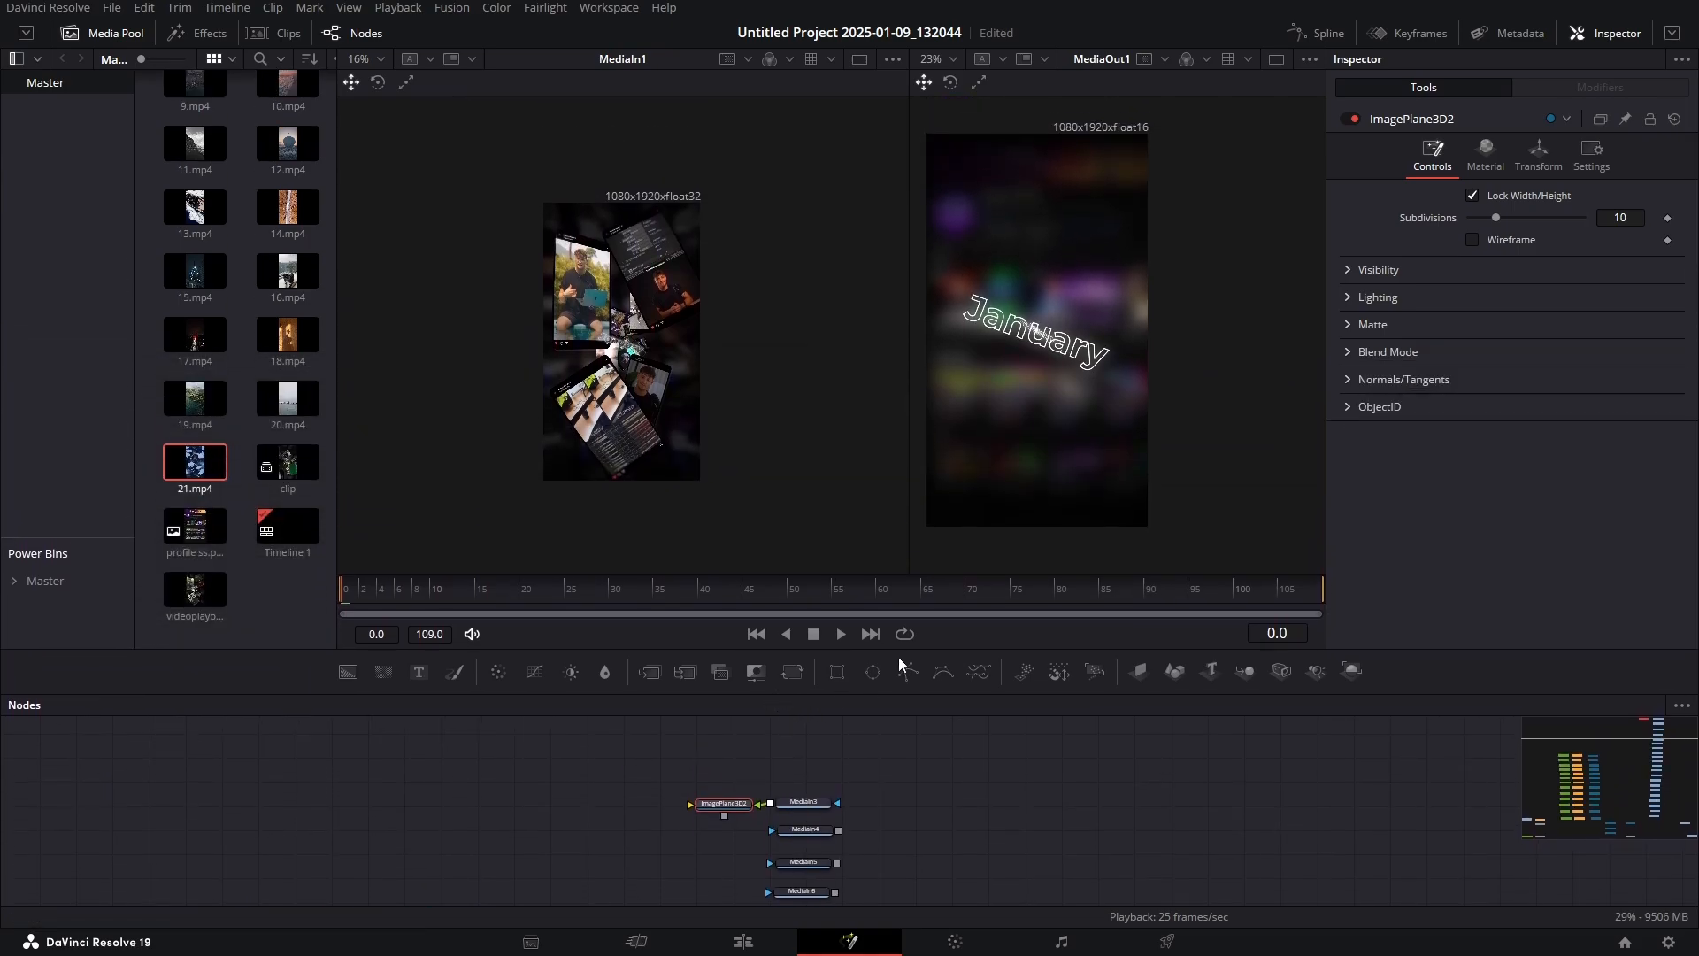
left_click(118, 30)
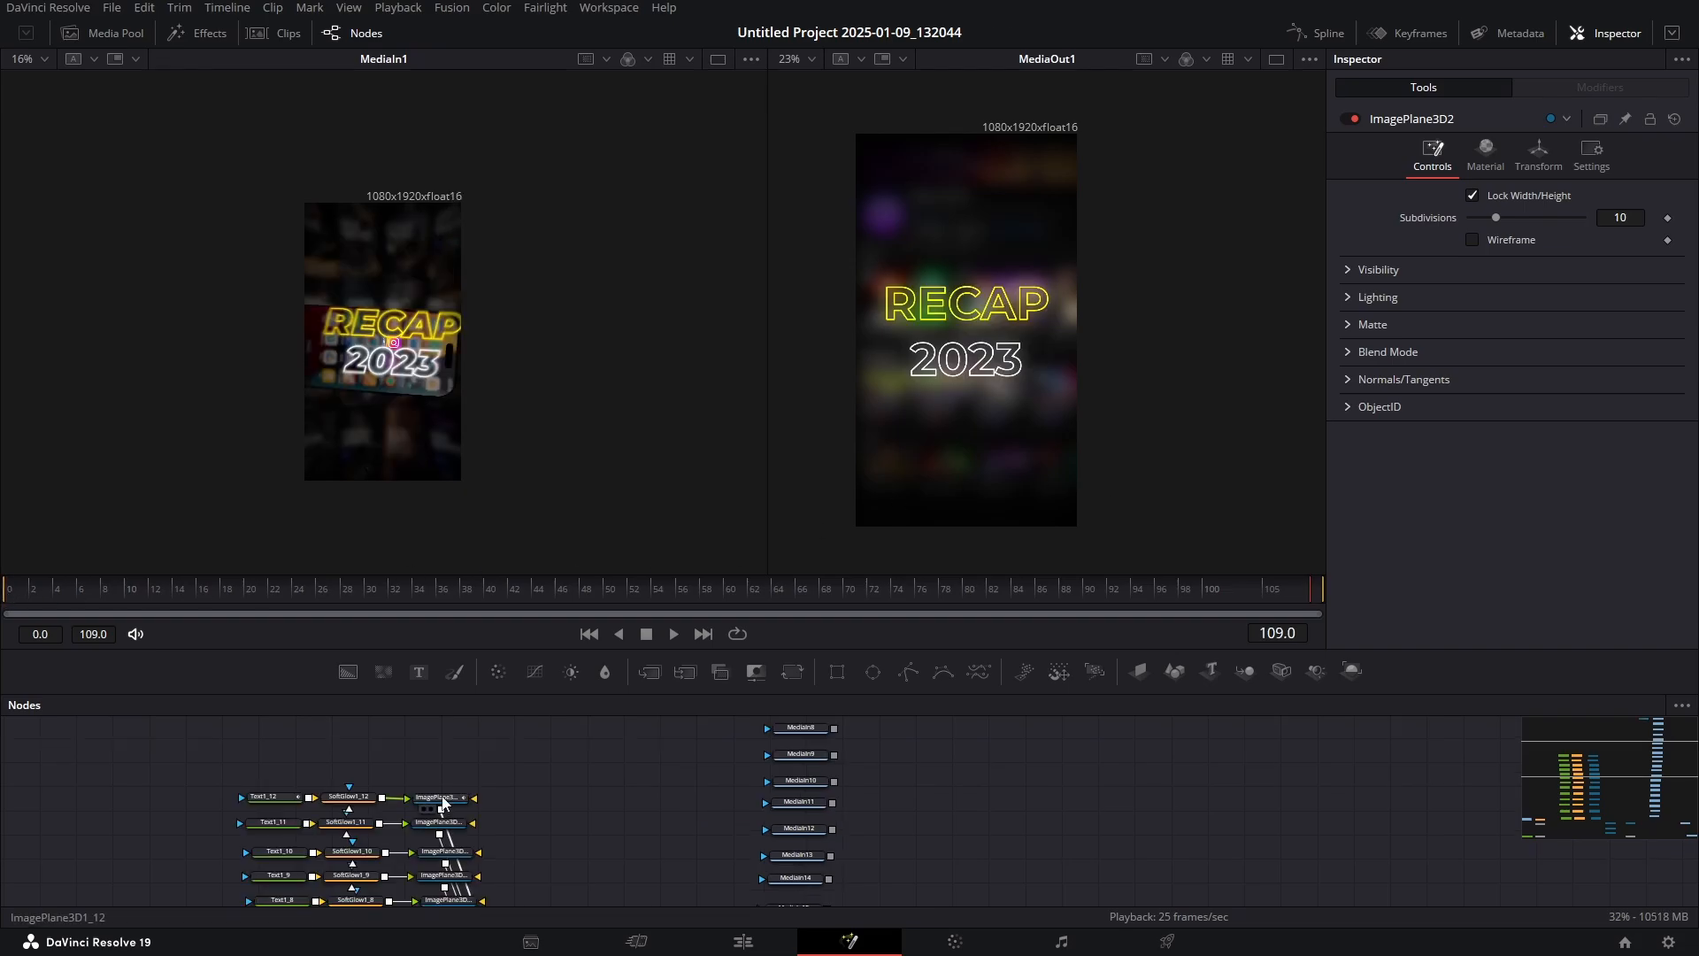
Smooth ImagePlane3D1_12's Z Rotation keyframes into an ease curve and scrub the ending up to frame 109 to check the title's turn
left_click(444, 803)
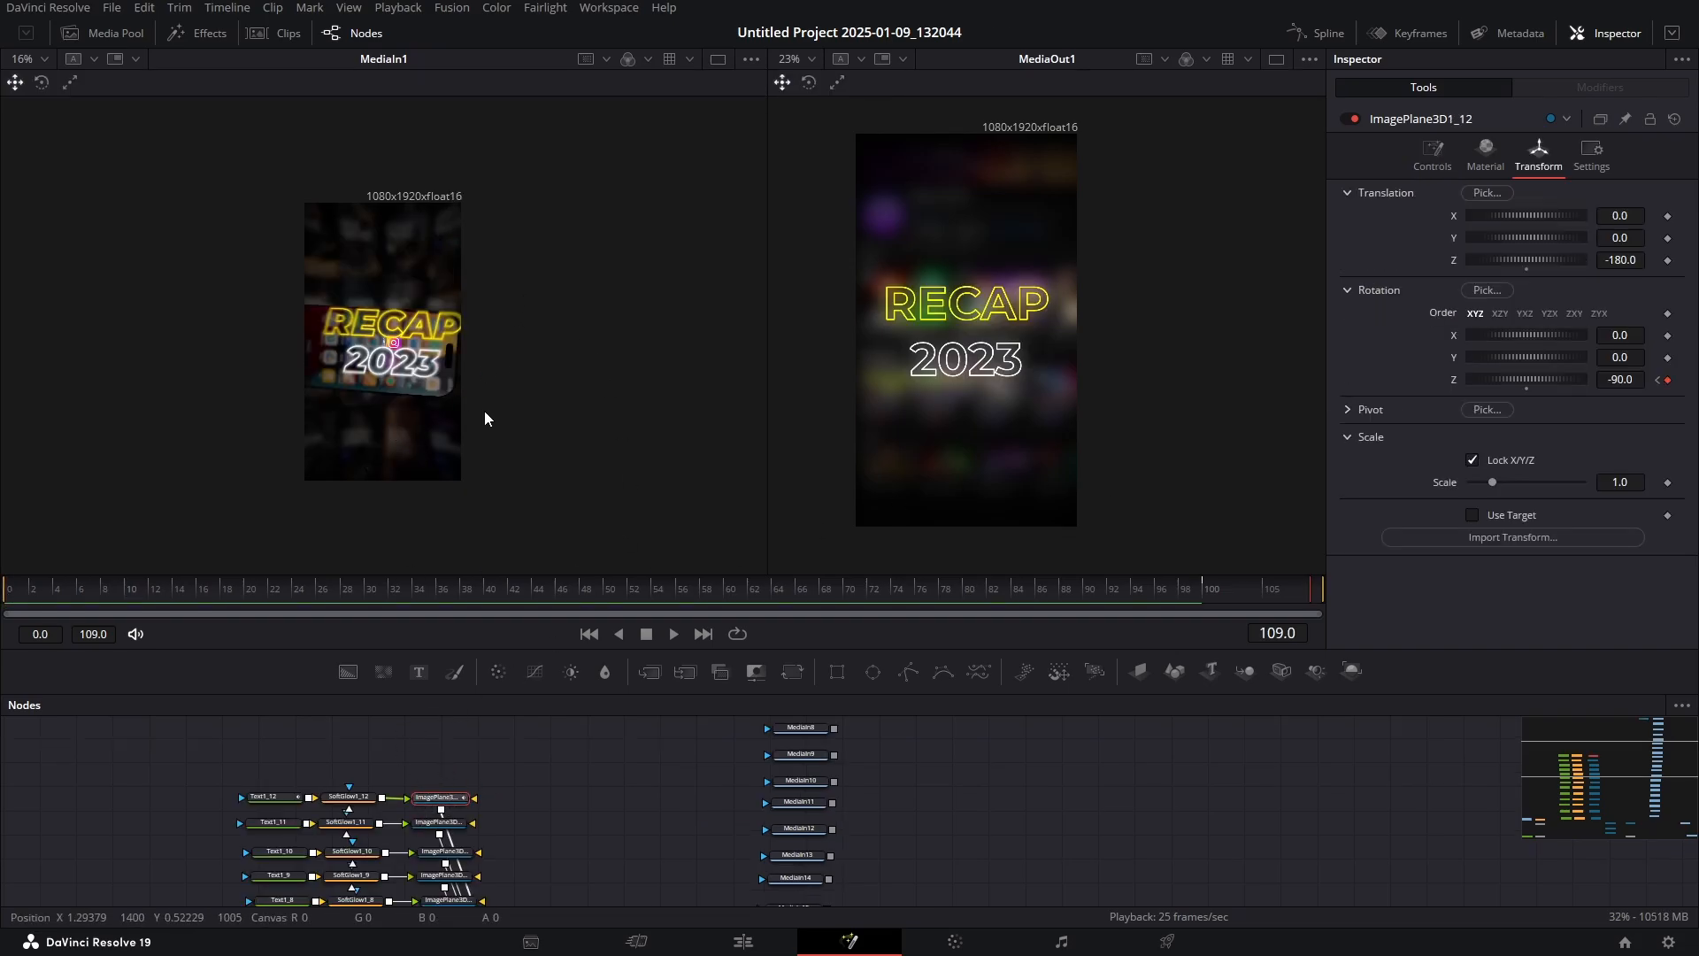
left_click(1318, 34)
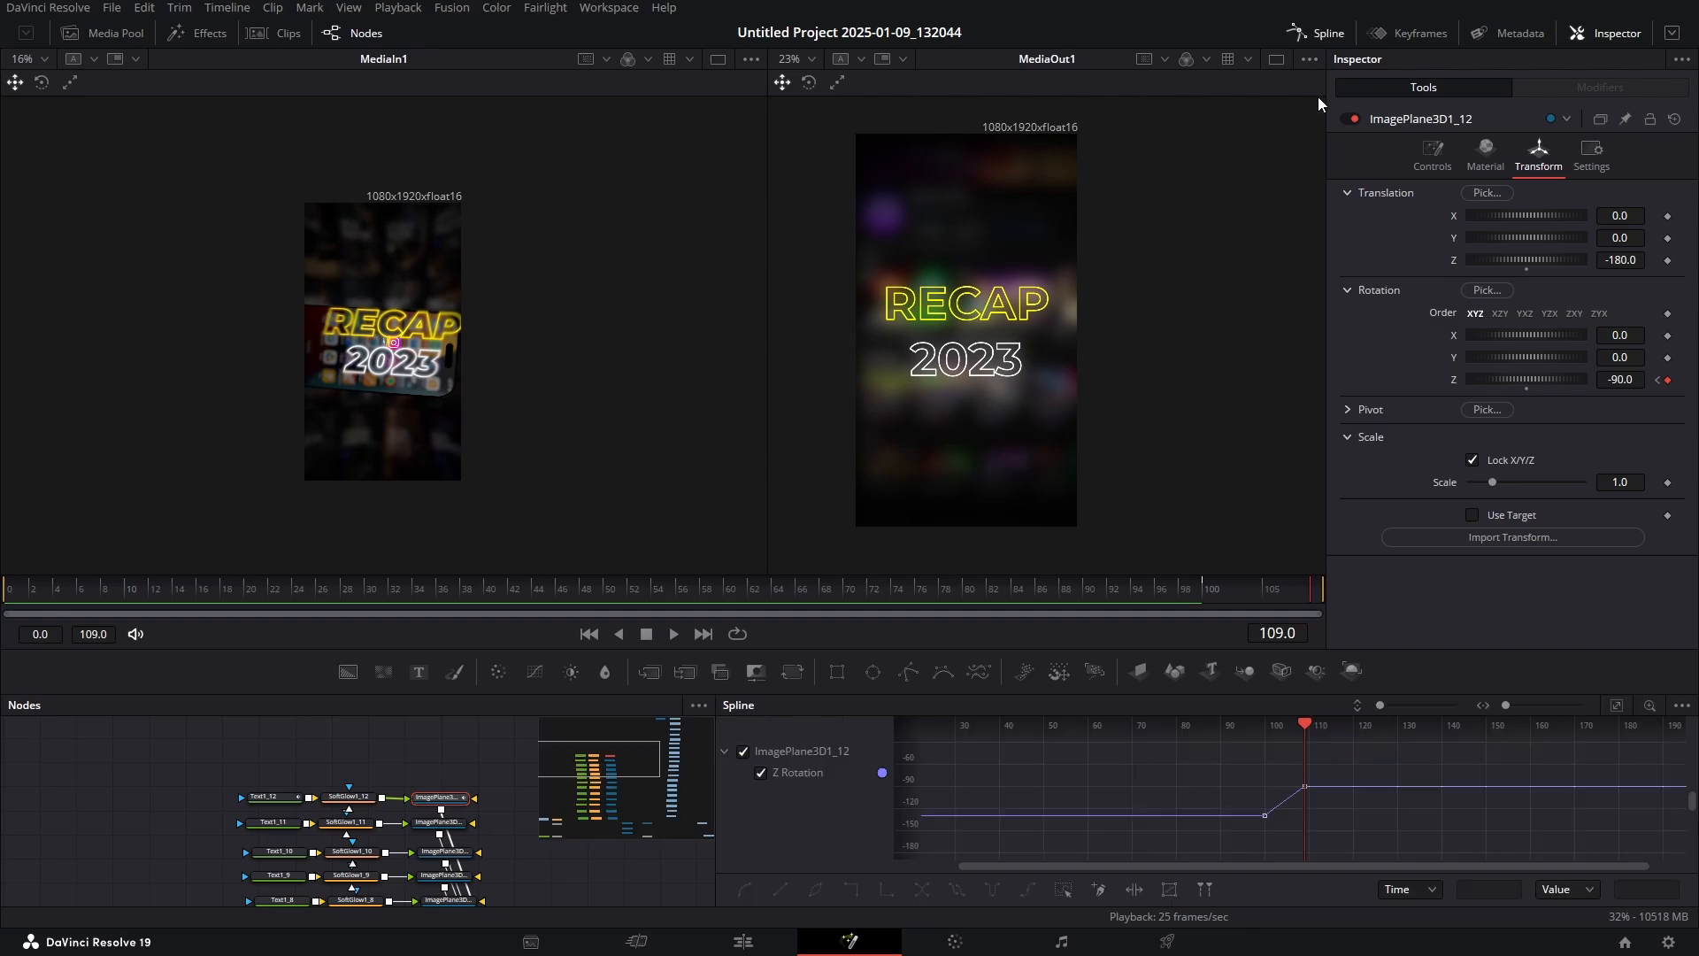
left_click(1616, 706)
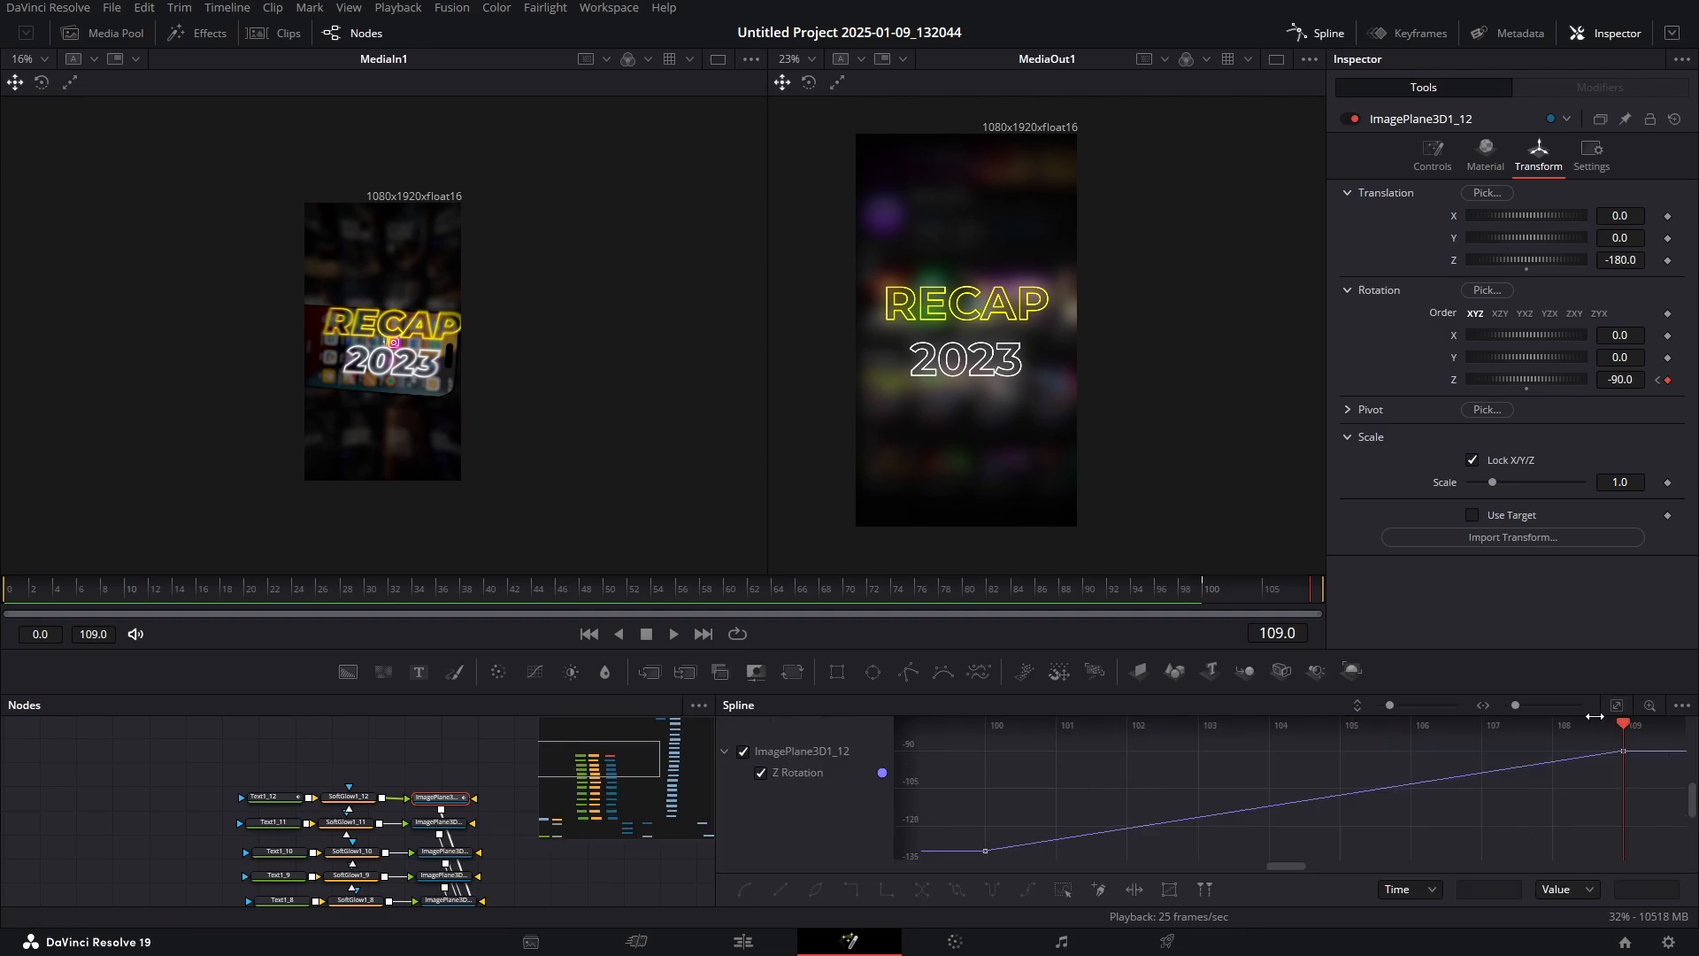
left_click(1054, 884)
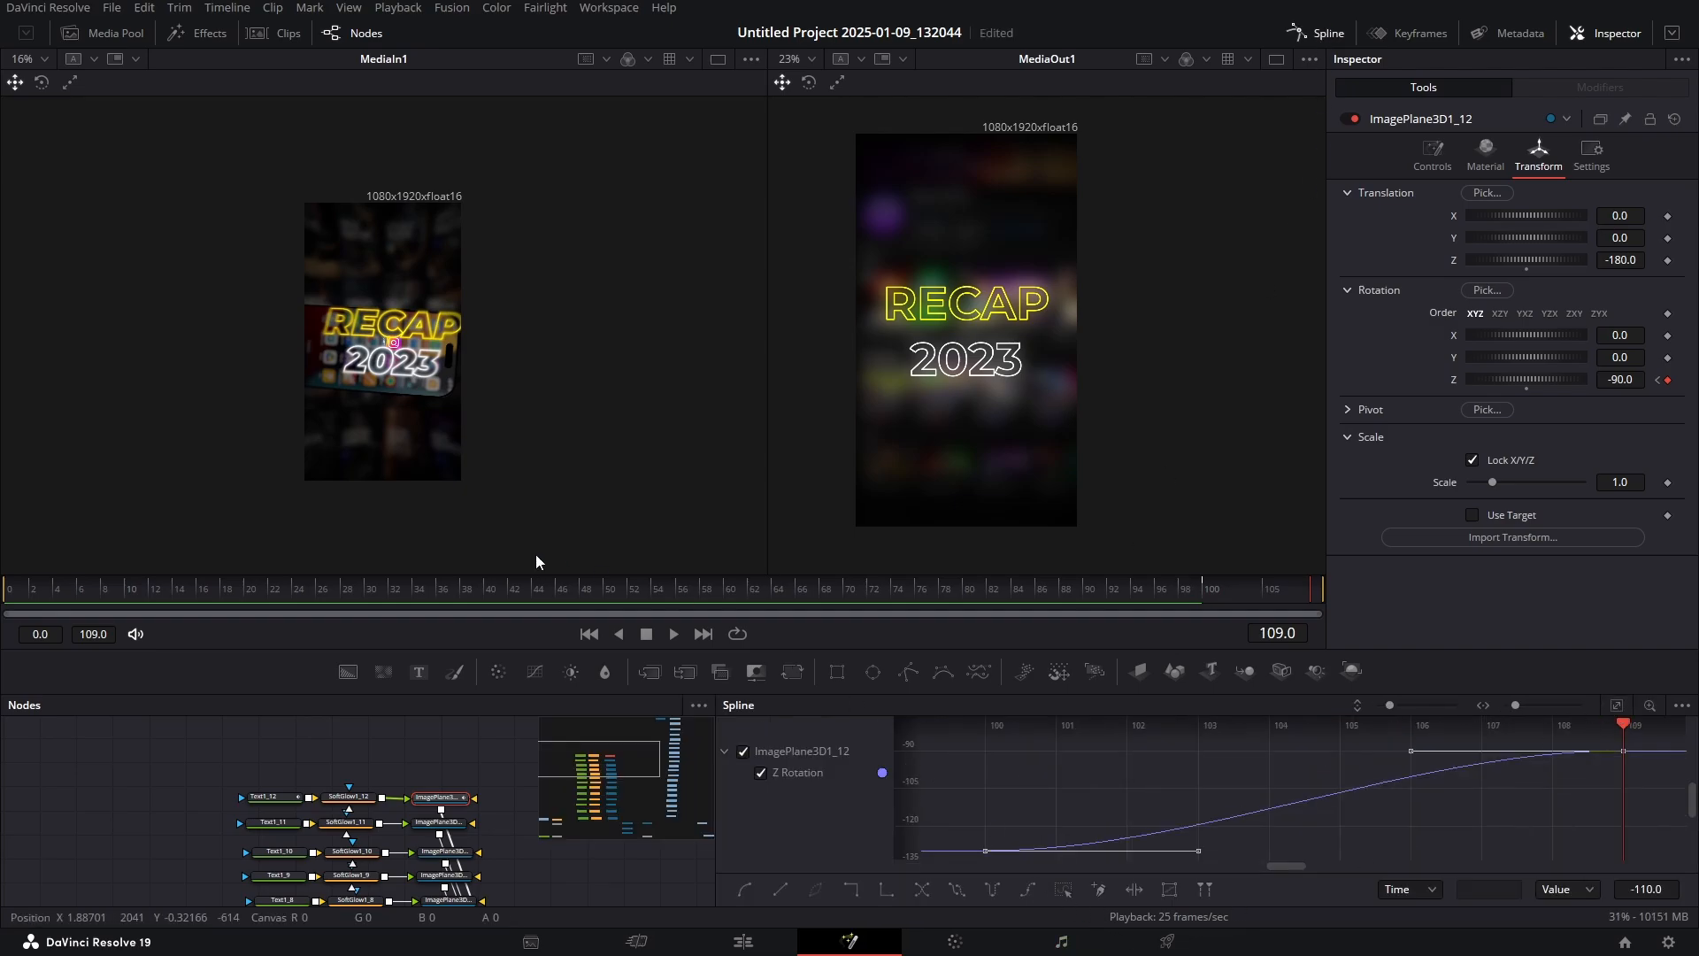
left_click(1167, 593)
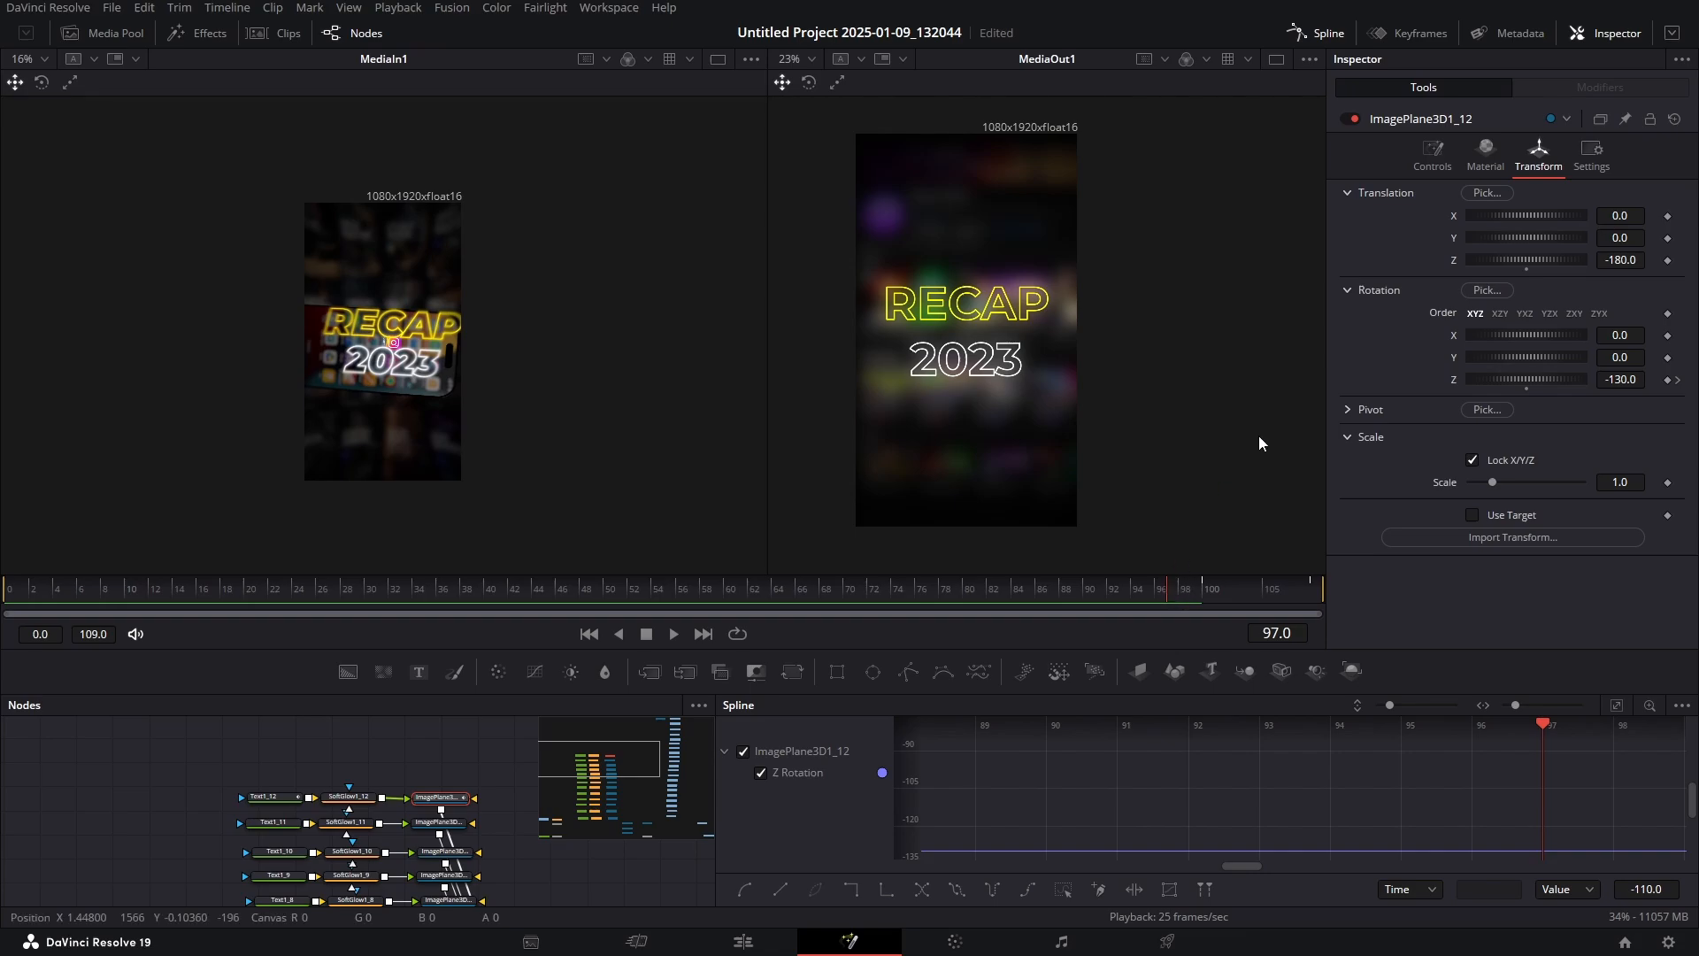
left_click(1324, 34)
left_click(1136, 591)
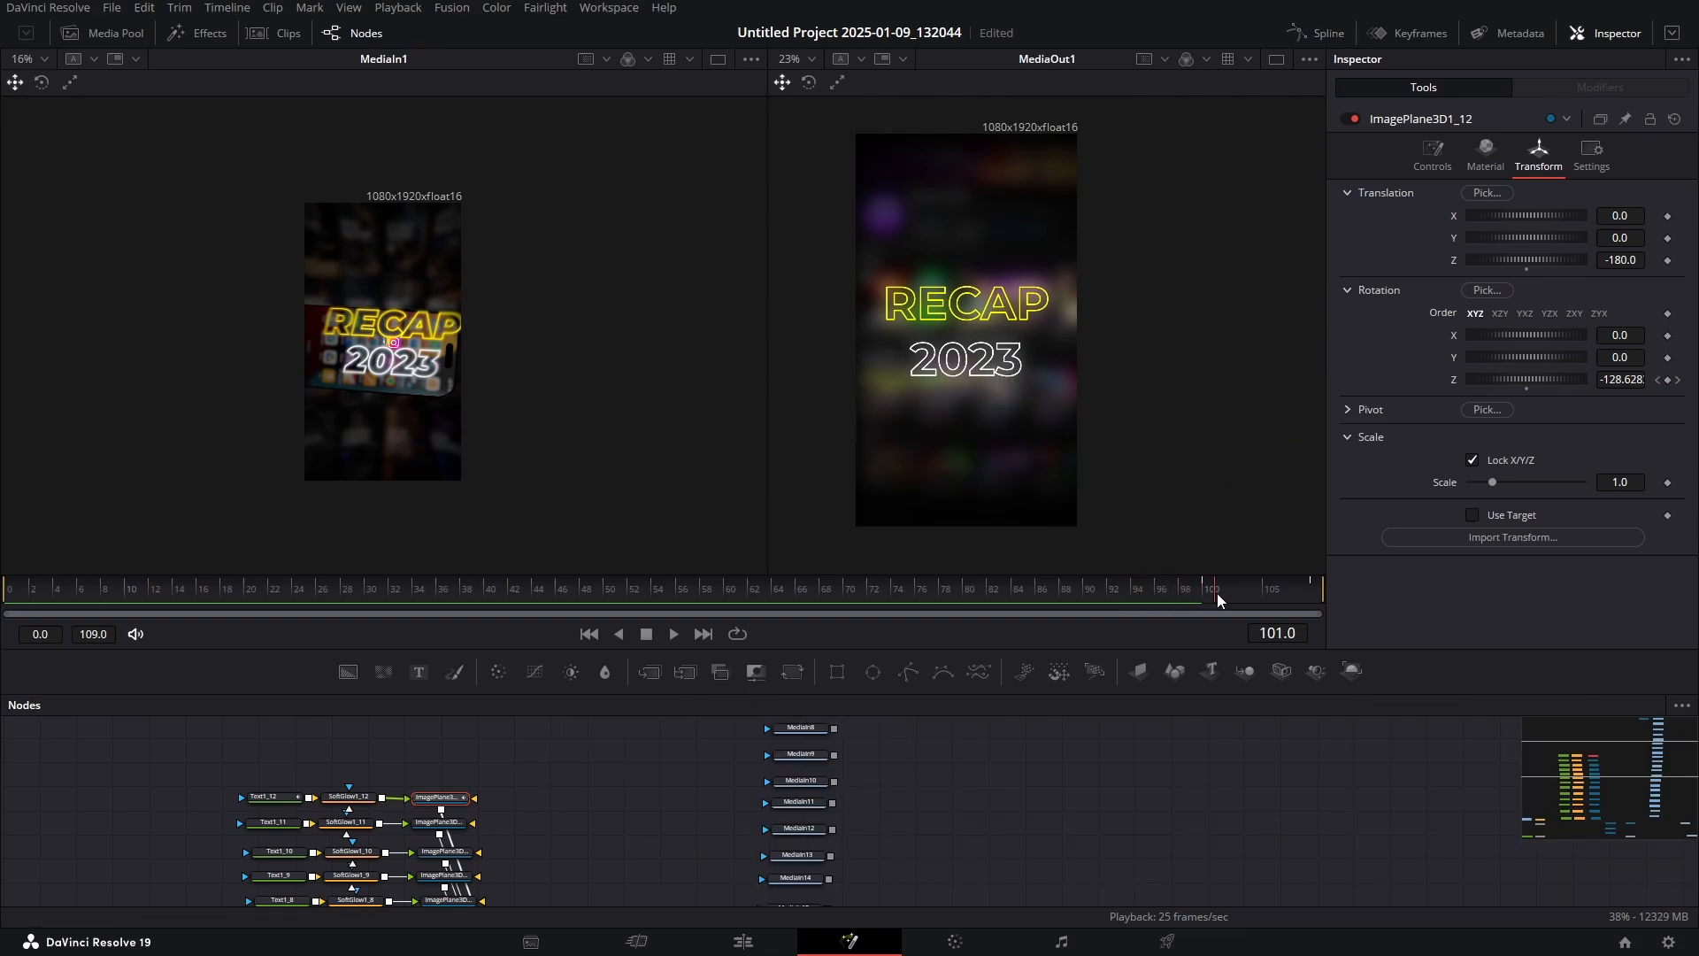
left_click_drag(1218, 593, 1075, 589)
left_click_drag(691, 832, 676, 788)
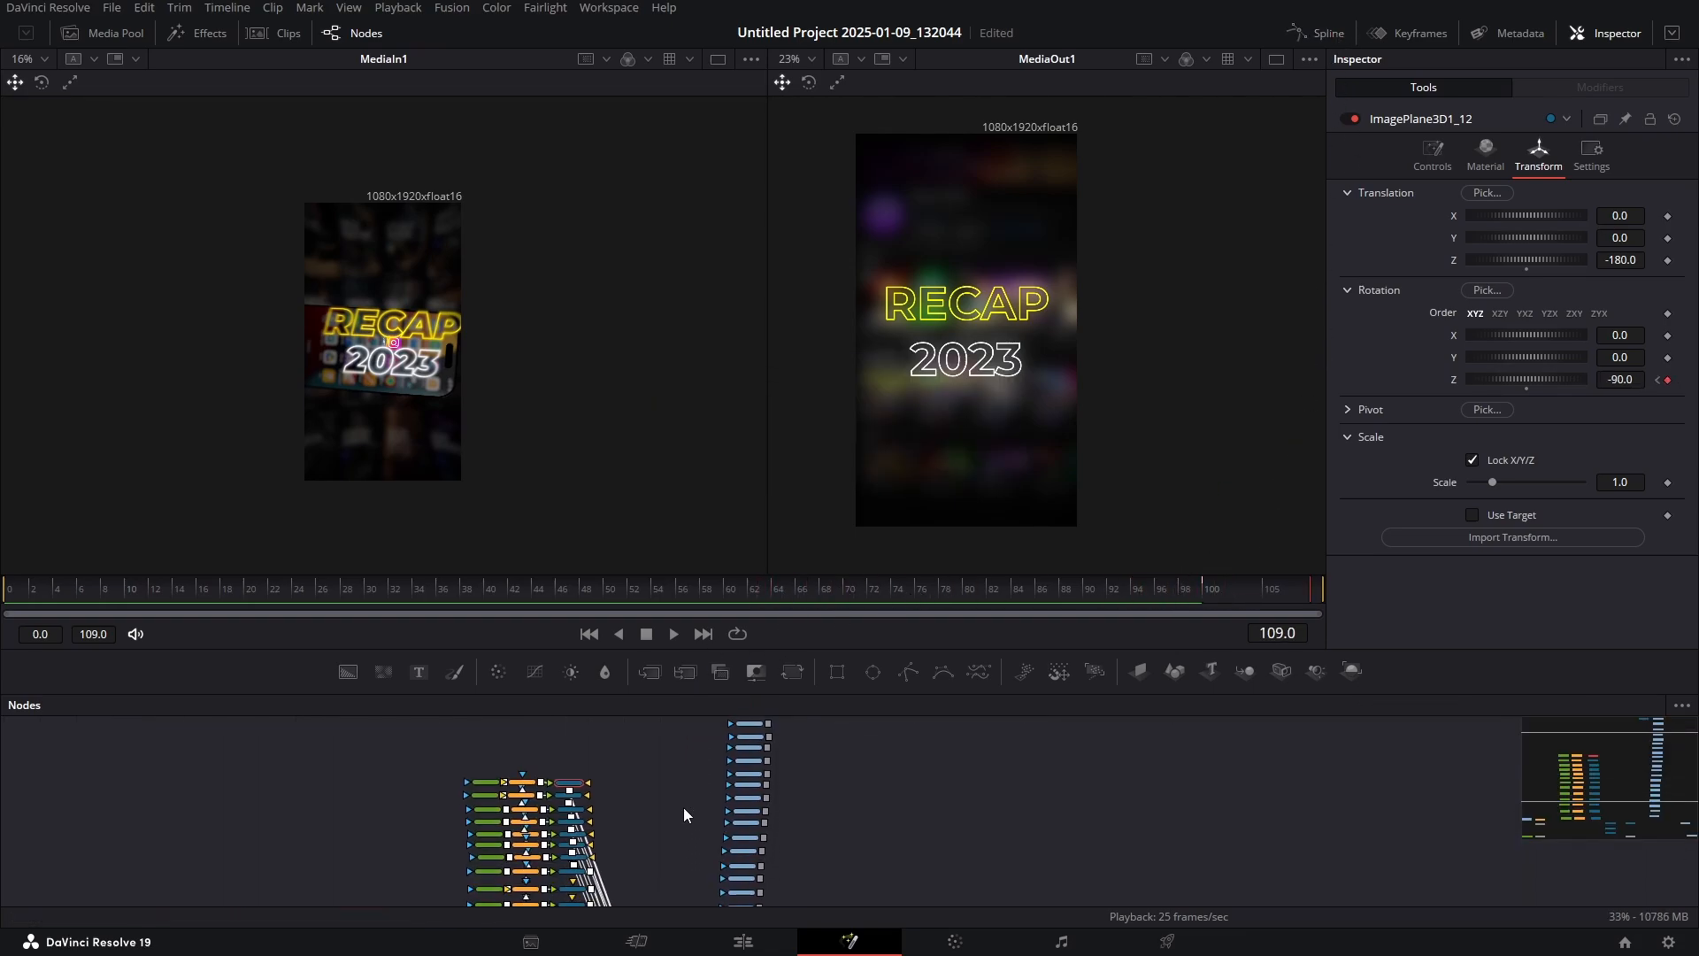
Connect ImagePlane3D2 of the first clip to Merge3D1 so the clip joins the 3D scene
scroll(683, 807, "down", 2)
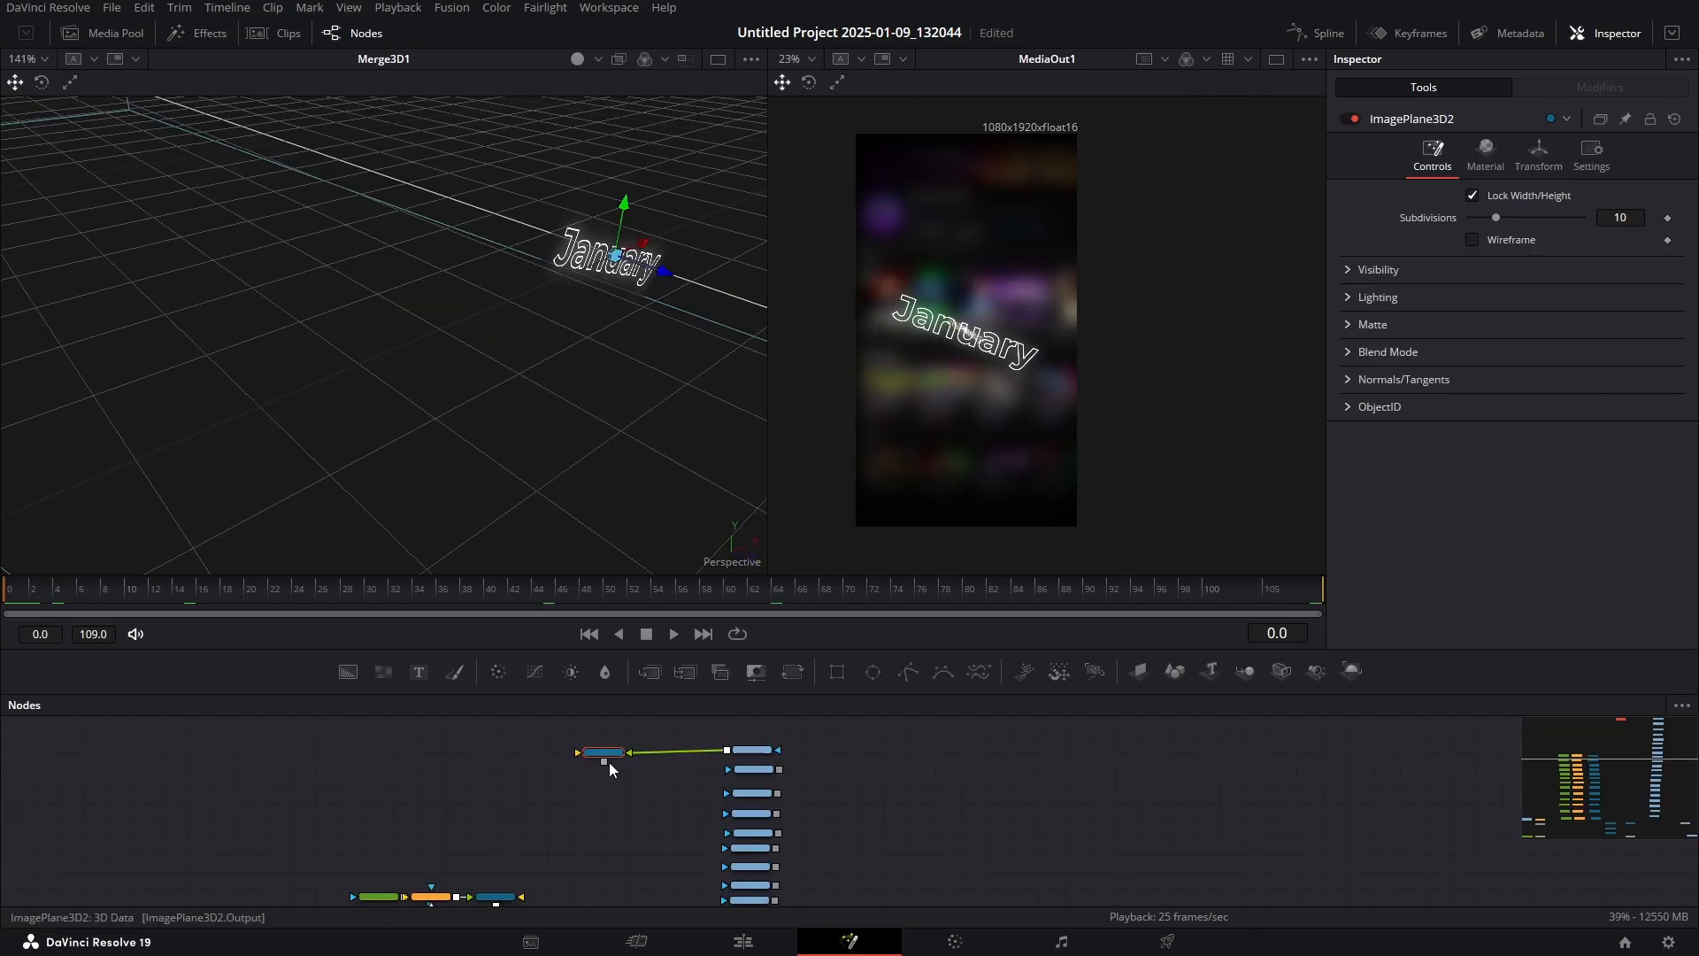
left_click_drag(603, 762, 572, 850)
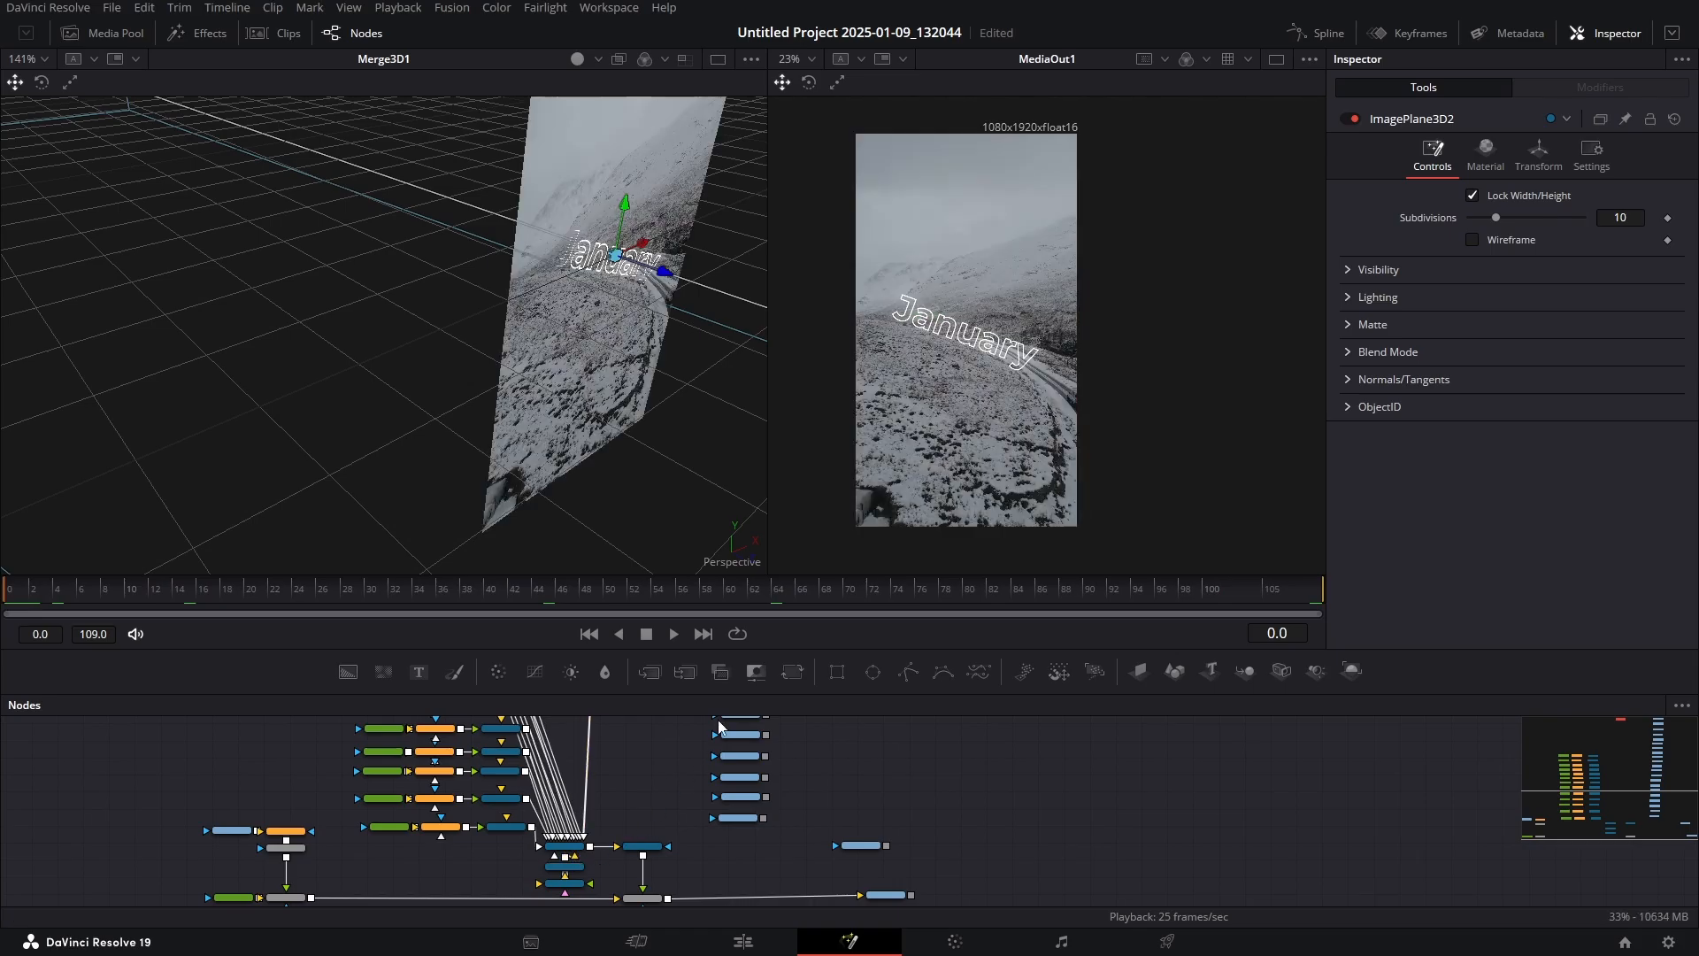
scroll(423, 151, "down", 5)
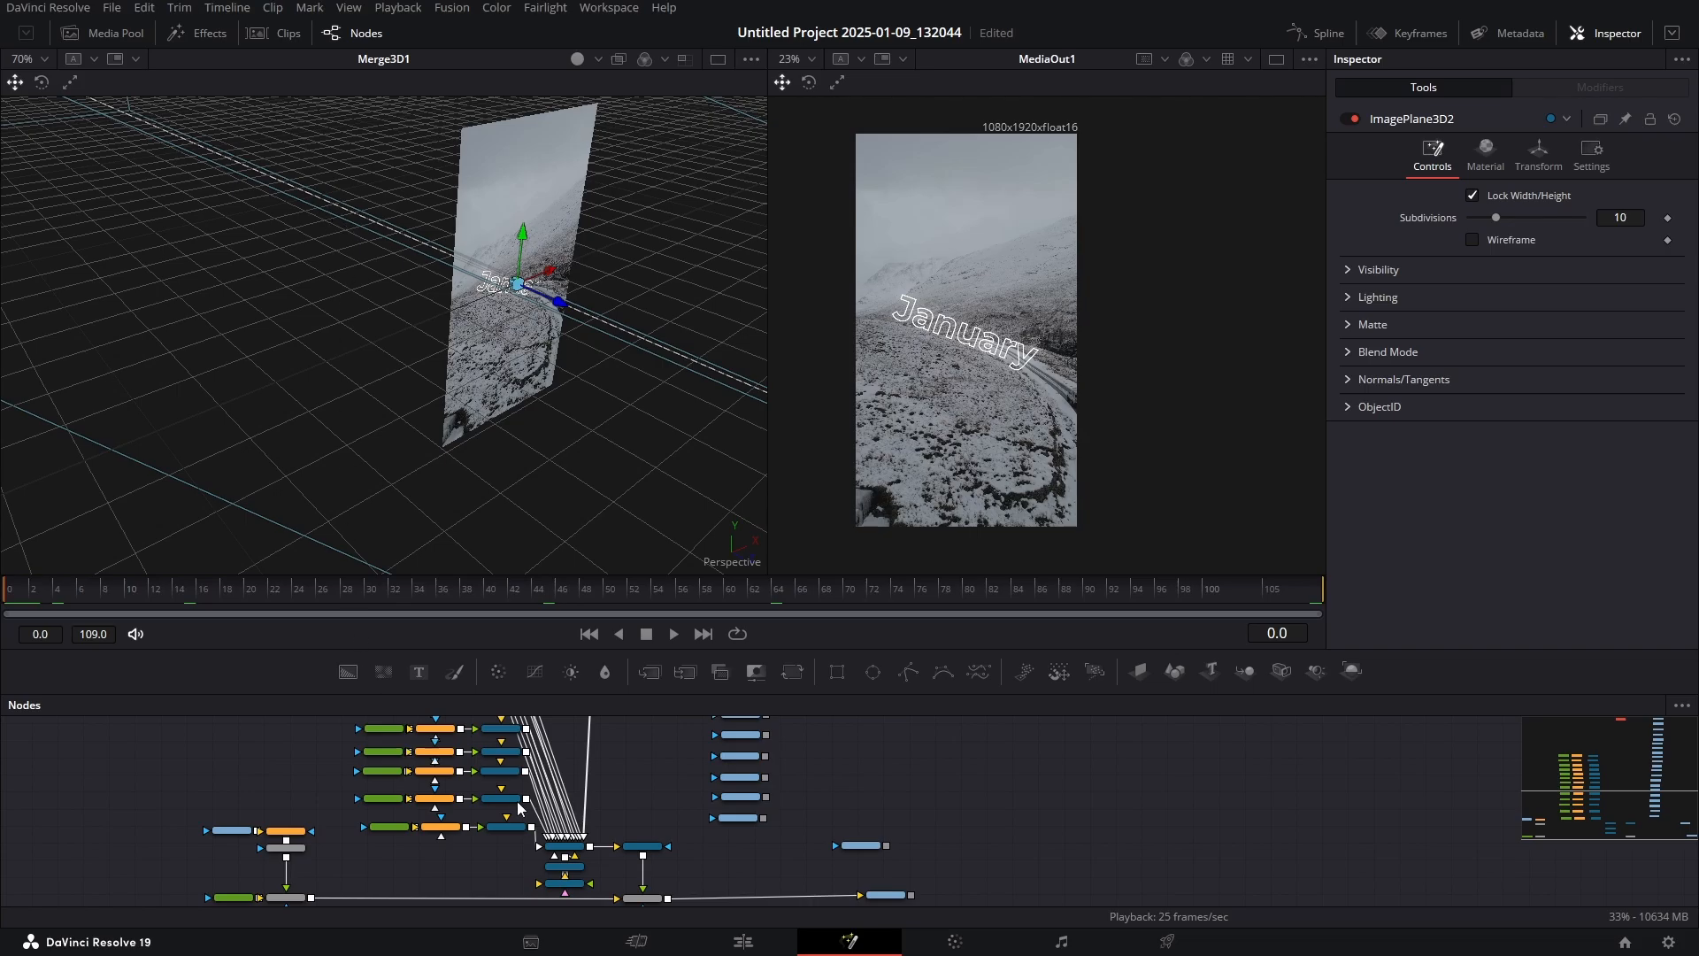
Scale ImagePlane3D2 to 0.603, rotate it 36.5 on Y and move it beside the January text at about X -0.37, Z -0.13
scroll(639, 791, "up", 8)
scroll(634, 796, "down", 1)
left_click(1537, 156)
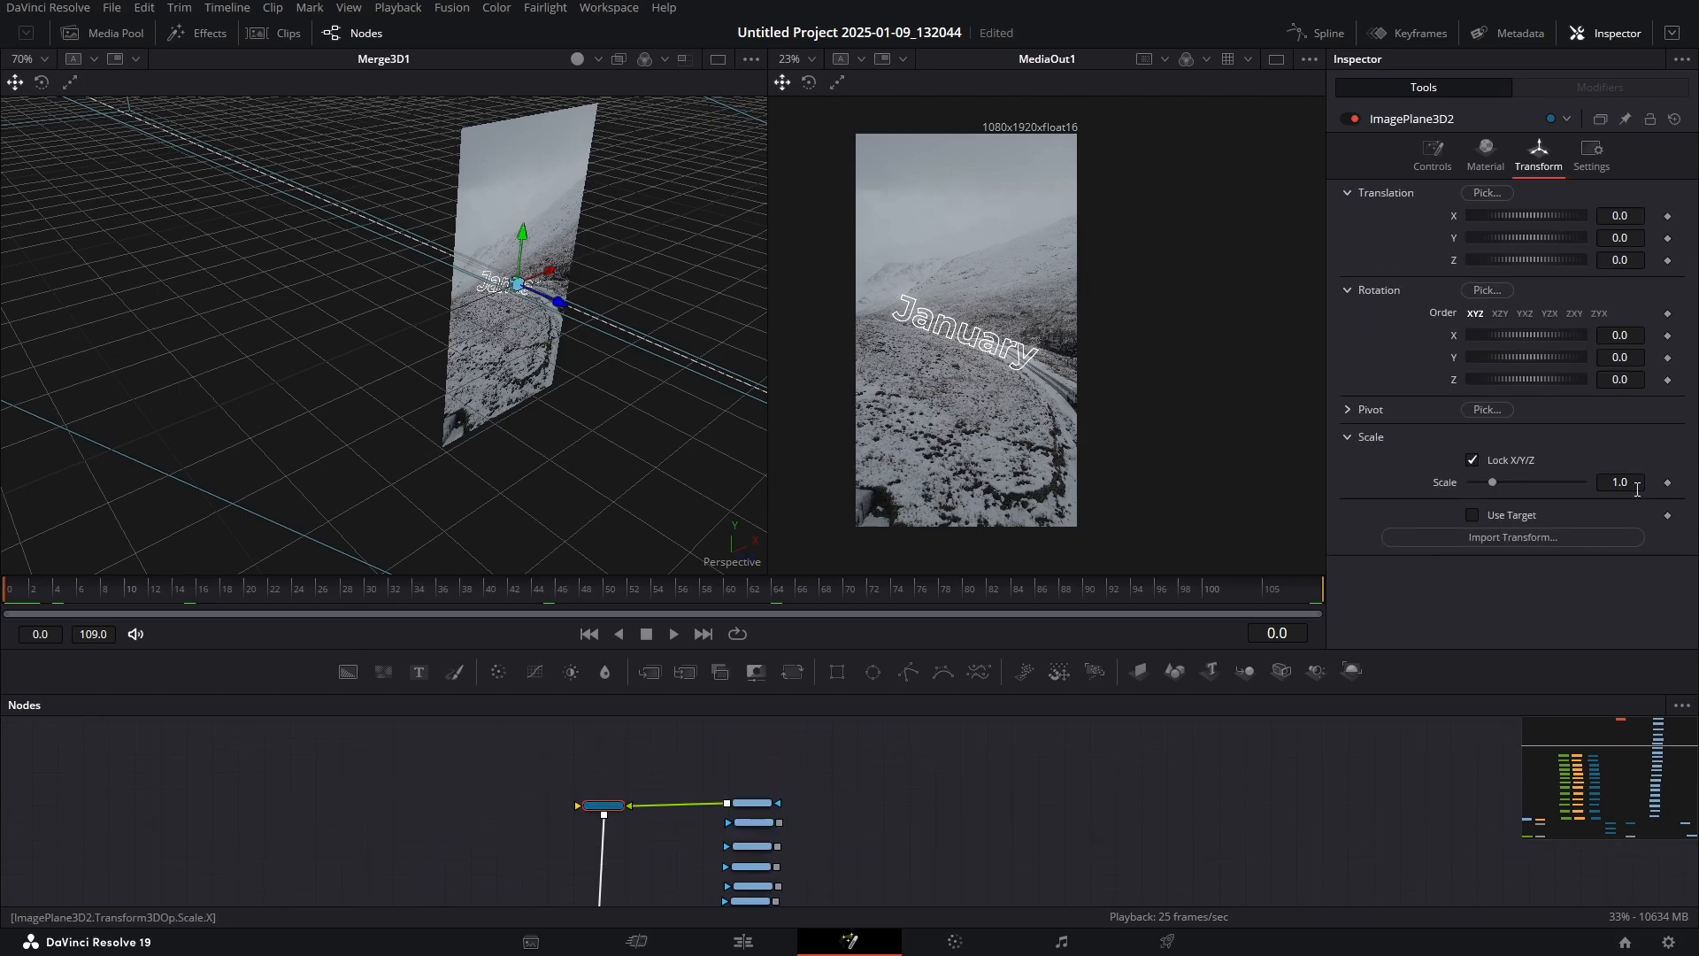
left_click_drag(1492, 482, 1483, 482)
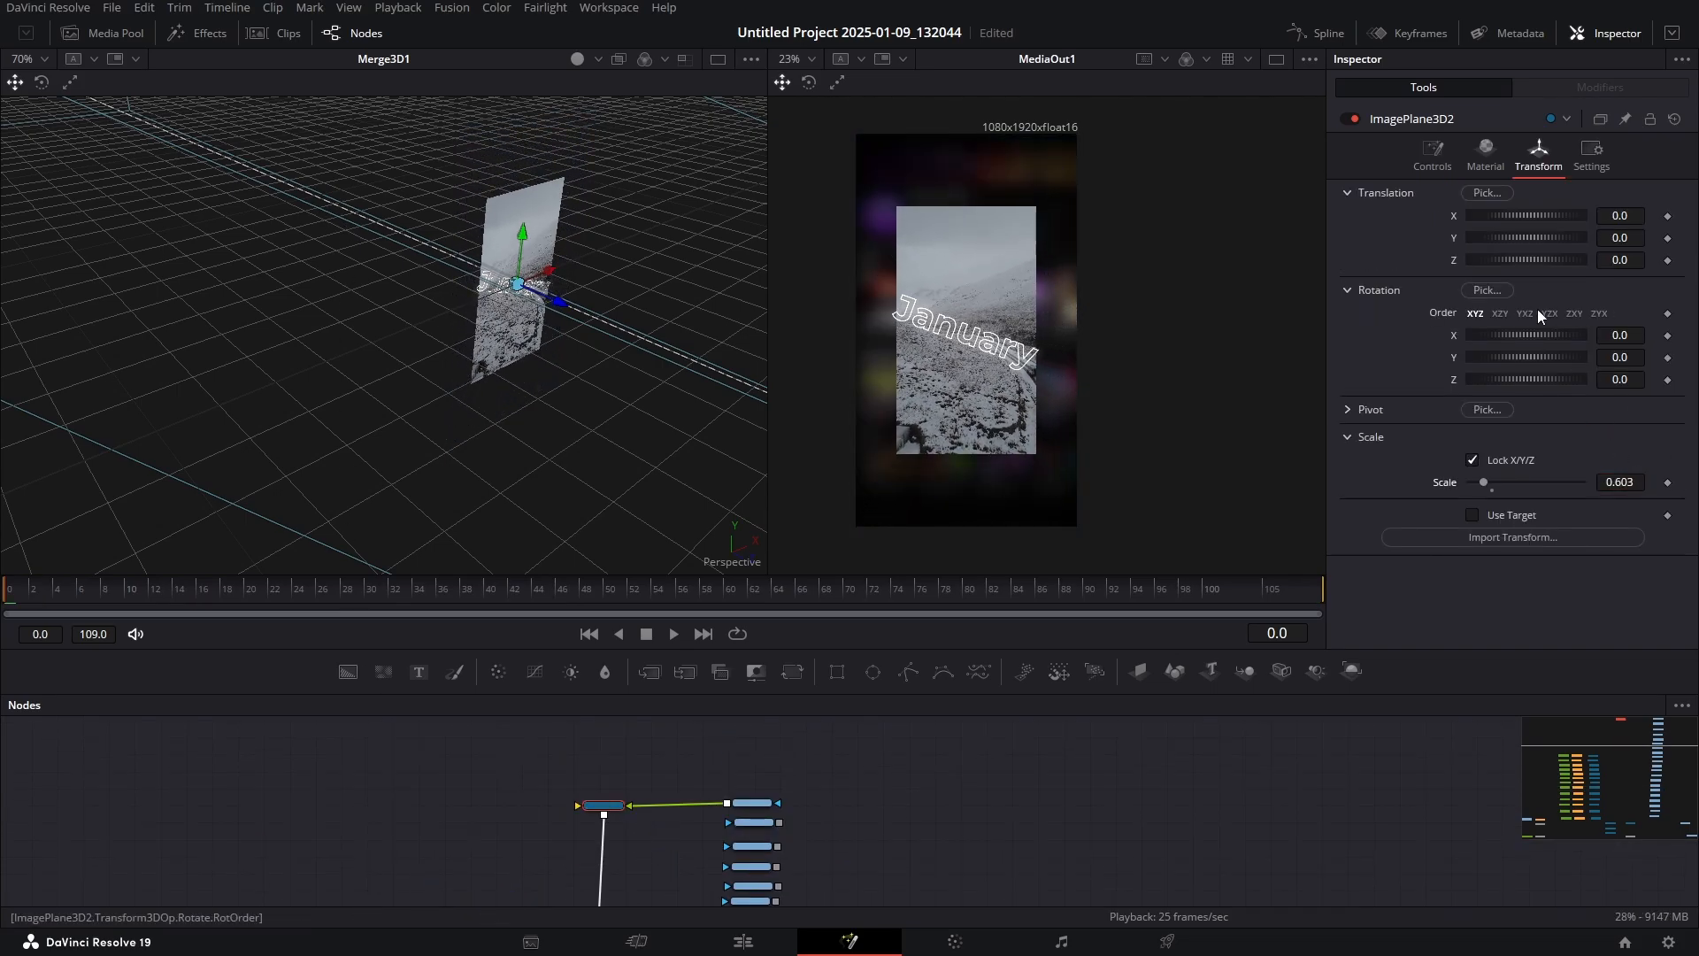
left_click_drag(1537, 215, 1521, 216)
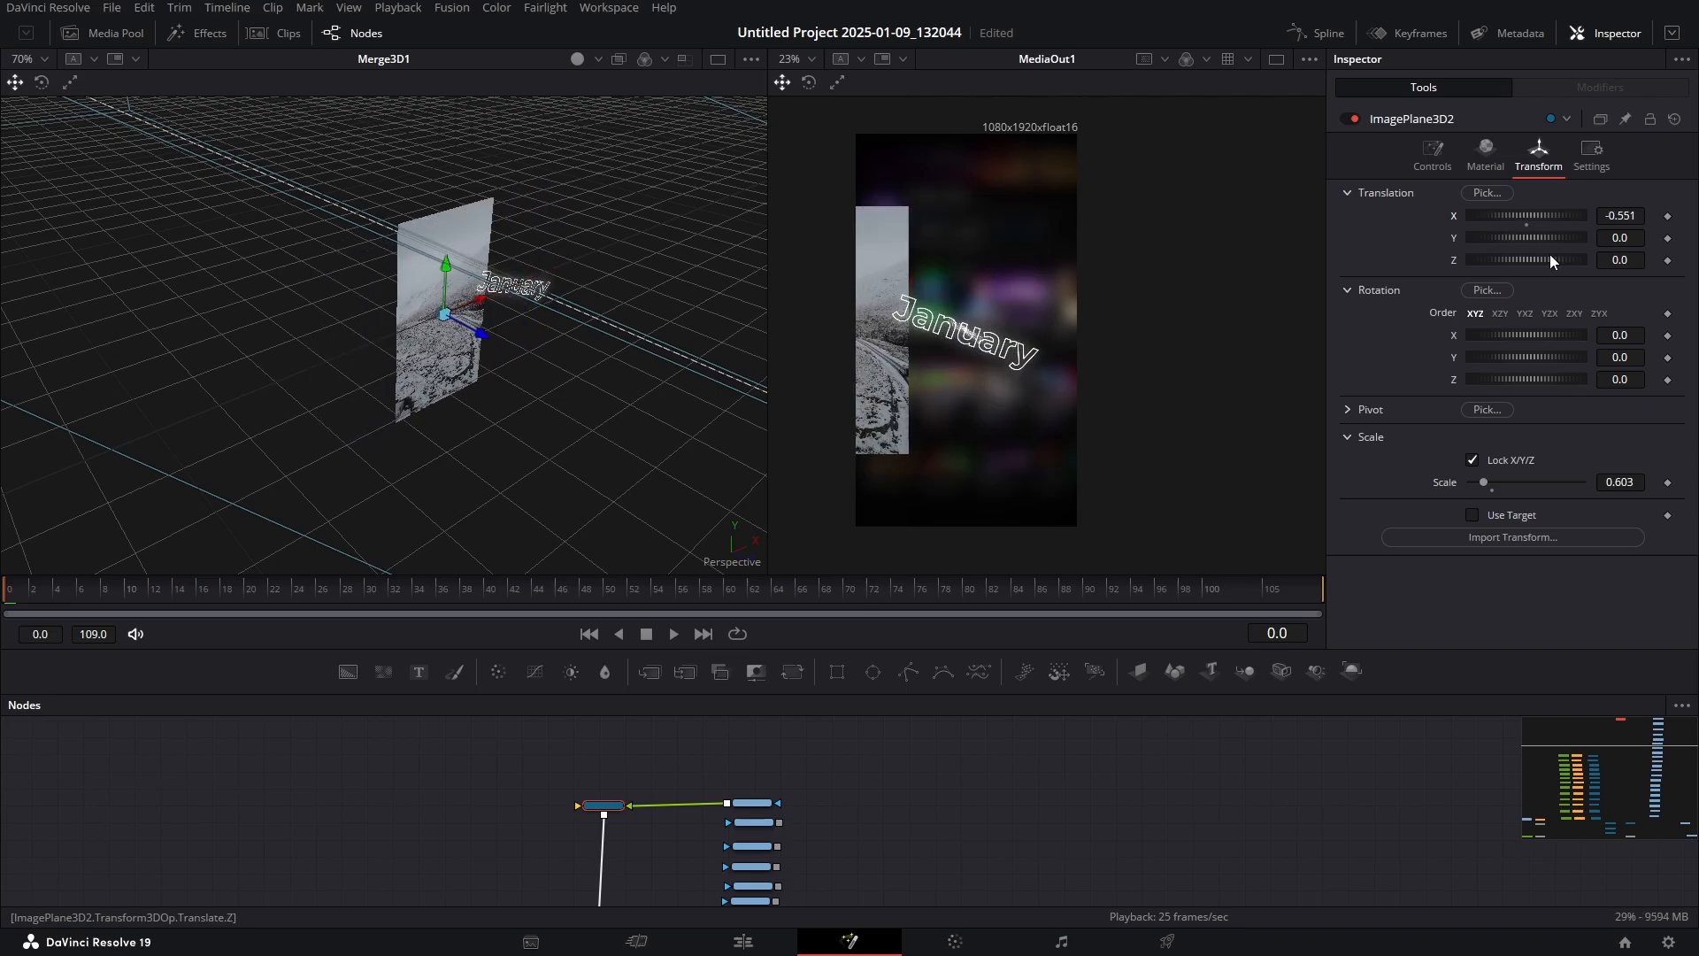
left_click_drag(1516, 365, 1527, 363)
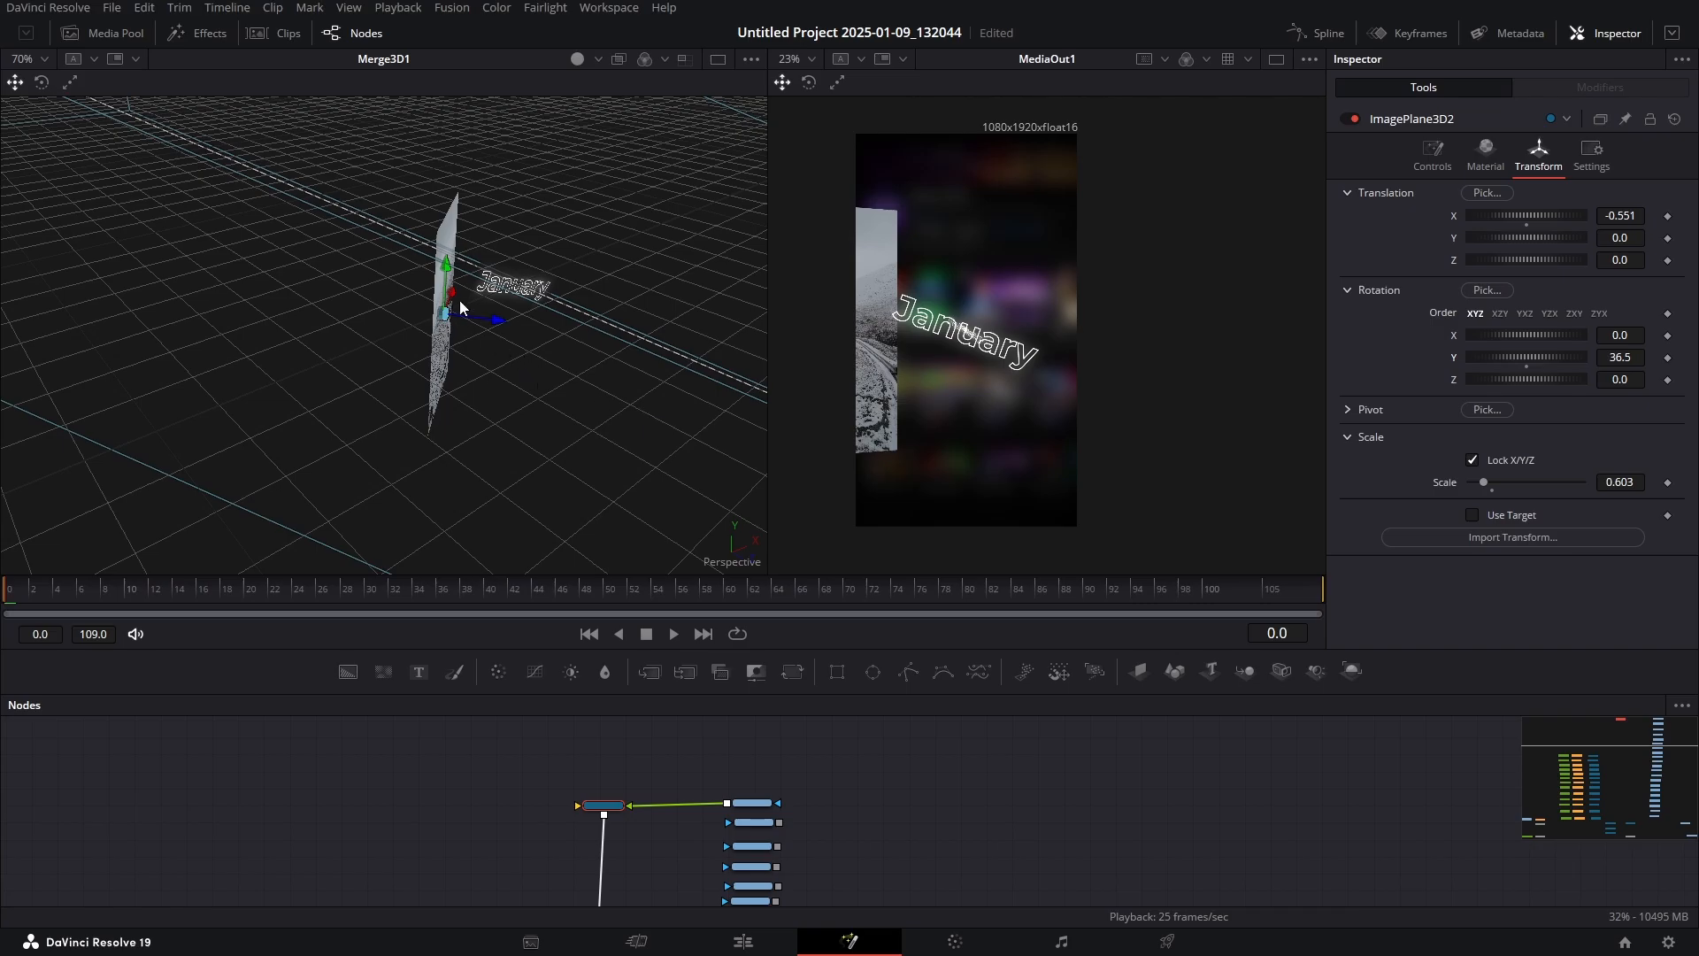
left_click_drag(455, 298, 454, 277)
Set Camera3D1's Z translation to 8.0 and display the MediaIn1 reference beside the output for comparison
scroll(592, 788, "down", 5)
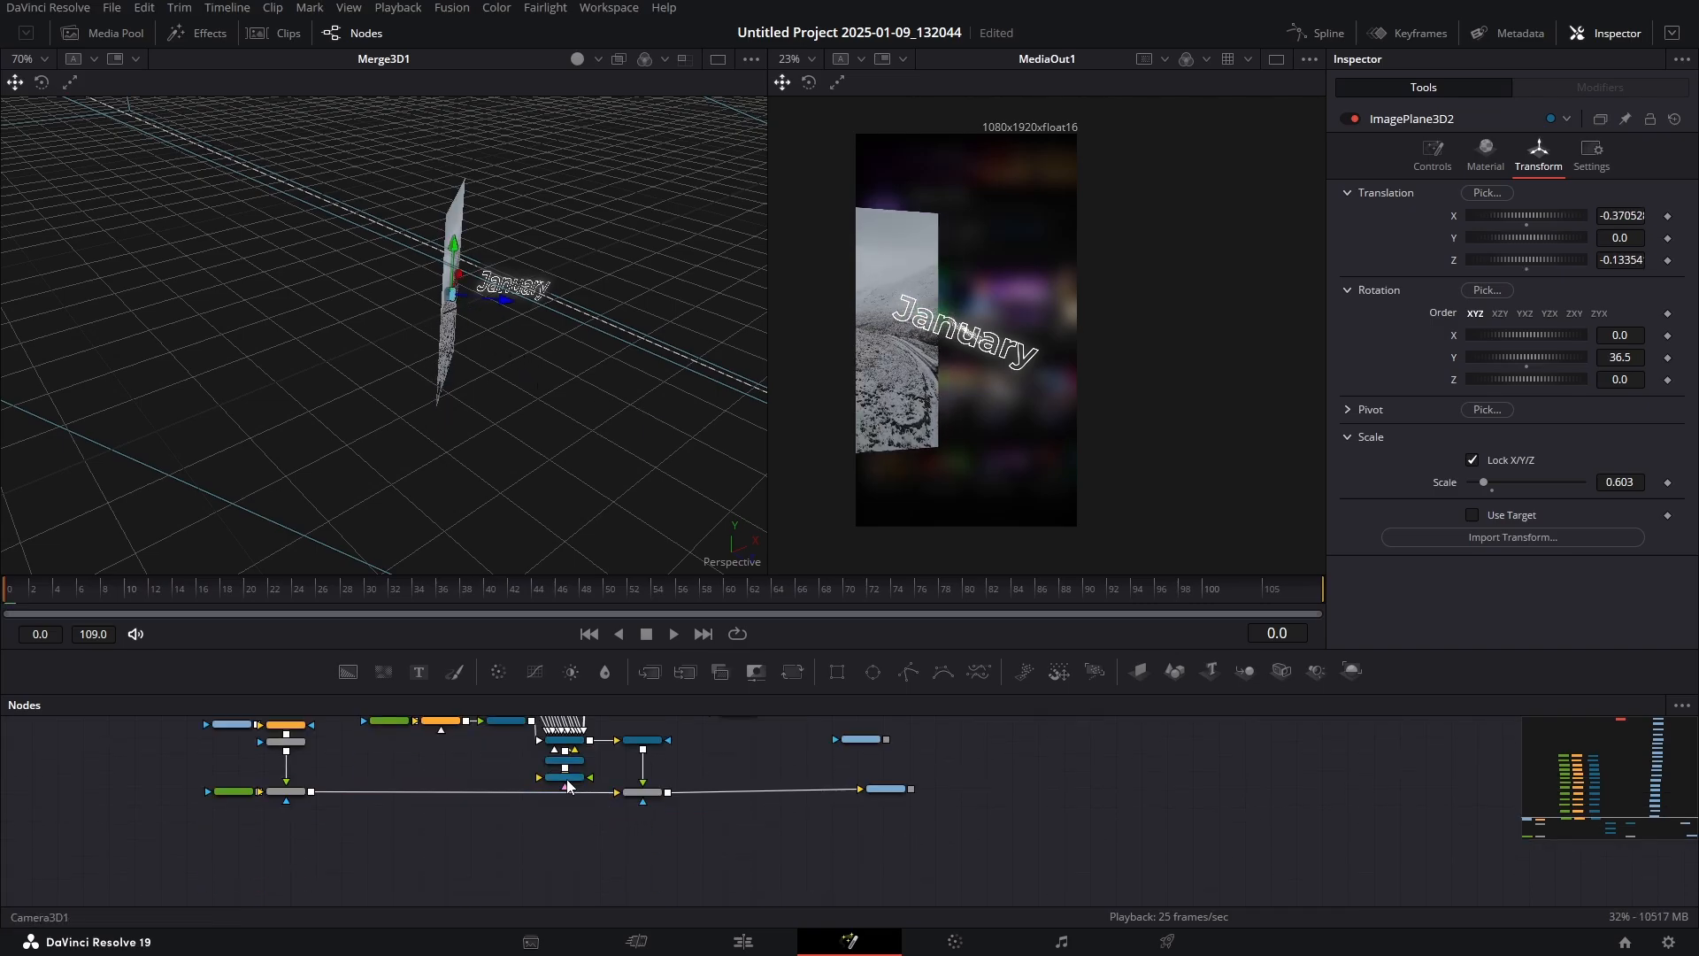
left_click(569, 779)
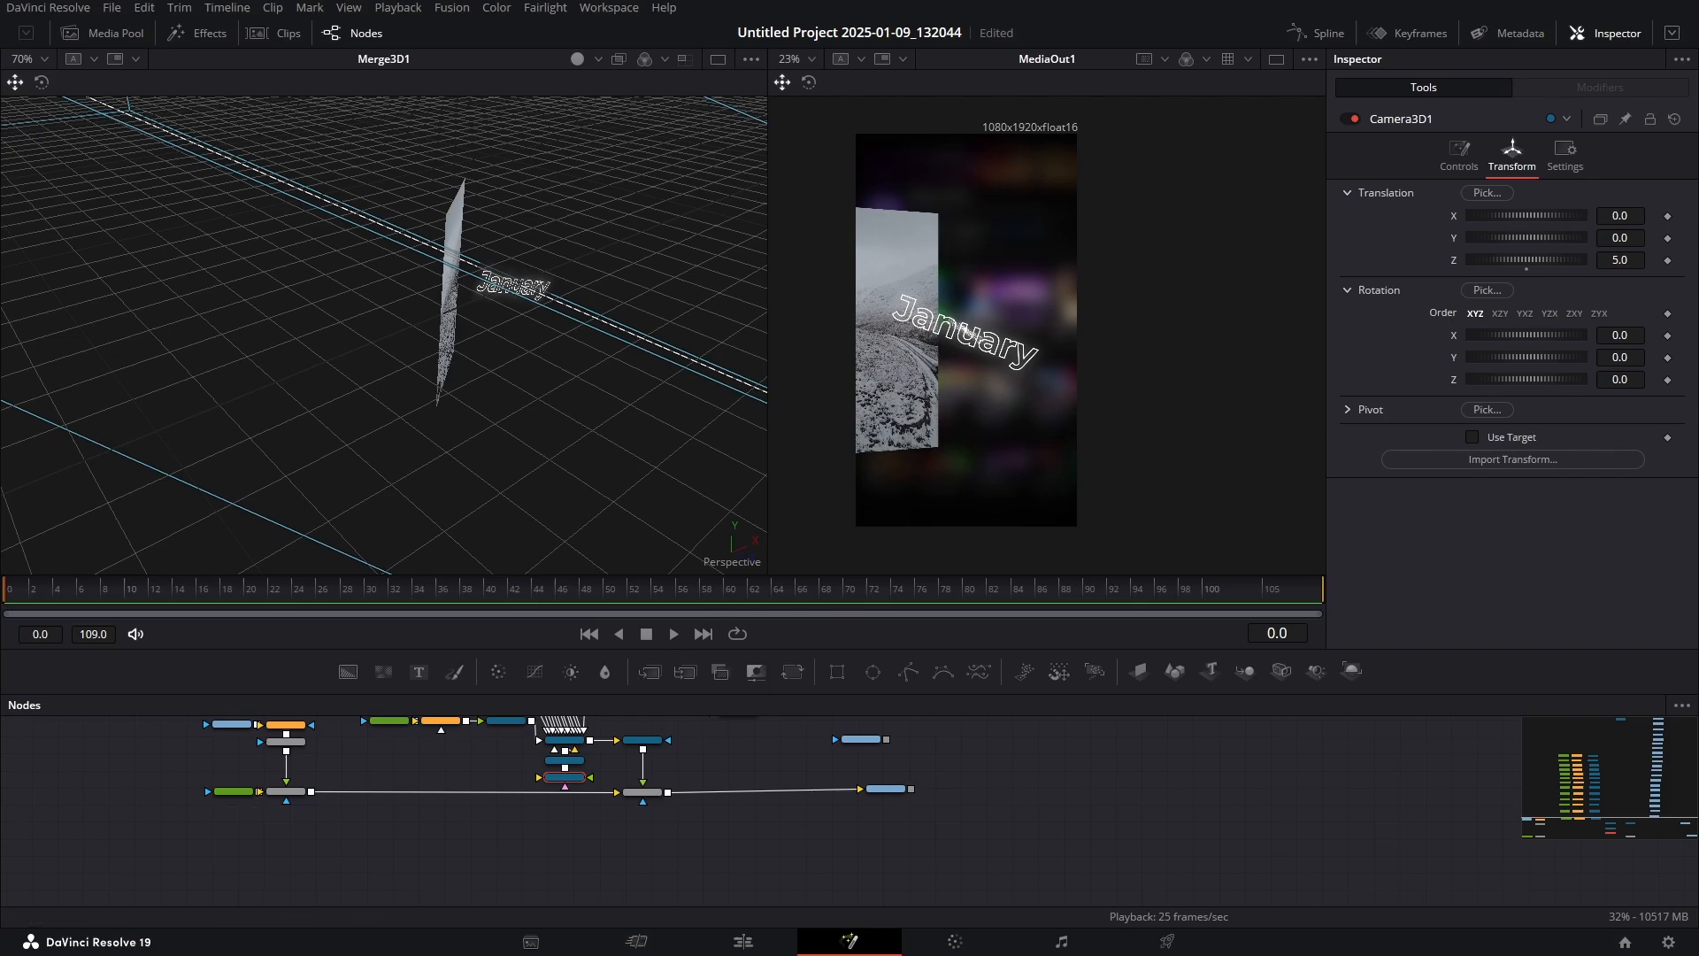
mouse_move(1635, 259)
left_mouse_down()
mouse_move(1619, 259)
mouse_move(1698, 259)
mouse_move(1633, 259)
left_mouse_up()
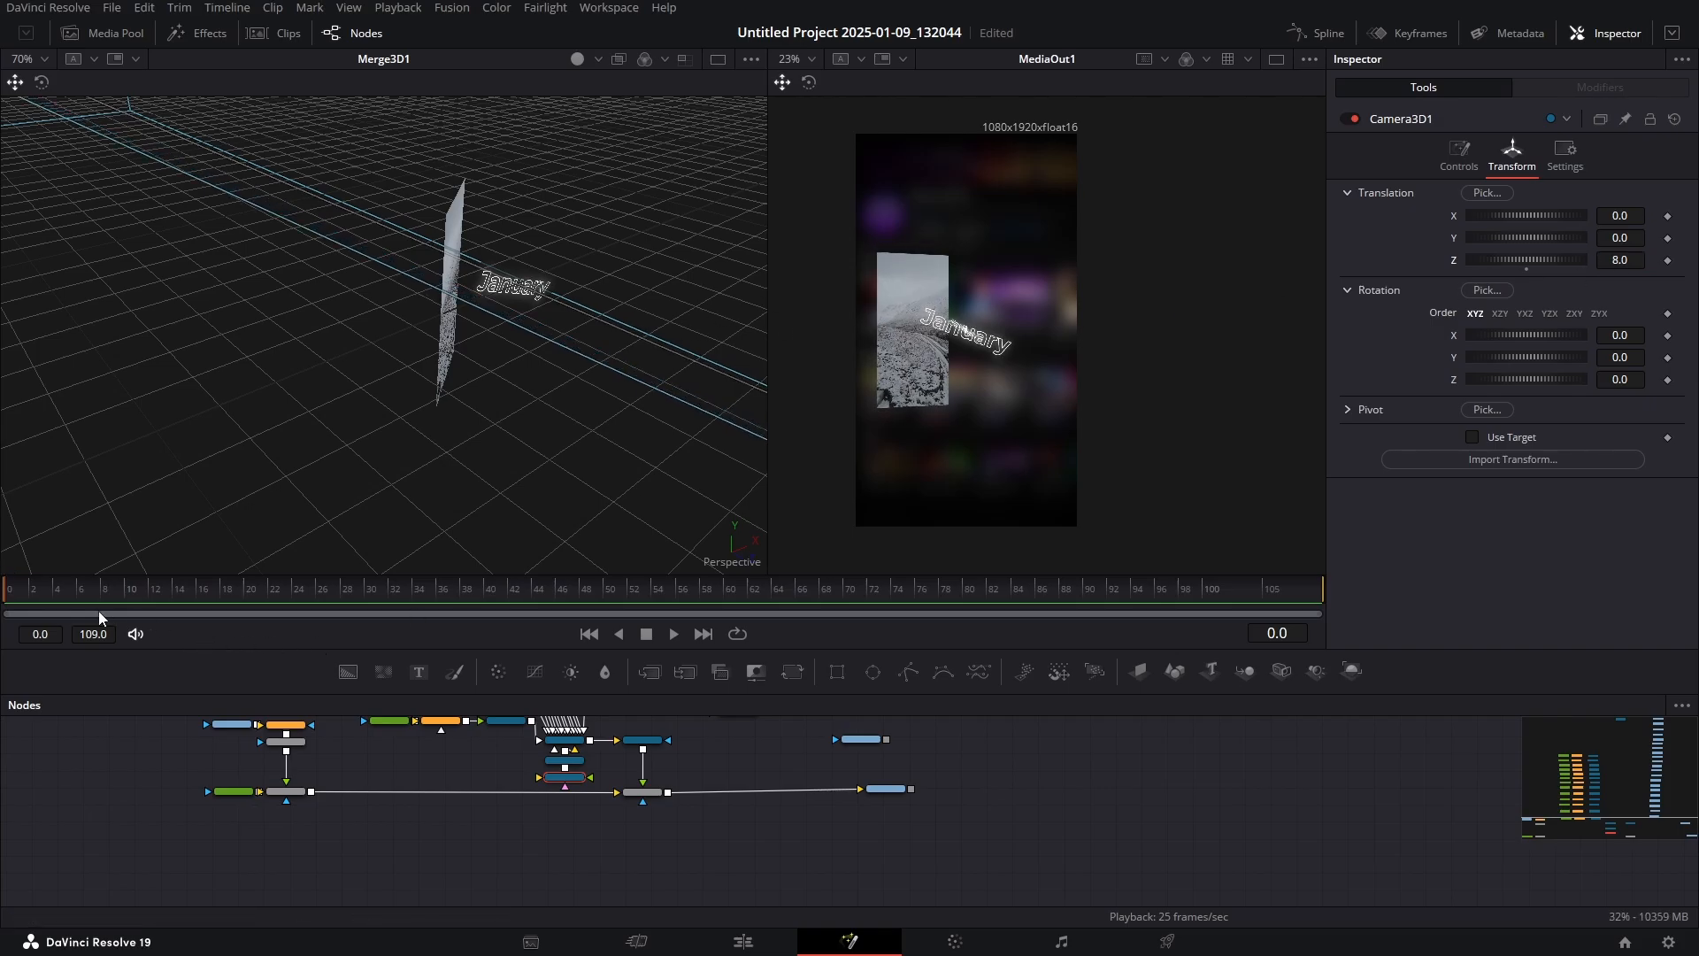
scroll(951, 324, "up", 2)
scroll(952, 324, "down", 2)
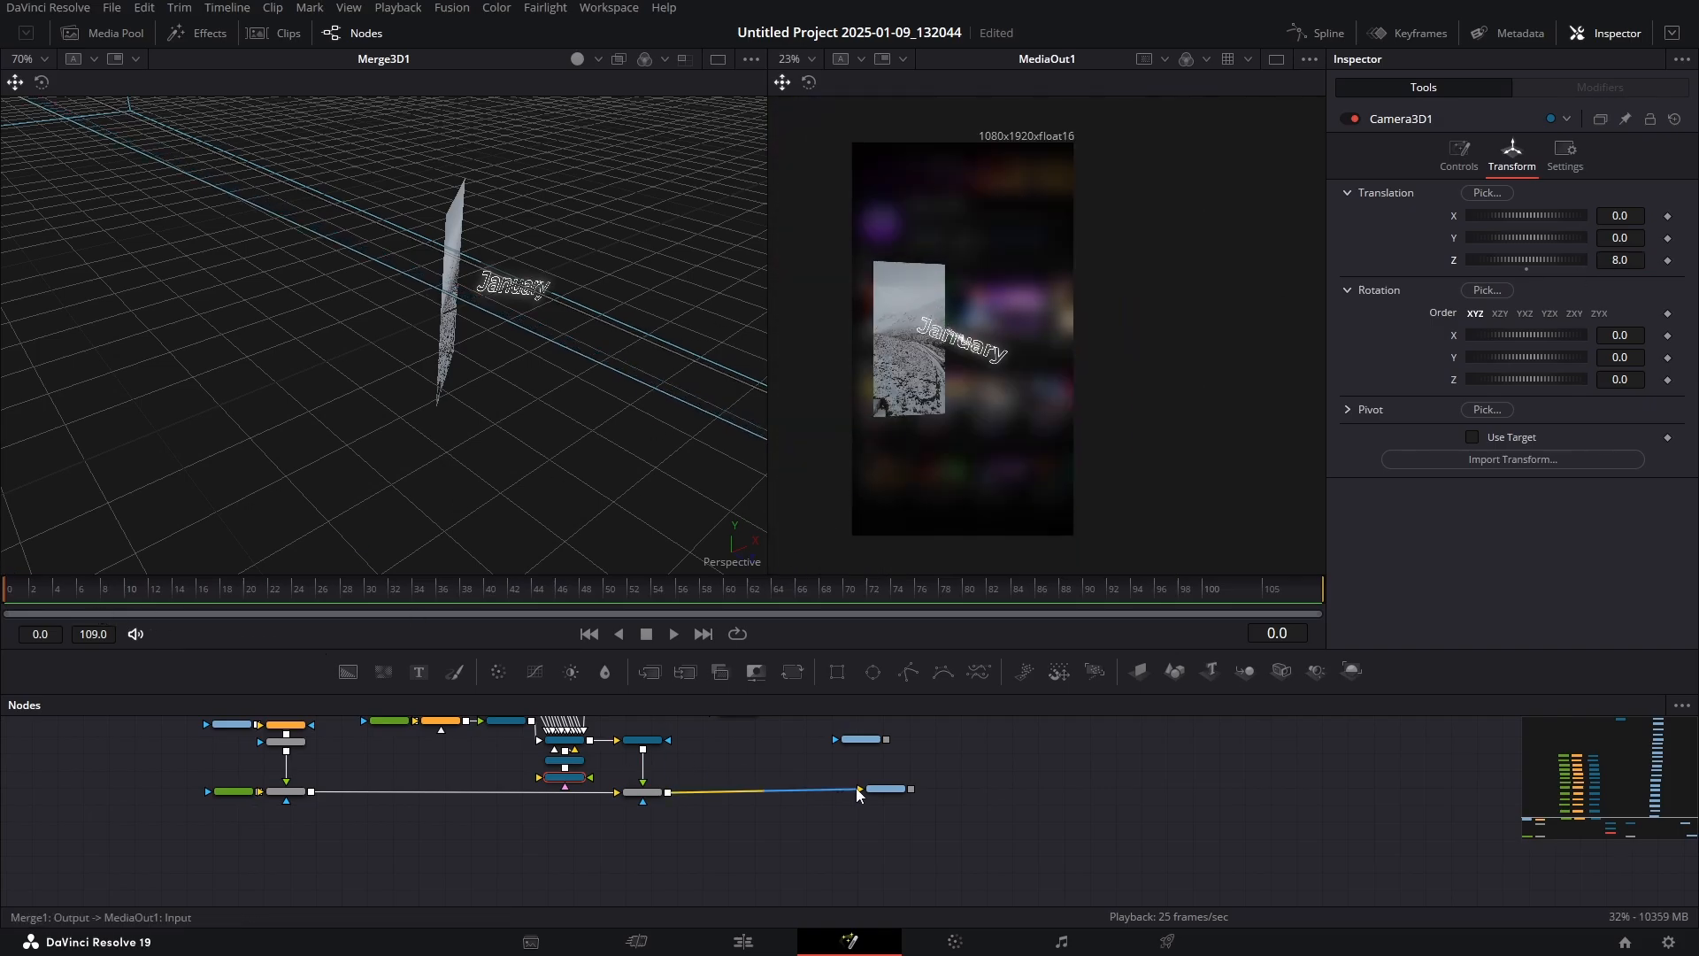
left_click_drag(469, 417, 469, 417)
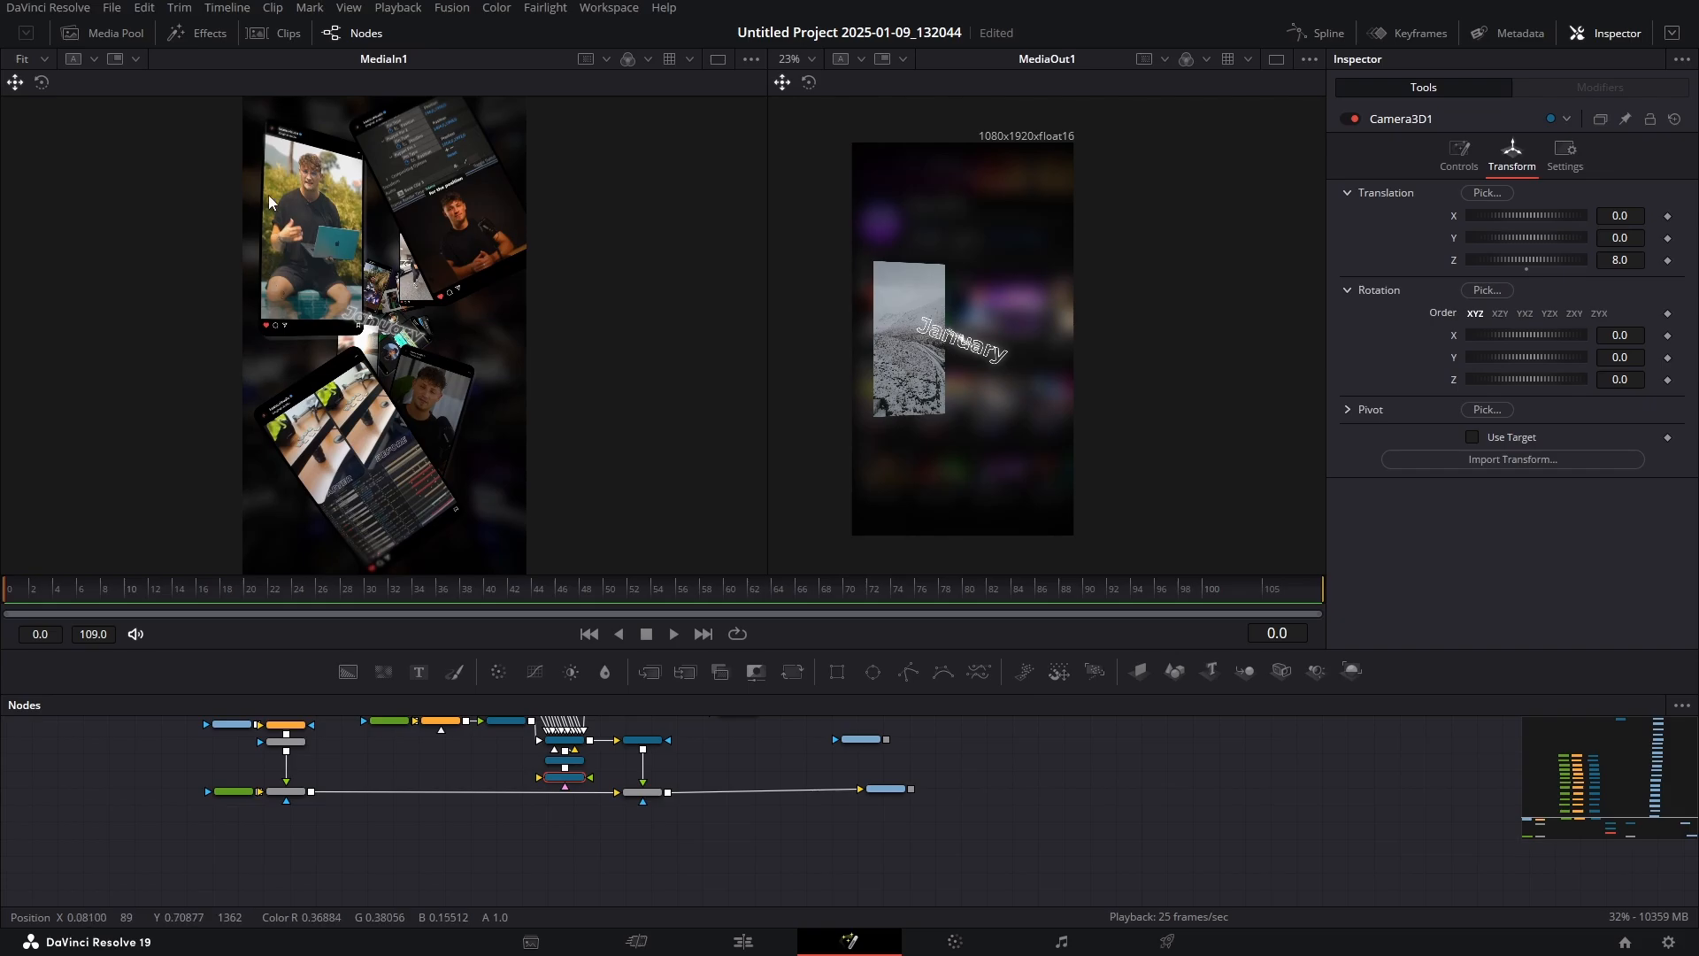
Place ImagePlane3D2 below the January text at X -0.052, Y -0.609, Z about 1.926, with Z rotation 41.7 and scale 0.508
scroll(649, 735, "up", 5)
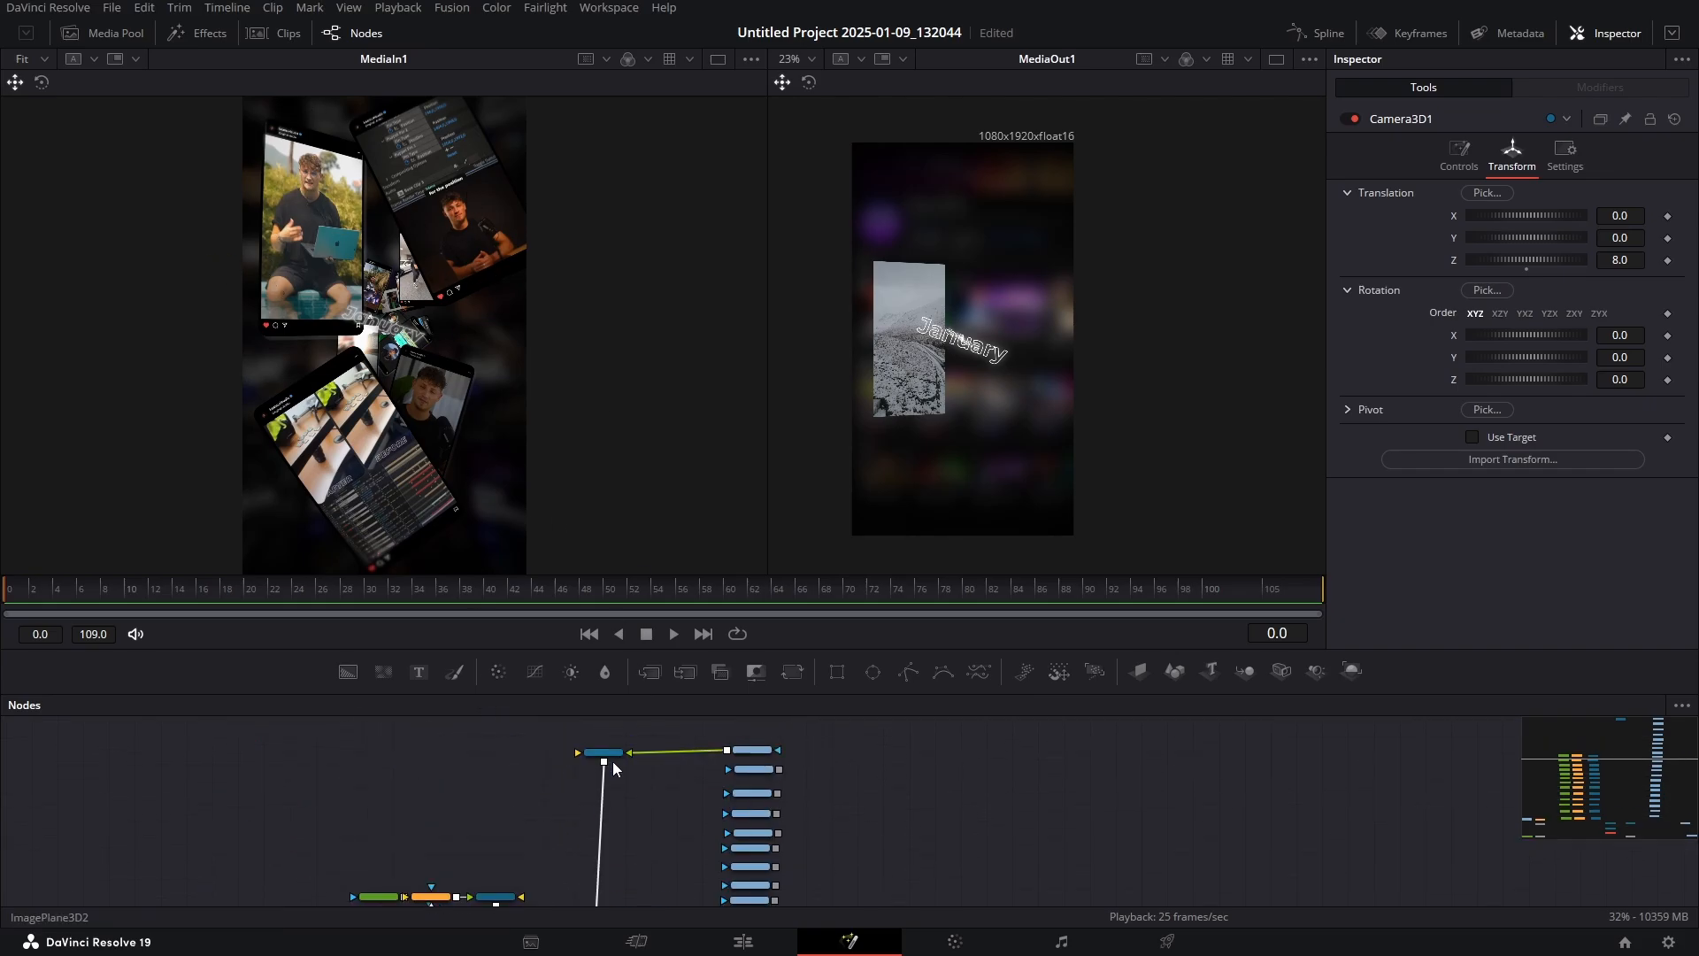
left_click(606, 753)
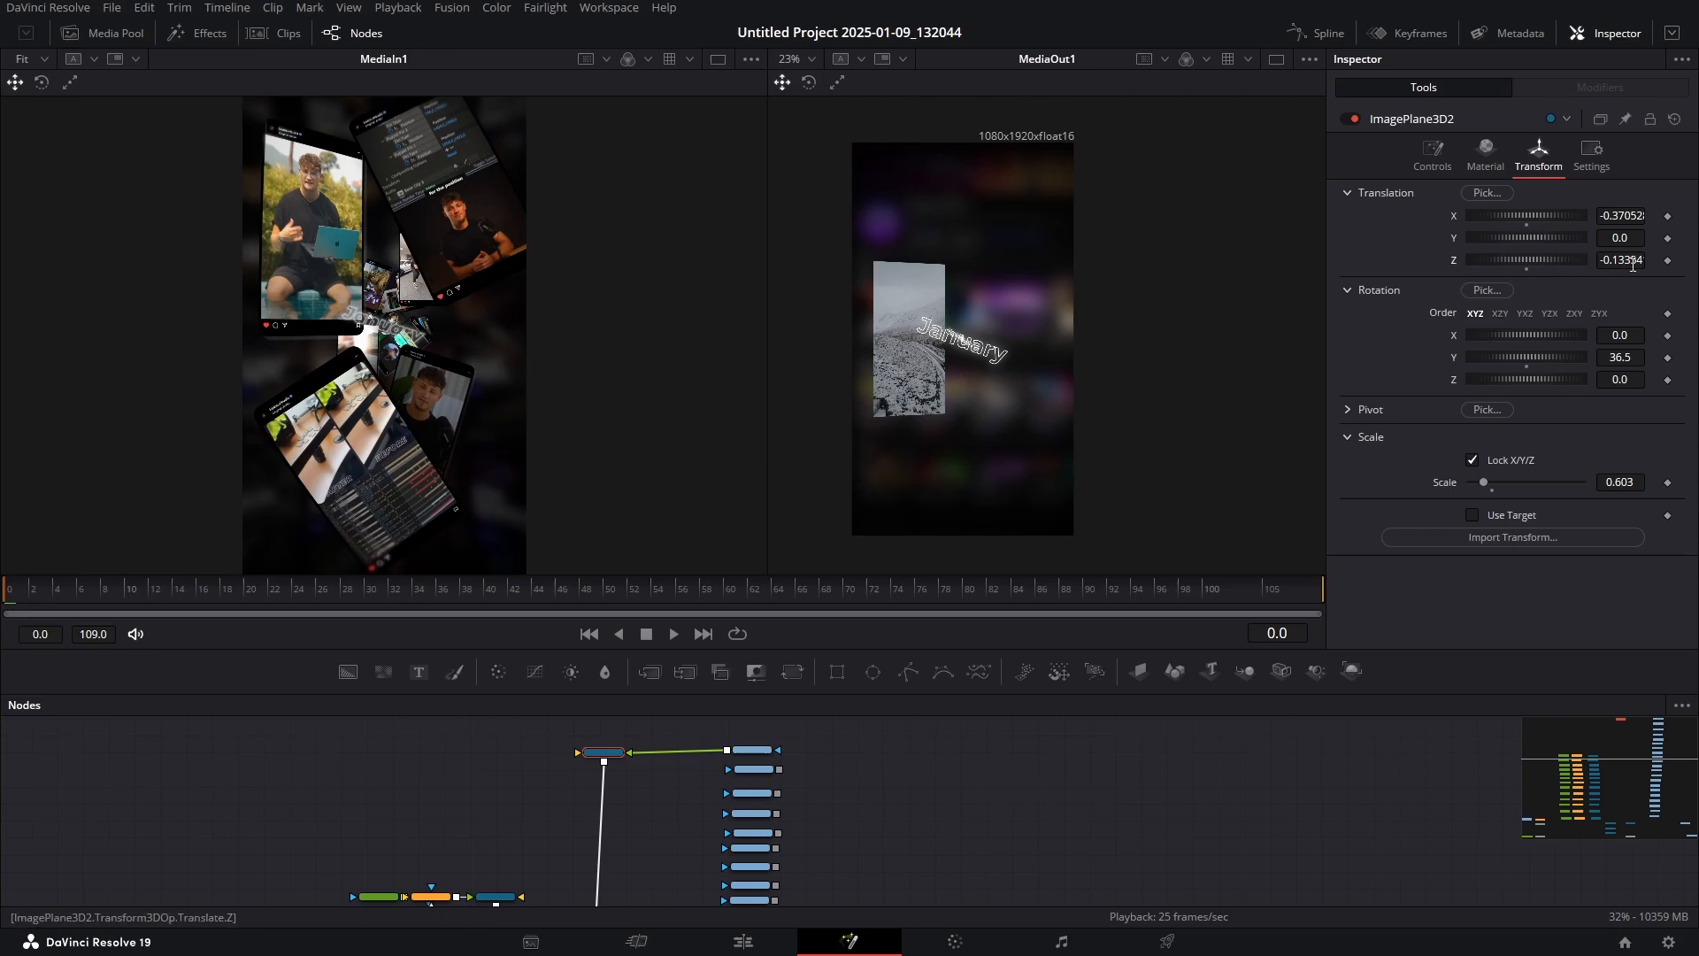
left_click_drag(1633, 266, 1522, 274)
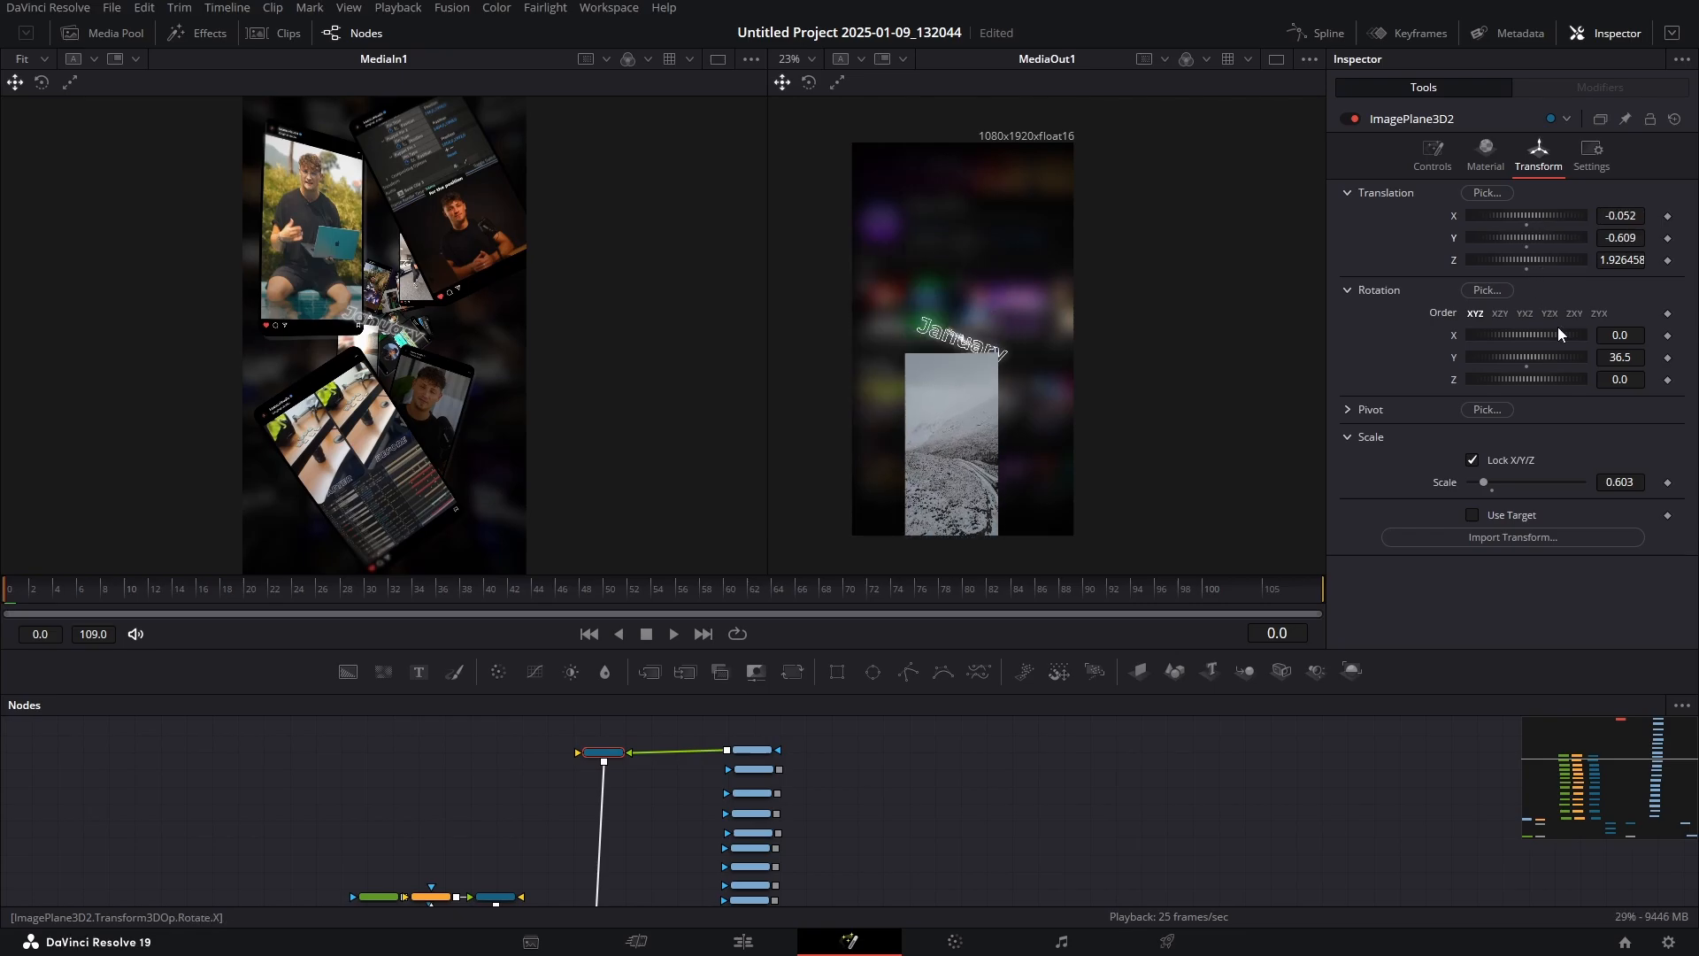
left_click_drag(1542, 379, 1556, 374)
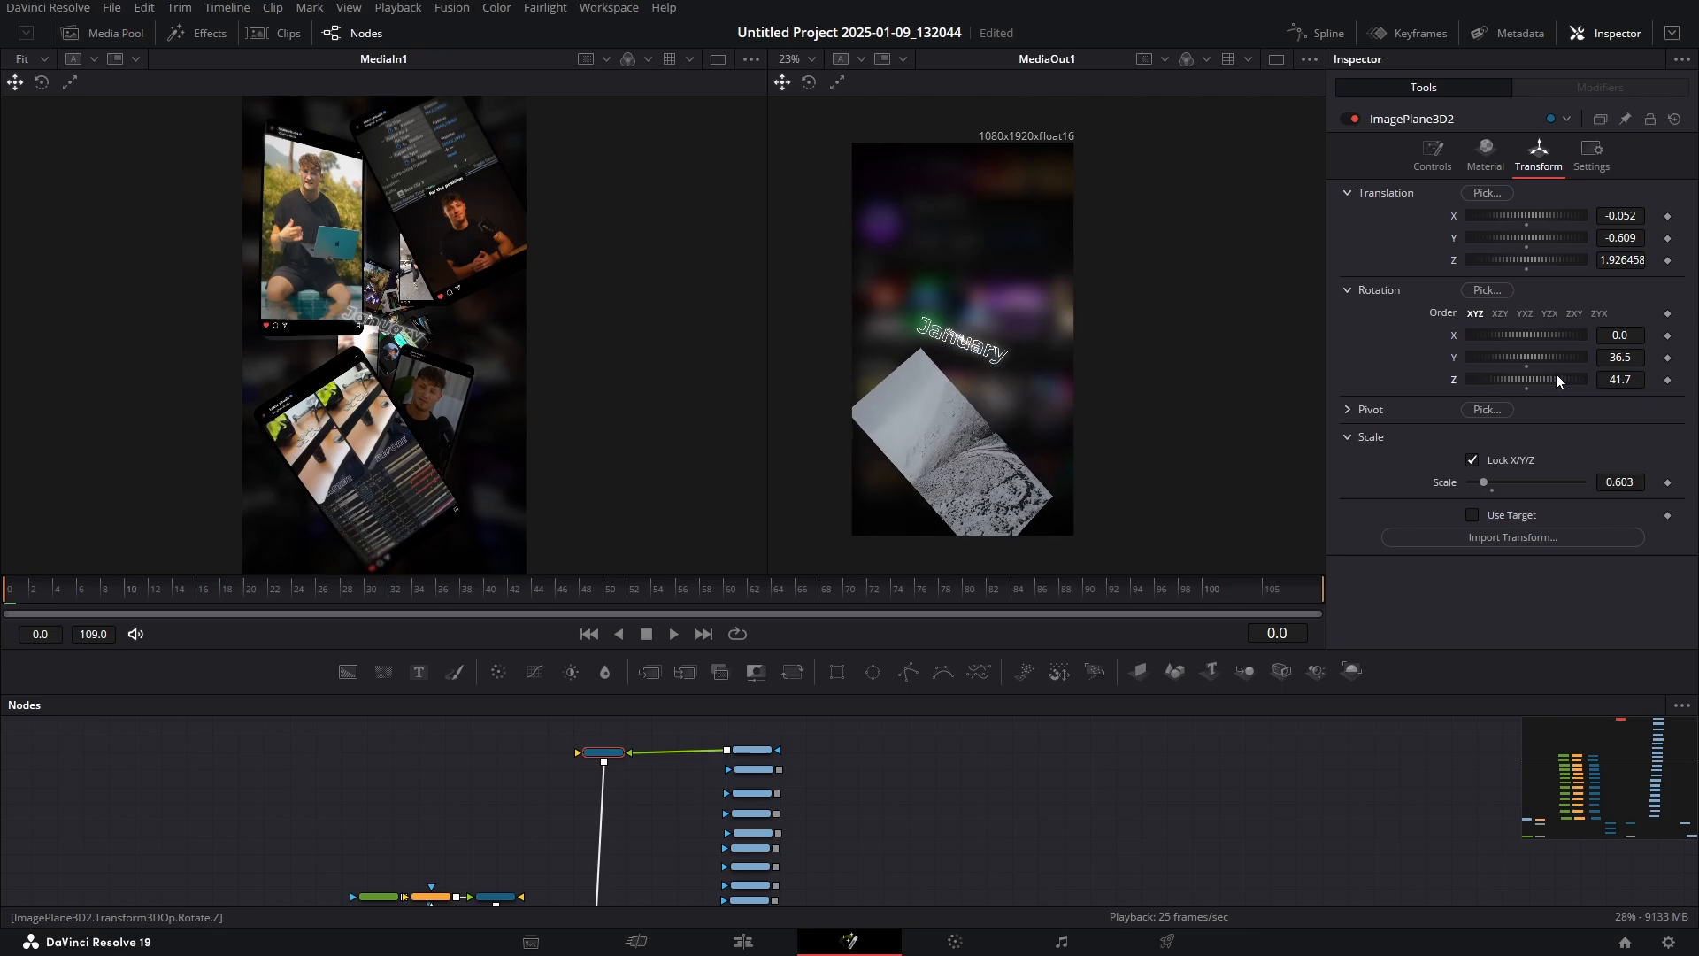
scroll(911, 397, "down", 2)
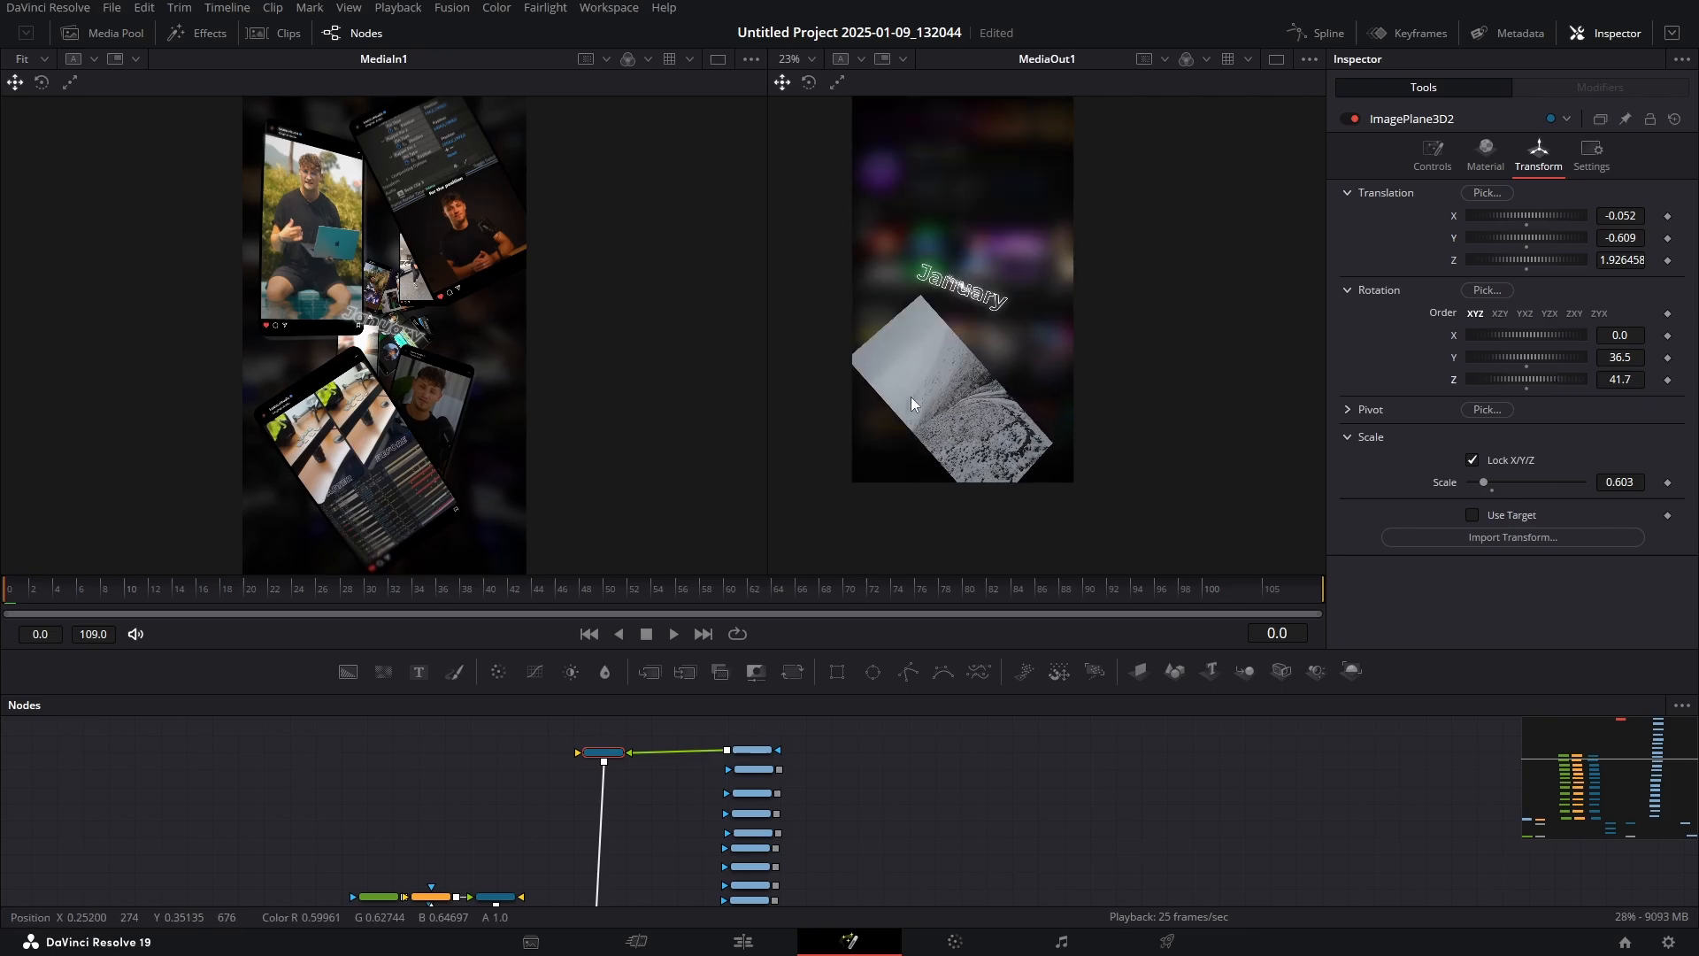
scroll(951, 396, "up", 2)
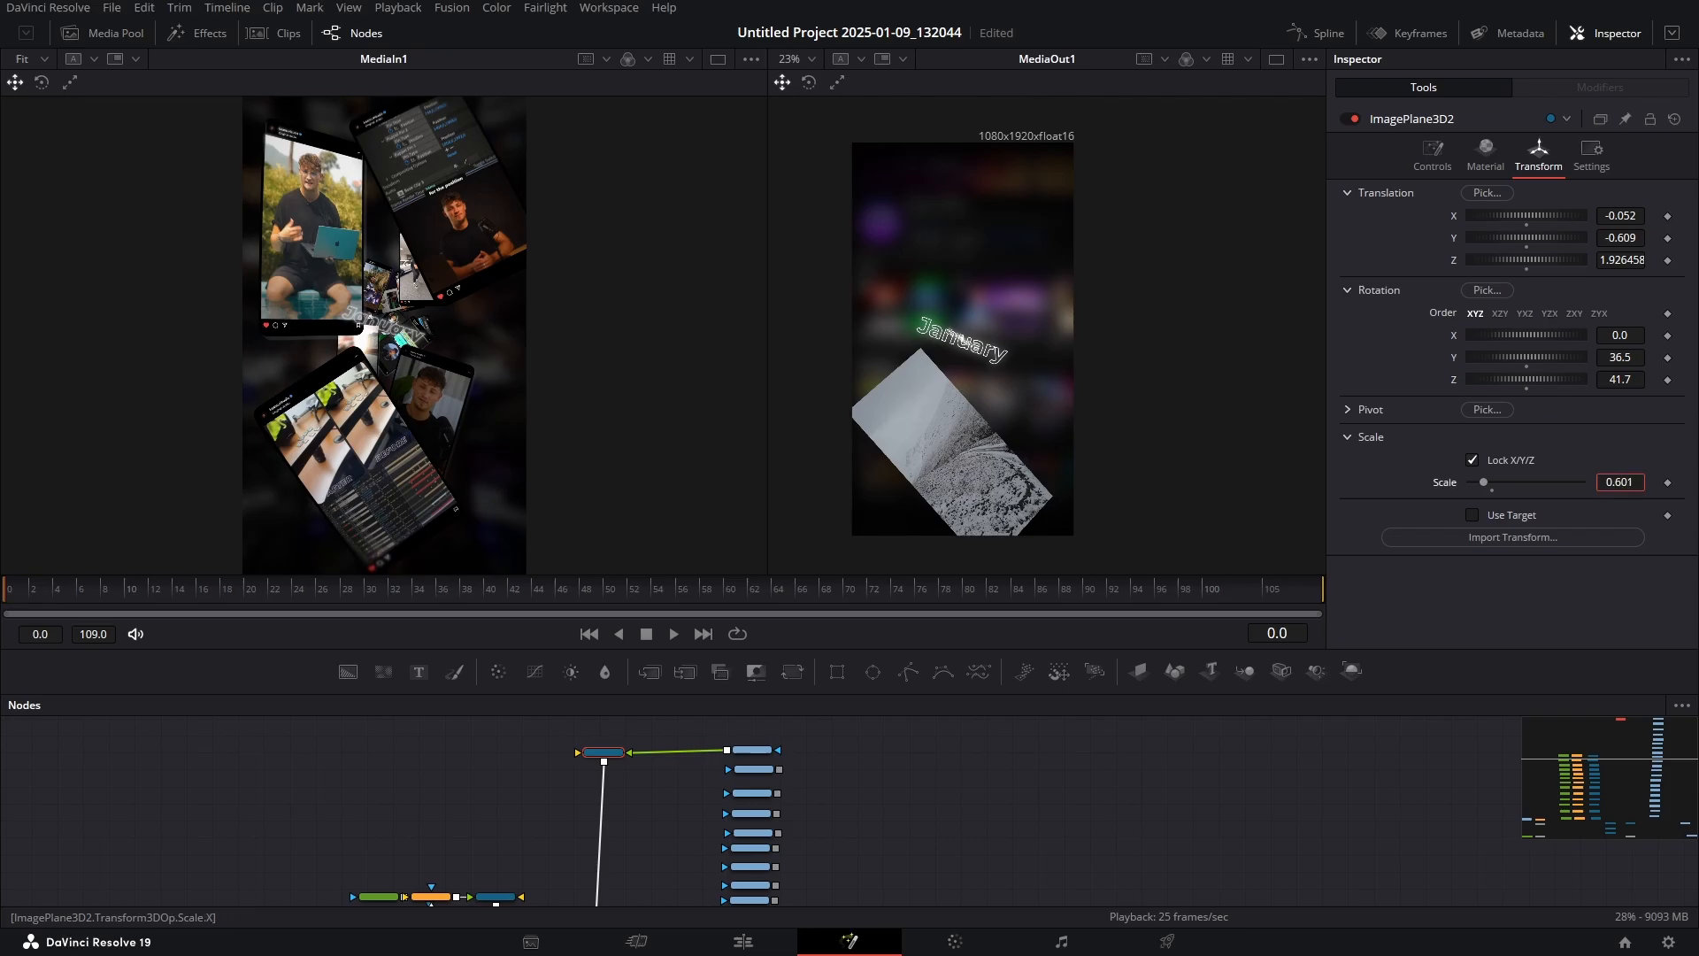
left_click_drag(1619, 481, 1538, 482)
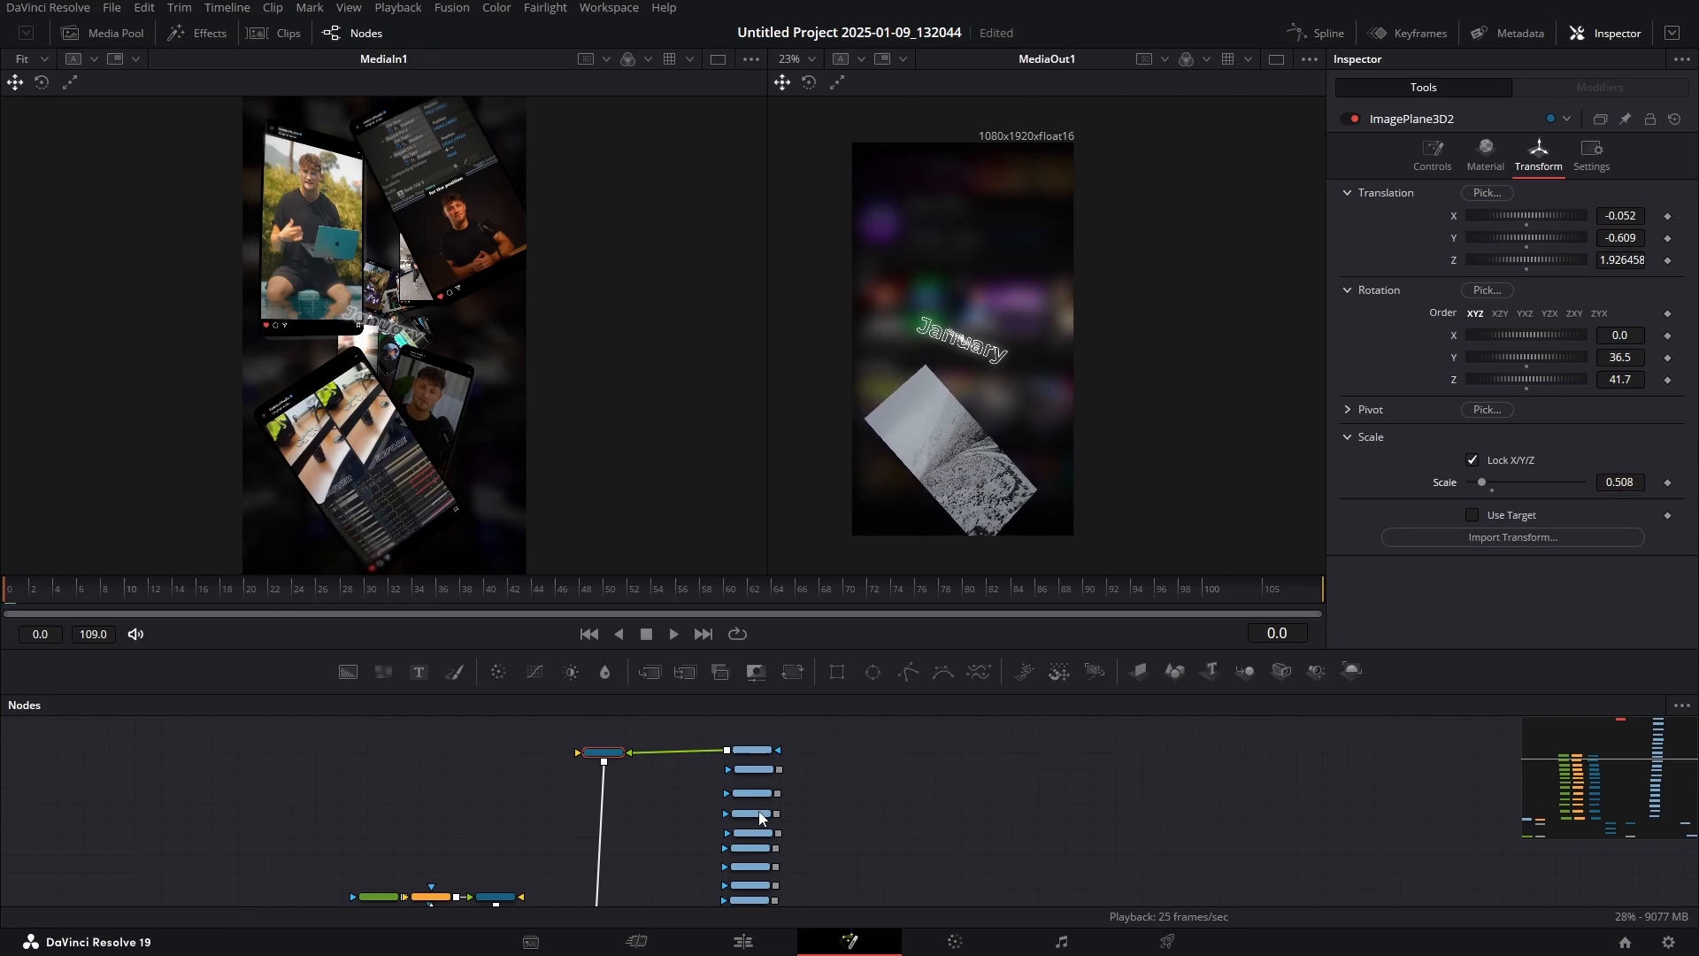
Attach an Image Plane 3D node to MediaIn4 (2.mp4) and connect it to Merge3D1
left_click(749, 770)
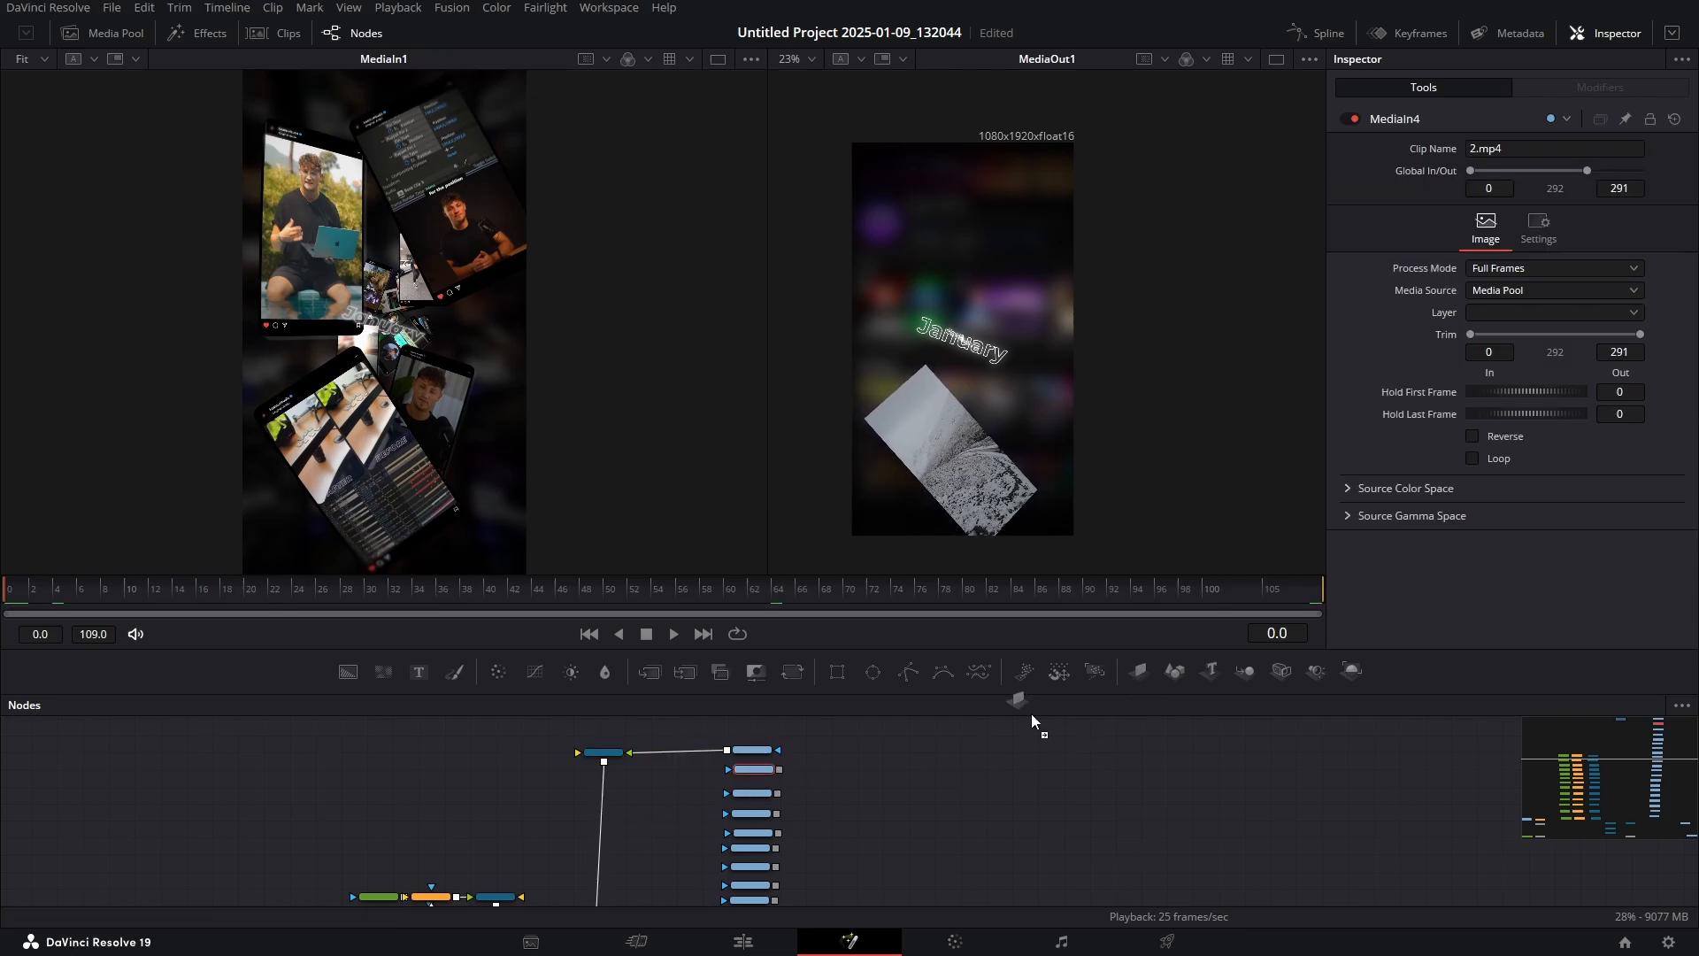
left_click_drag(676, 782, 678, 771)
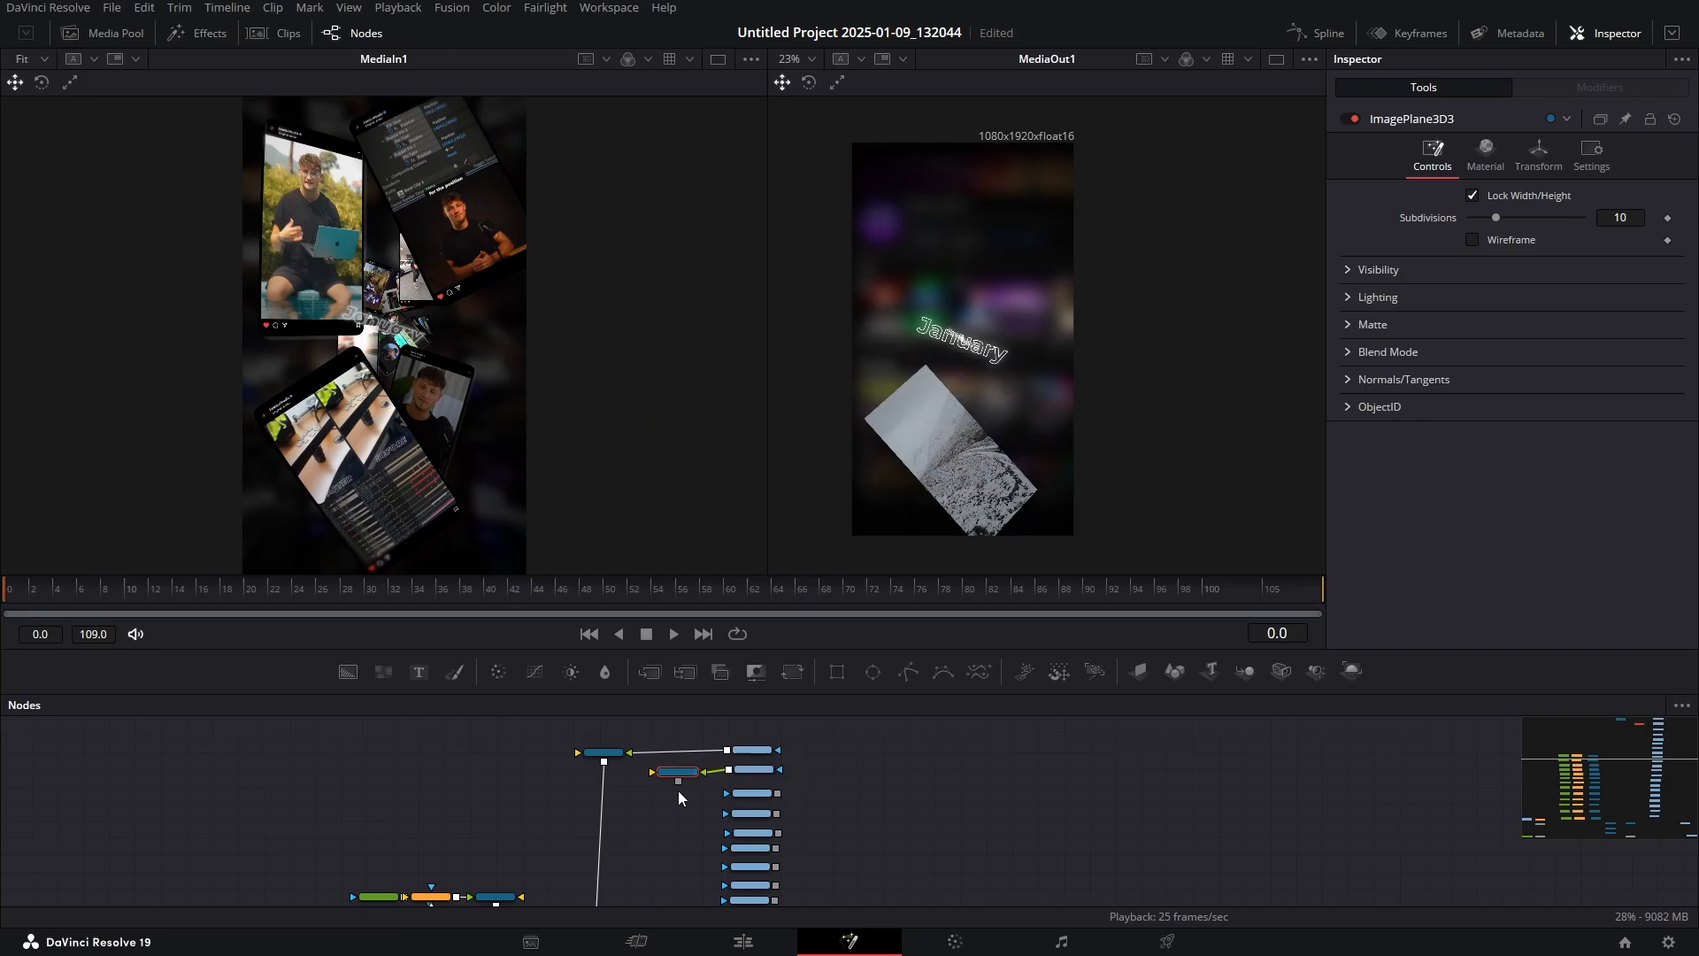
scroll(678, 784, "down", 2)
left_click_drag(678, 727, 575, 851)
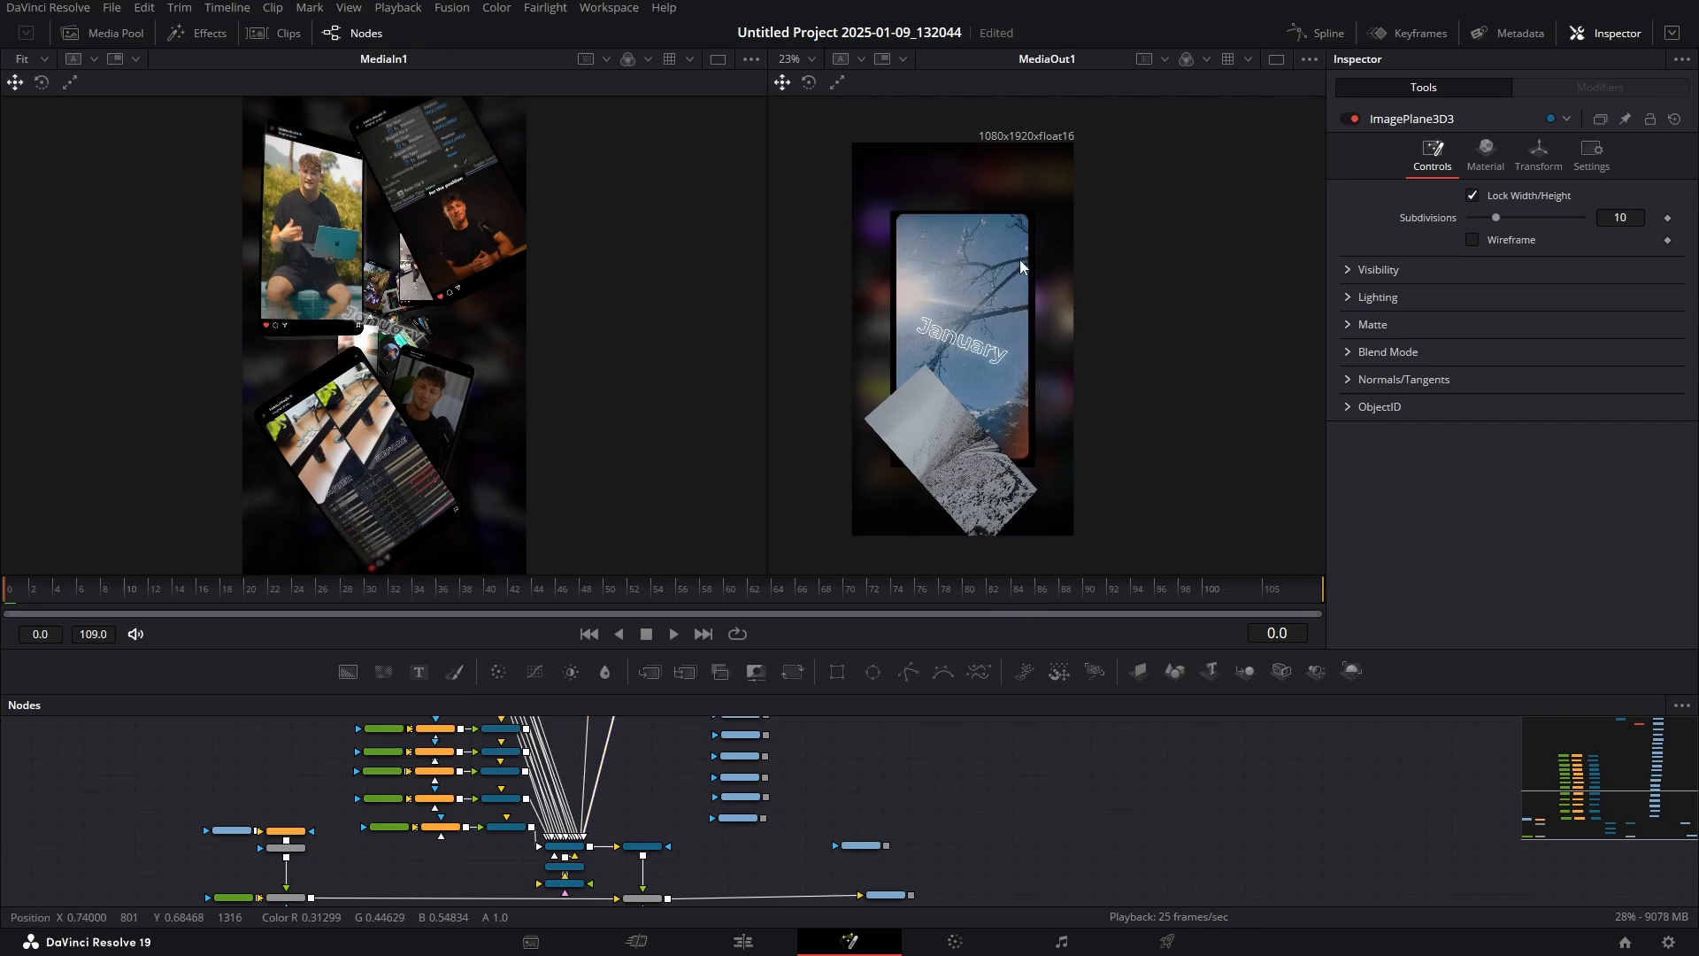
Transform ImagePlane3D3 to X 0.406, Y 0.464, Z 1.59, with Y rotation -9.0, Z rotation 27.5 and scale 0.497
scroll(678, 780, "up", 5)
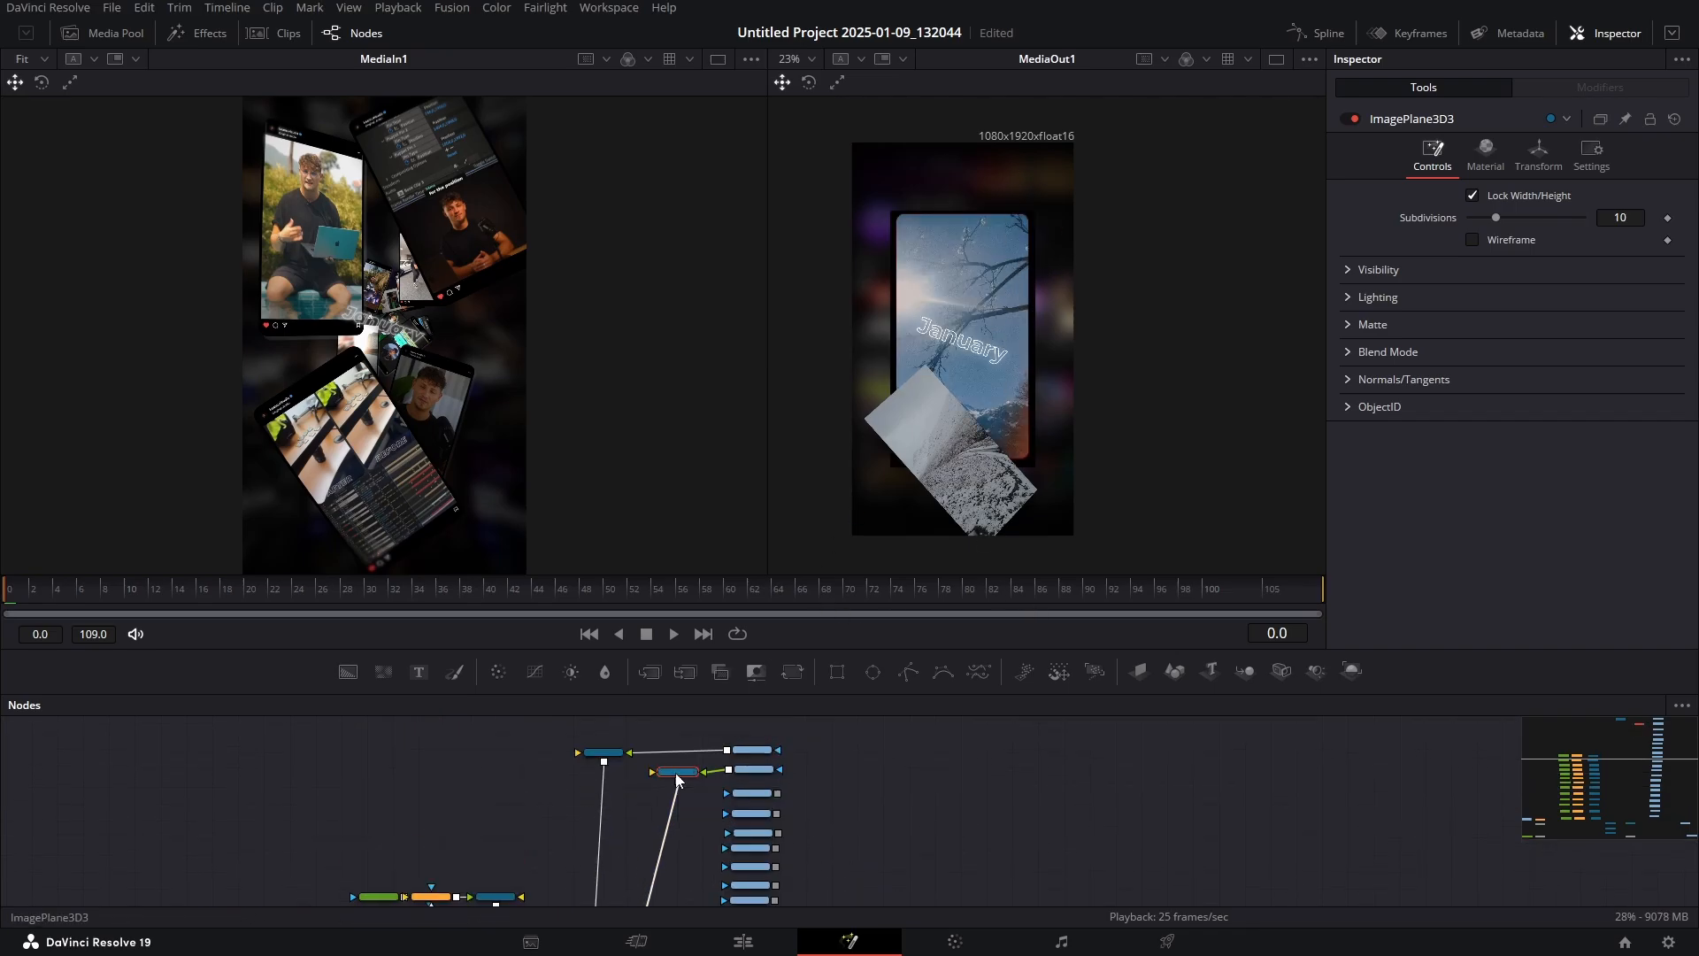
left_click(1539, 155)
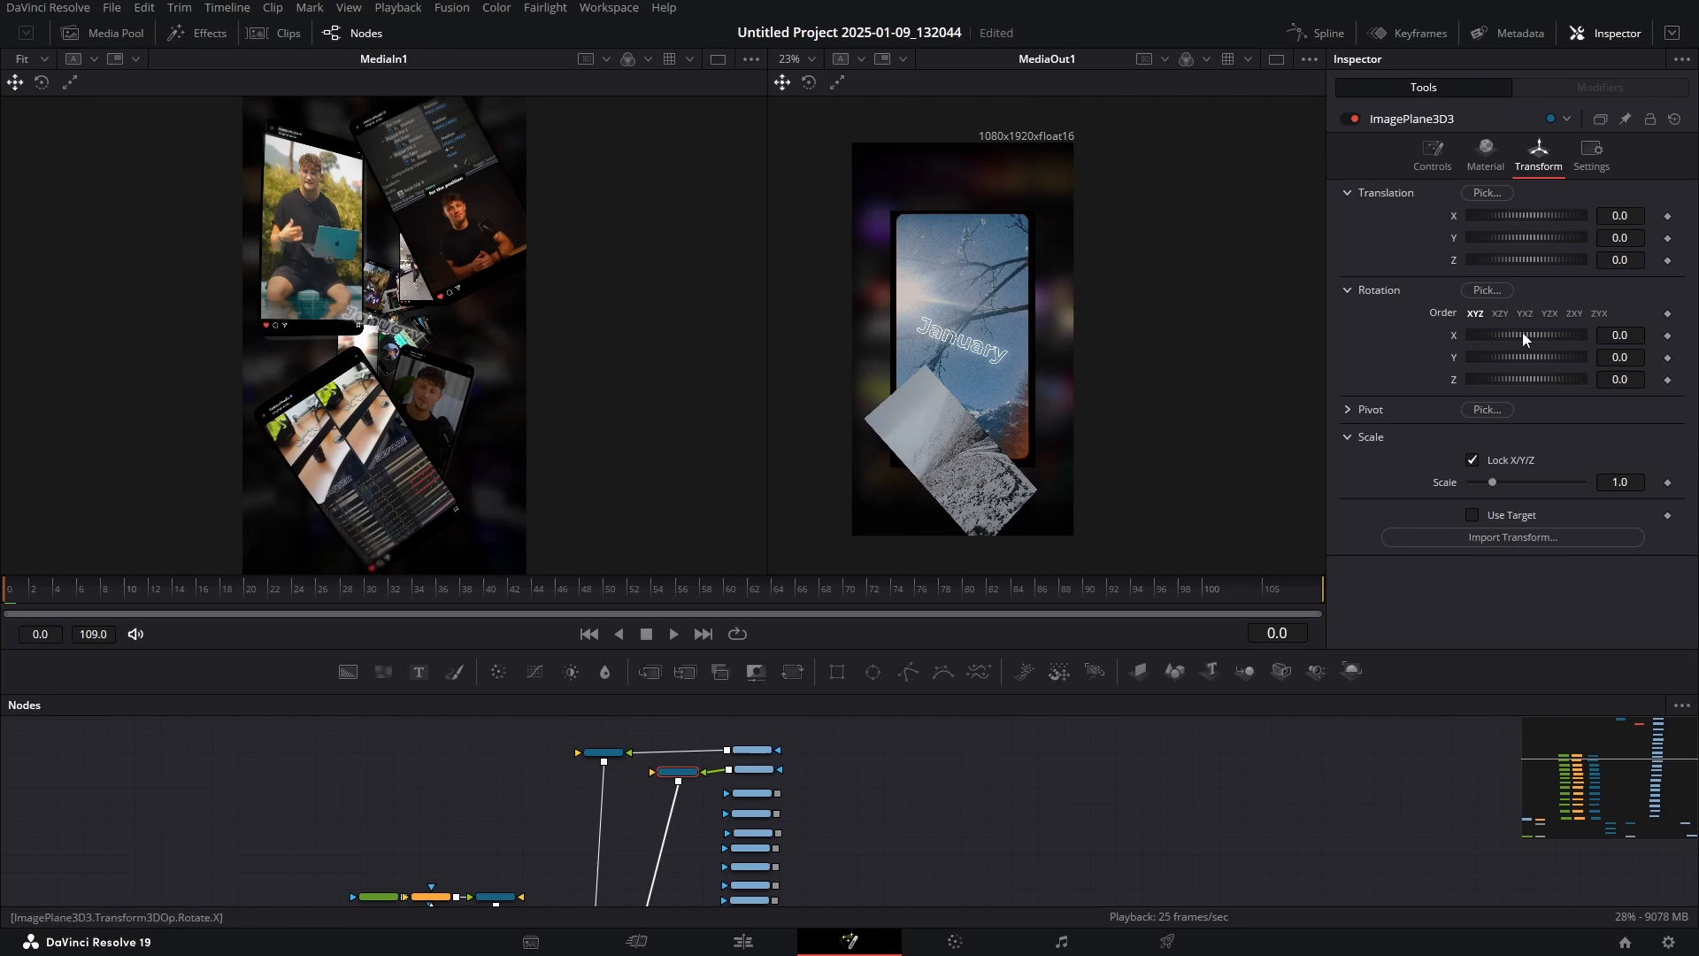
left_click_drag(1526, 259, 1540, 259)
left_click_drag(1636, 485, 1593, 485)
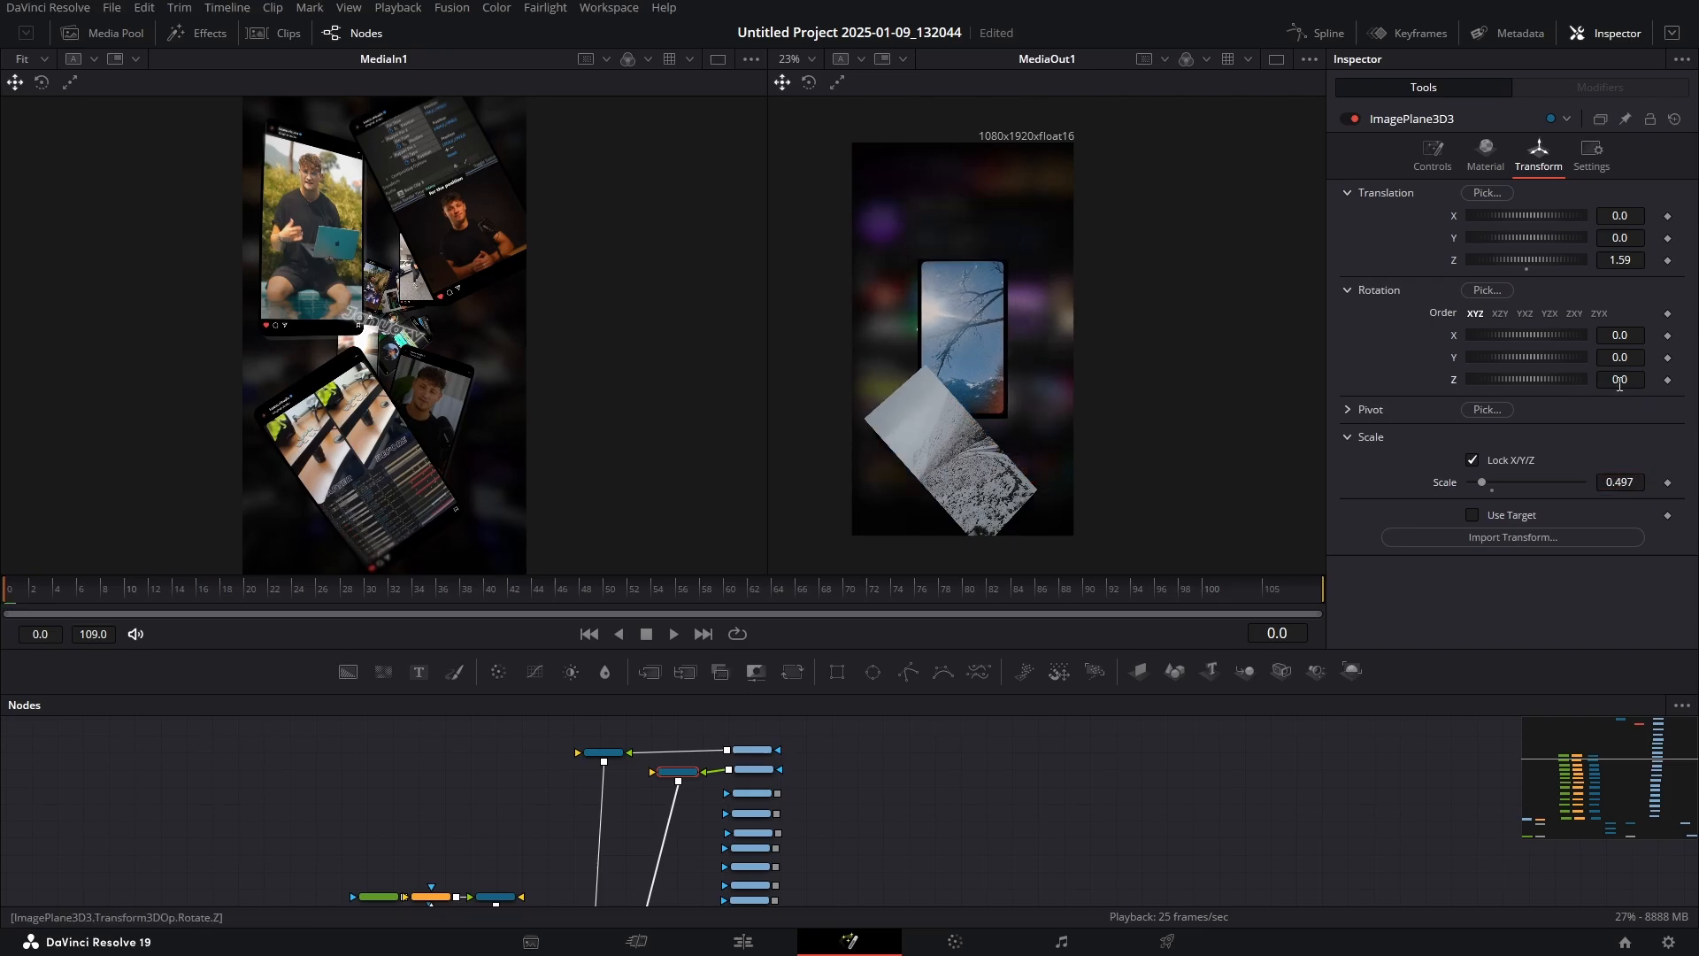
left_click_drag(1619, 383, 1641, 383)
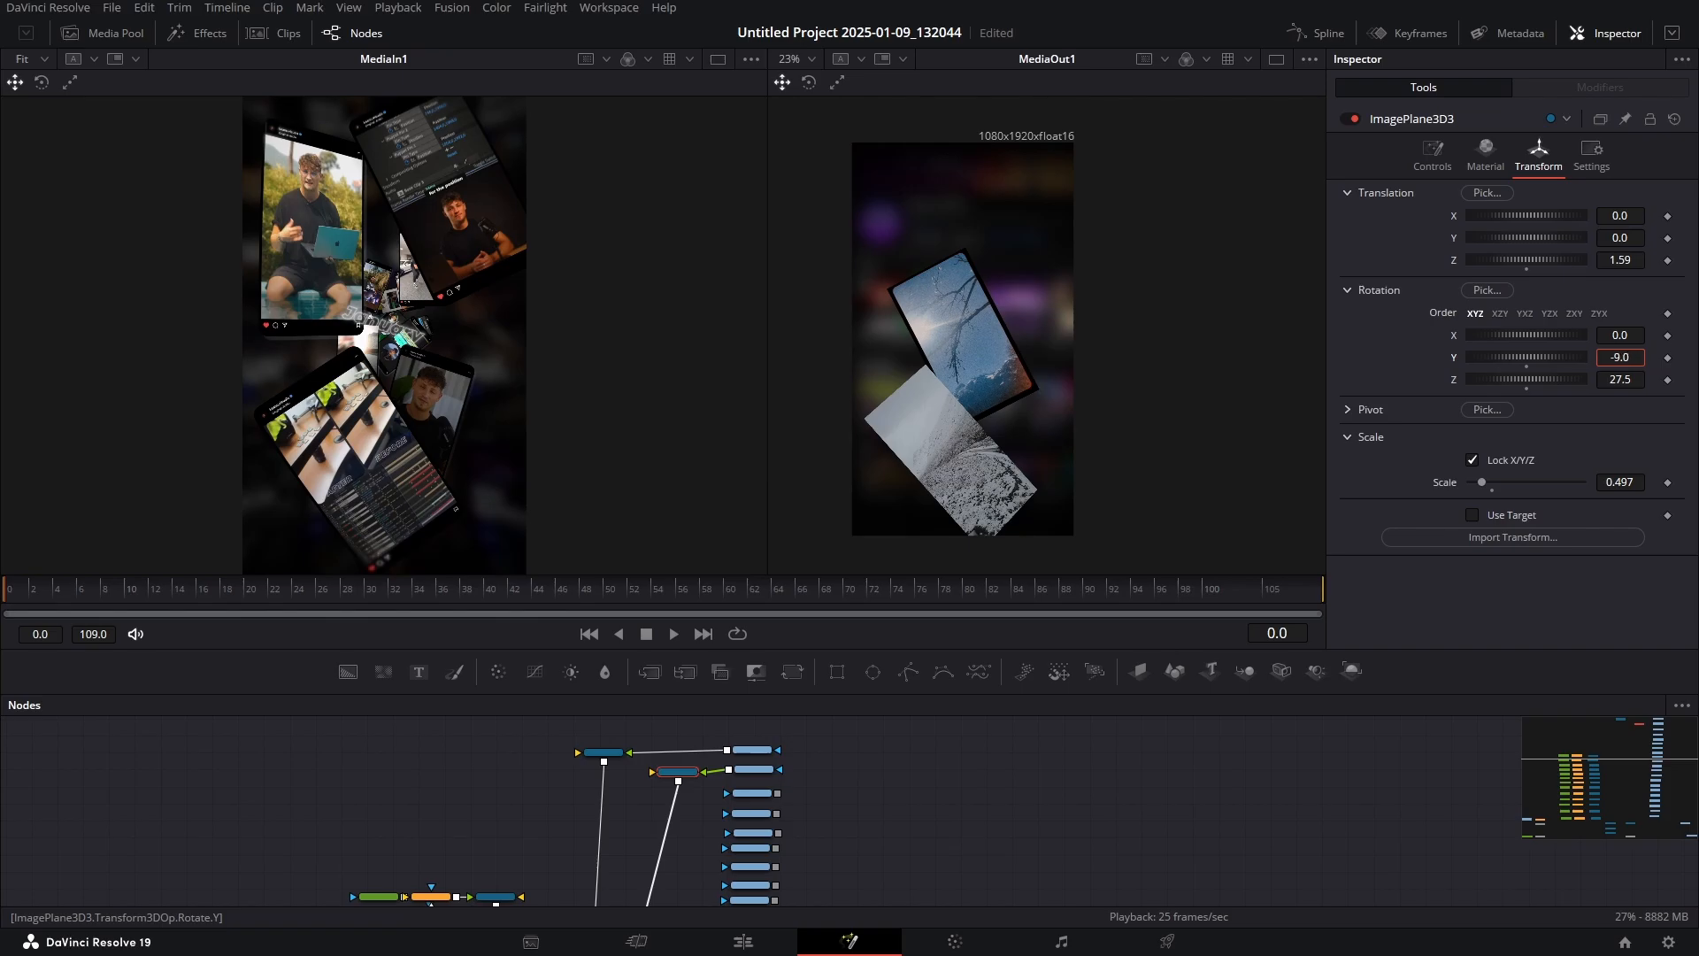
left_click_drag(1519, 214, 1545, 239)
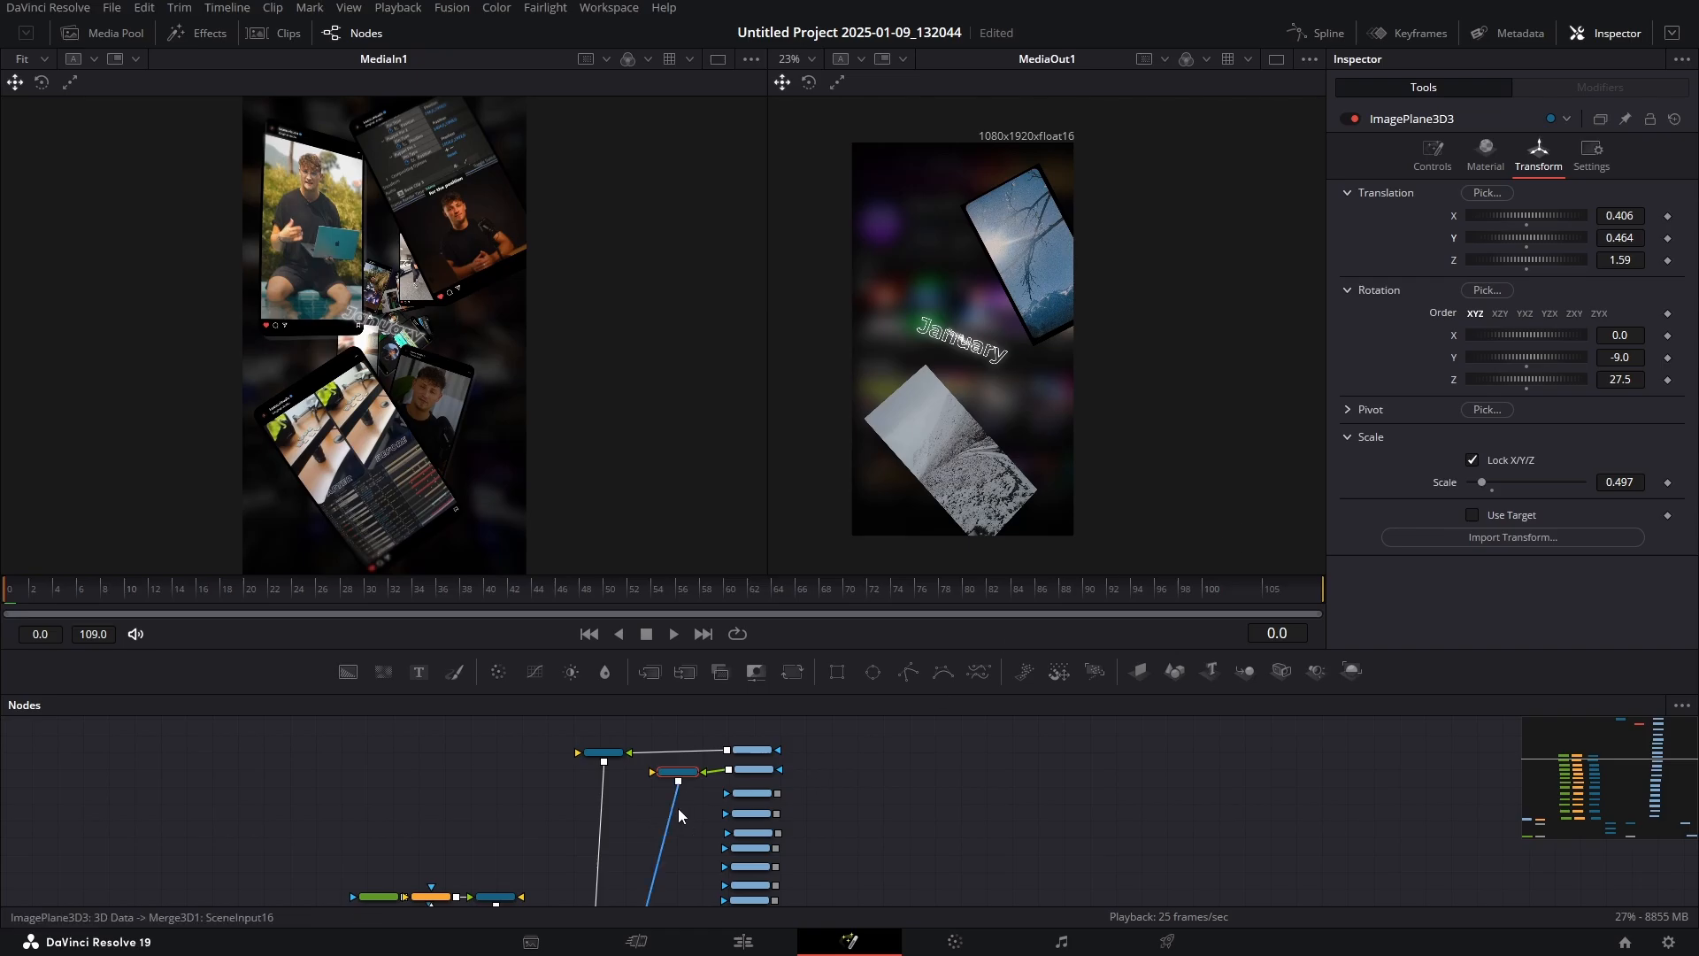
Shift ImagePlane3D3 away from the clip column, then attach an Image Plane 3D node to the third clip and connect it to Merge3D1
left_click_drag(678, 772, 623, 769)
left_click_drag(1128, 684, 1085, 704)
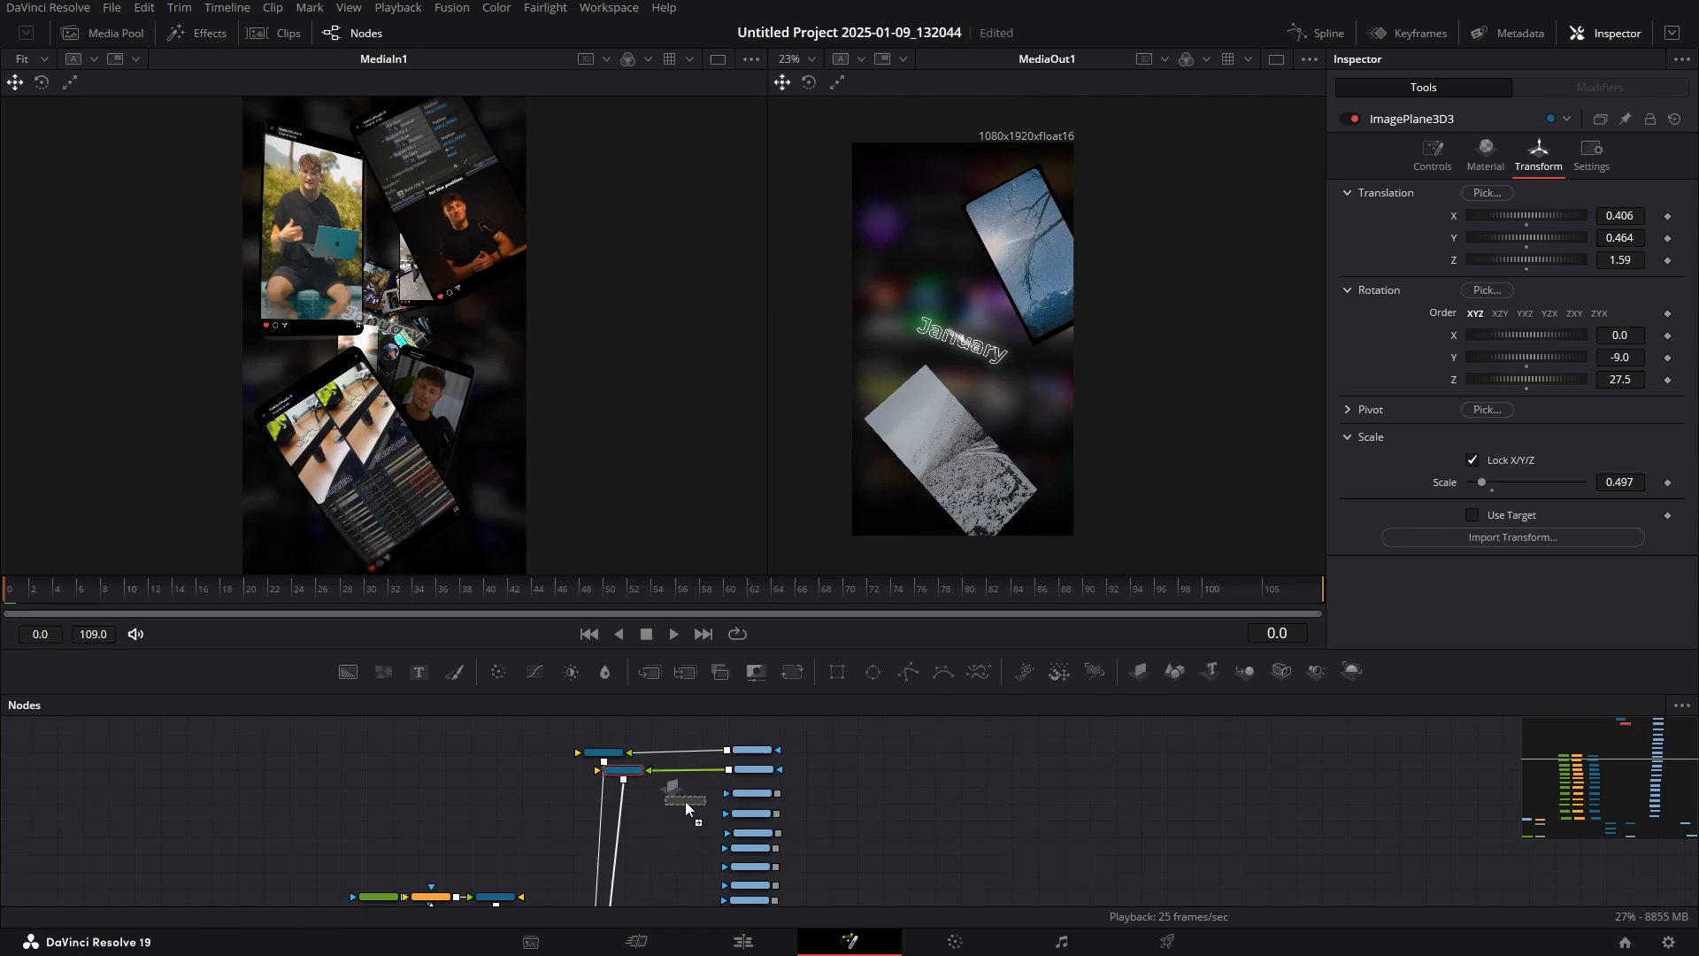
left_click_drag(685, 800, 572, 847)
scroll(647, 856, "down", 3)
scroll(647, 854, "down", 2)
Give ImagePlane3D4 scale 0.563, X rotation -5.2 and Y rotation 33.9, and move it to X -0.29, Y 0.377, Z 1.3
scroll(572, 847, "up", 3)
left_click(1539, 154)
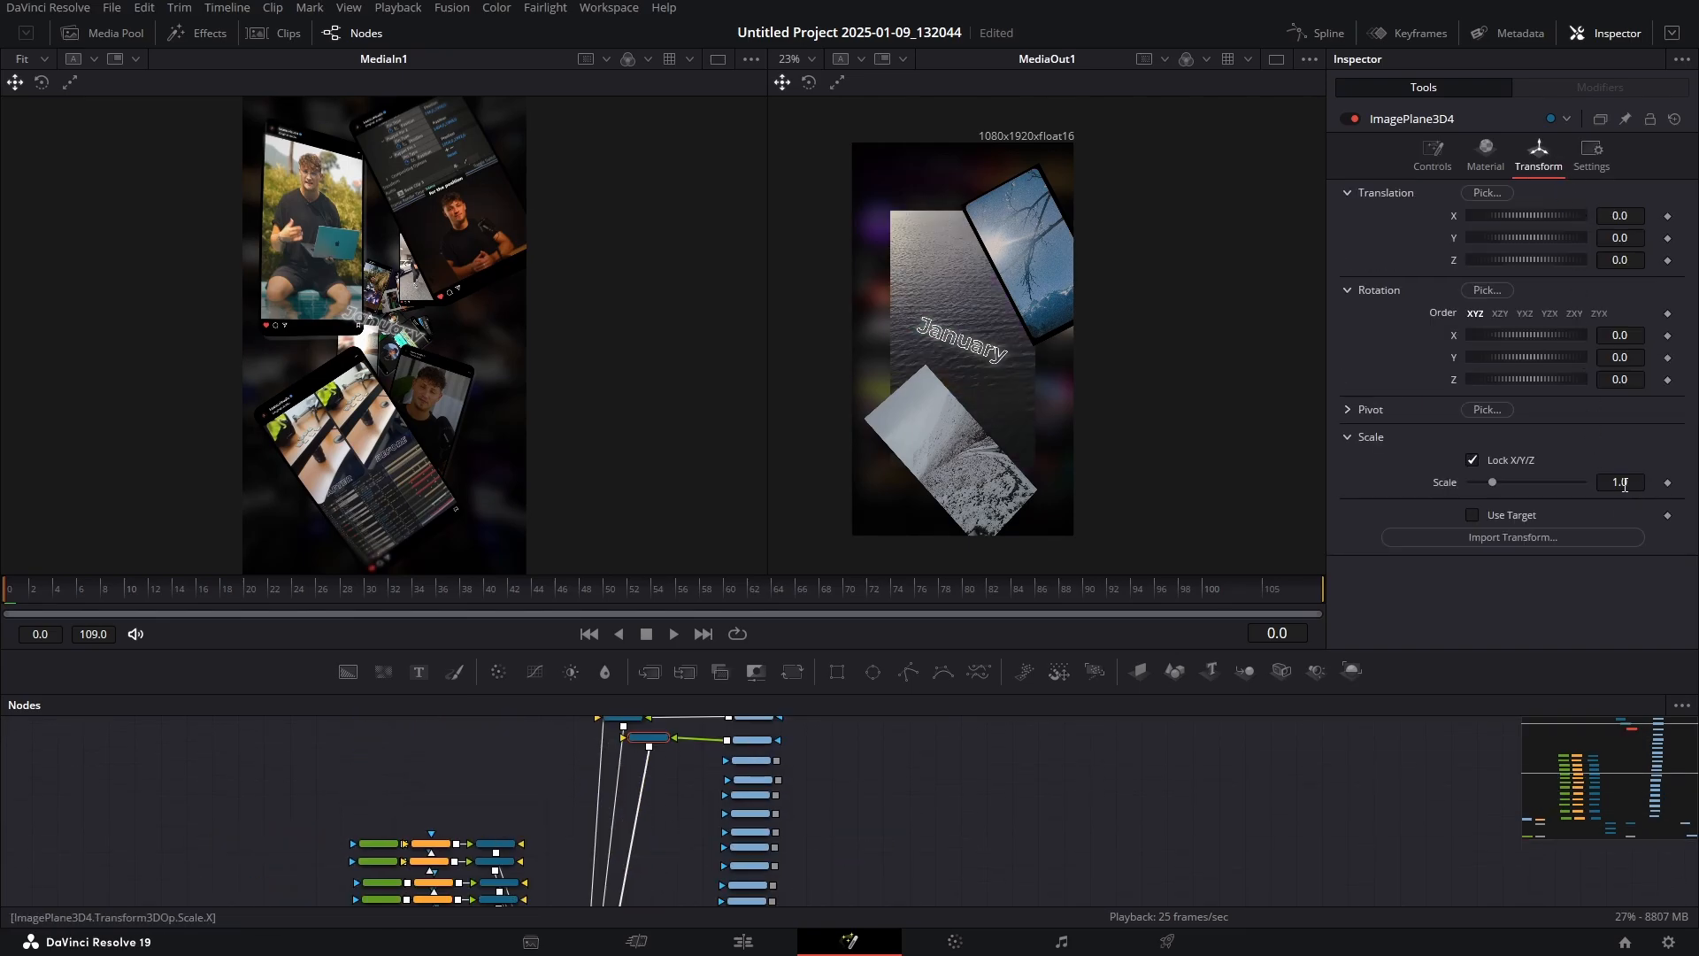
left_click_drag(1625, 485, 1586, 485)
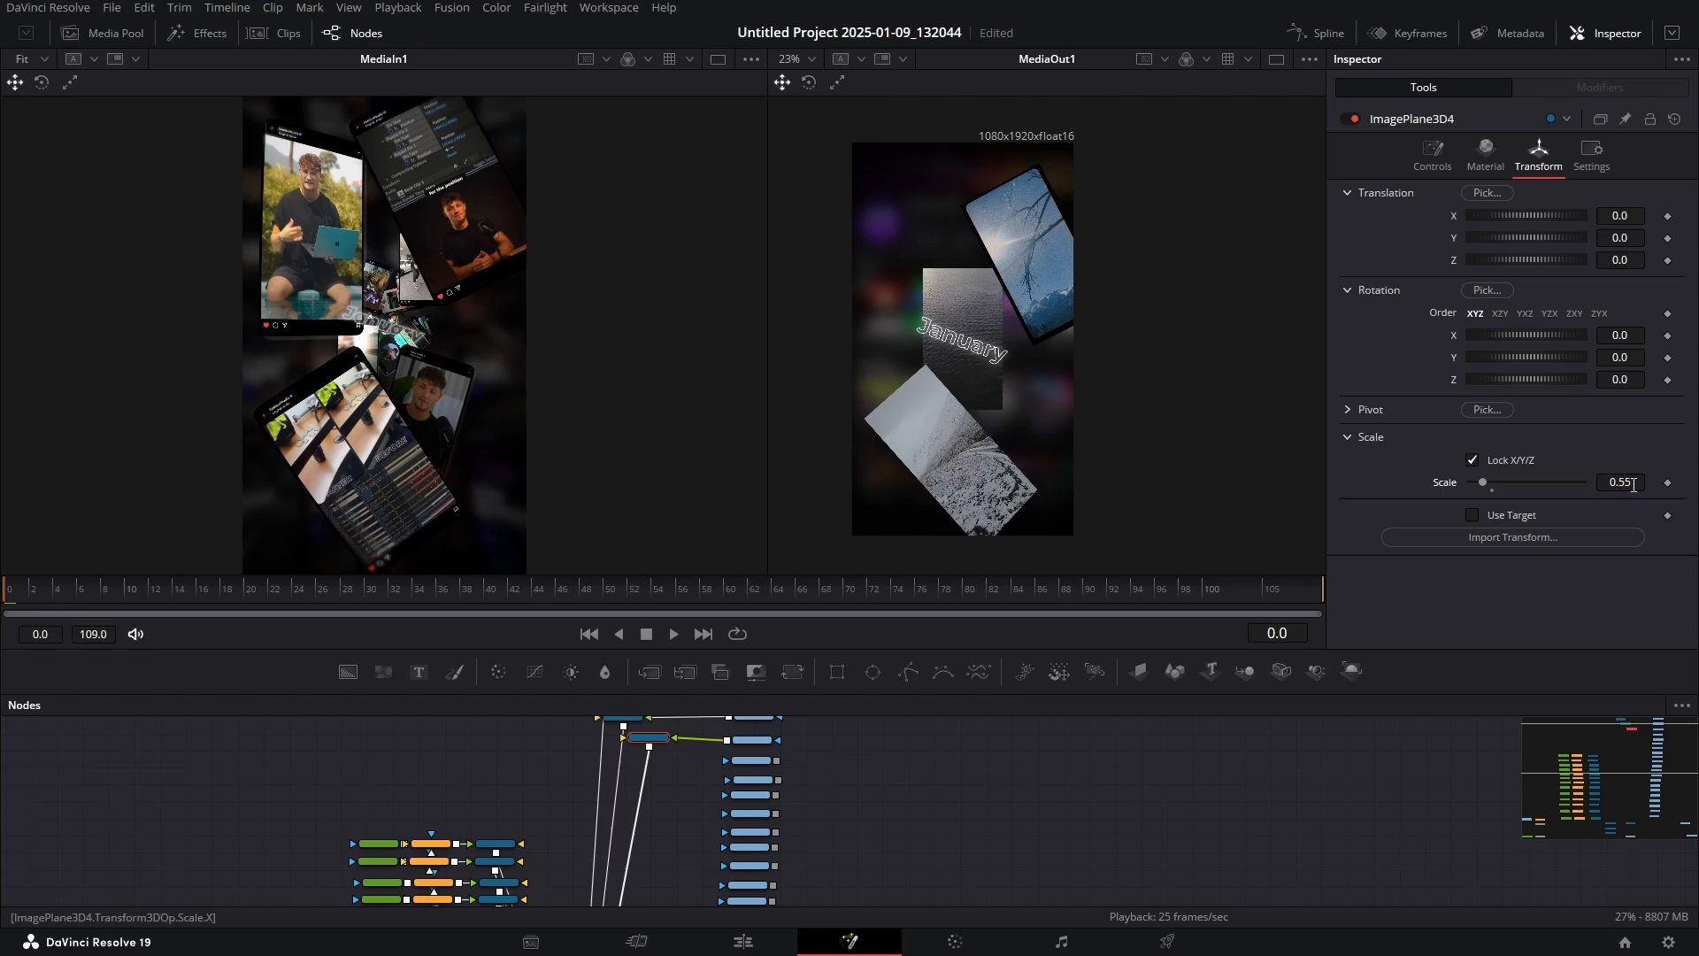
left_click(1634, 485)
key("Return")
left_click_drag(1486, 359, 1515, 338)
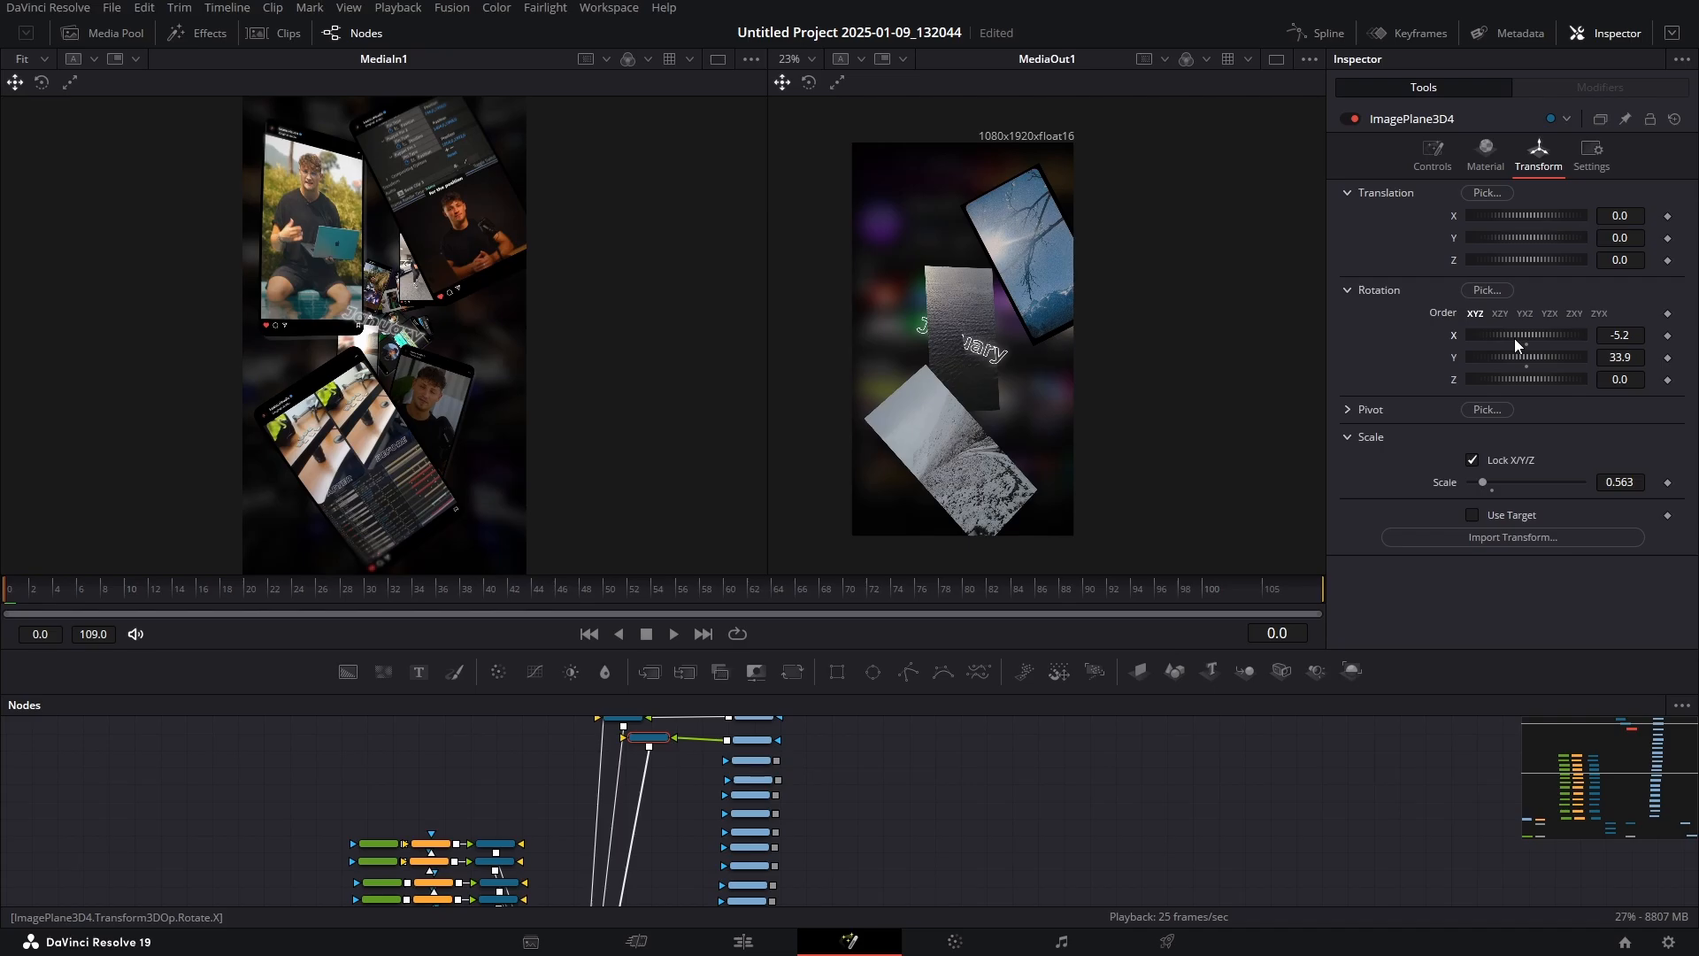
left_click_drag(1533, 259, 1540, 216)
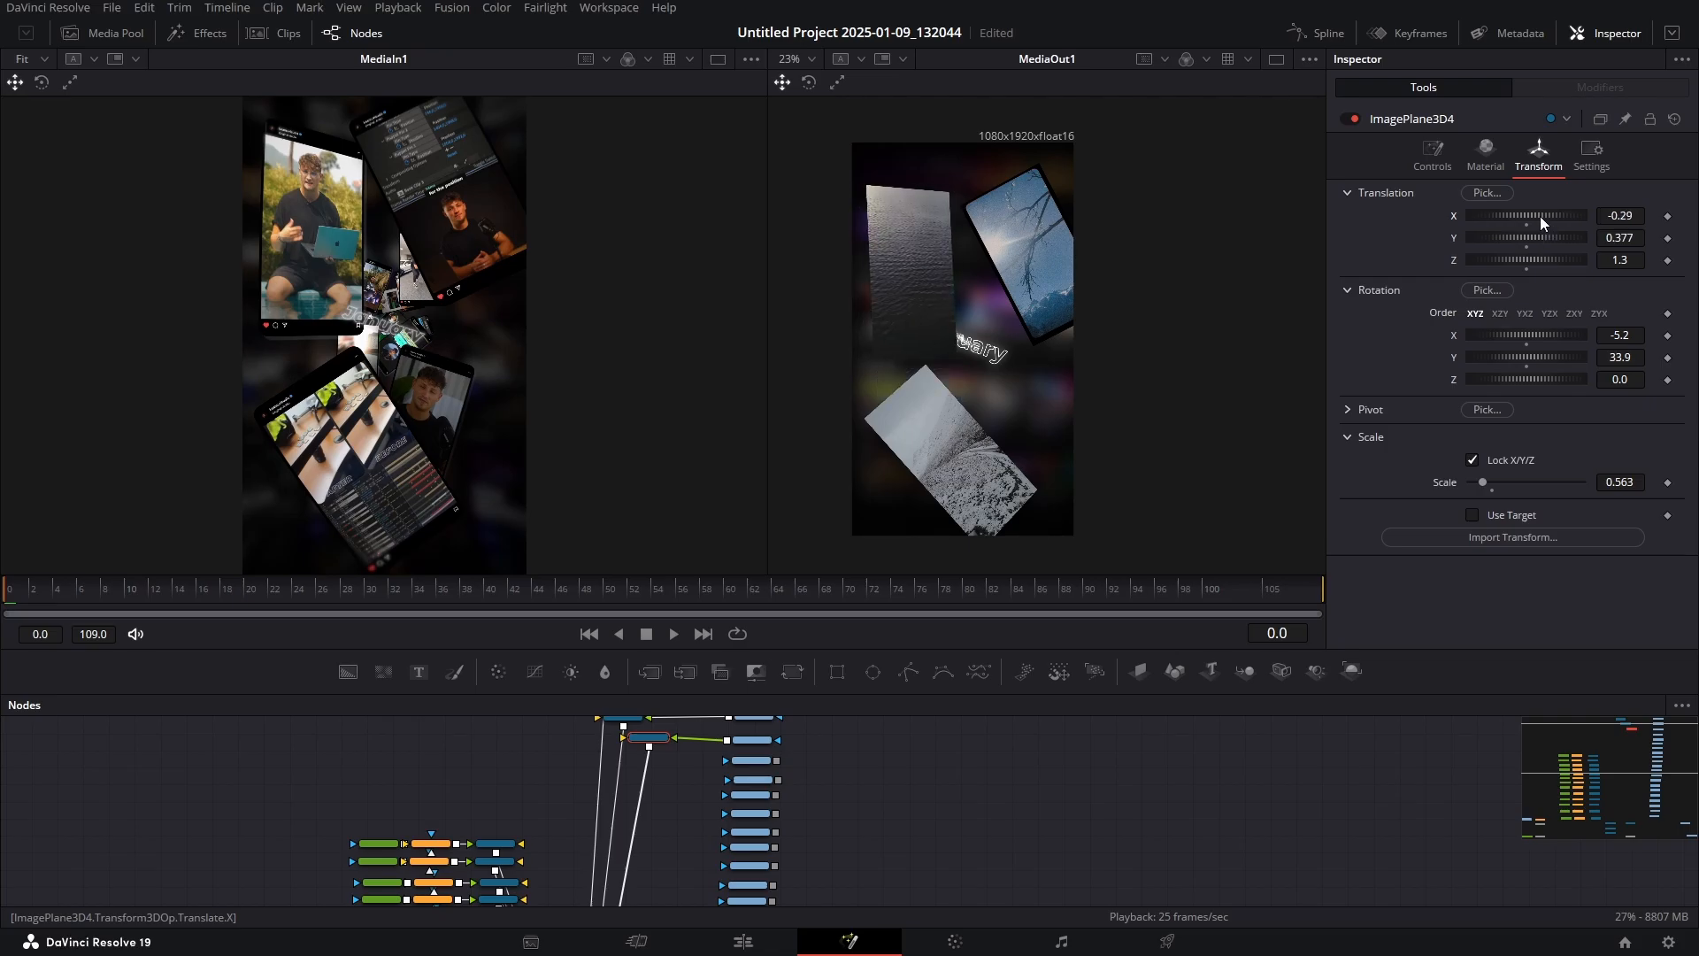
Refine ImagePlane3D4 to scale 0.513, X -0.377 and Z -0.16, and scrub the opening frames against the reference
left_click_drag(1619, 478, 1581, 479)
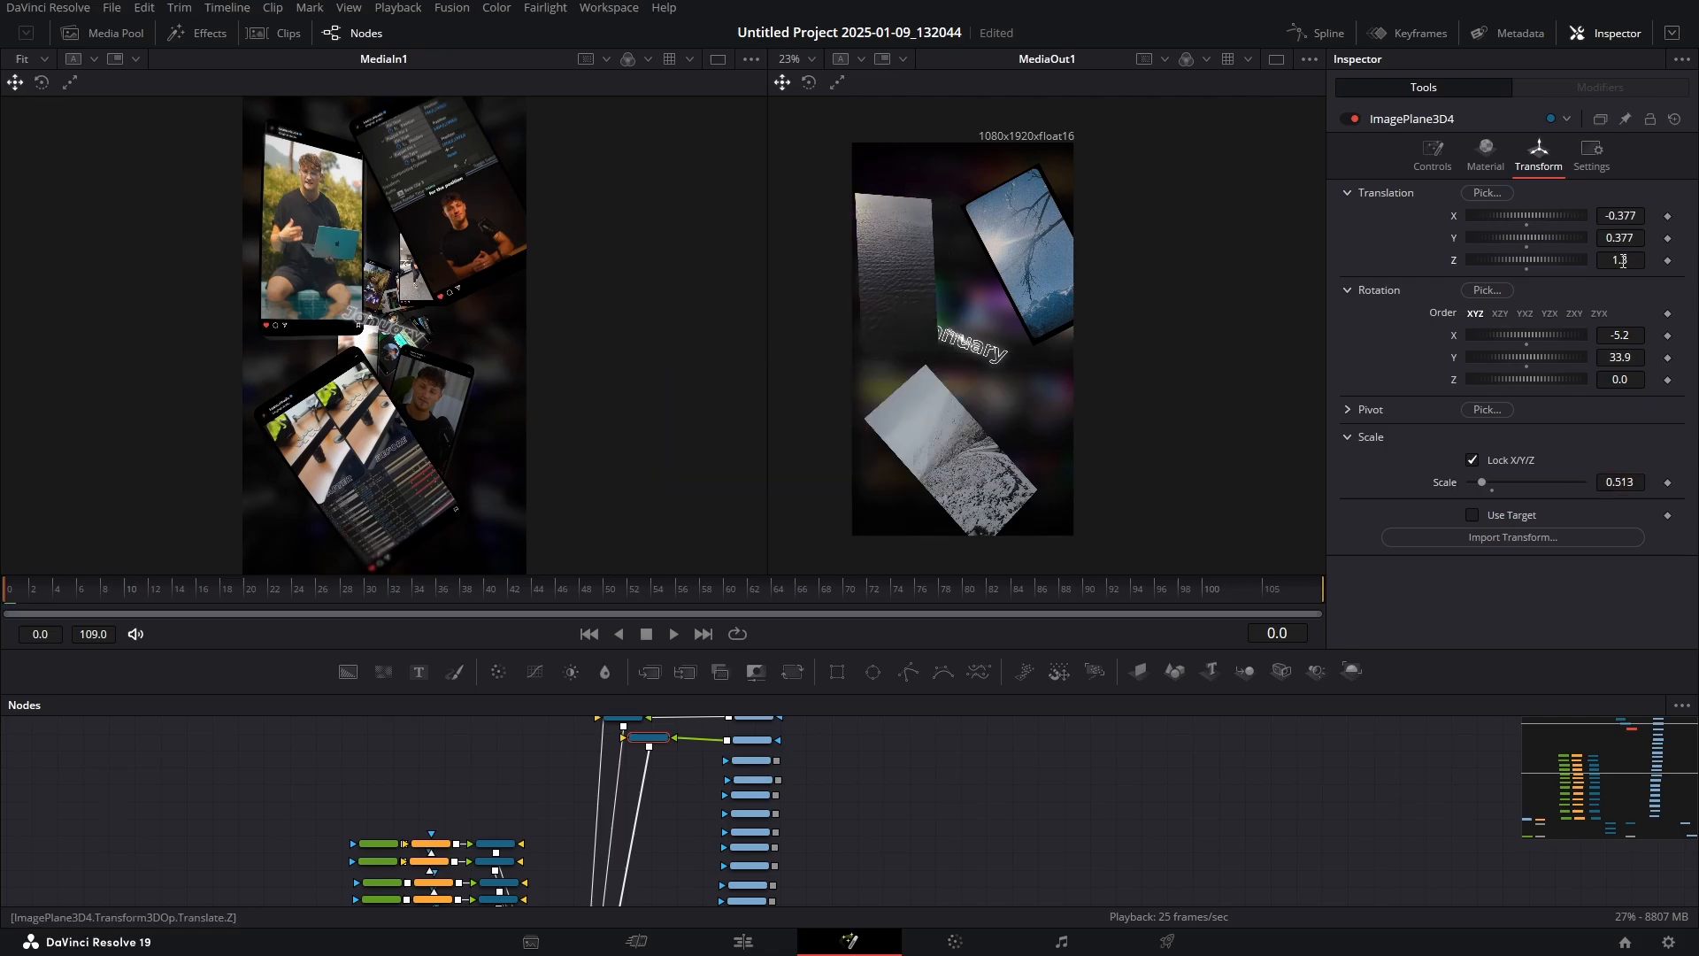
left_click_drag(1625, 260, 1495, 259)
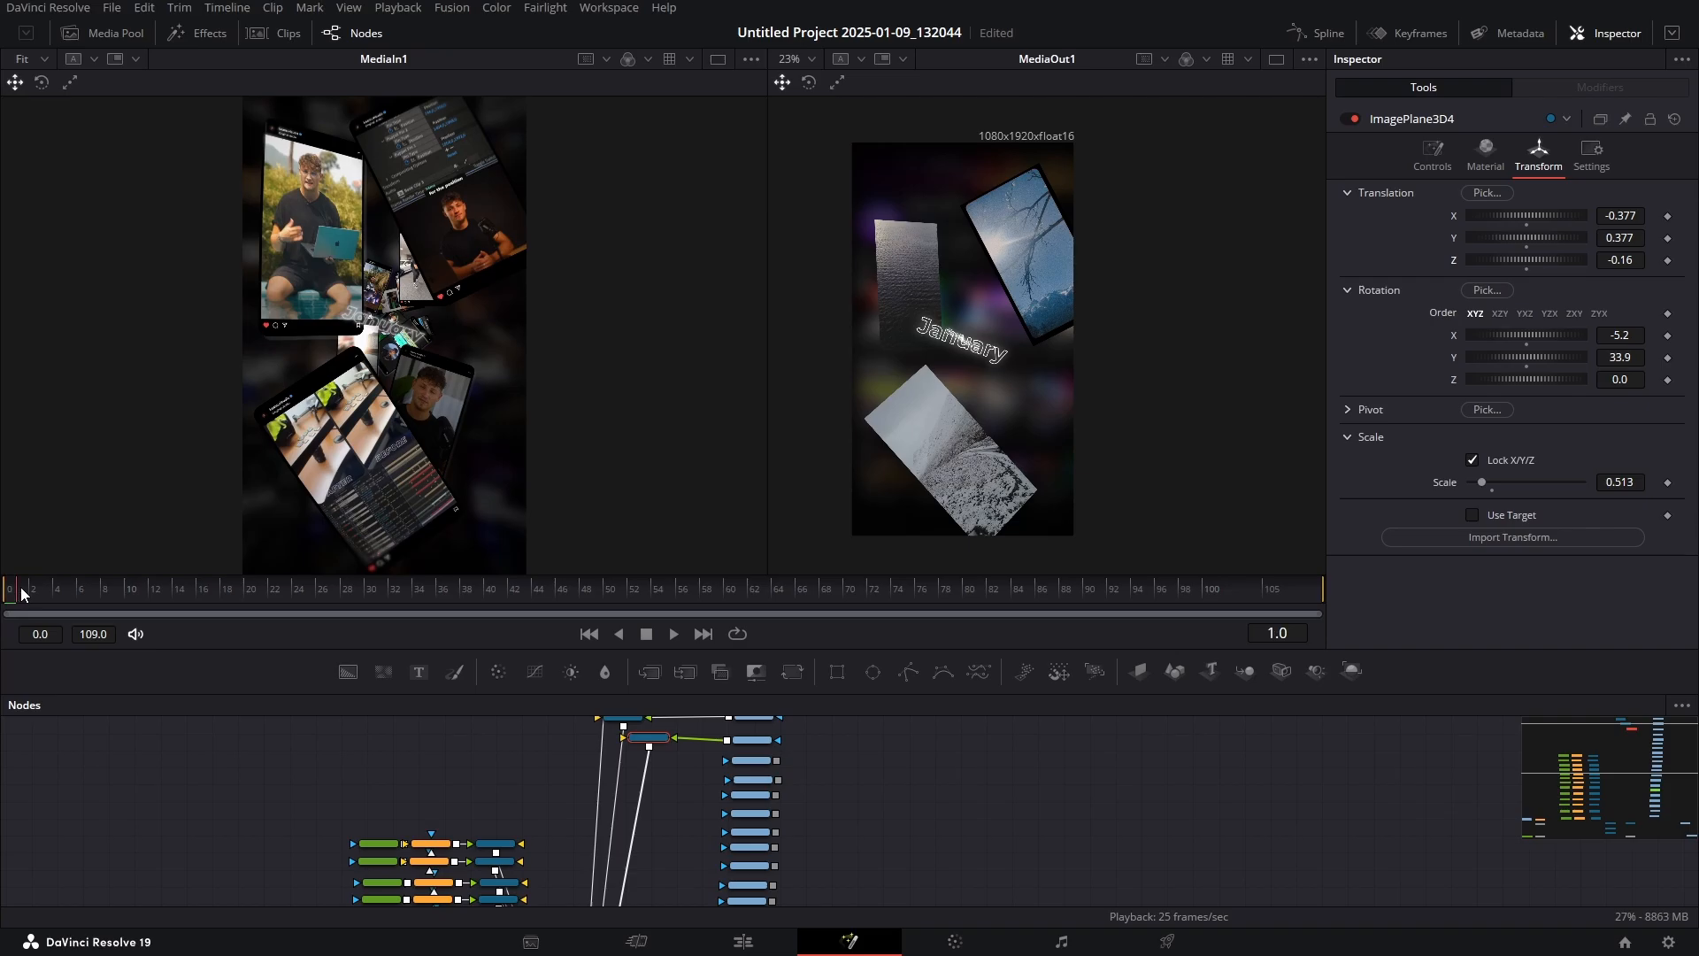
left_click_drag(33, 589, 26, 589)
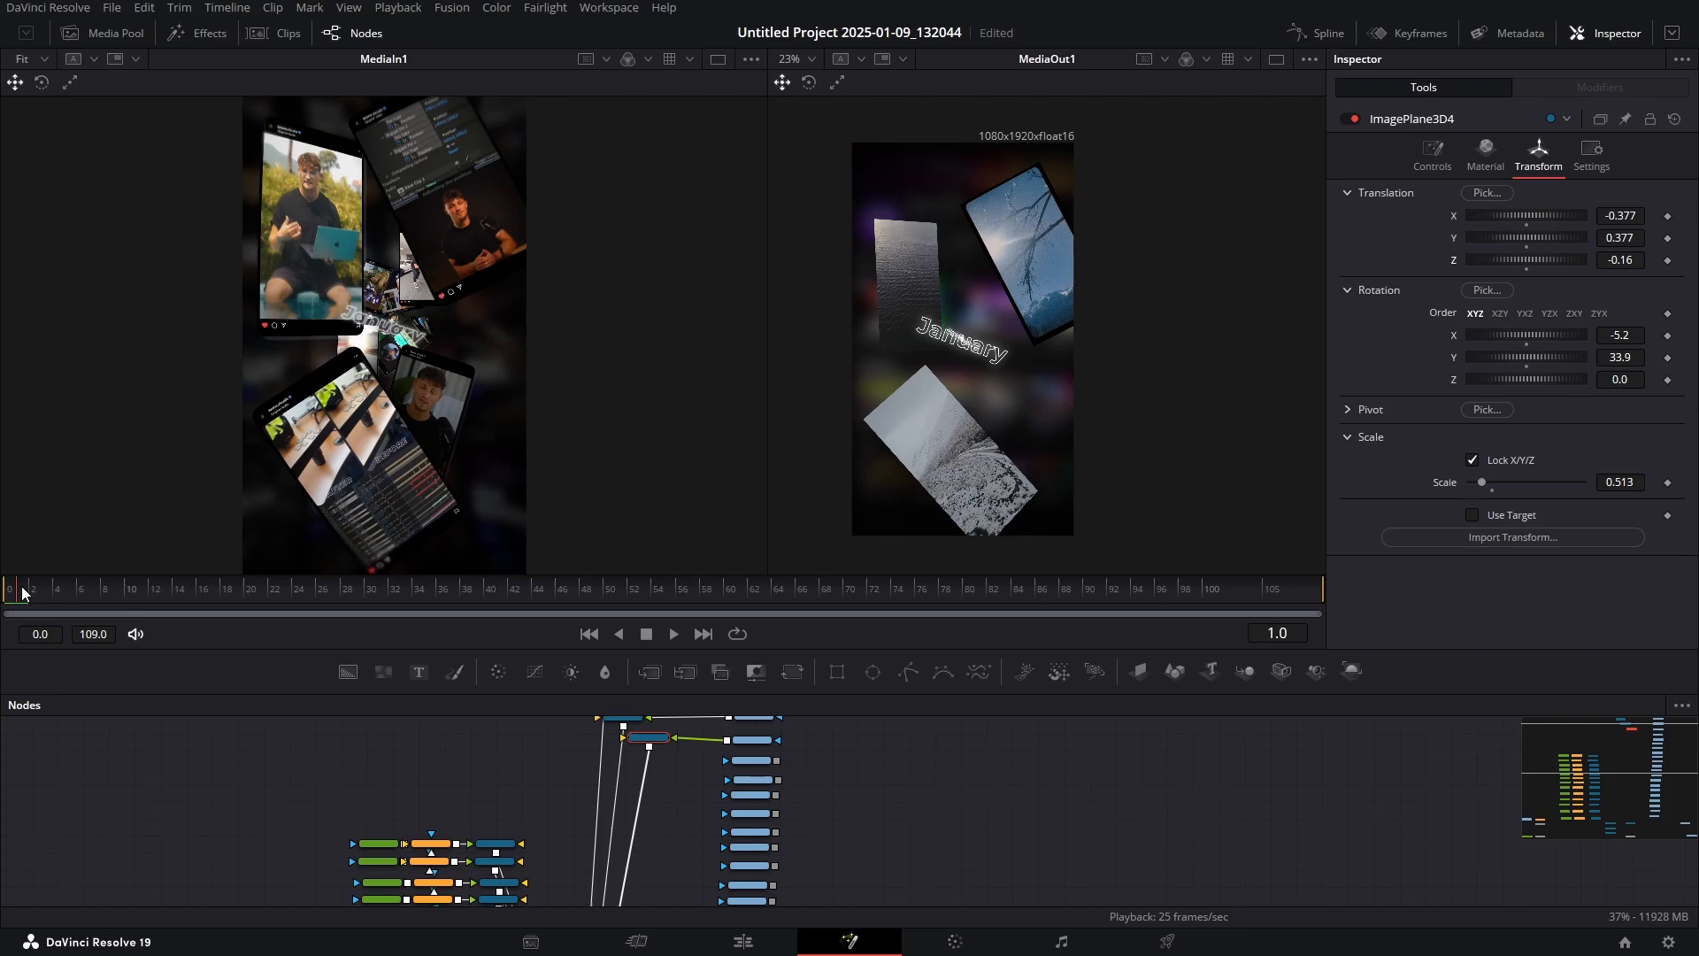
At frame 11, move ImagePlane3D4 to Z -1.28 and ImagePlane3D2 to about Z -0.034
left_click_drag(30, 585, 129, 616)
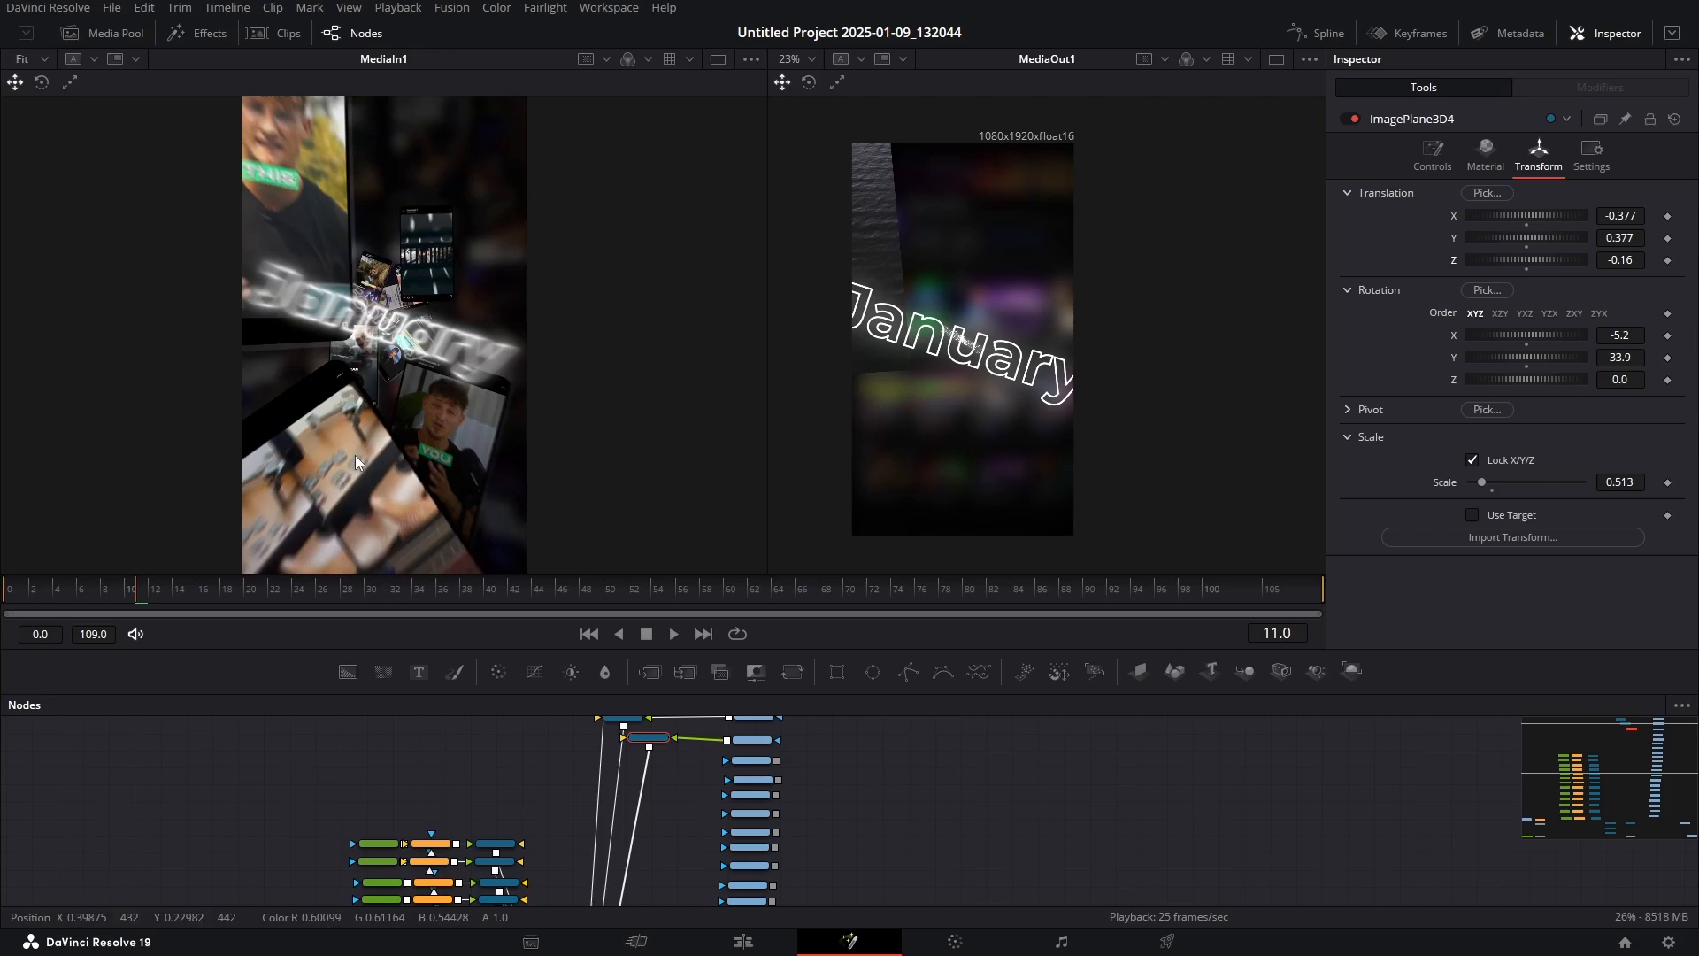
left_click_drag(485, 772, 468, 835)
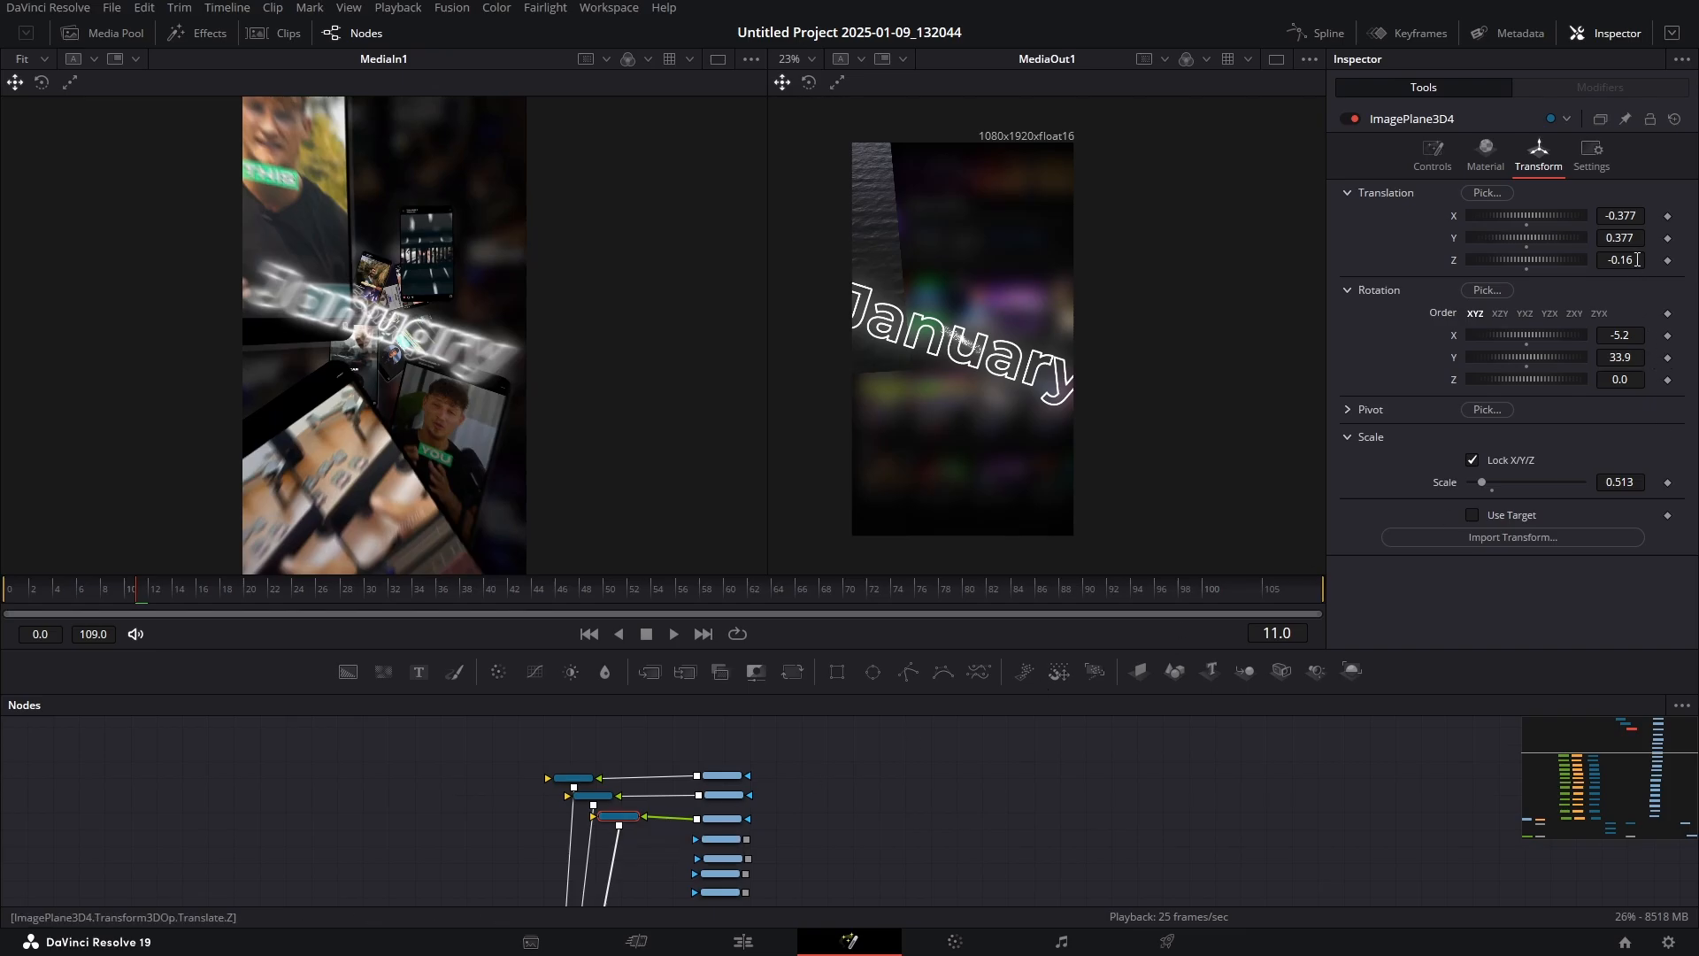
left_click_drag(1636, 260, 1514, 259)
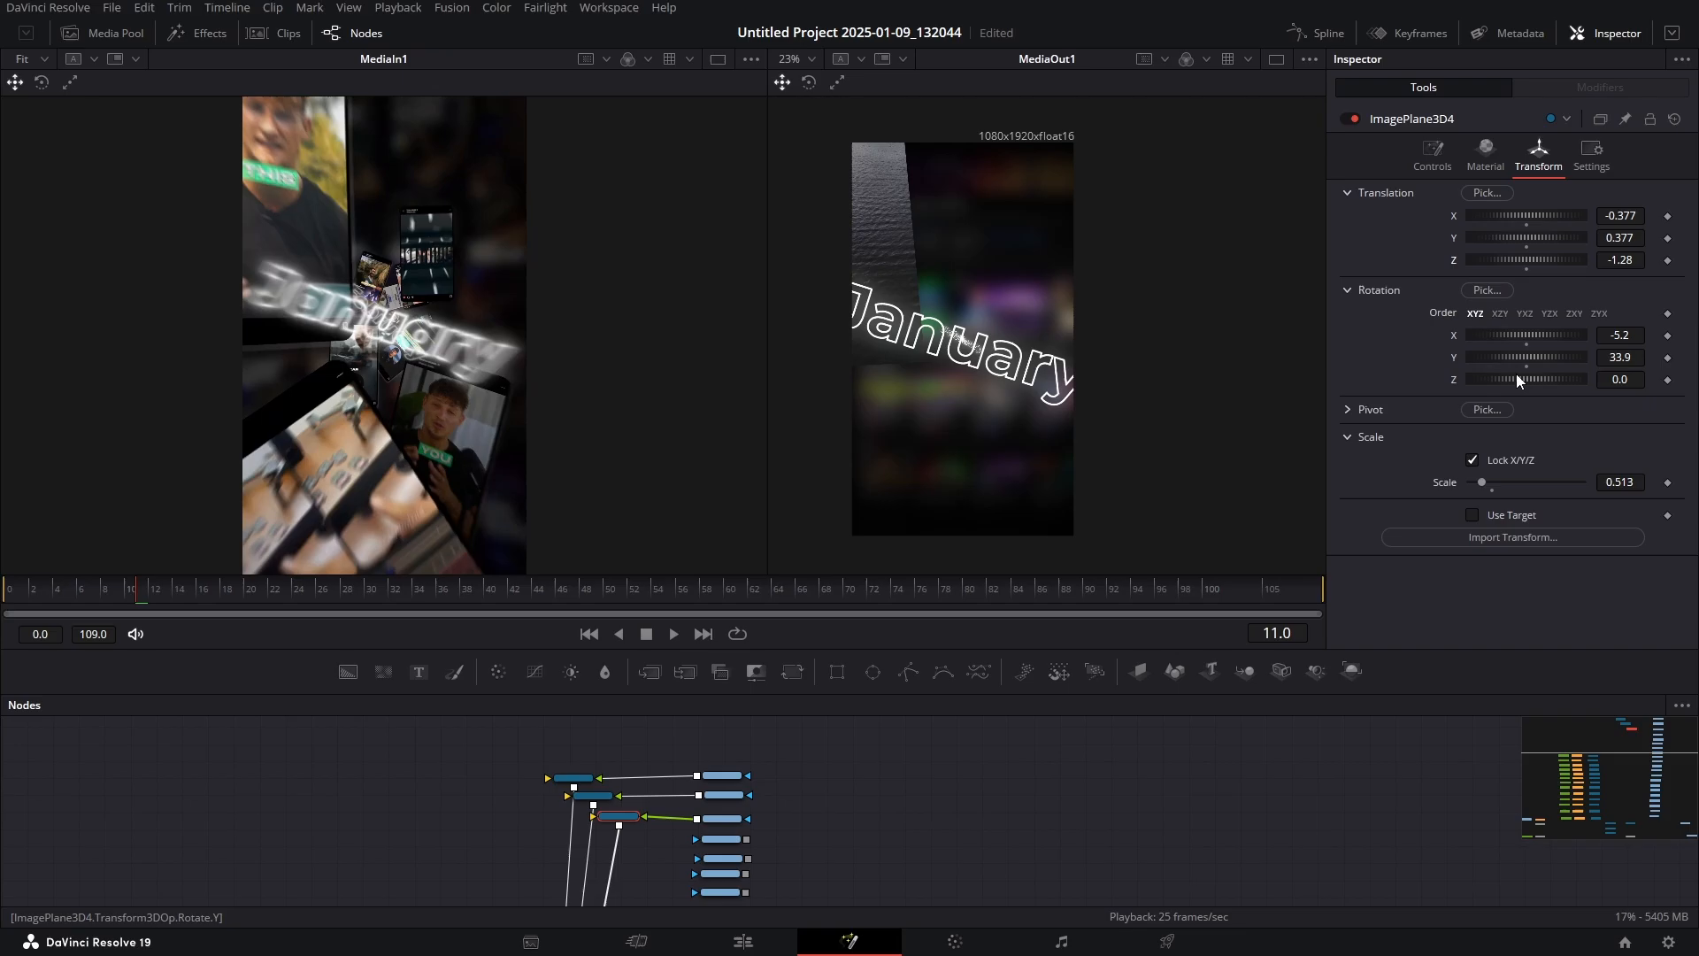
left_click(574, 777)
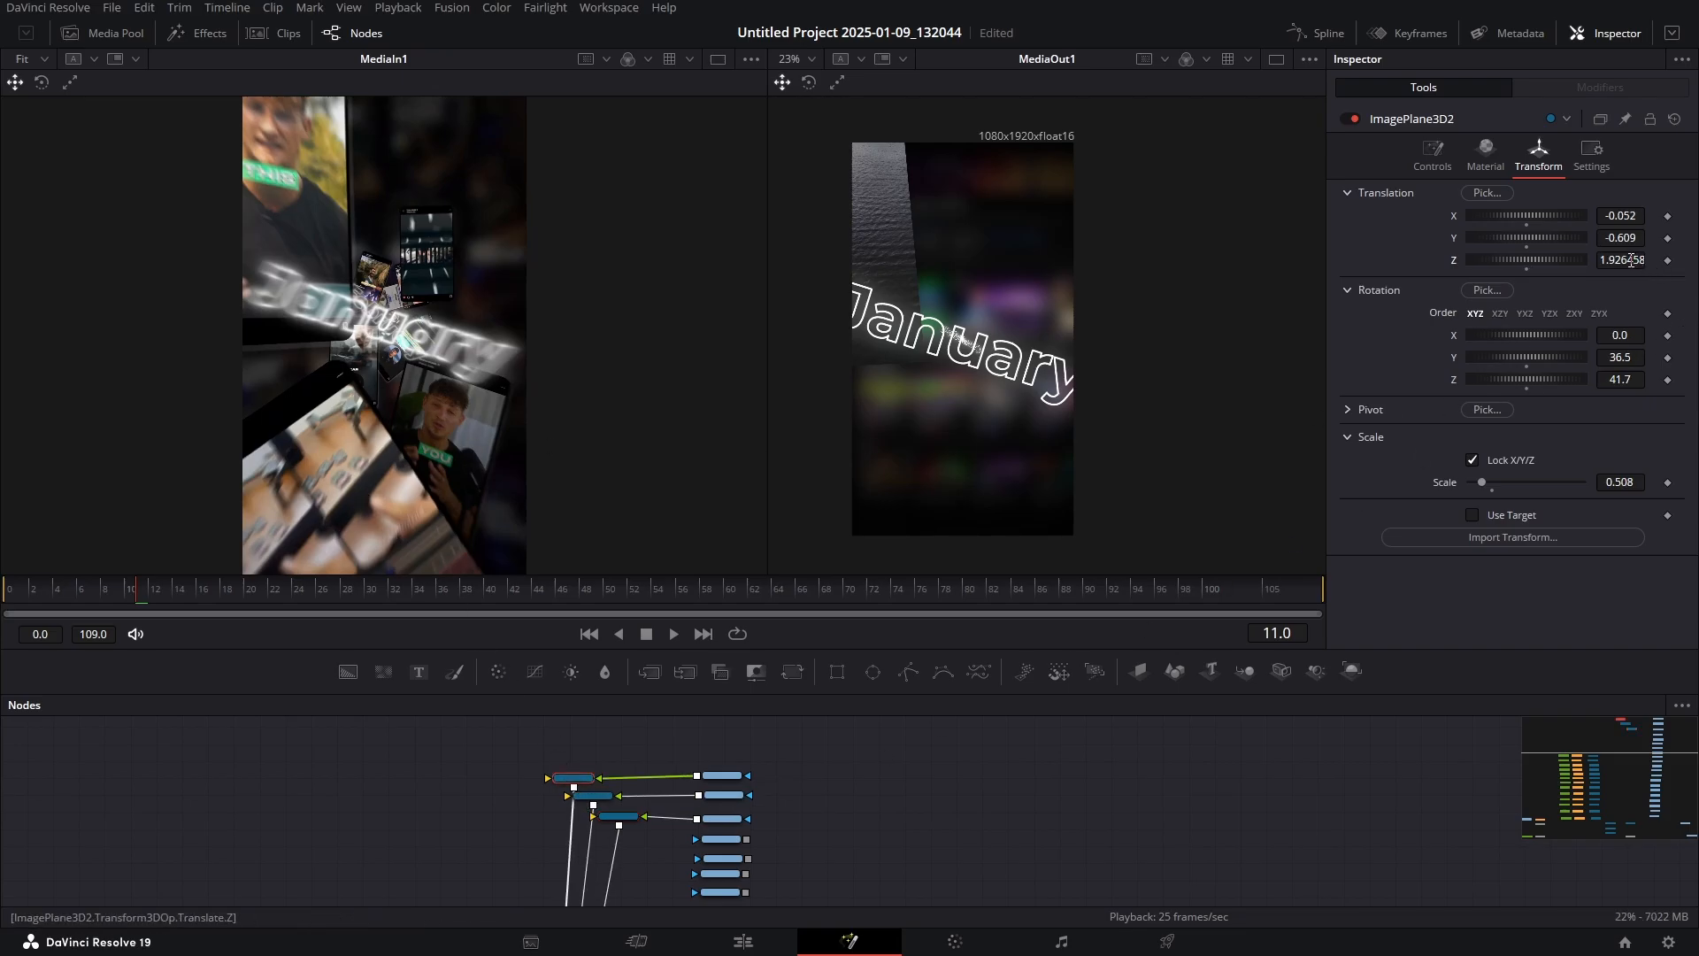
left_click_drag(1631, 259, 1577, 259)
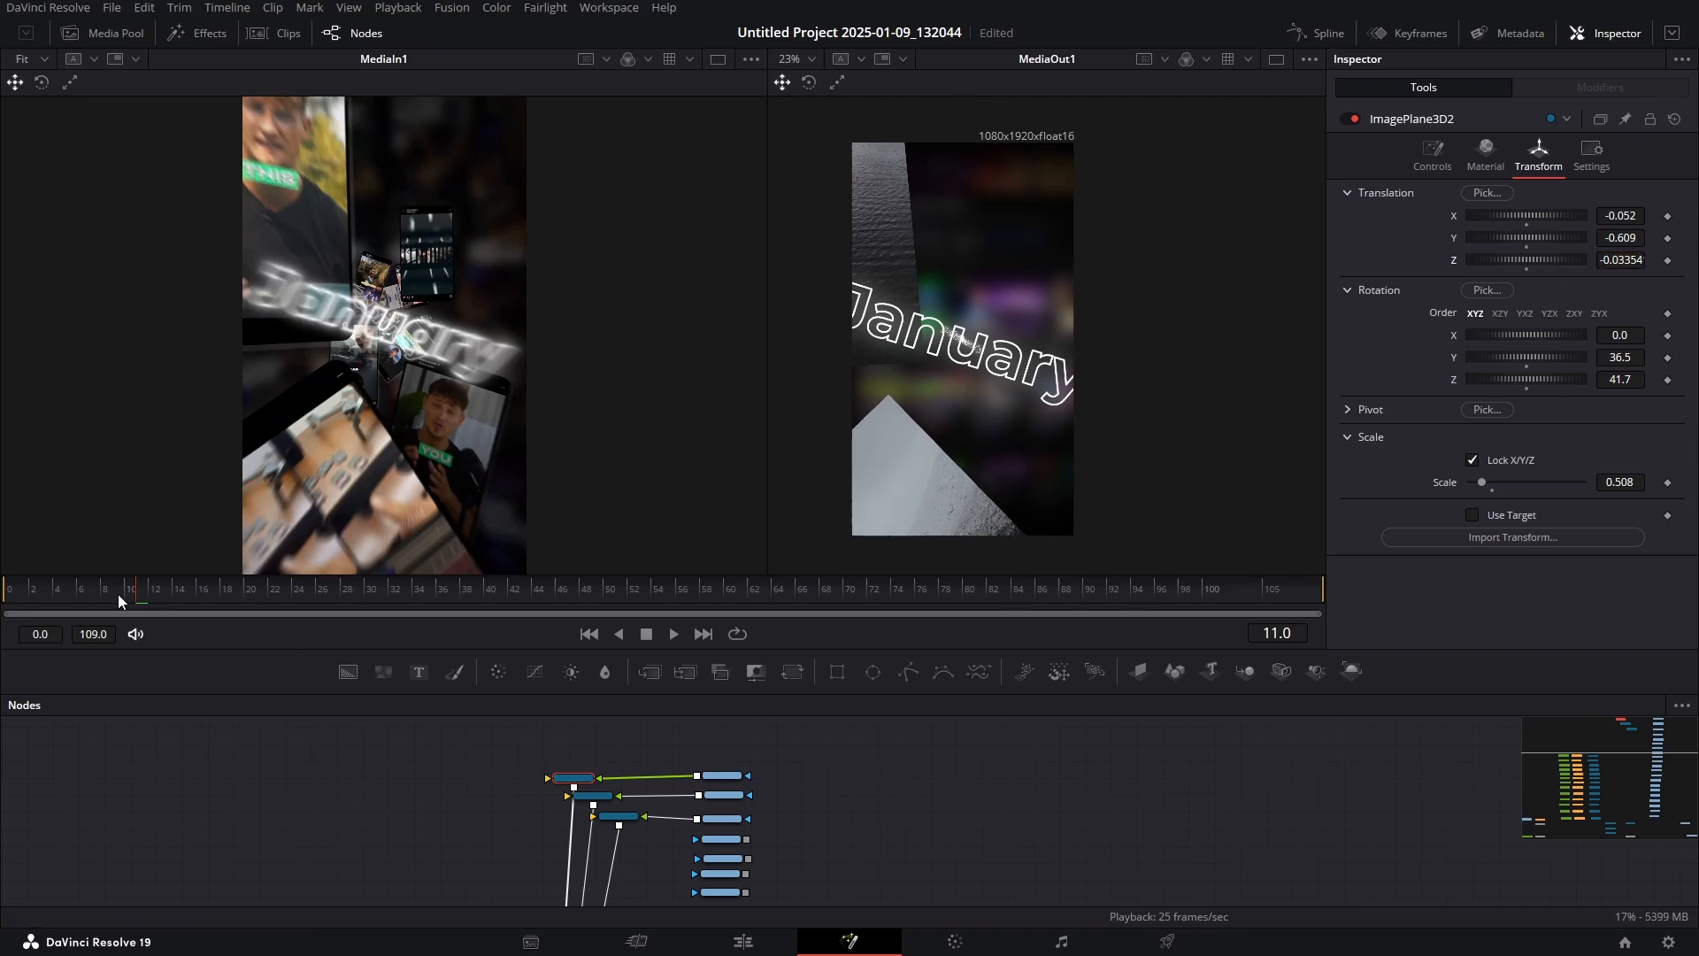
At frame 16, push ImagePlane3D2 deeper into the scene to about Z -4.524
left_click_drag(119, 593, 209, 591)
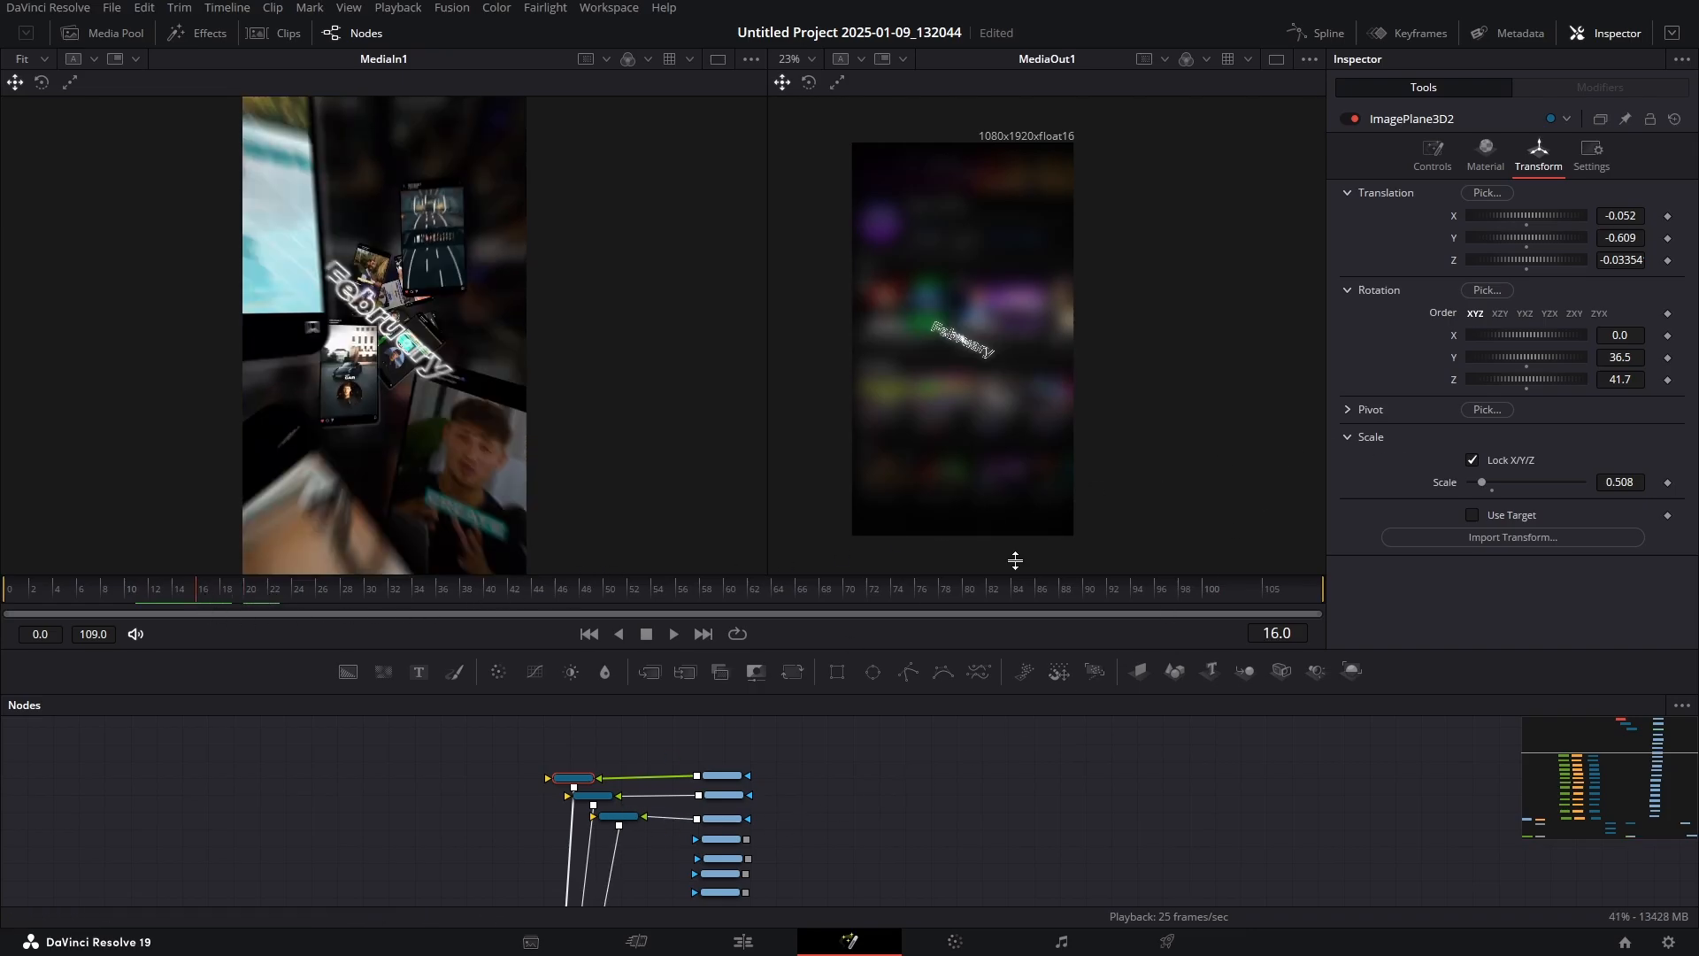
left_click(1622, 259)
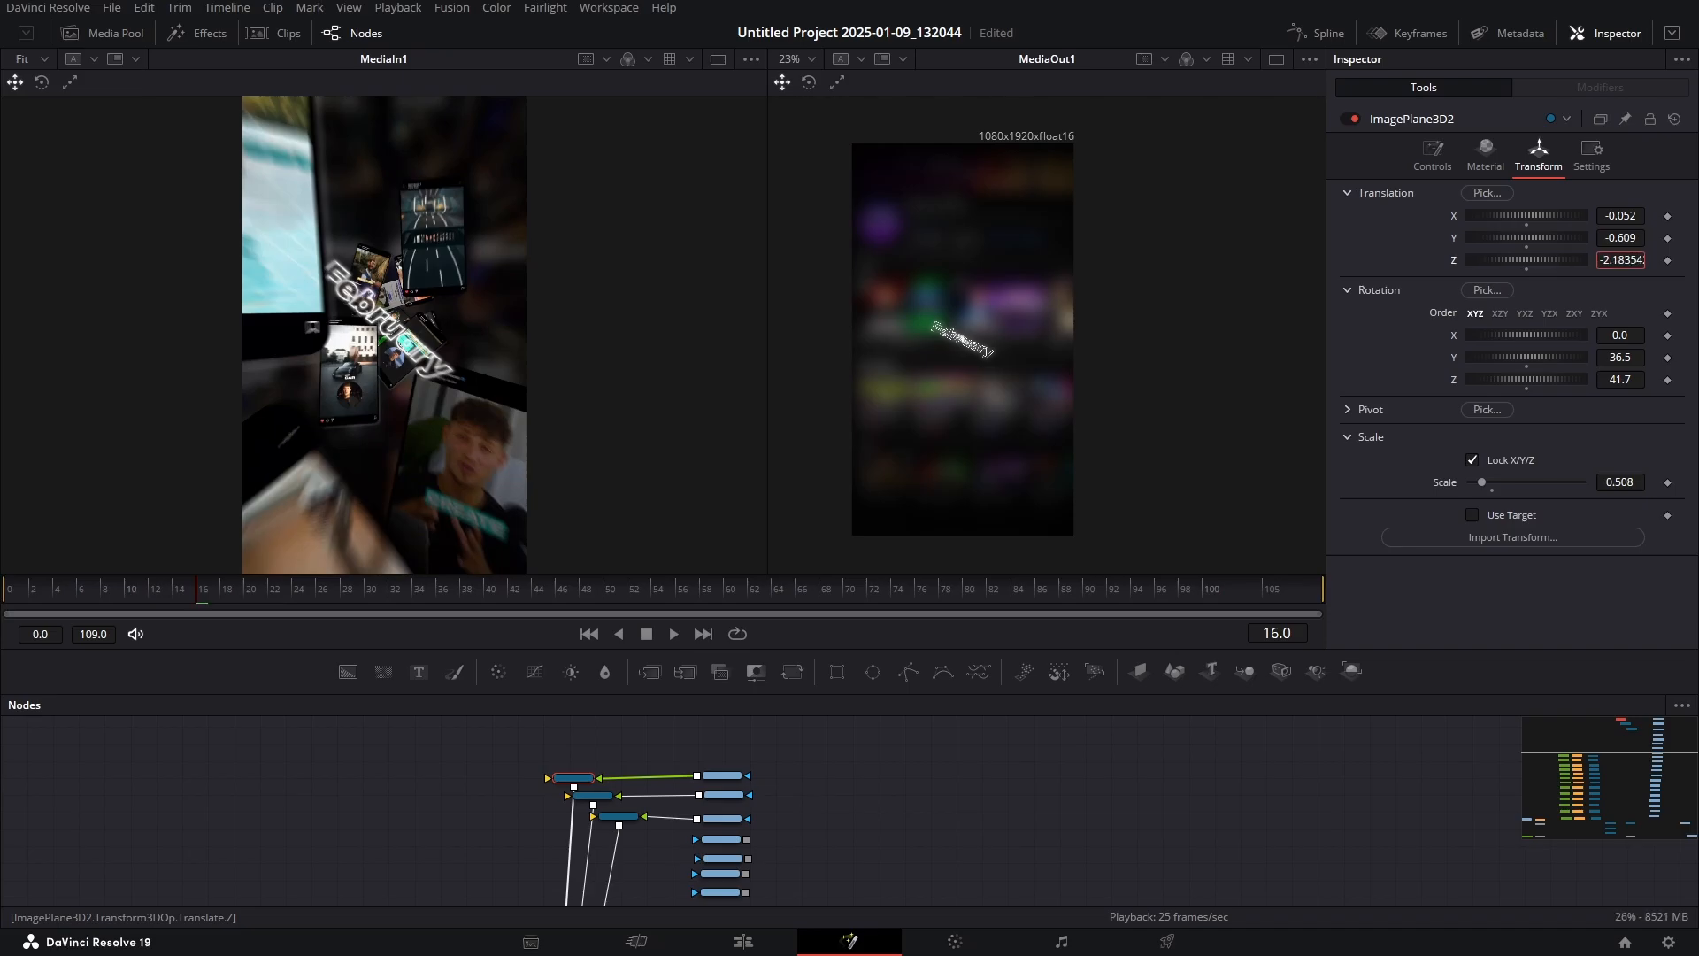
left_click_drag(1622, 259, 1527, 266)
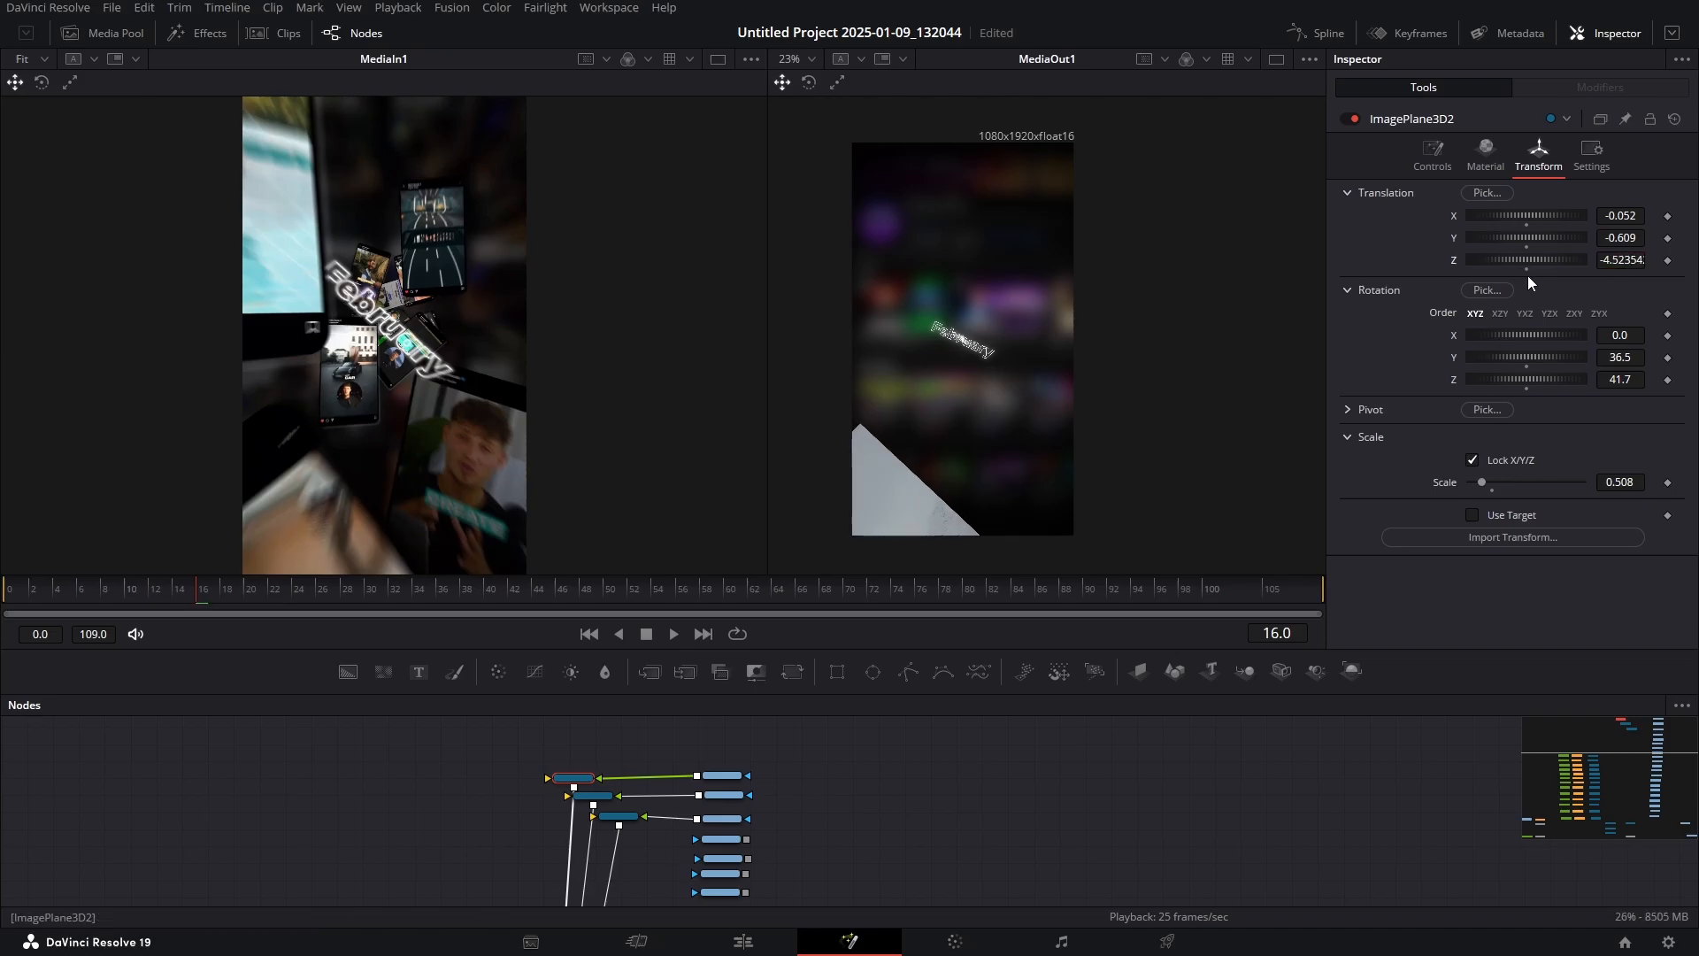
Move ImagePlane3D4 to Z -6.14 and enlarge its scale to 0.638
left_click(620, 817)
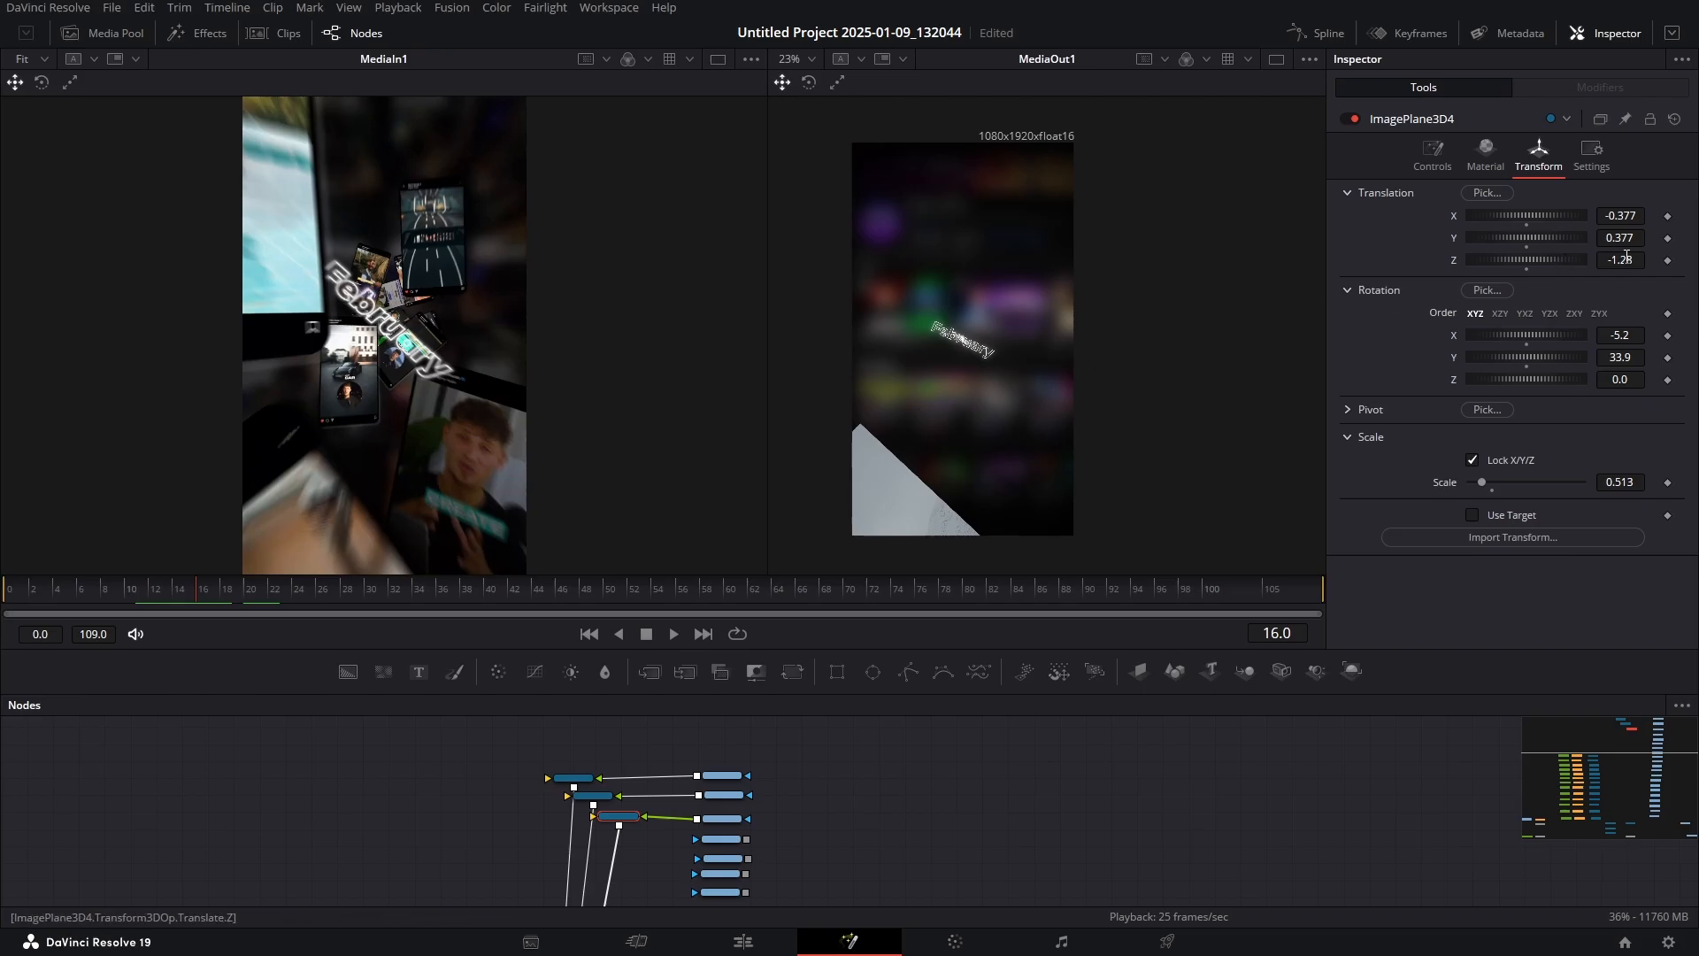
left_click_drag(1631, 263, 1488, 264)
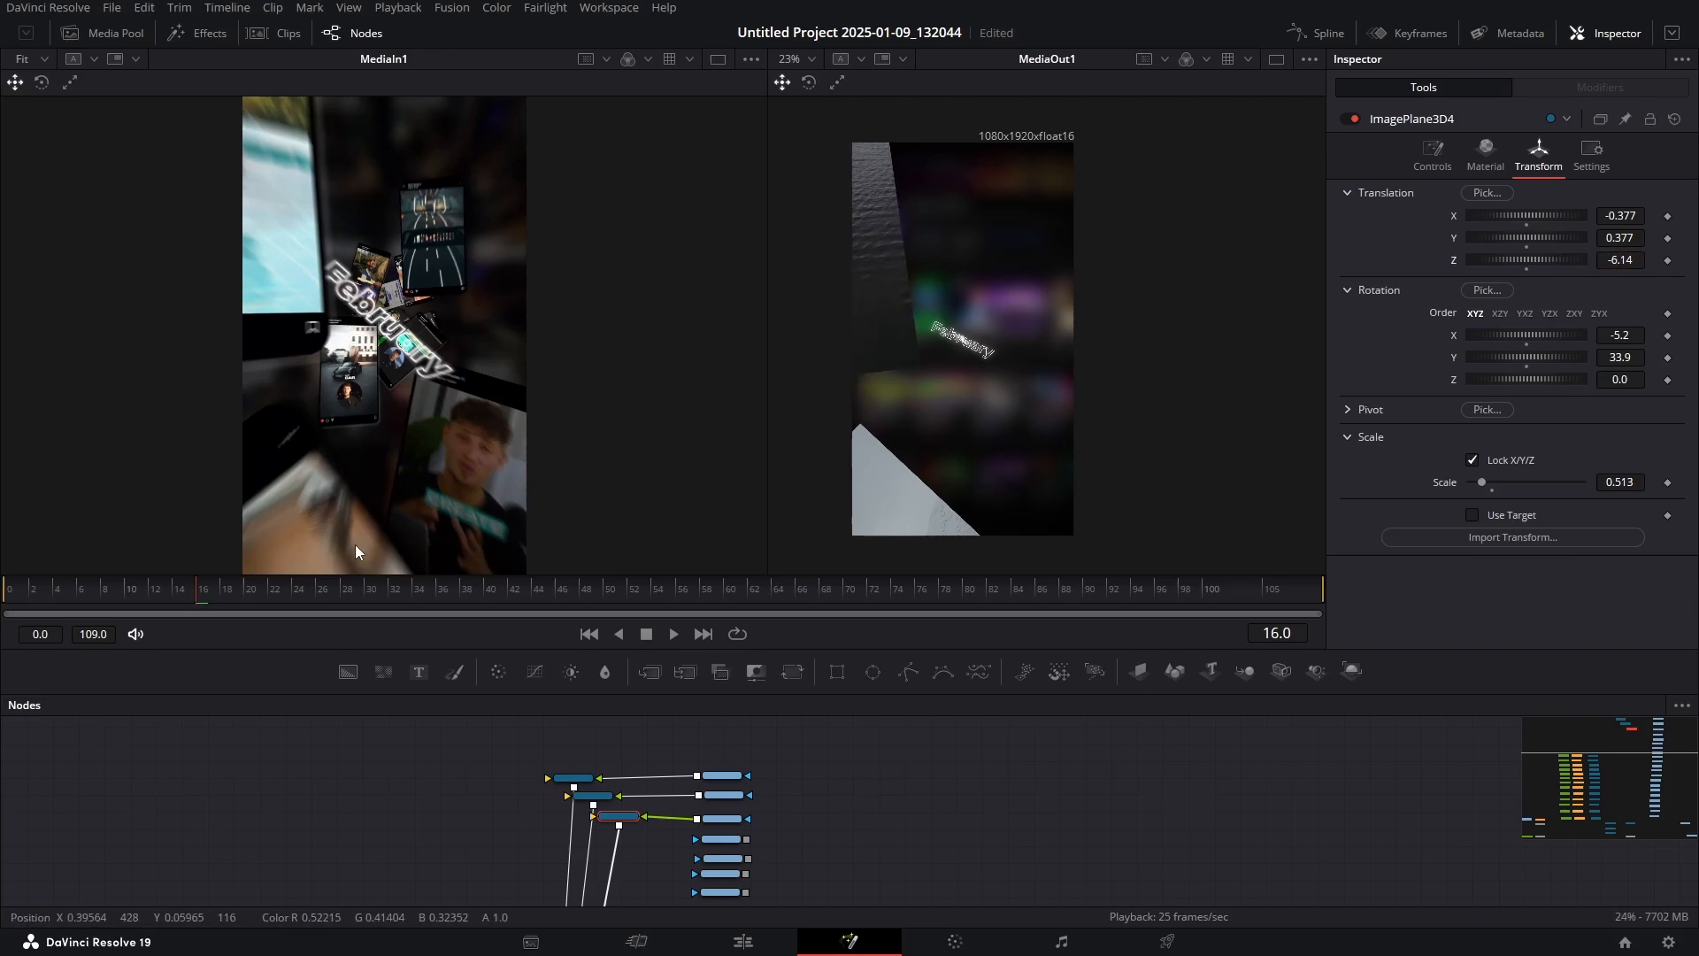
left_click_drag(1619, 489, 1660, 488)
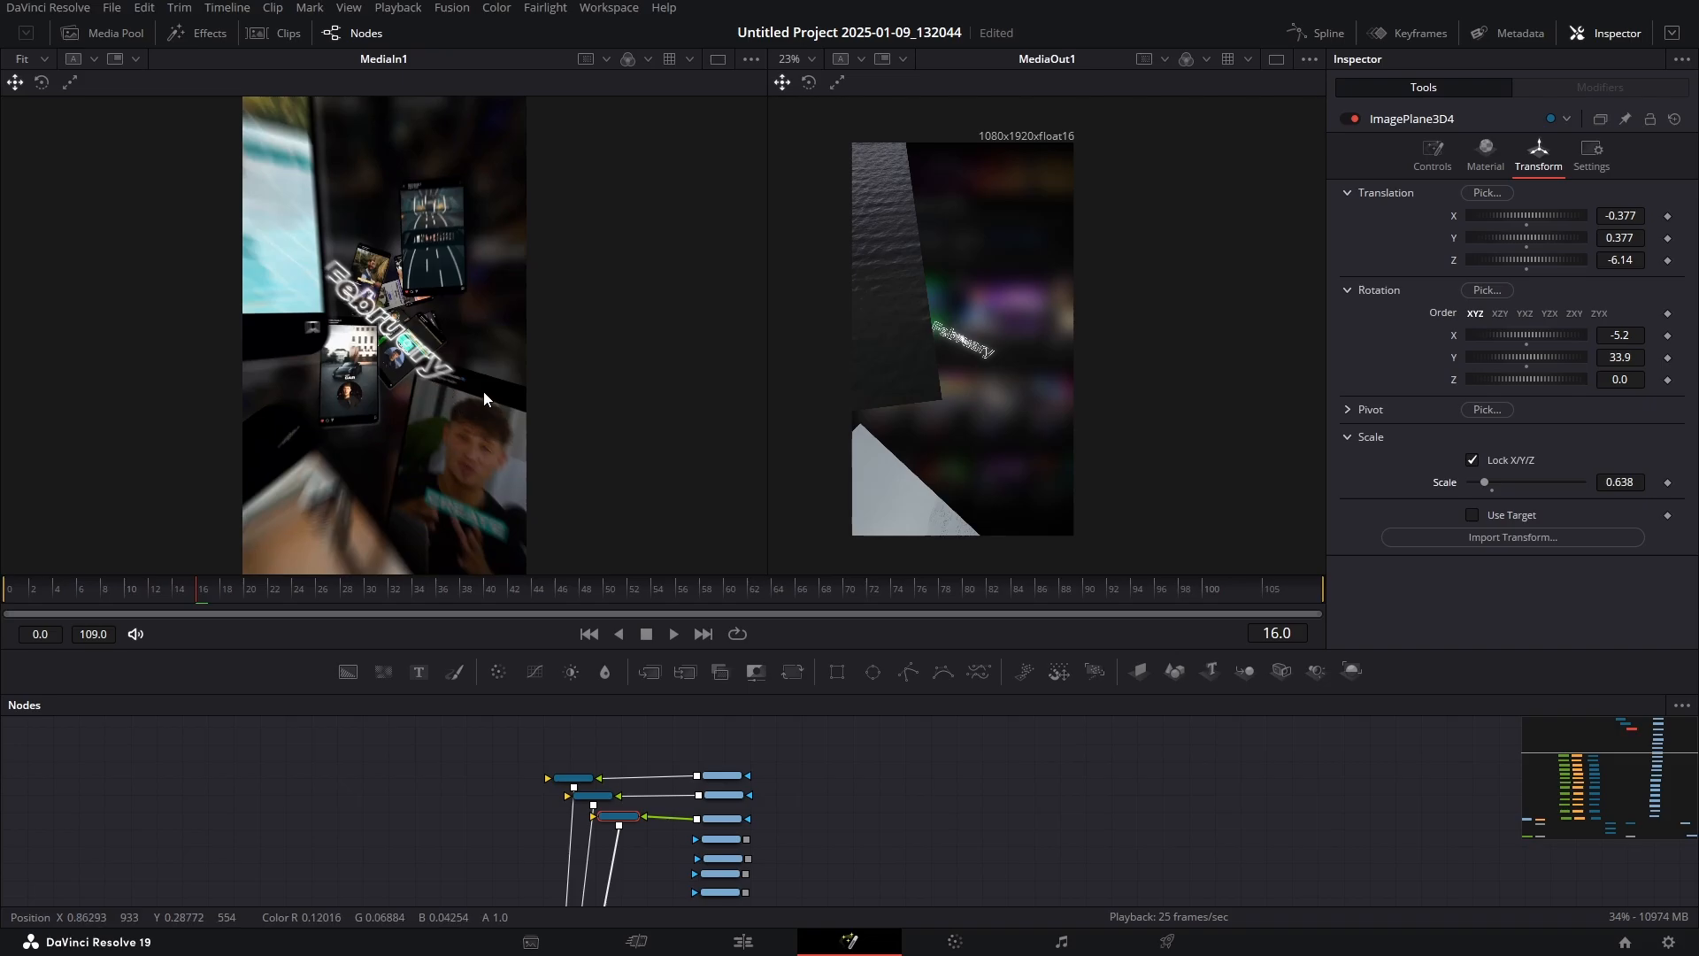
Attach an Image Plane 3D node to the fourth clip and connect it to Merge3D1
scroll(789, 832, "down", 2)
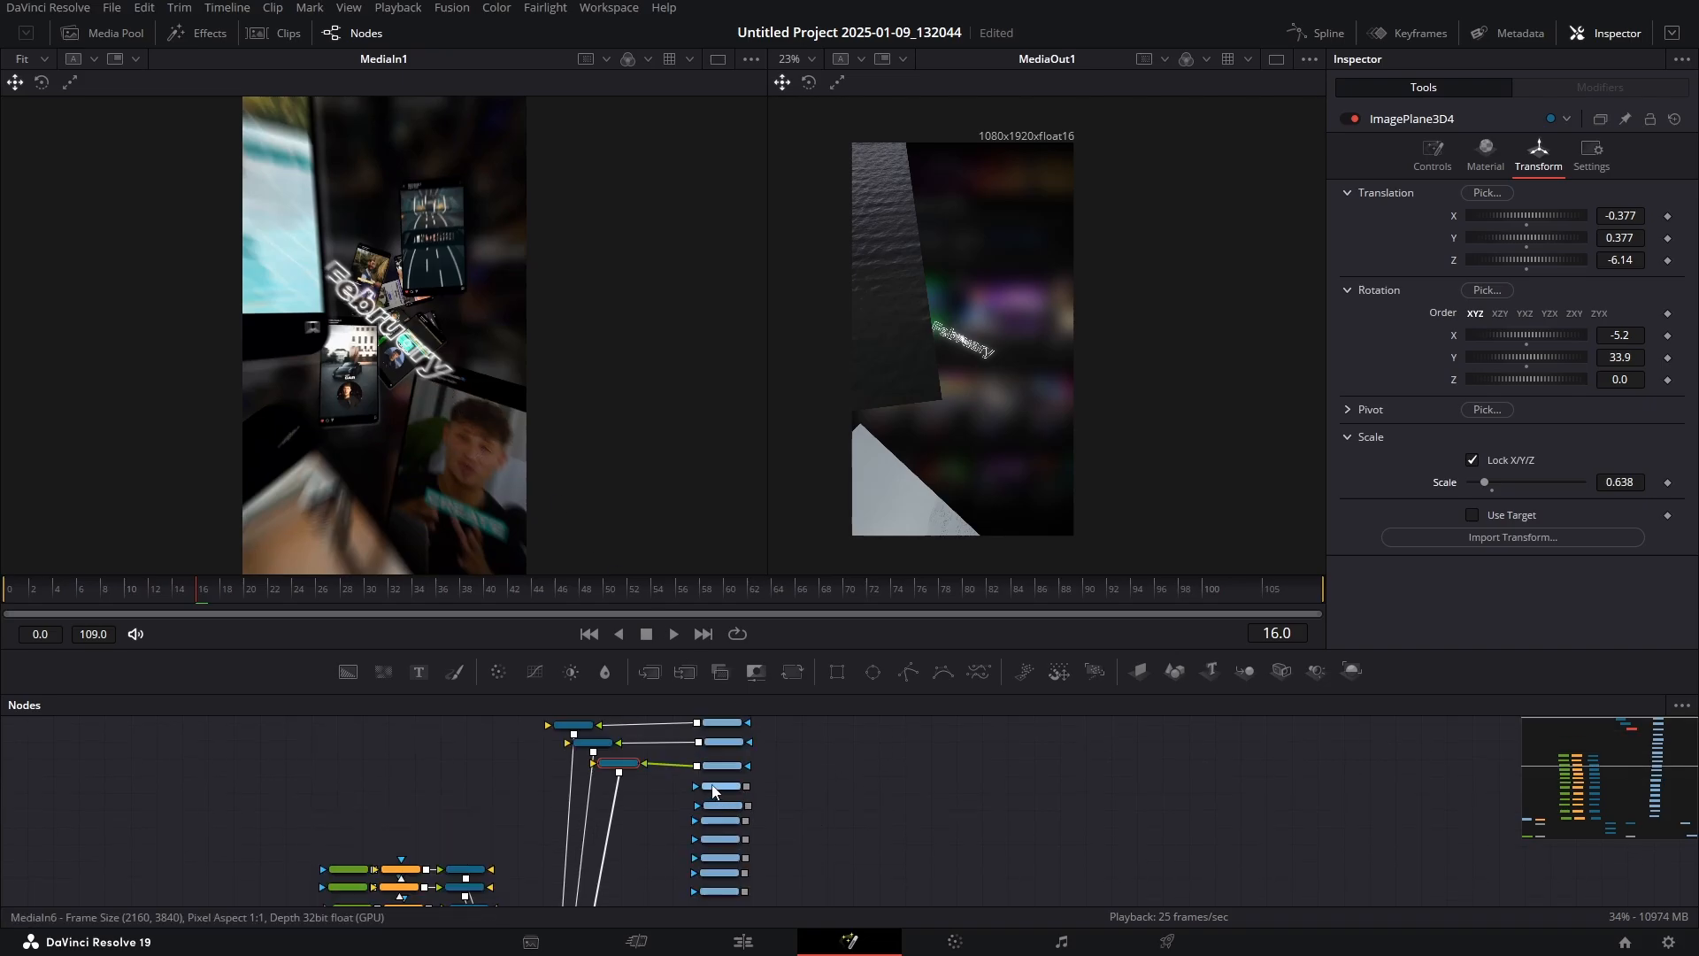
left_click(708, 787)
left_click_drag(1139, 671, 598, 902)
scroll(652, 779, "down", 4)
scroll(654, 745, "down", 3)
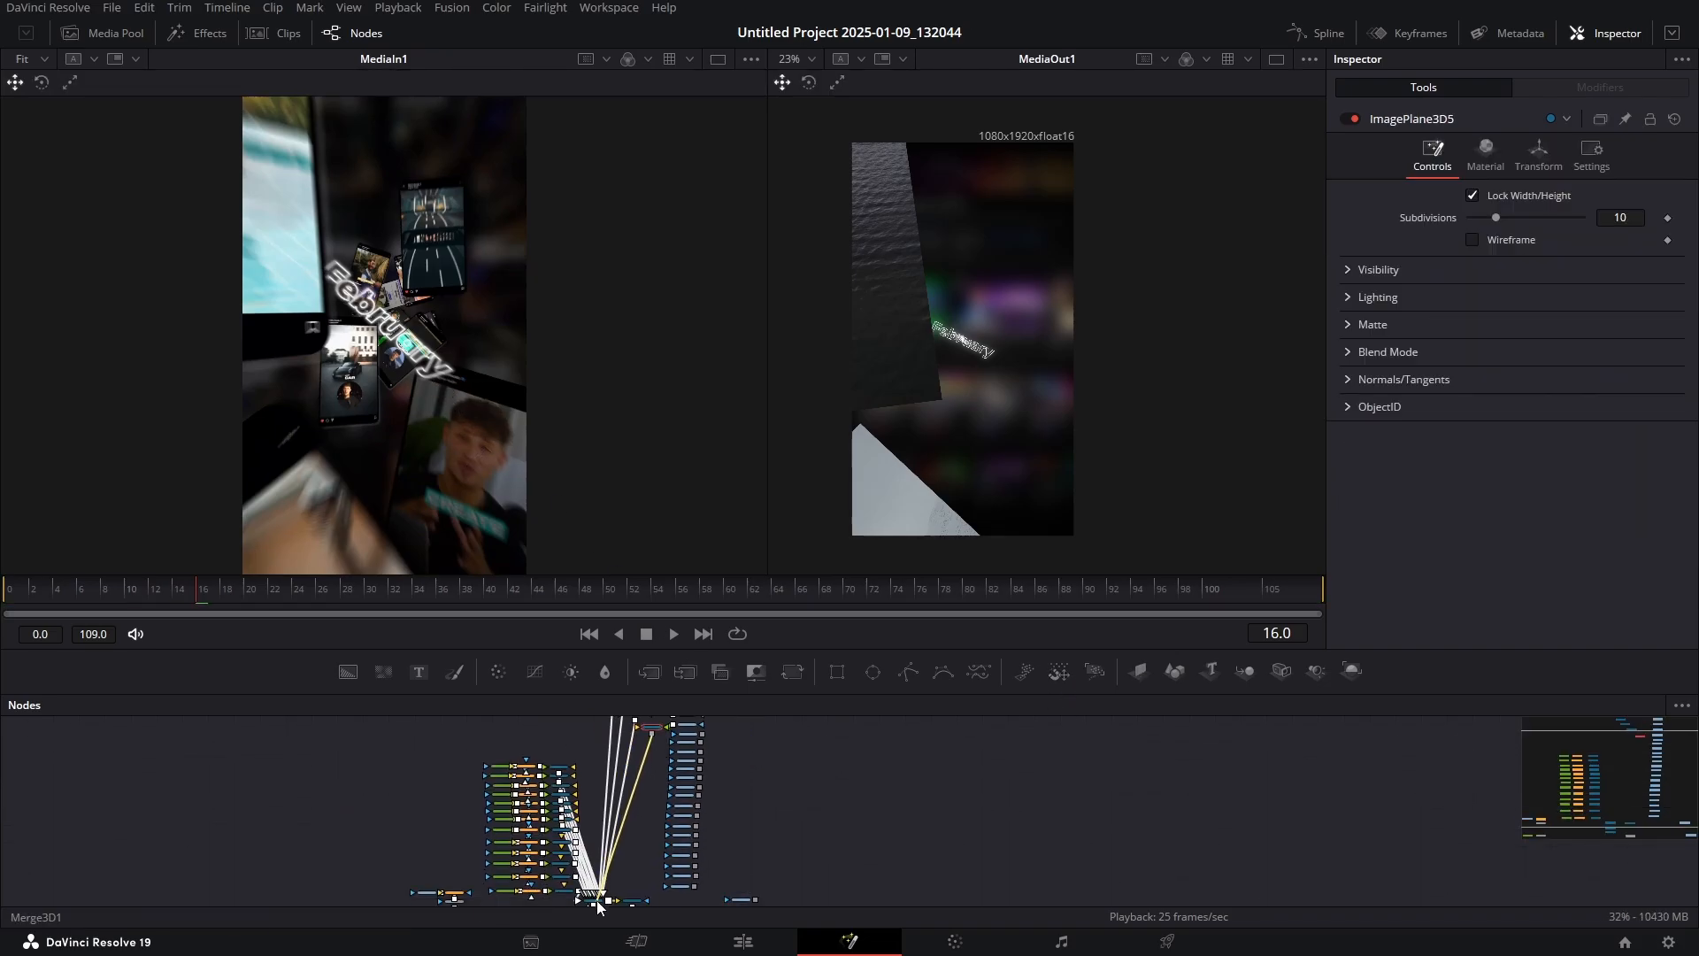
Transform ImagePlane3D5 to X 0.348, Y -1.13, Z -10.45, with X rotation -10.4 and Y rotation -34.0
left_click(1539, 155)
left_click_drag(1619, 259, 1471, 259)
left_click_drag(1535, 336, 1541, 359)
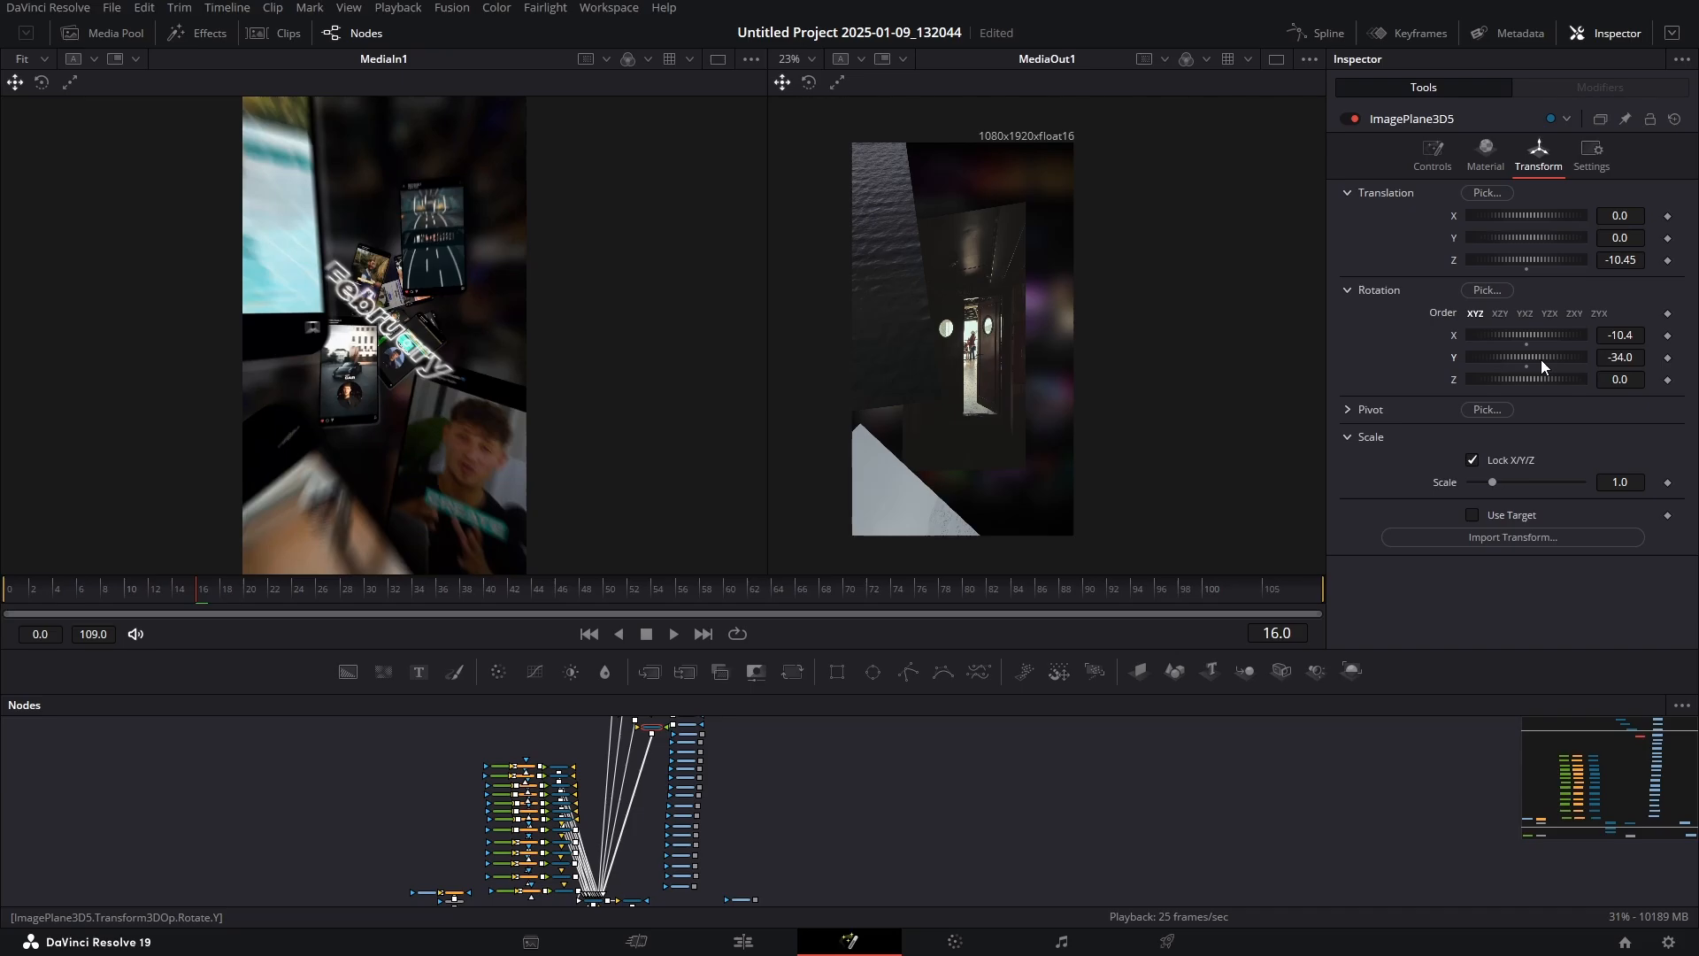
left_click_drag(1520, 210, 1542, 258)
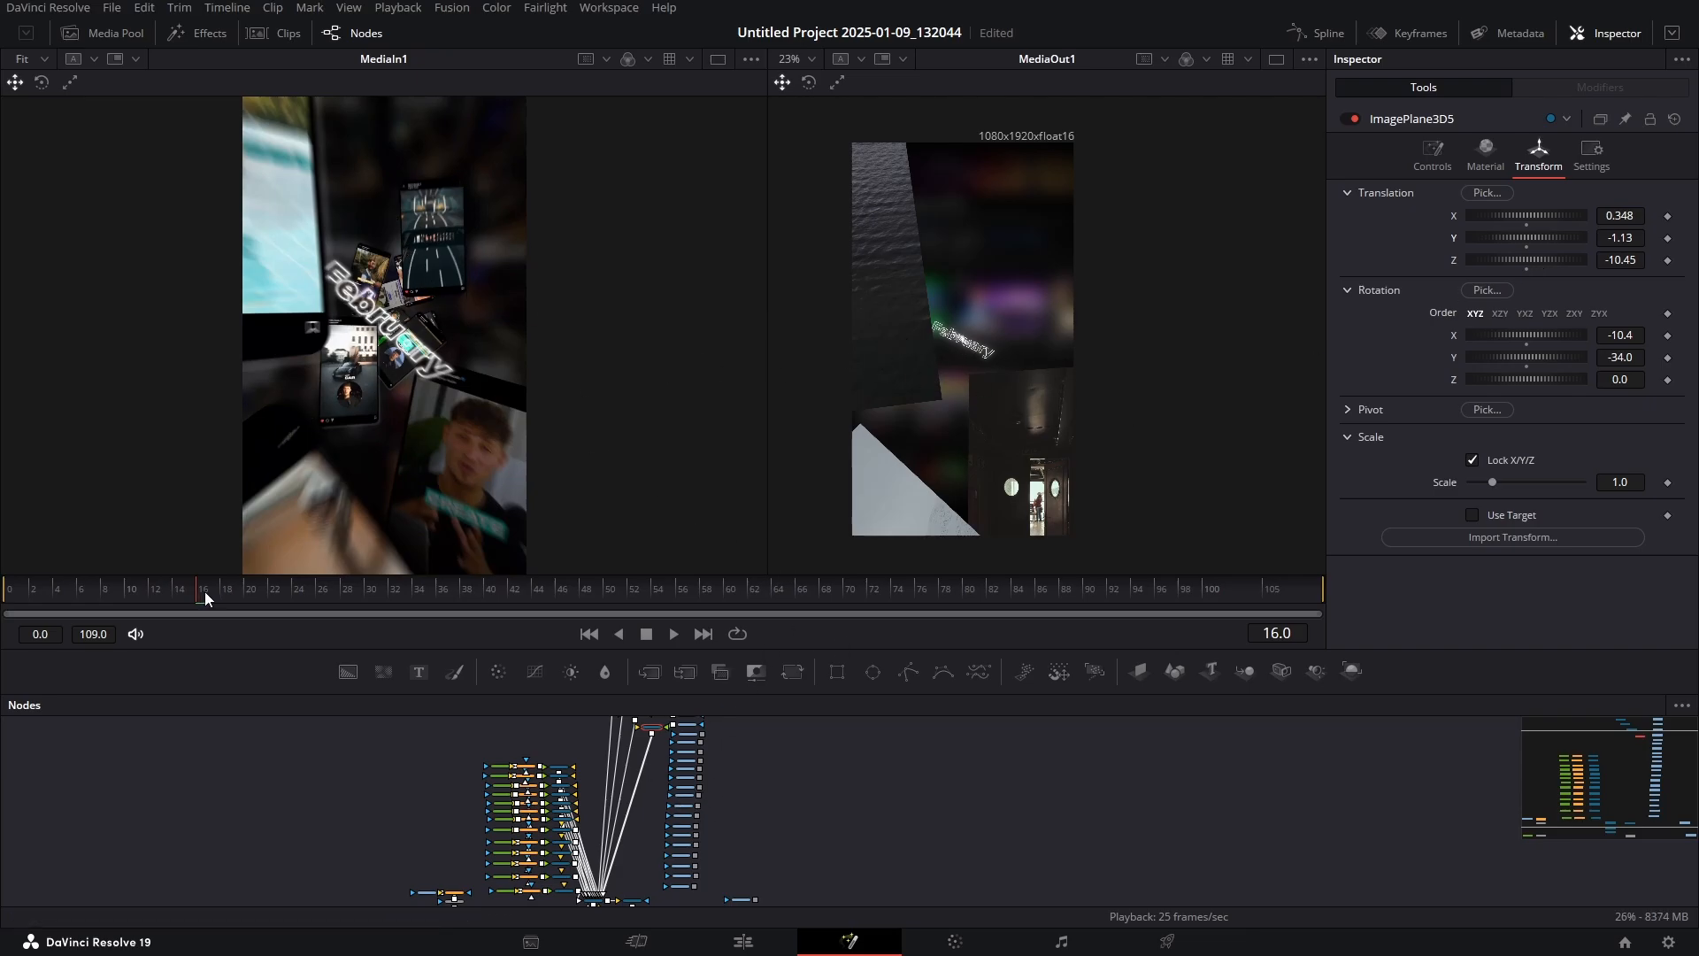
At frame 27, attach an Image Plane 3D node to the fifth clip, connect it to Merge3D1 and open its transform settings
left_click_drag(214, 592, 370, 566)
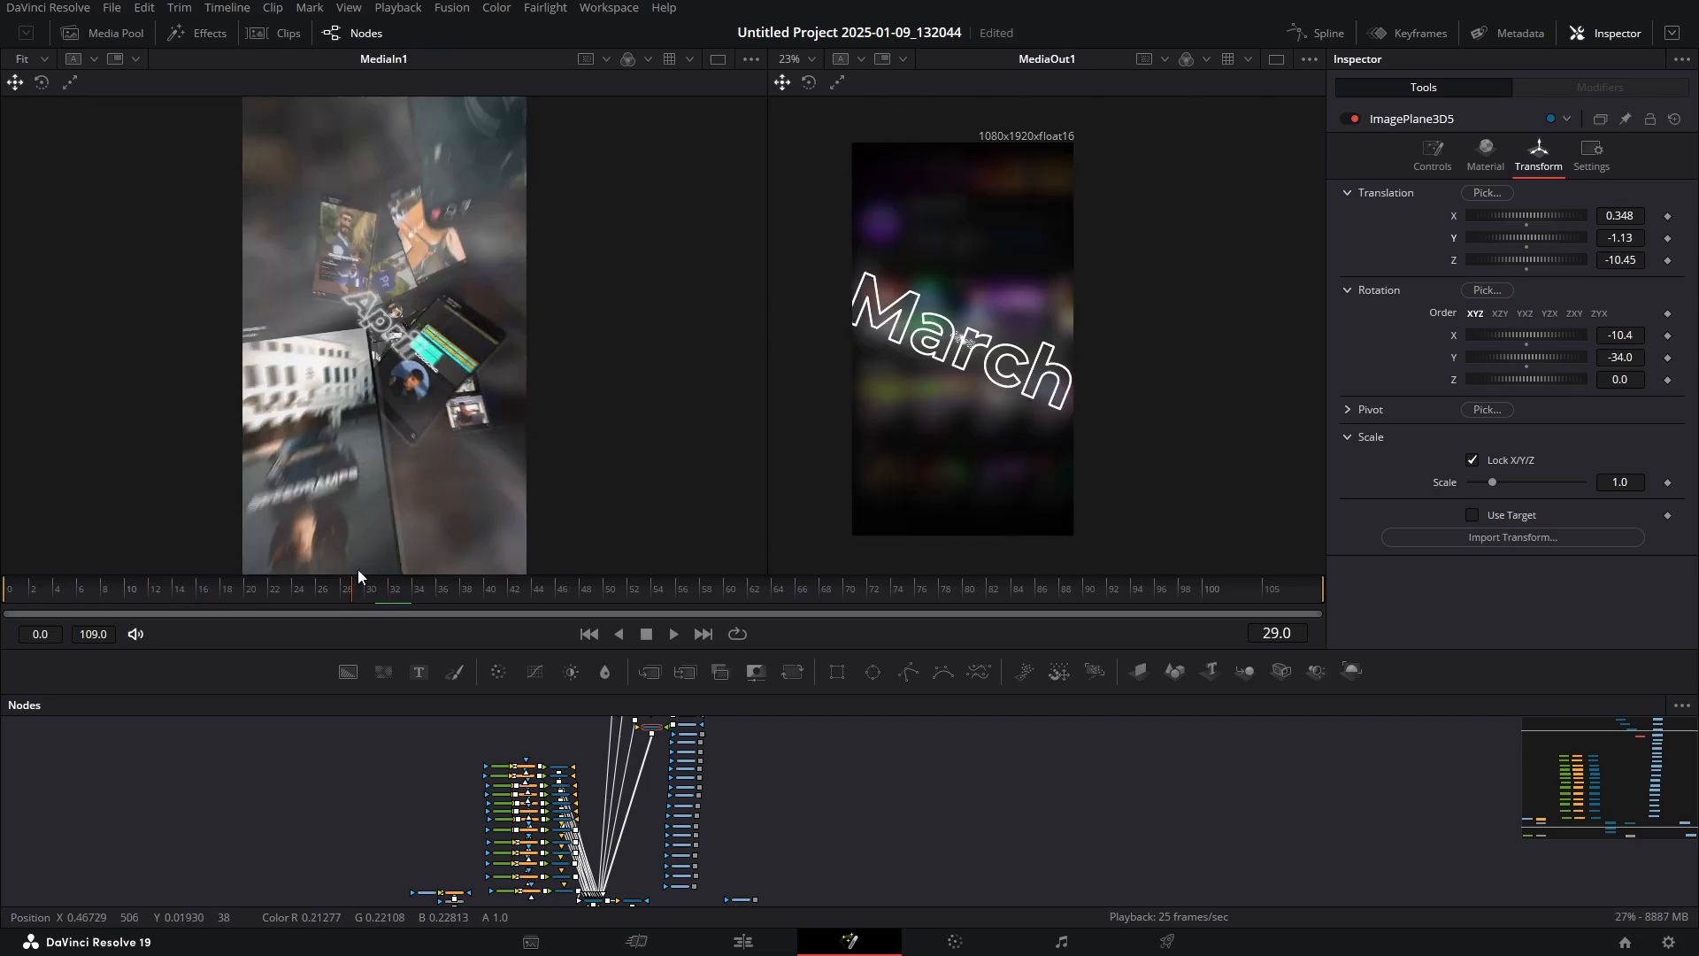
left_click_drag(358, 570, 350, 571)
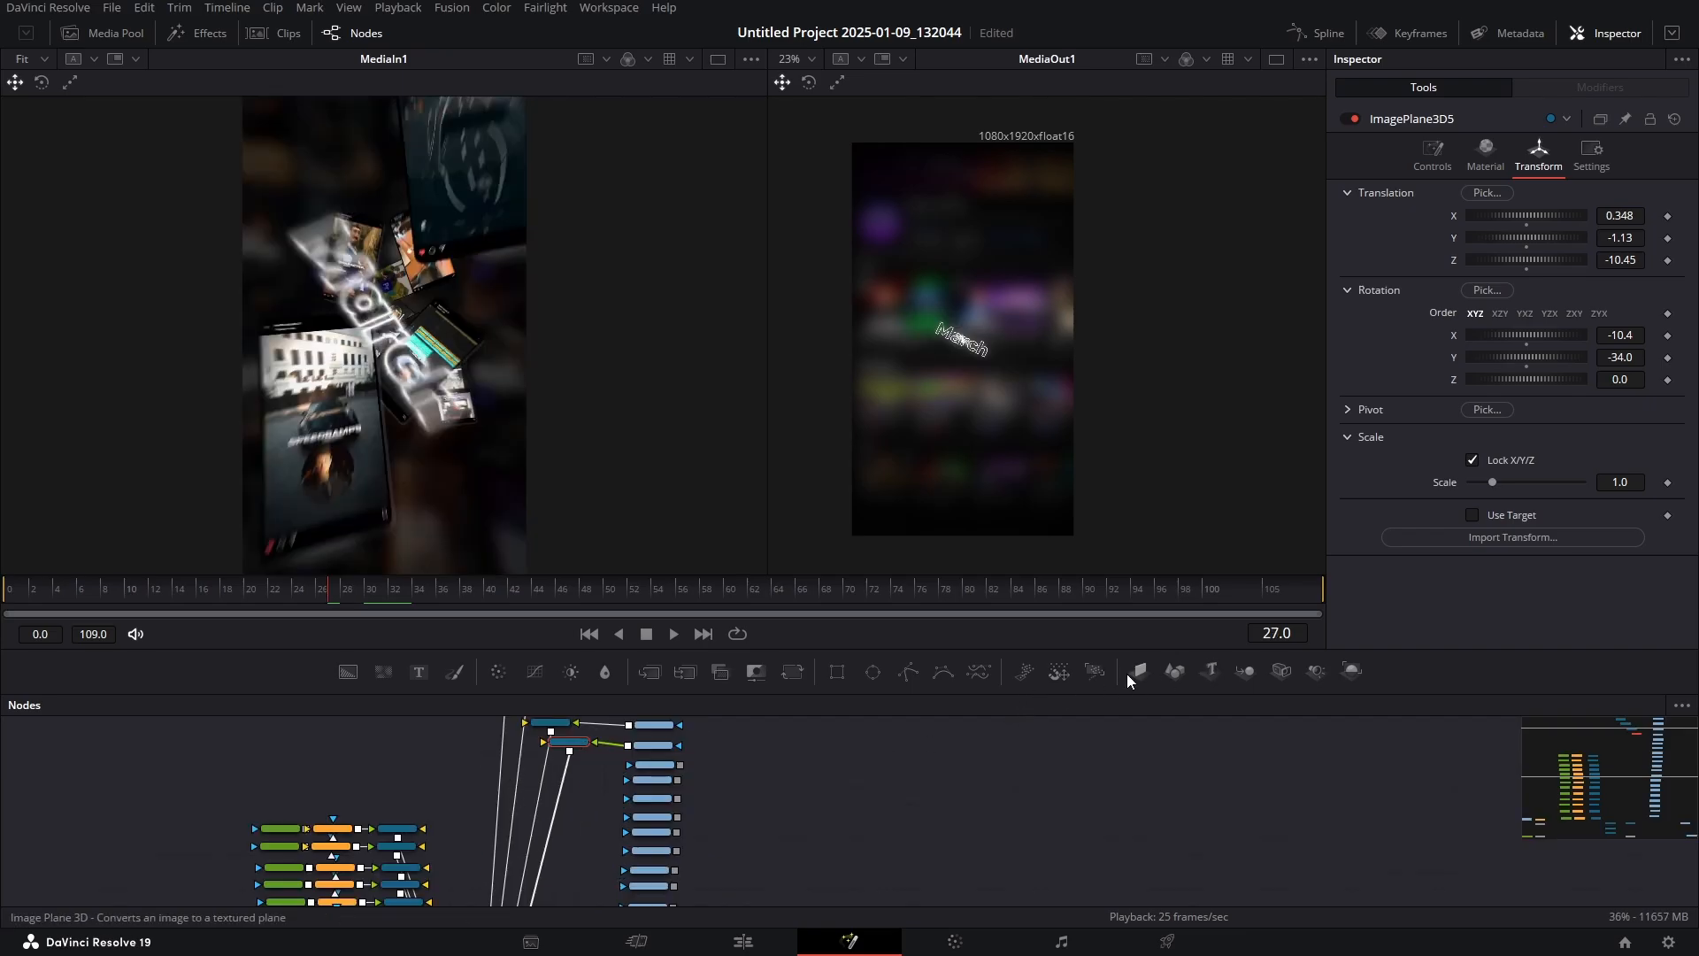
left_click_drag(1133, 672, 704, 750)
left_click_drag(595, 772, 470, 883)
scroll(585, 839, "down", 3)
scroll(554, 836, "down", 2)
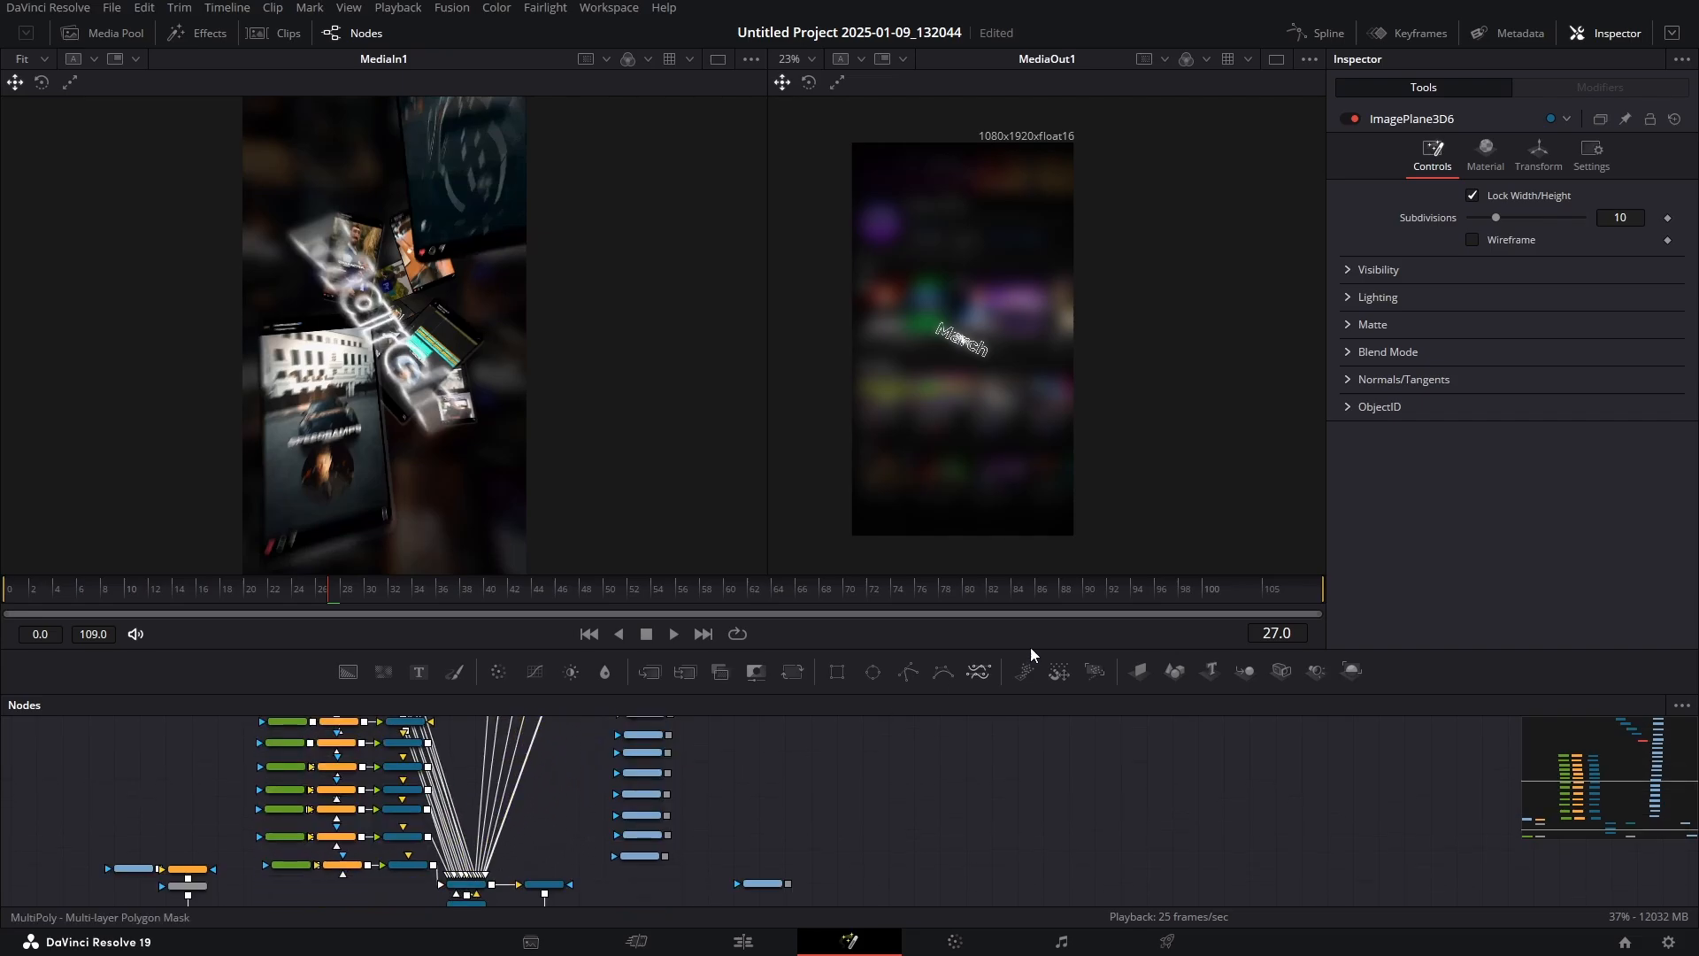
left_click(1539, 158)
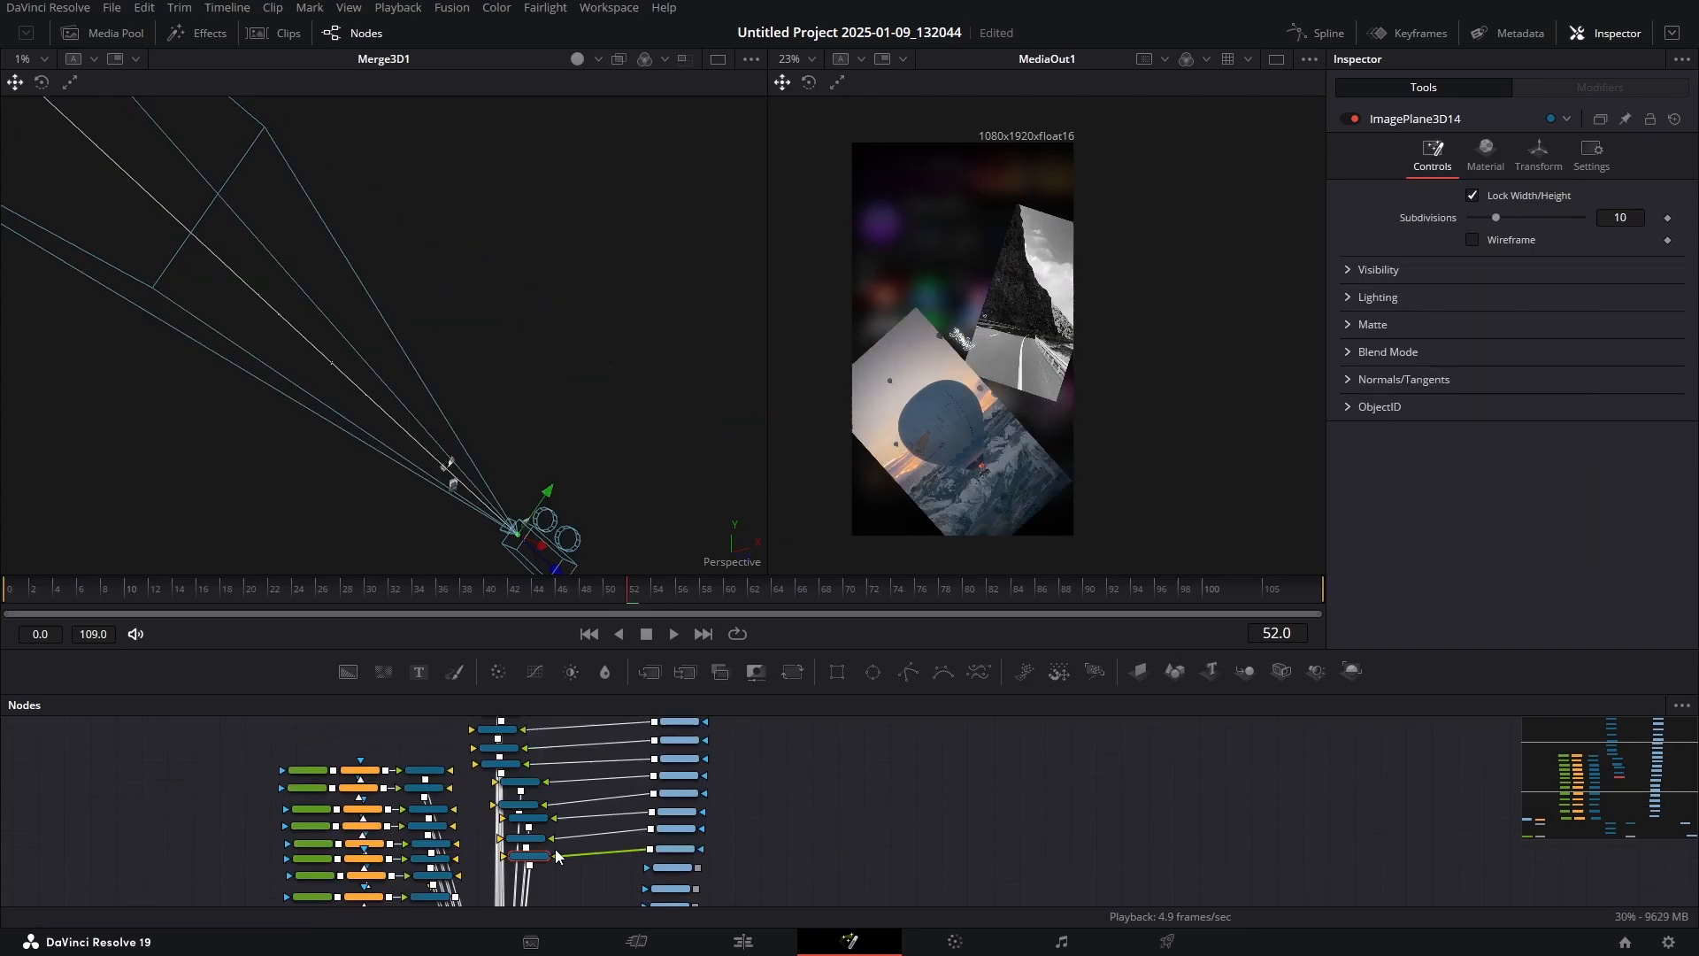
left_click(1108, 936)
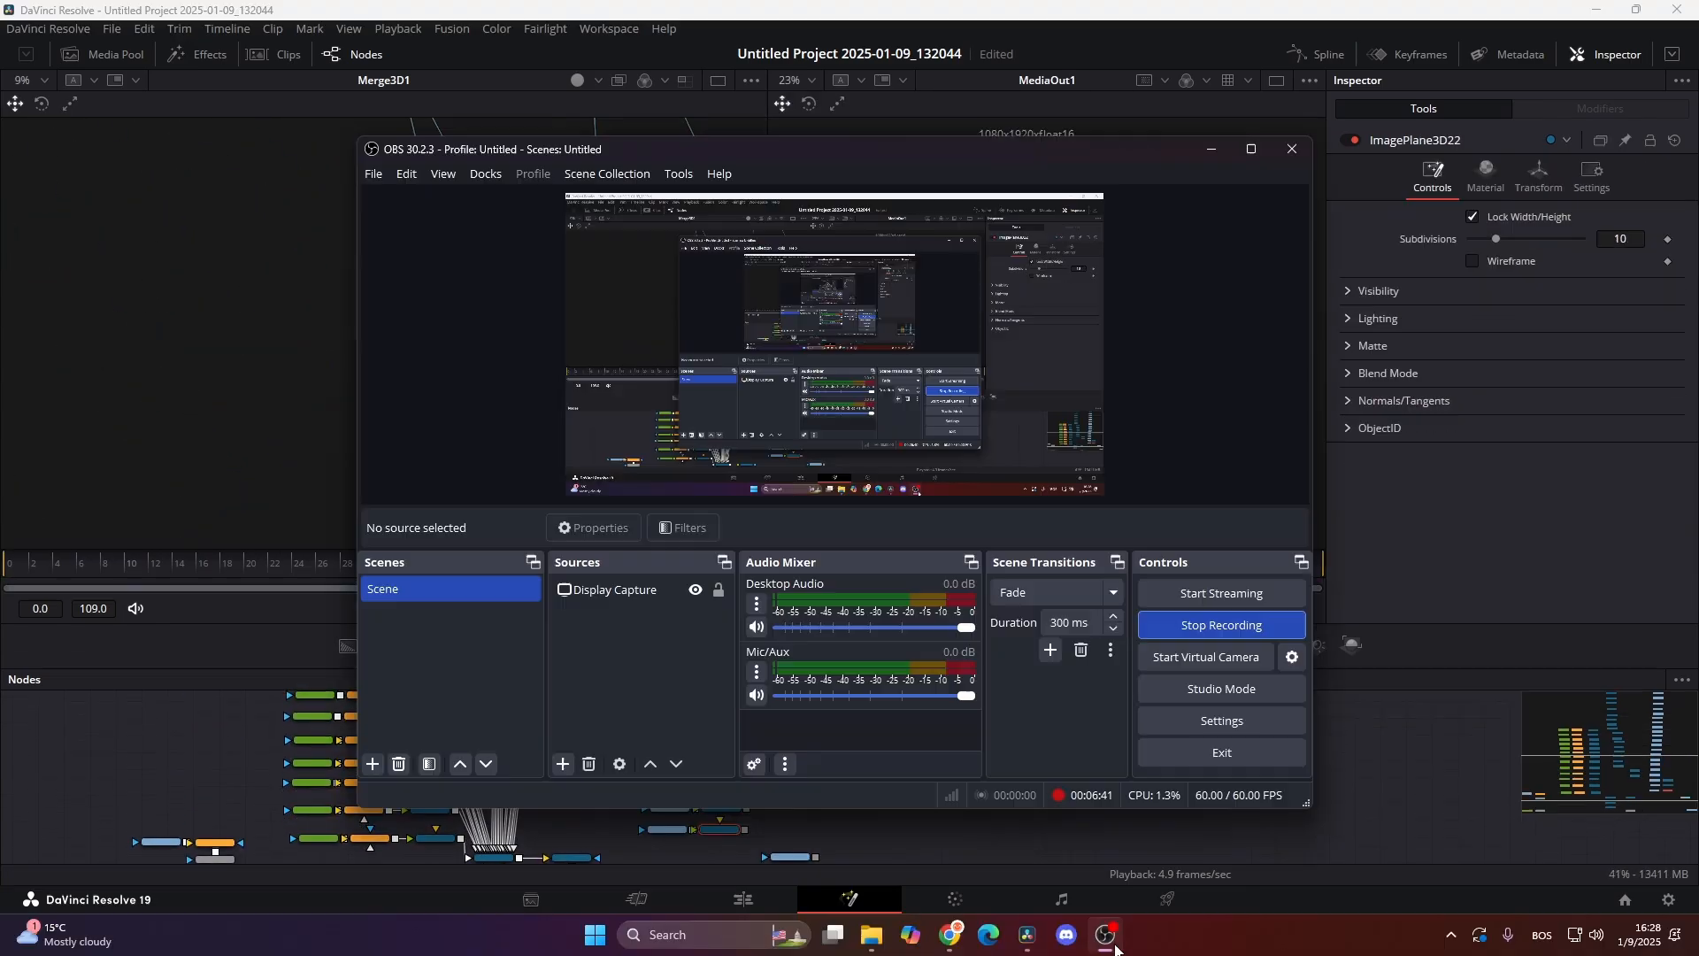